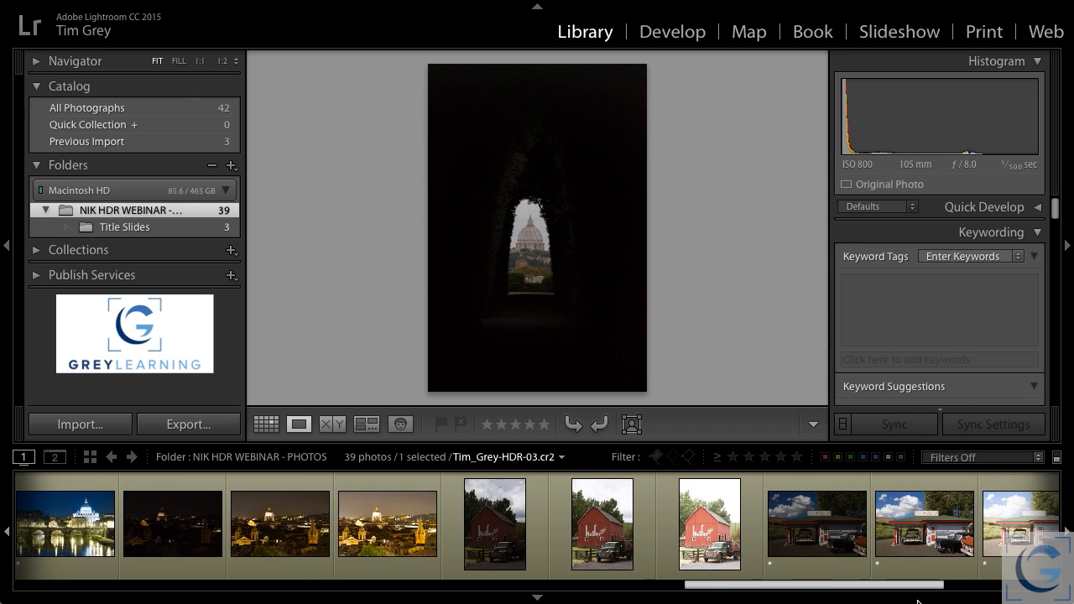
Step: Browse the bracketed photos and select the 2.0-second exposure of the bridge and lit dome at night
left_click(681, 529)
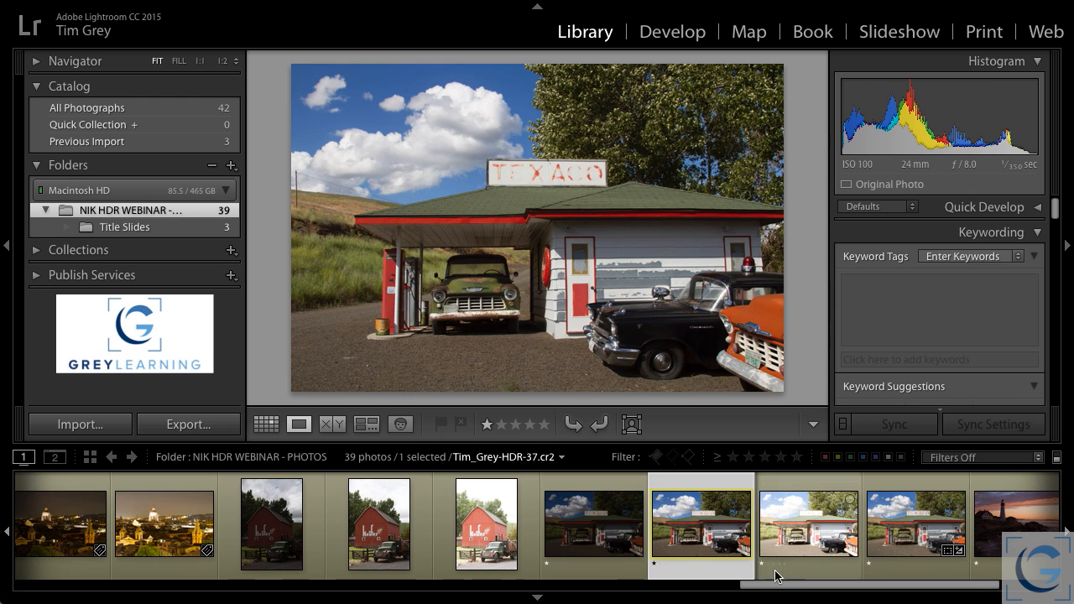
left_click_drag(832, 593, 671, 585)
left_click(457, 527)
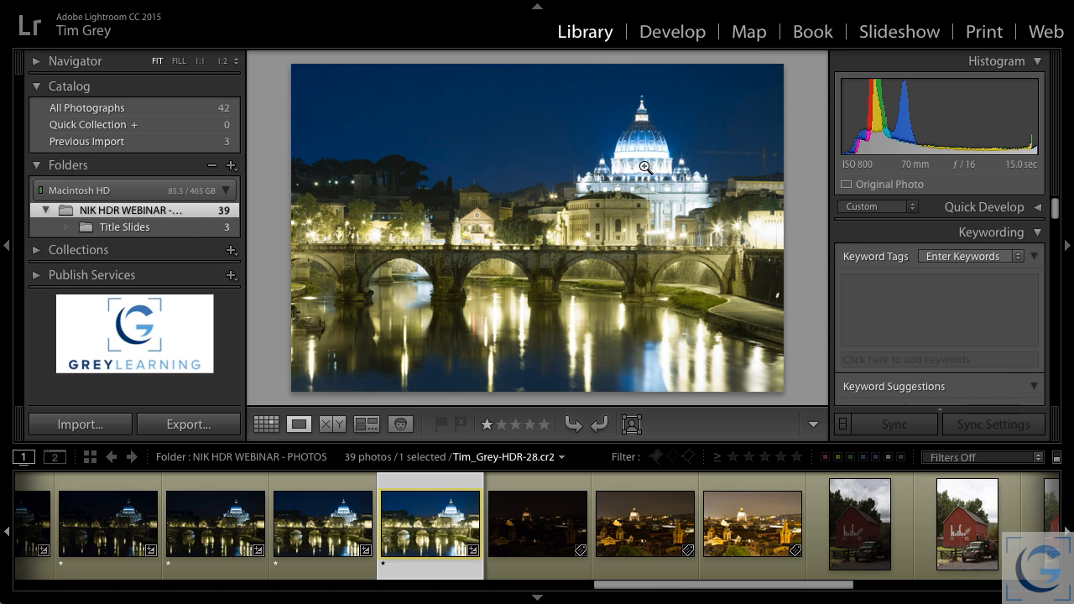
left_click(354, 518)
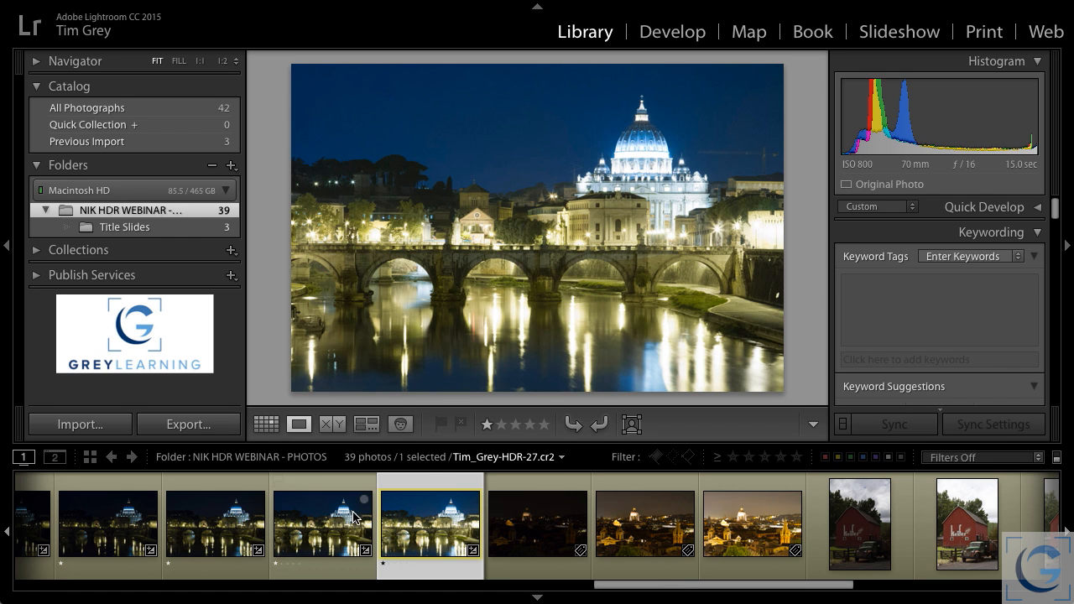
key("Left")
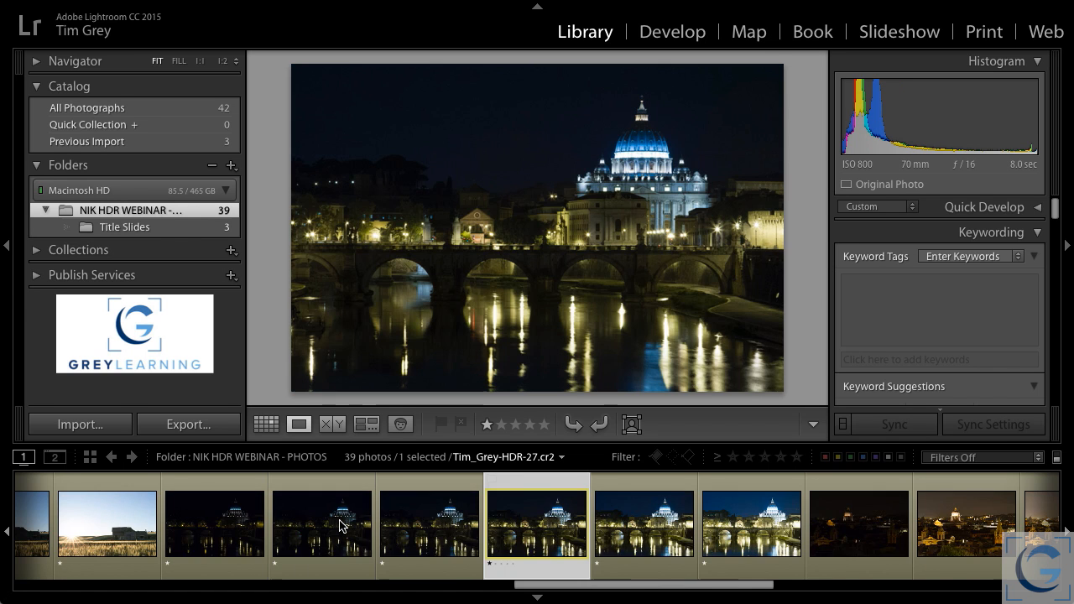
key("Left")
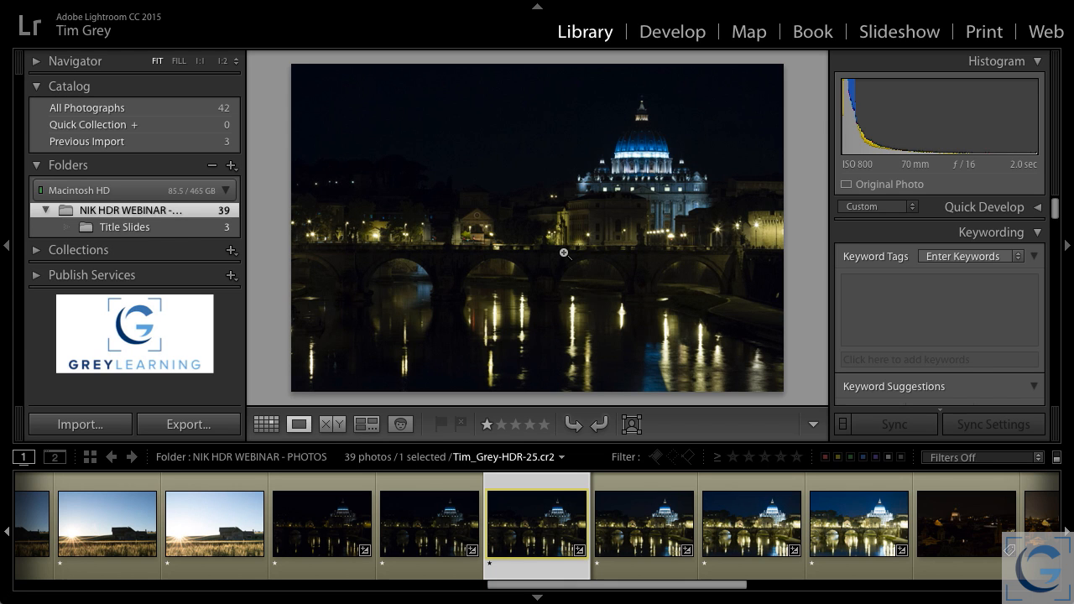
Step: Develop the 2.0-second night photo with Exposure +1.80, Shadows +100, Whites −100 and Blacks +23
left_click(669, 33)
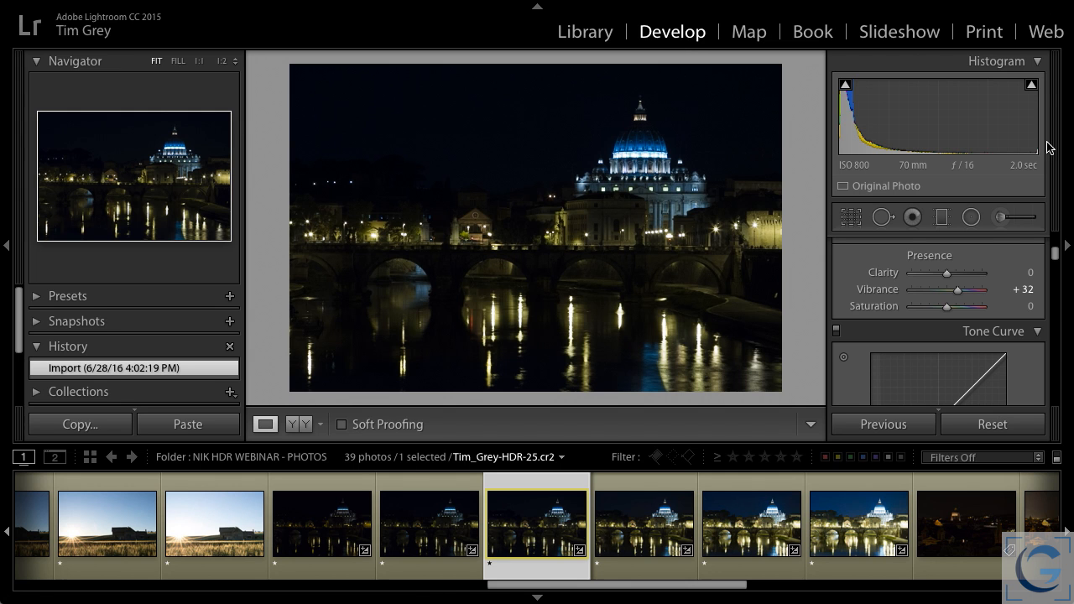
scroll(999, 364, "down", 1)
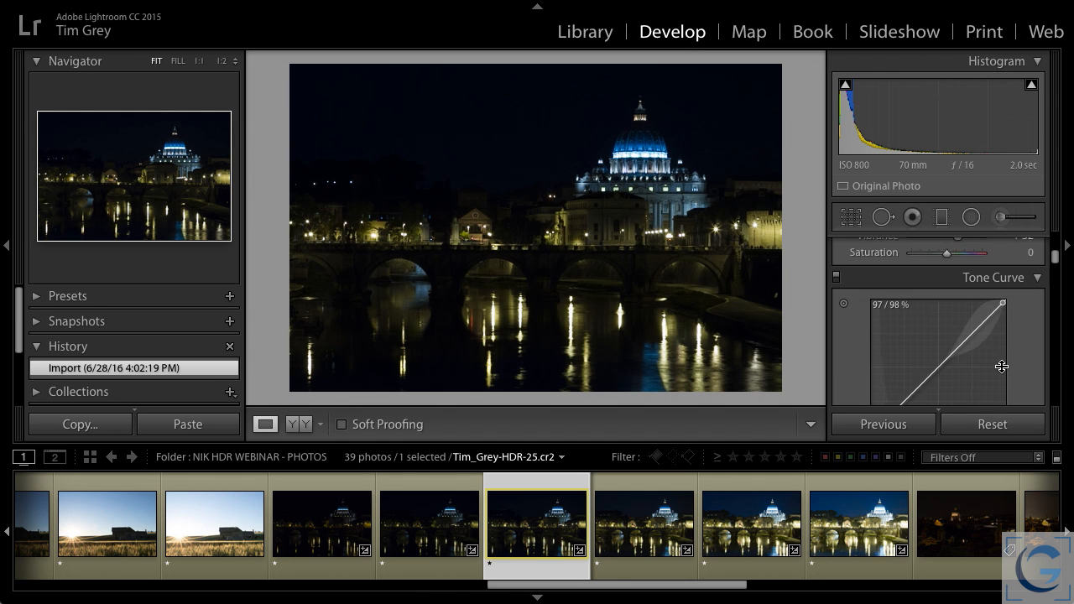
scroll(1000, 364, "up", 4)
mouse_move(947, 362)
left_mouse_down()
mouse_move(900, 357)
mouse_move(954, 378)
left_mouse_up()
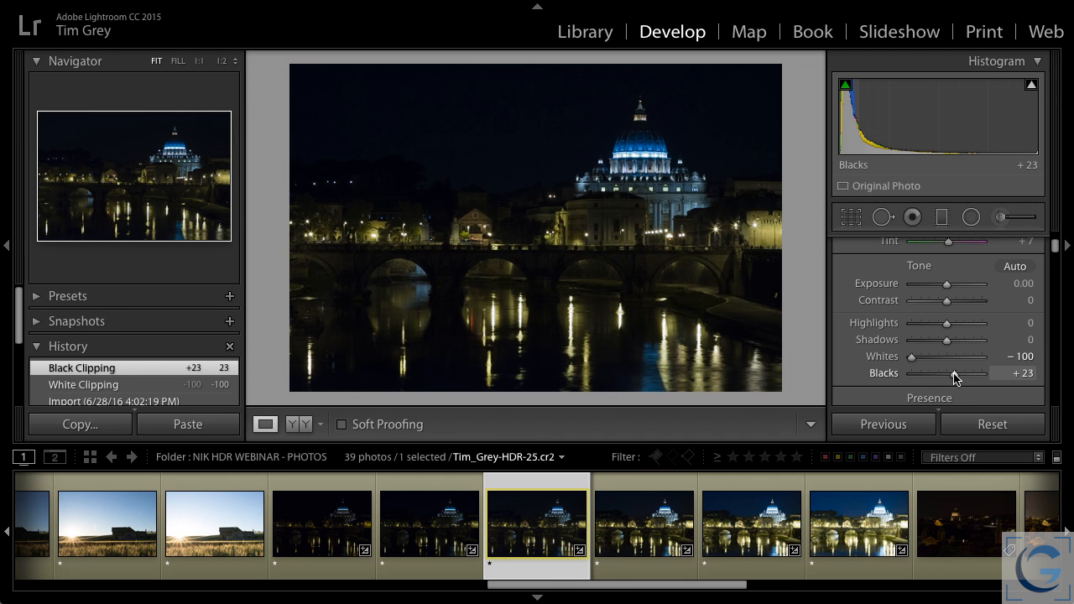
left_click_drag(949, 340, 1015, 338)
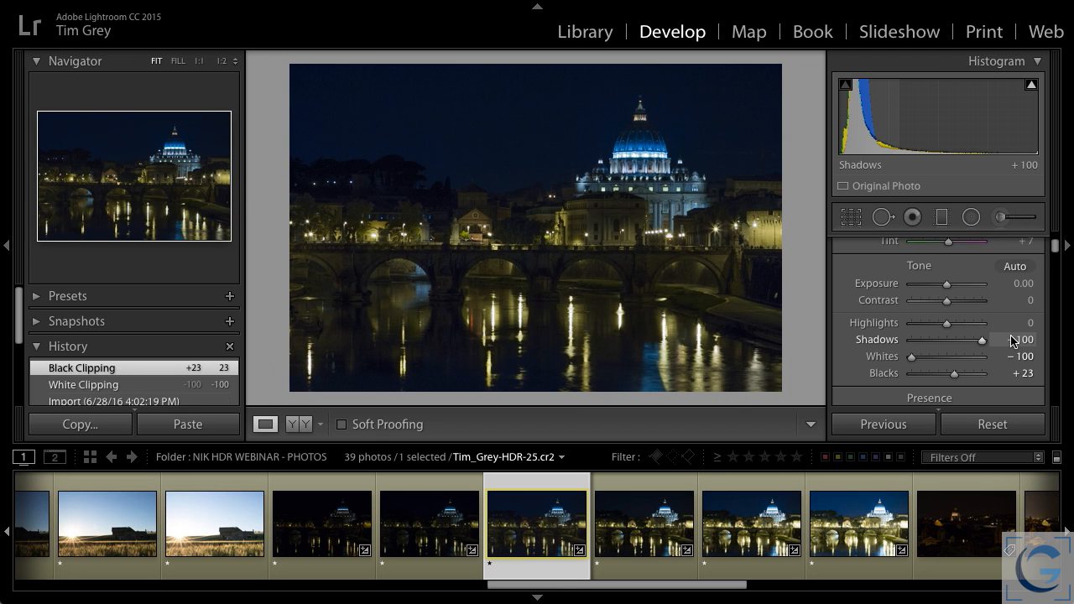
left_click_drag(948, 286, 961, 288)
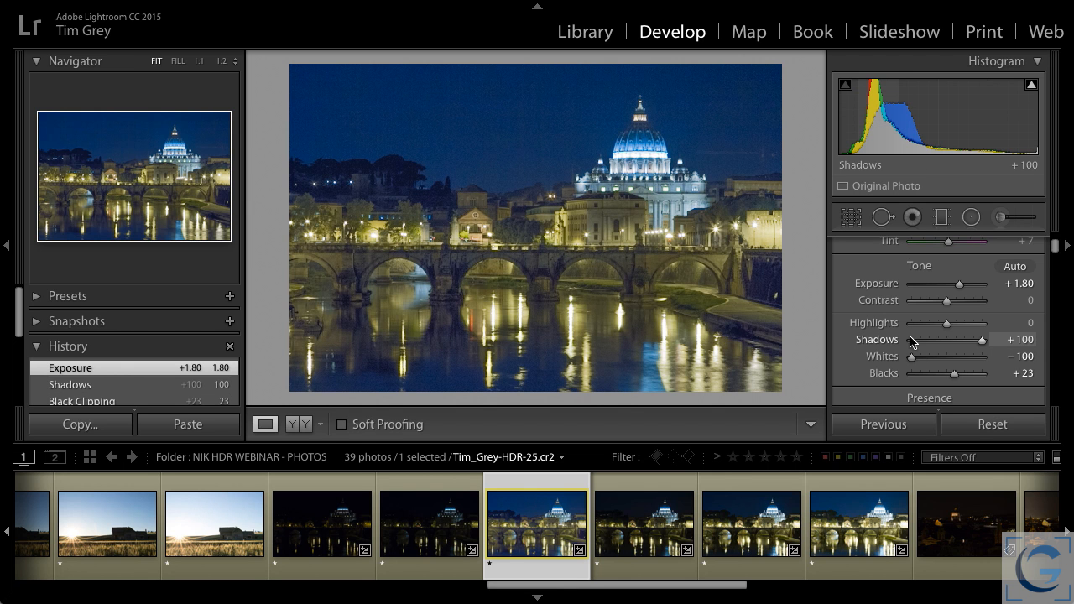
Step: Disable the Detail adjustments for the brightened 2.0-second photo, with its dark riverside wall shown at 1:1
left_click(759, 285)
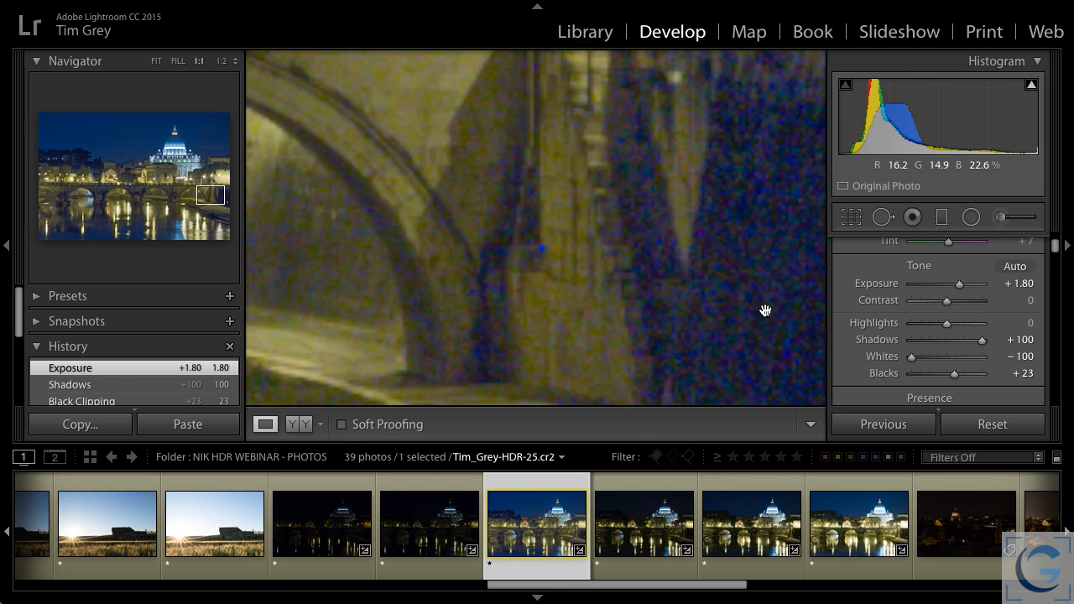
left_click_drag(772, 333, 635, 297)
scroll(1020, 332, "down", 5)
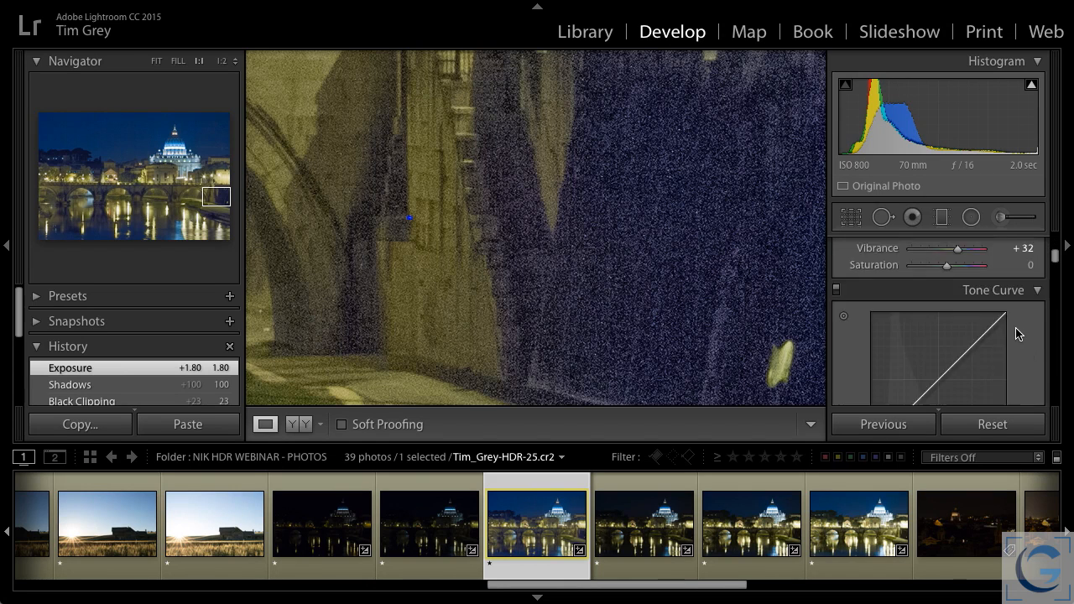
scroll(1017, 333, "down", 10)
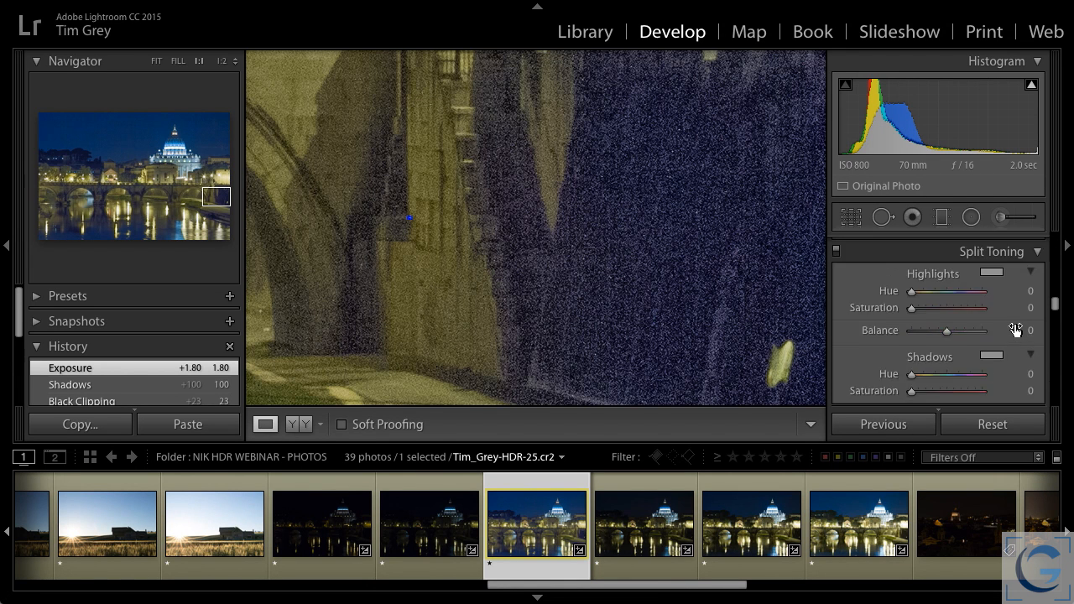
scroll(1016, 332, "down", 3)
left_click(836, 275)
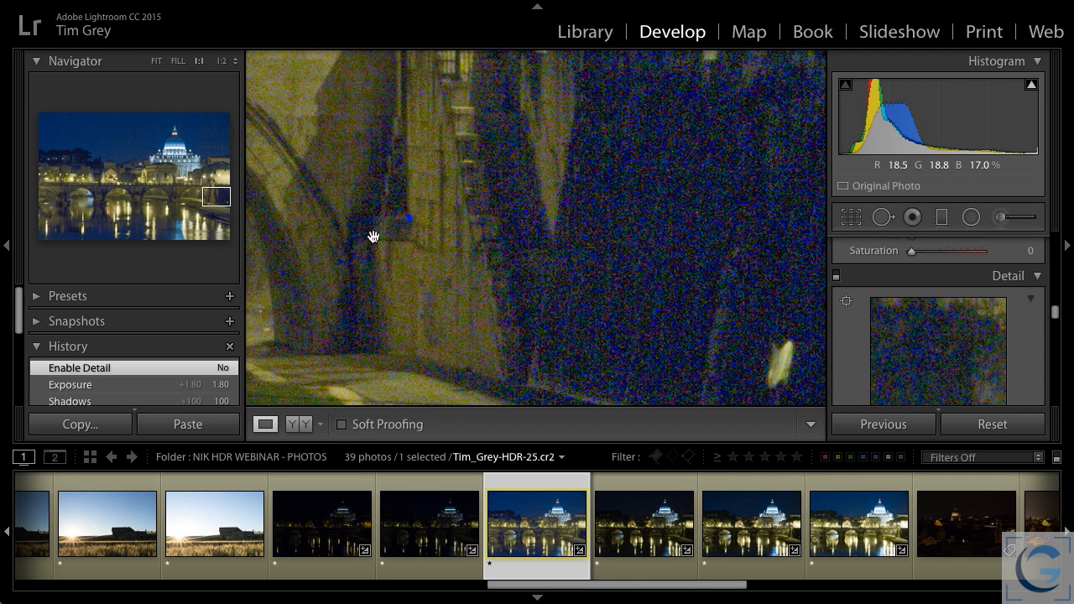
Step: Examine the noise at 1:1 across the bridge arch, street lamps, basilica facade and dark riverside wall
left_click_drag(399, 263, 648, 371)
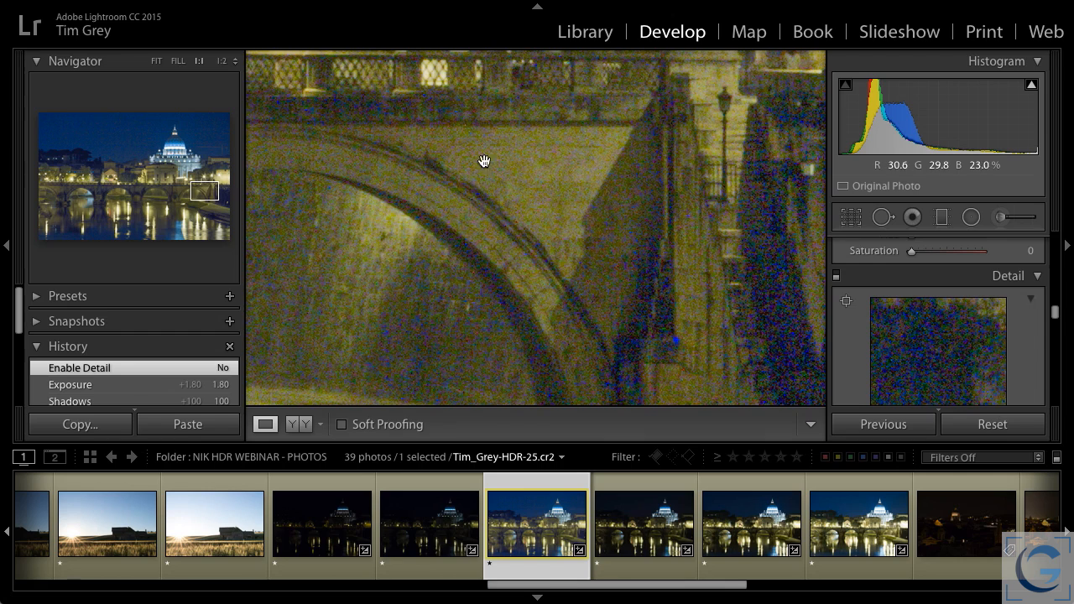
left_click_drag(508, 168, 580, 294)
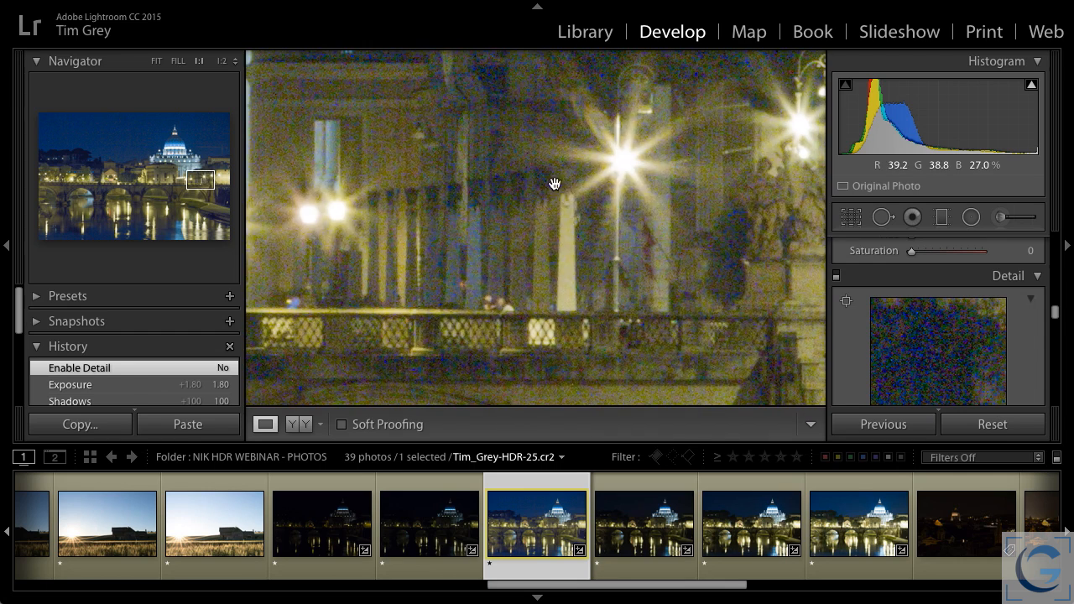
left_click_drag(554, 180, 653, 383)
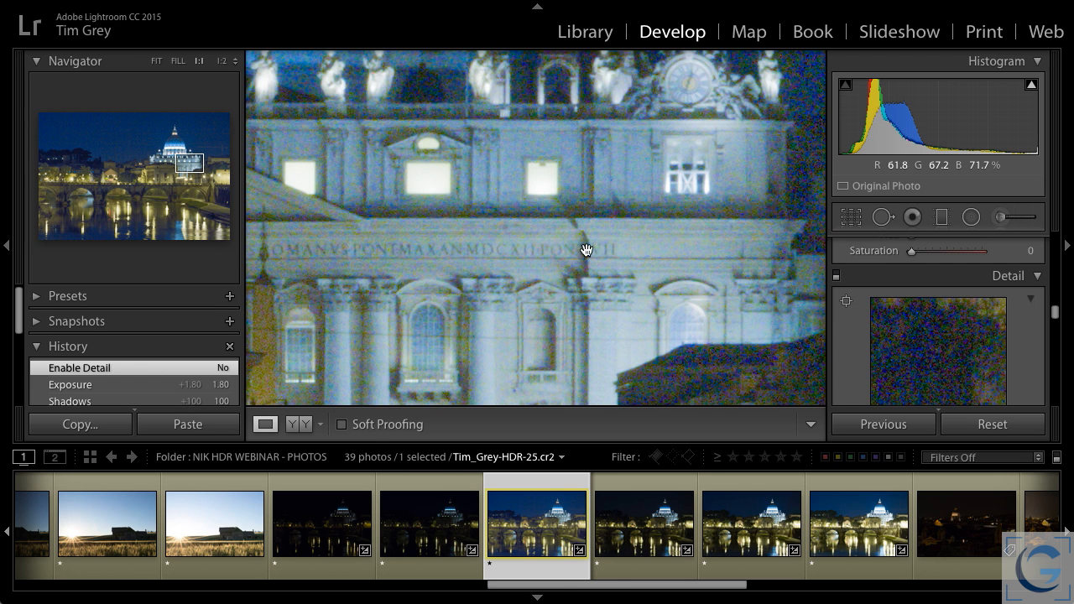
left_click_drag(730, 373, 540, 170)
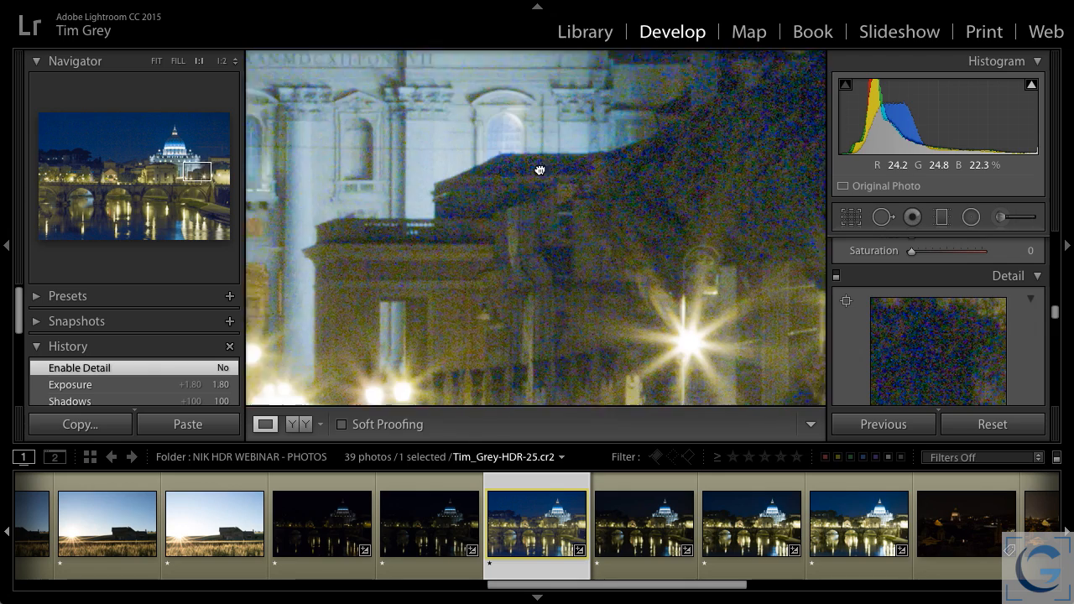
left_click_drag(703, 317, 643, 135)
left_click_drag(750, 336, 506, 184)
left_click_drag(703, 252, 662, 311)
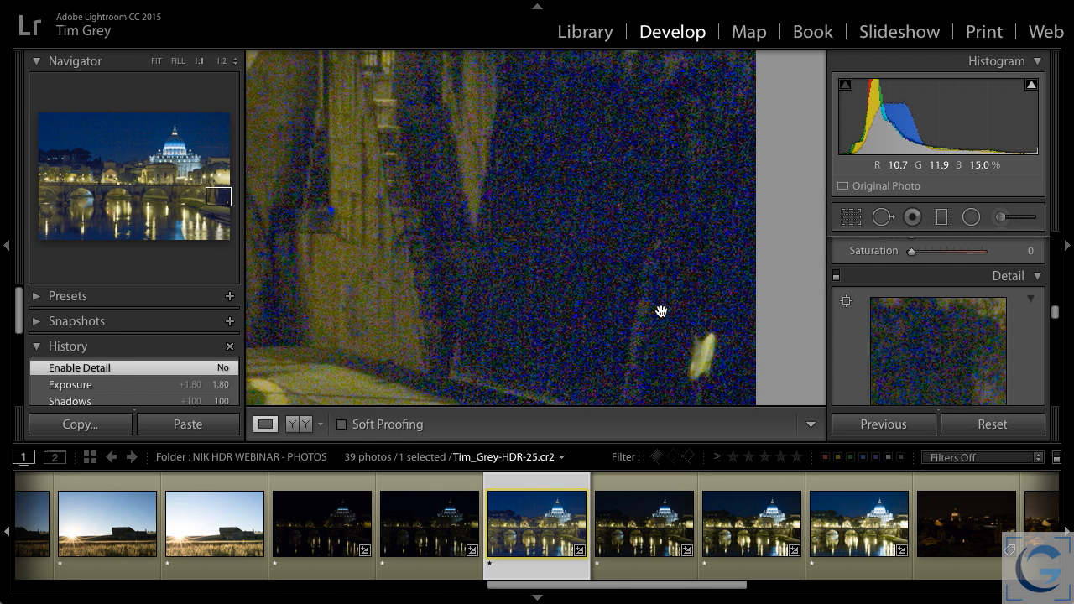
left_click(661, 311)
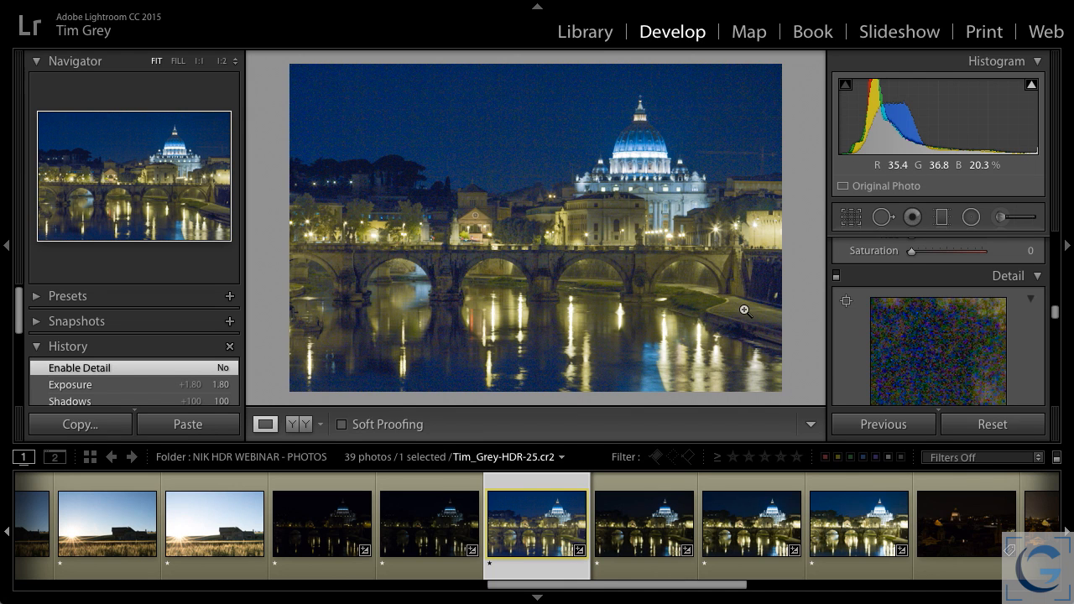
Step: Reset the 2.0-second photo's settings, and disable the Detail adjustments for the 15.0-second exposure of the same scene
left_click(988, 425)
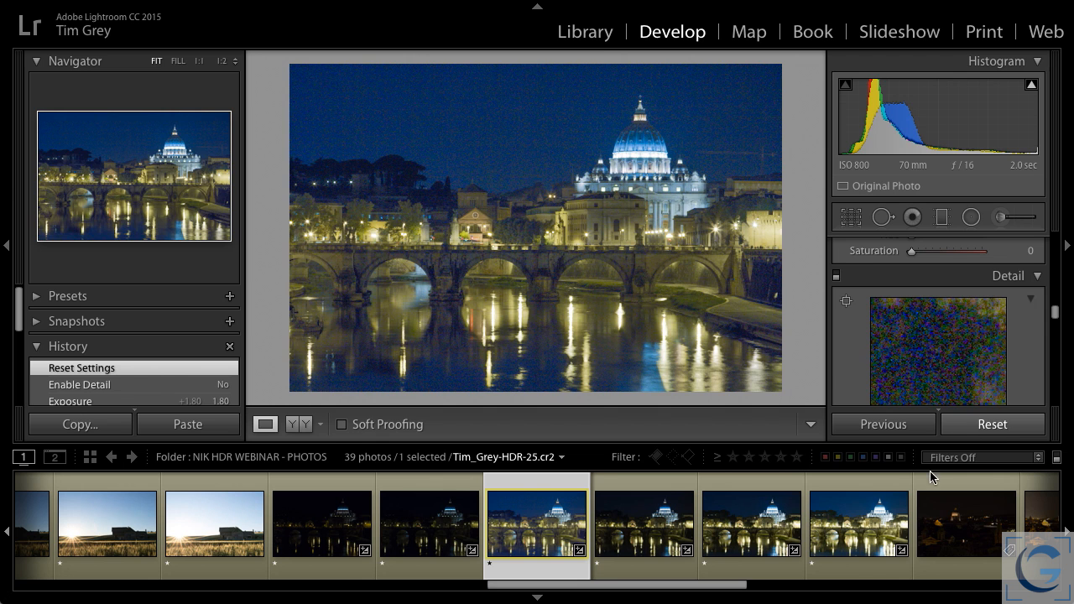
left_click(868, 527)
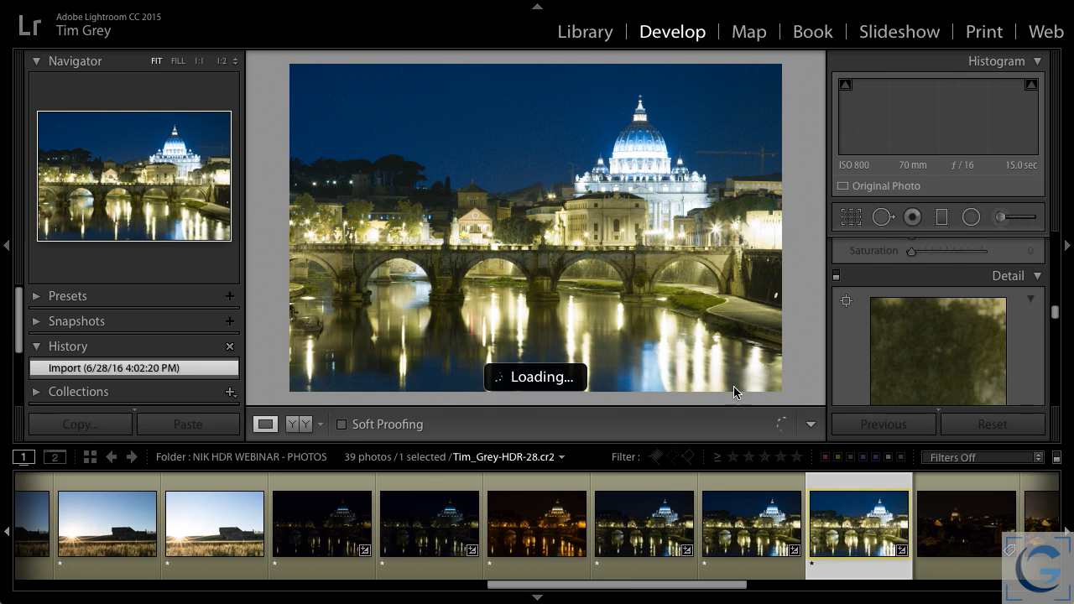
left_click(766, 306)
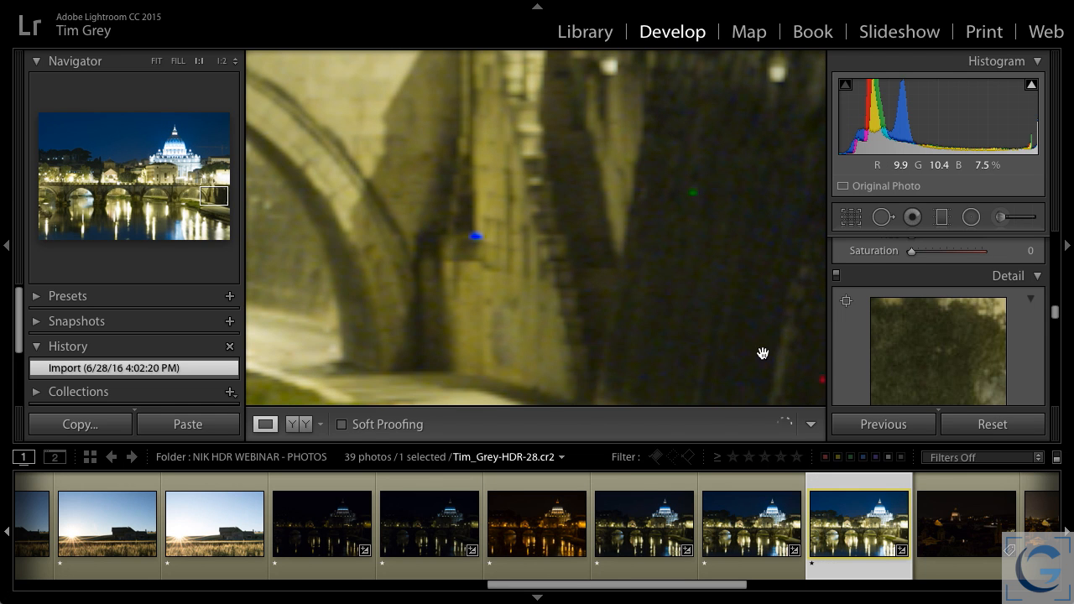
left_click_drag(766, 345, 643, 290)
scroll(923, 325, "down", 5)
scroll(923, 325, "up", 5)
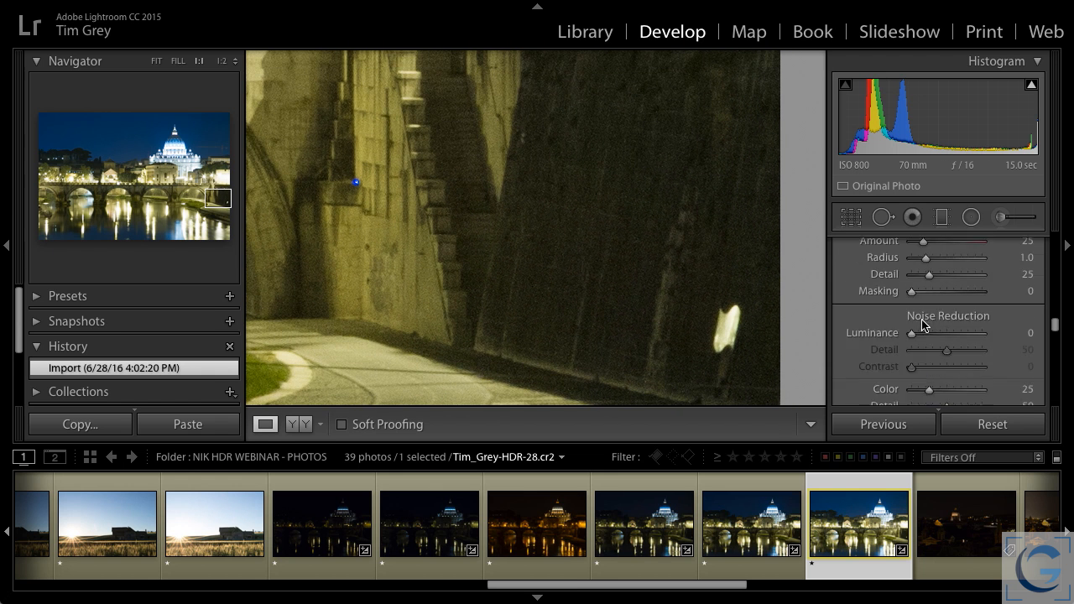
left_click(836, 348)
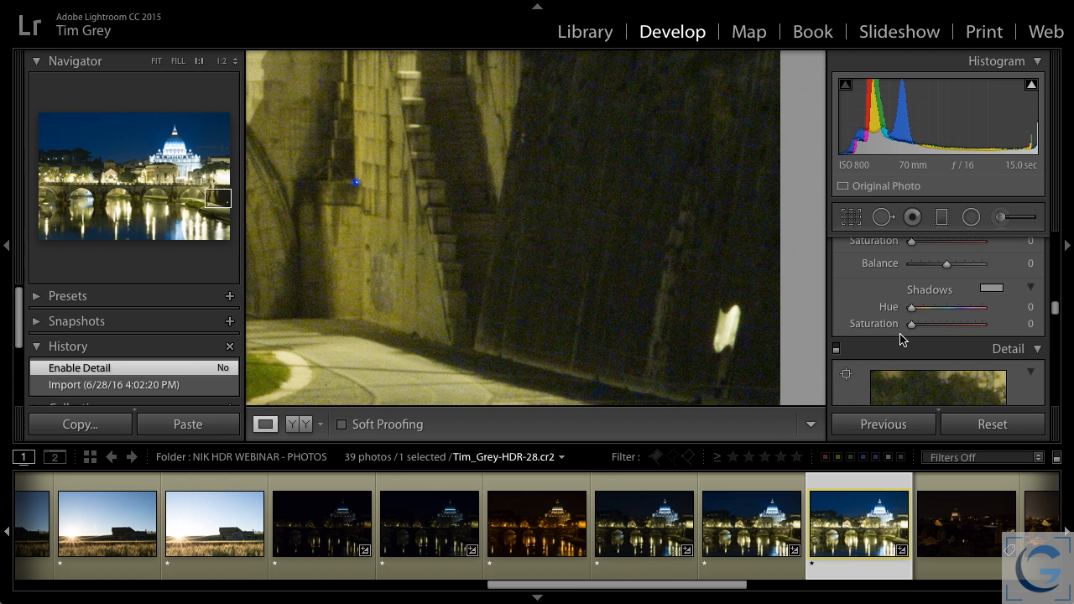
left_click_drag(635, 206, 620, 297)
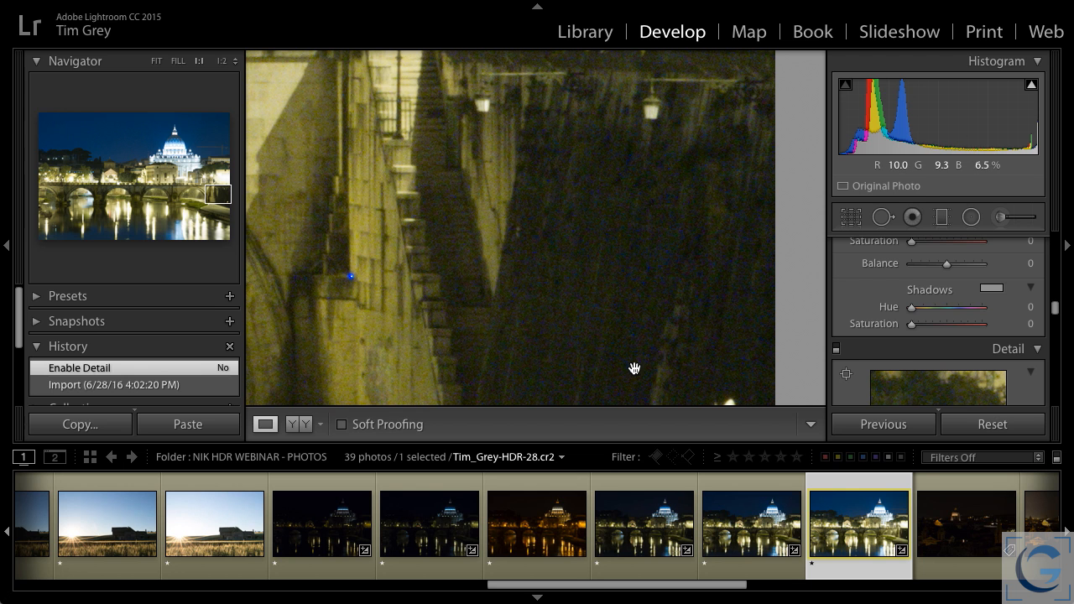
Step: Restore the 2.0-second photo to its history state just before the settings reset
left_click(537, 522)
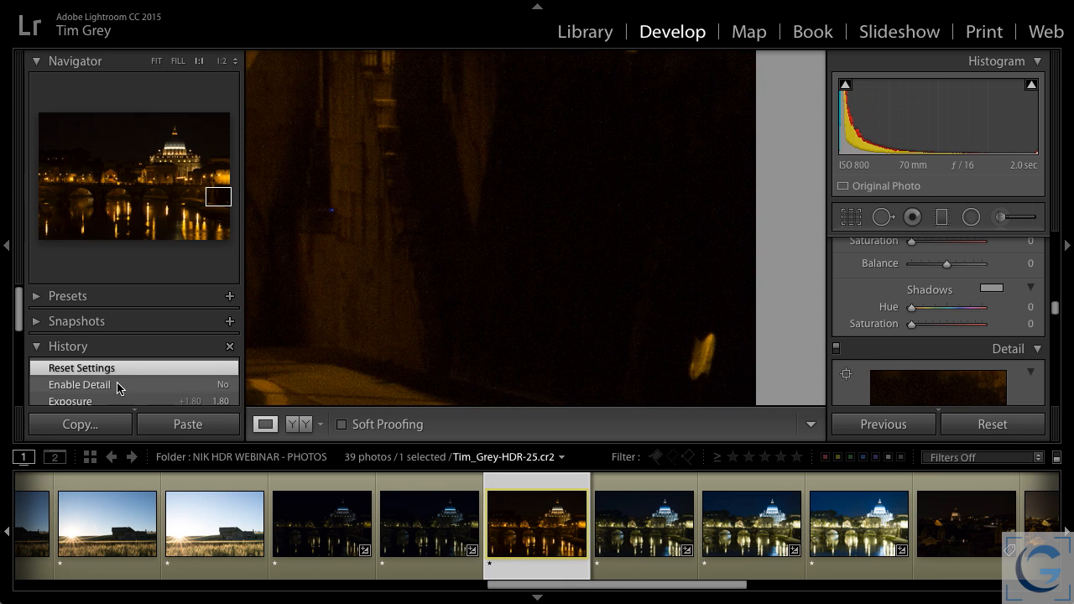
left_click(117, 384)
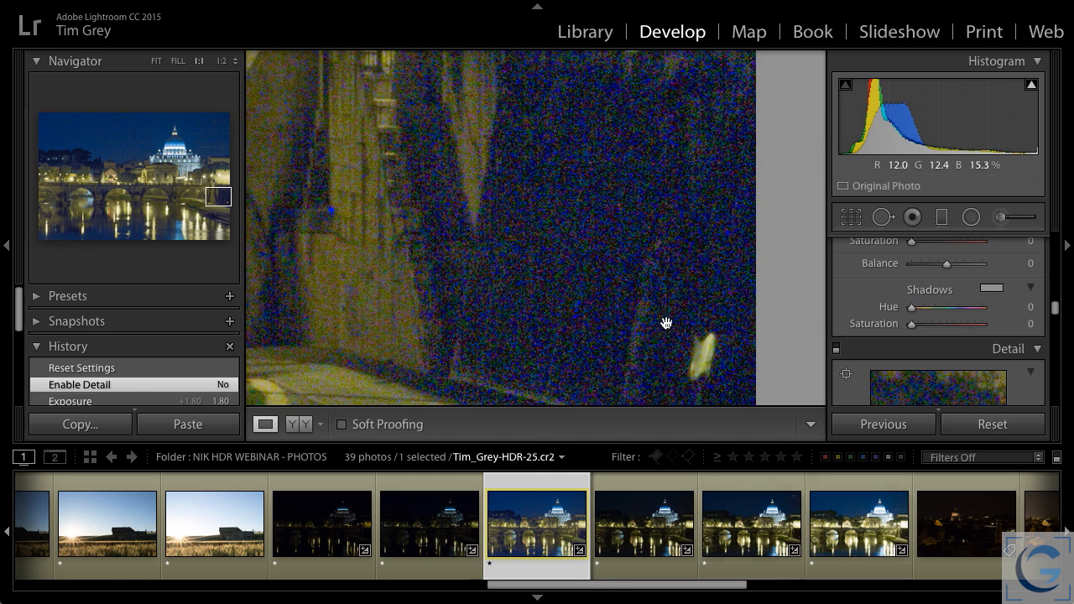
Step: Compare the shadow noise on the riverside wall between the 2.0-second and 15.0-second exposures at 1:1
left_click(859, 522)
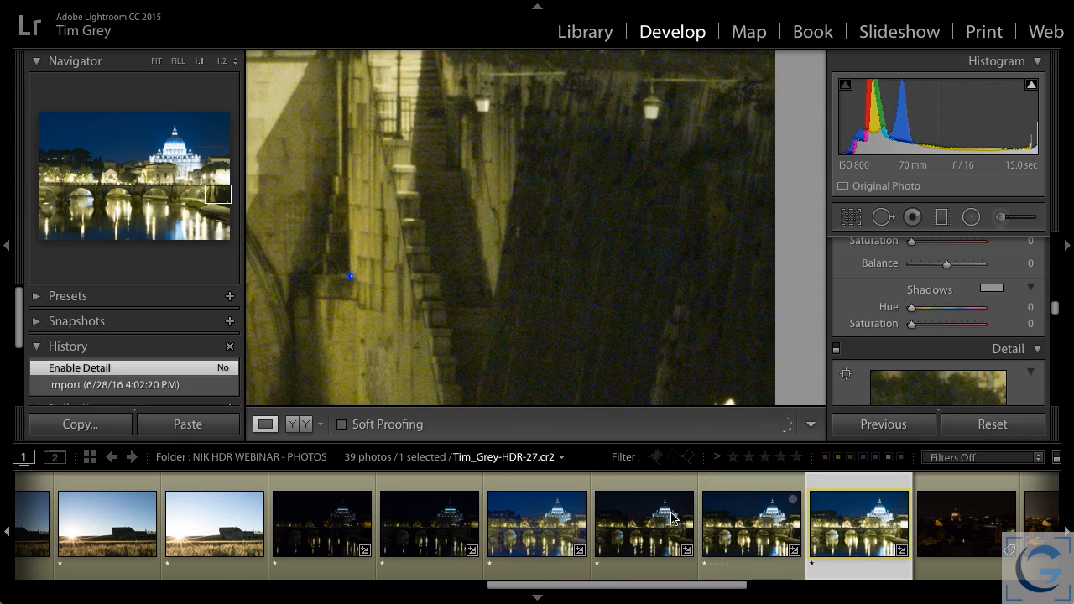
left_click(537, 522)
left_click(845, 529)
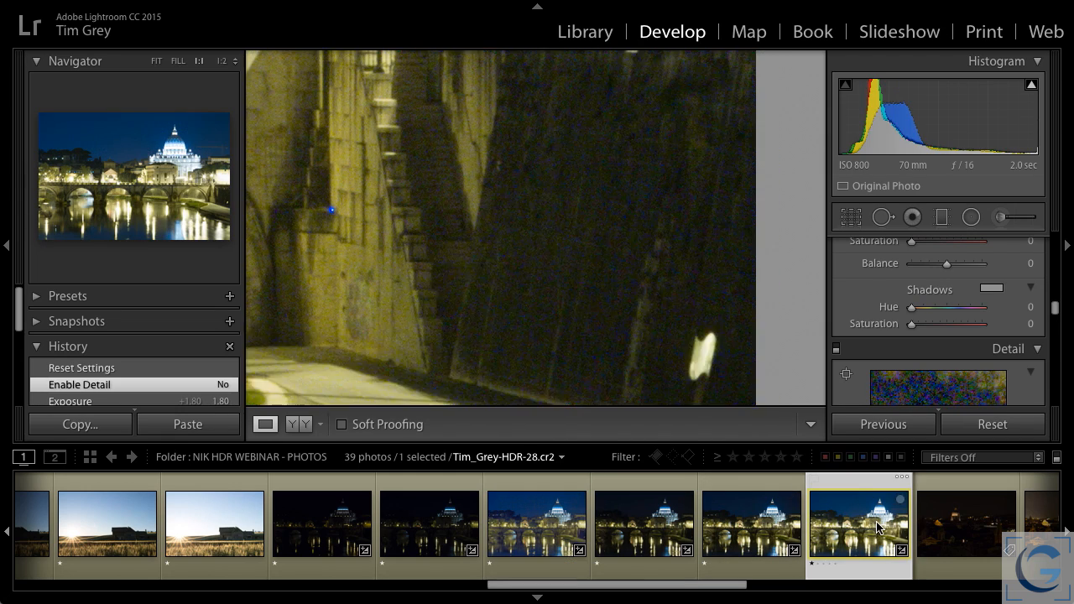
left_click(562, 536)
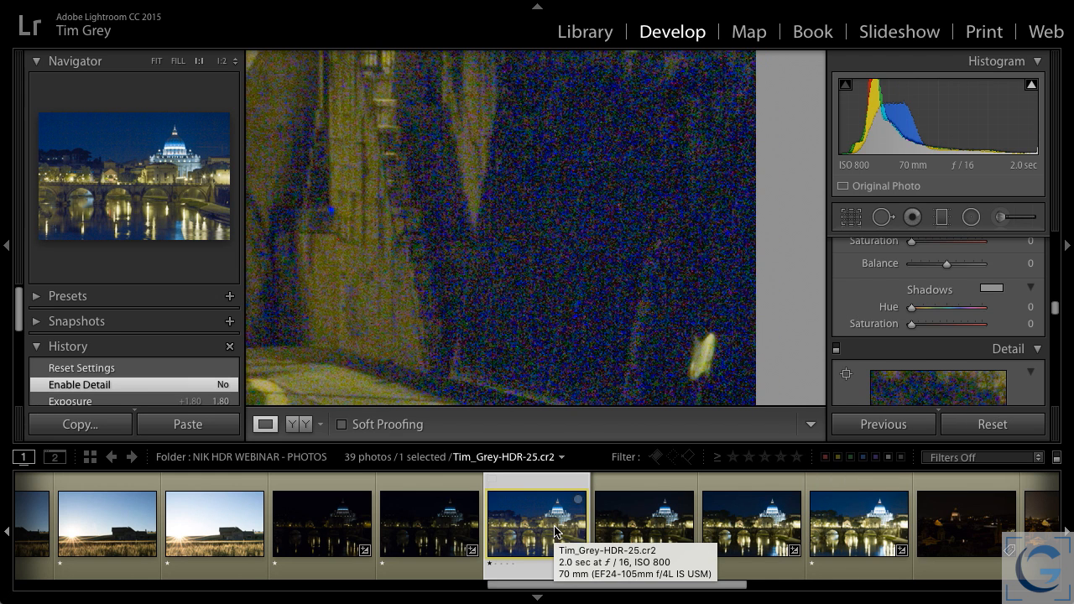
left_click(848, 529)
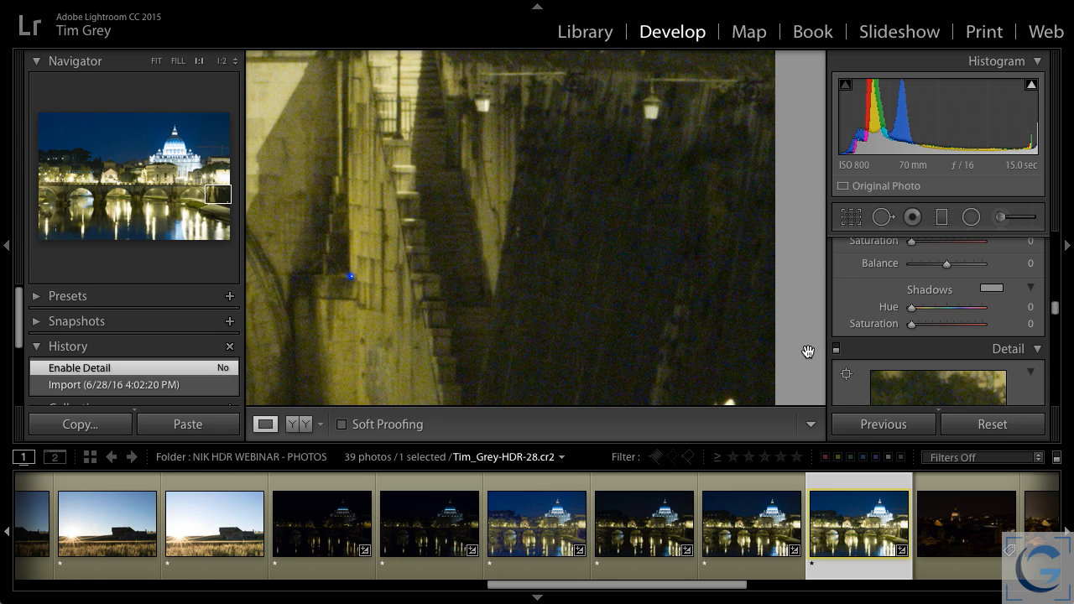
left_click(538, 514)
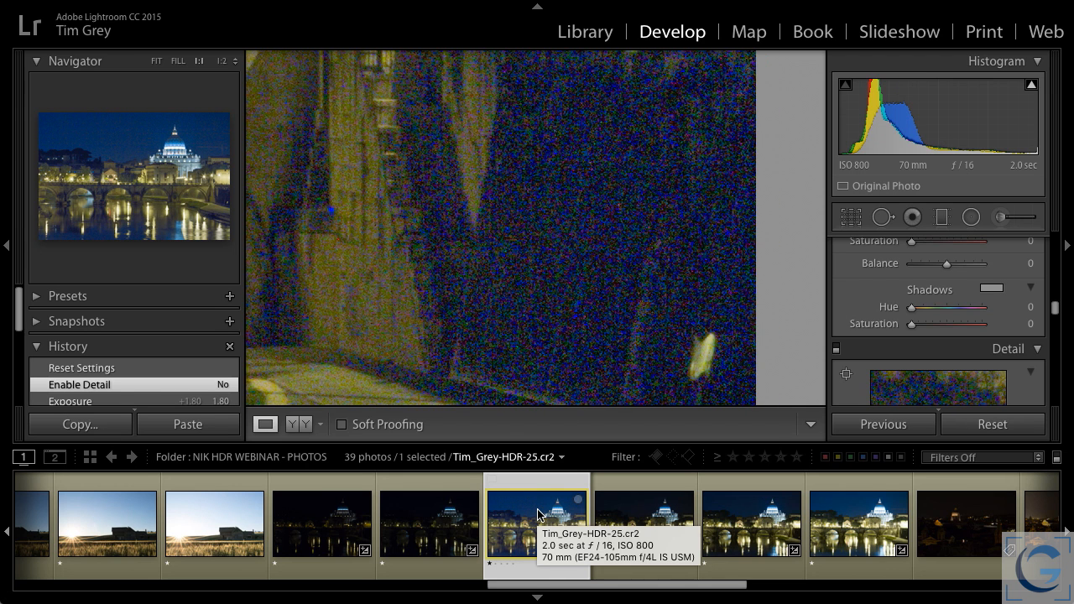
left_click(858, 524)
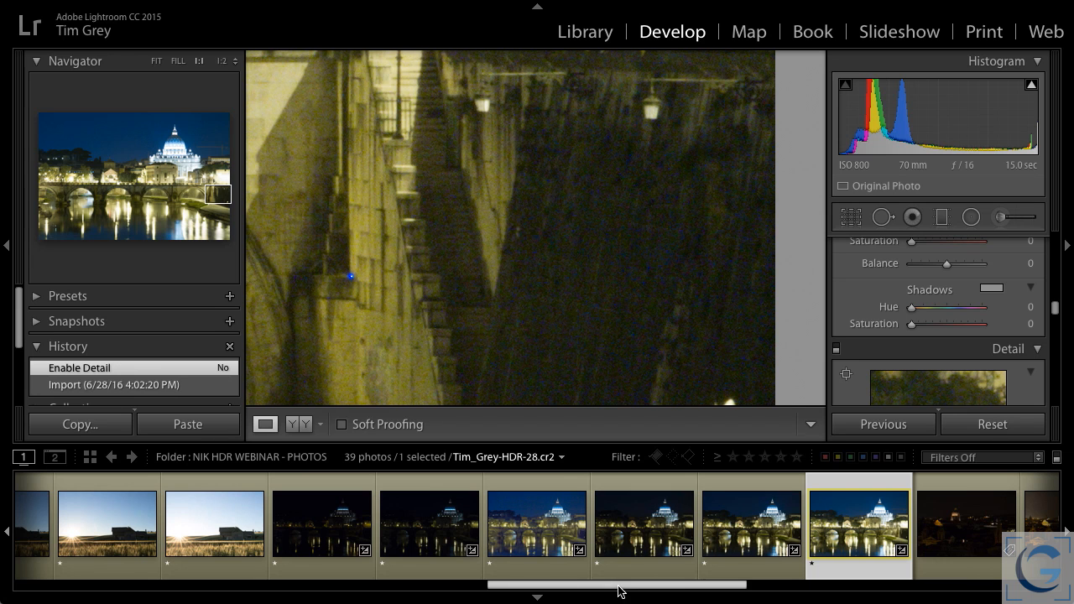
Step: Fit the whole photo in view and select the darkest exposure of the red barn with the old truck
left_click(626, 328)
left_click_drag(639, 593, 798, 582)
left_click(629, 533)
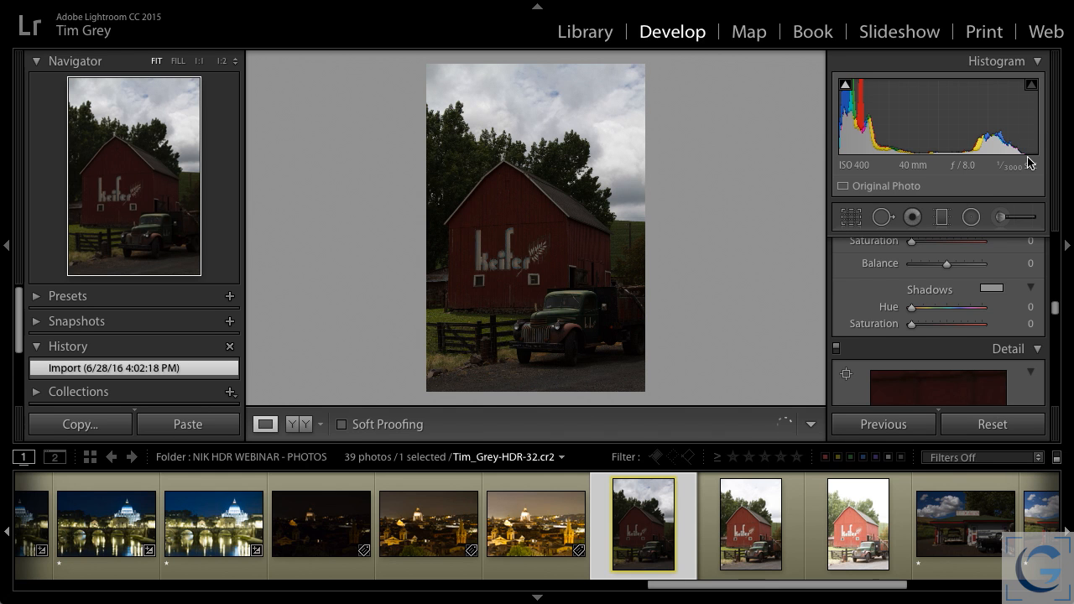
Step: Brighten the darkest barn photo with Exposure +0.50, Blacks +27, Highlights -50 and Shadows +97
scroll(948, 277, "up", 10)
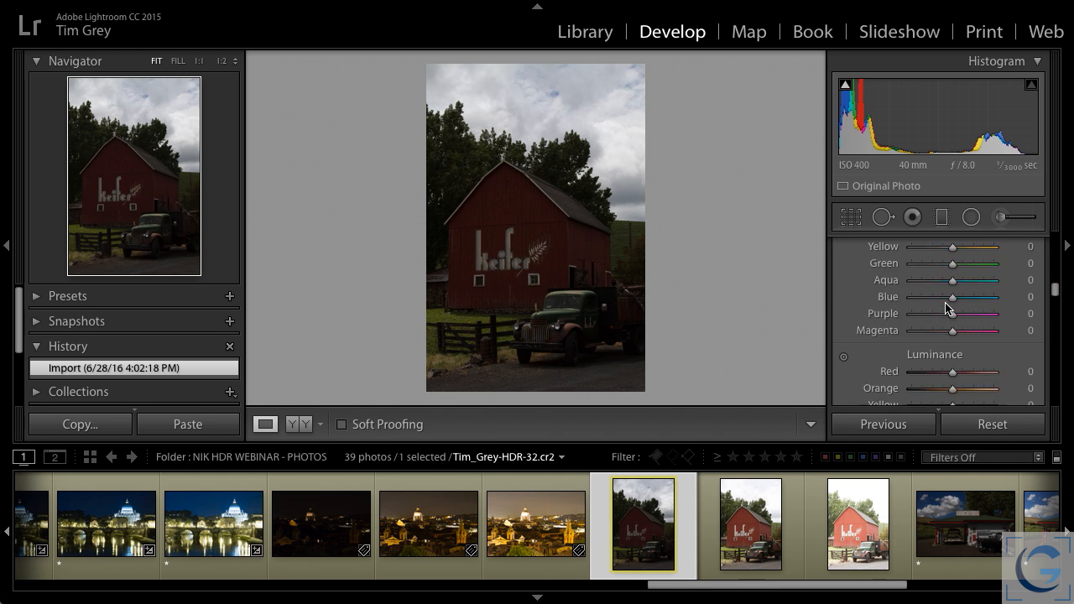
left_click_drag(948, 384, 952, 384)
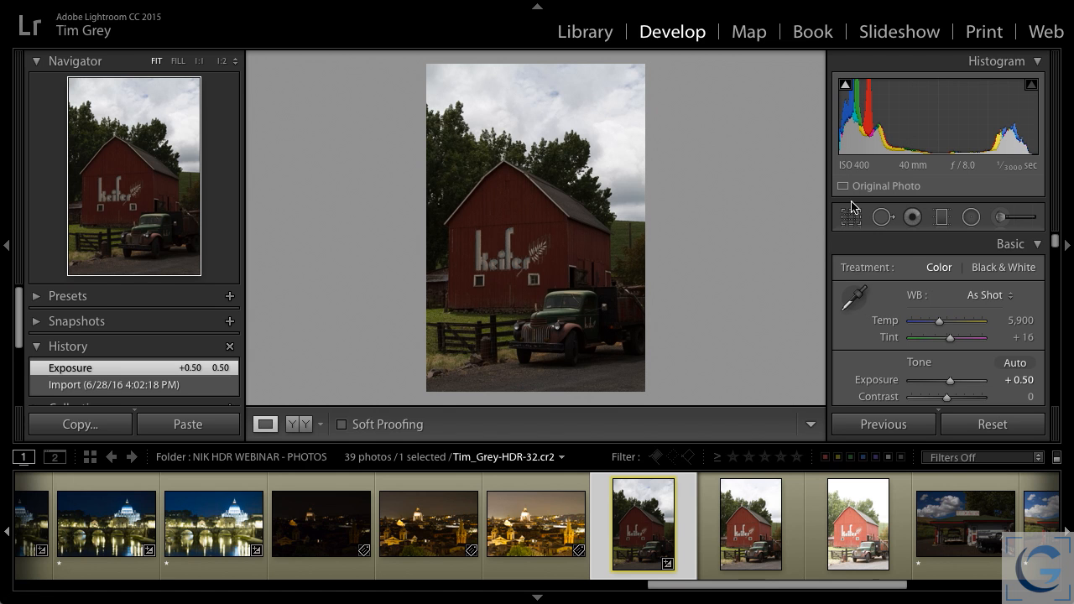
scroll(906, 315, "down", 3)
key("alt")
left_click_drag(945, 349, 956, 353)
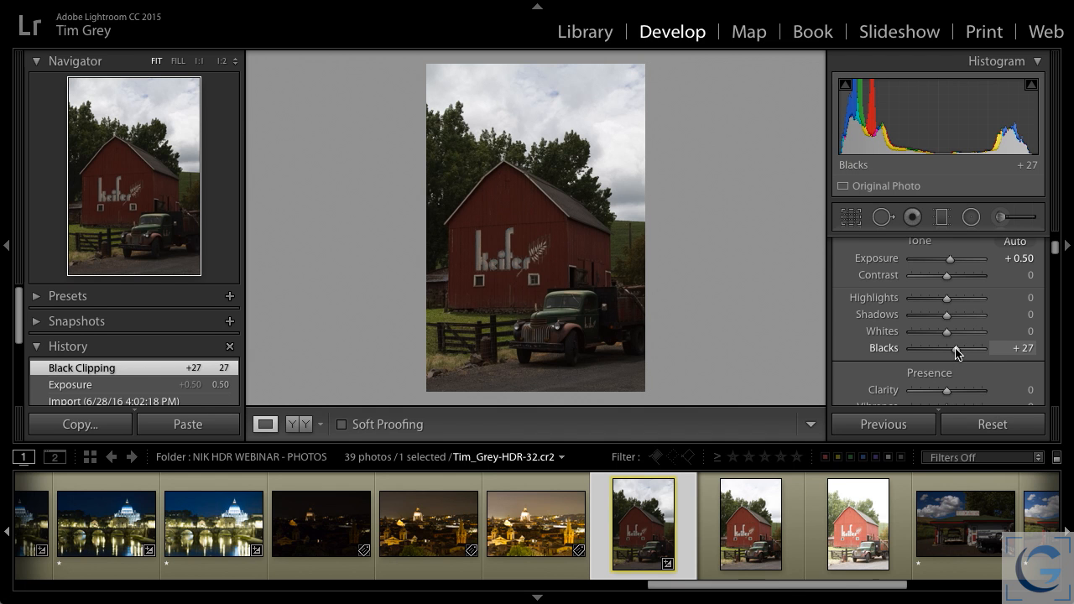
left_click_drag(953, 302, 931, 303)
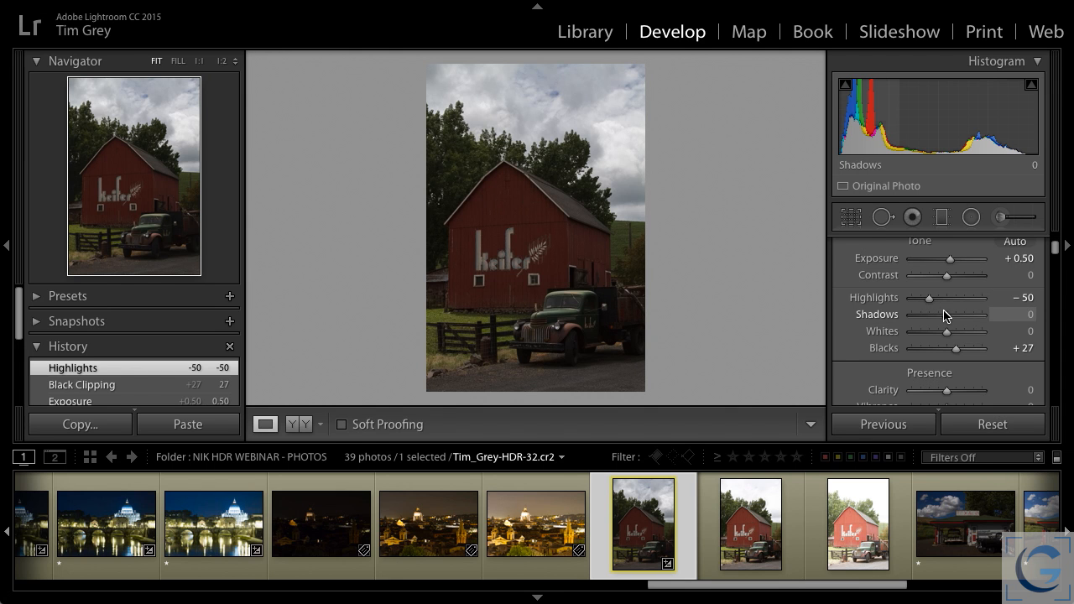
left_click_drag(946, 313, 982, 319)
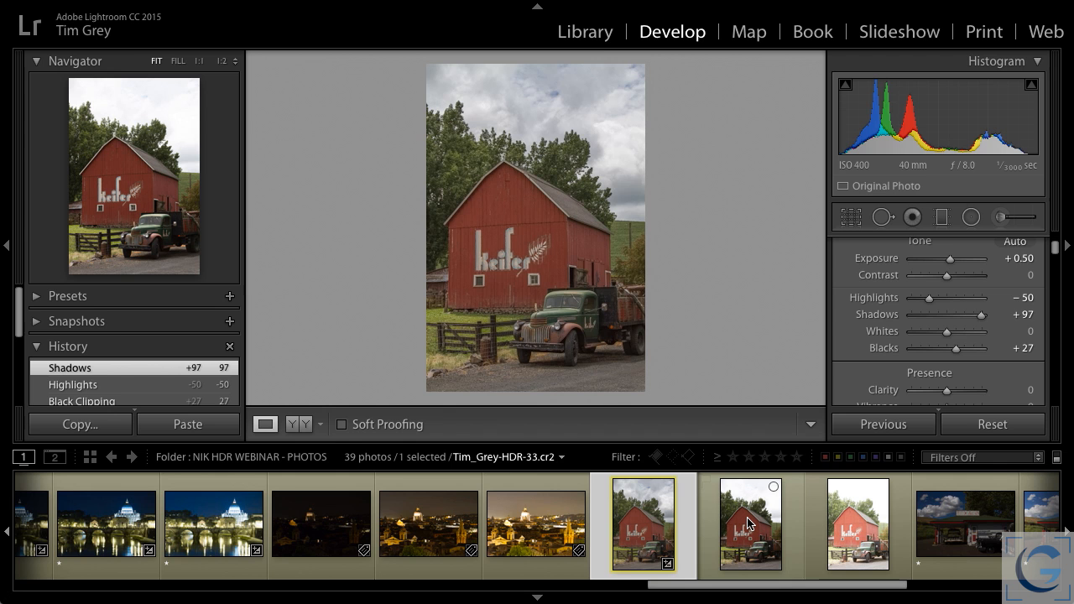
Step: Compare the brightened dark barn photo with the brightest exposure of the same scene
key("Right")
key("Right")
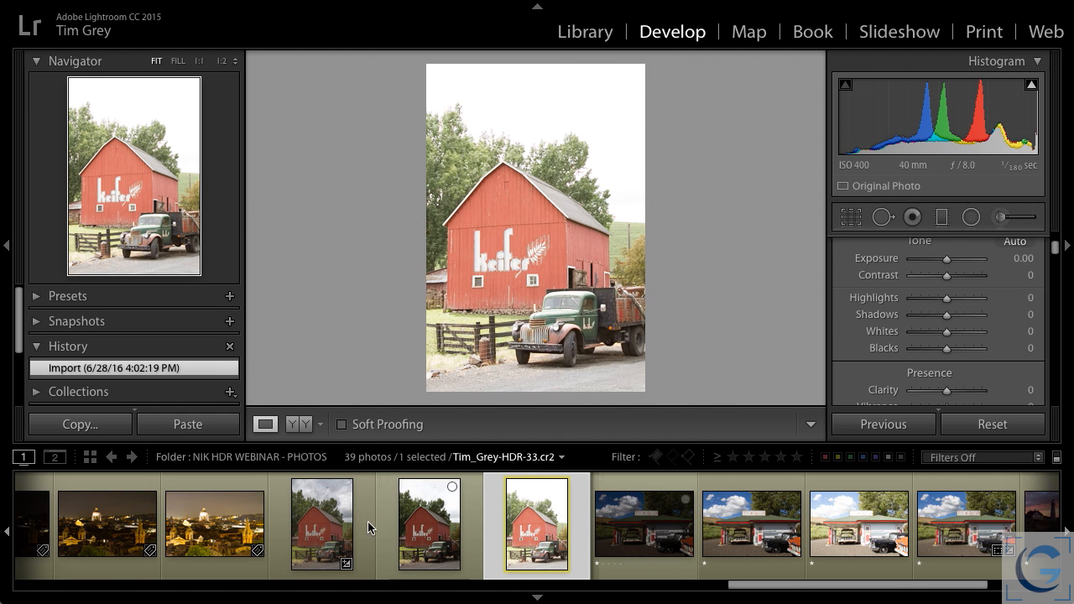
left_click(310, 520)
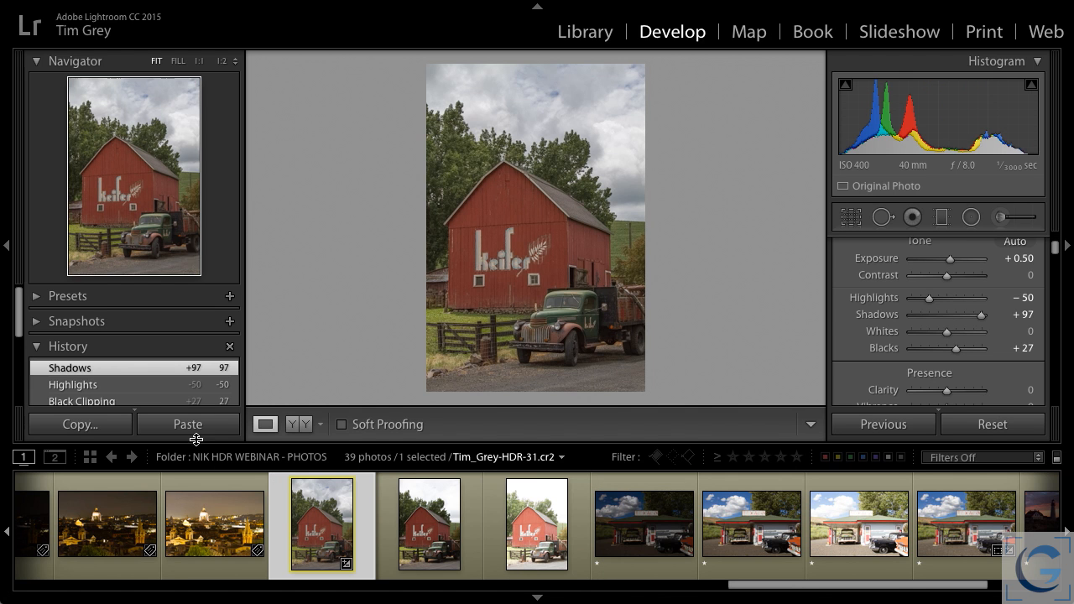
Step: Restore the darkest barn photo to its Import history state
scroll(155, 394, "down", 1)
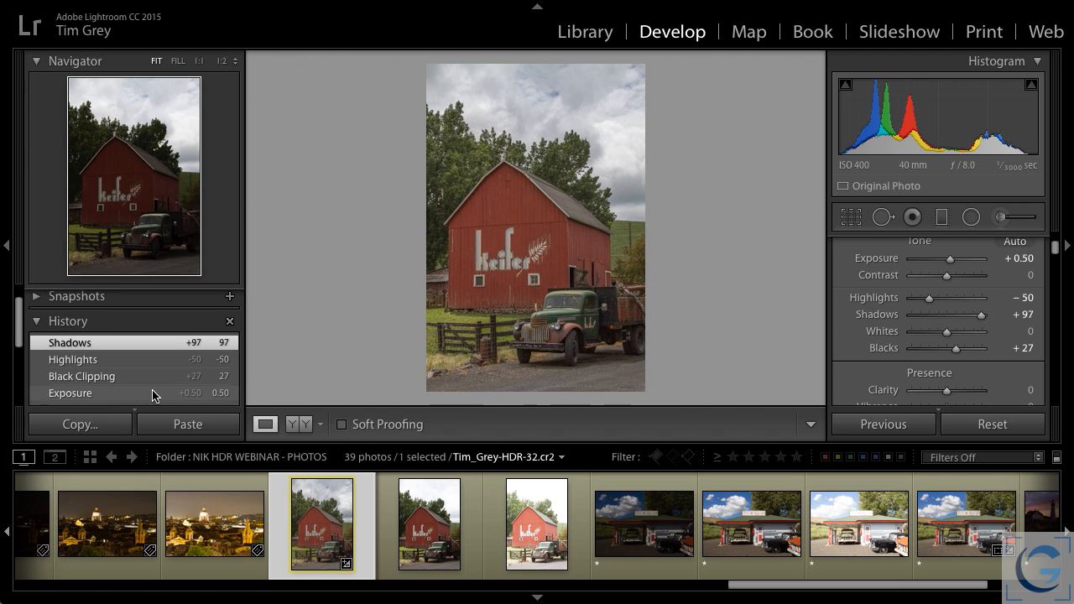
scroll(155, 395, "down", 2)
left_click(152, 394)
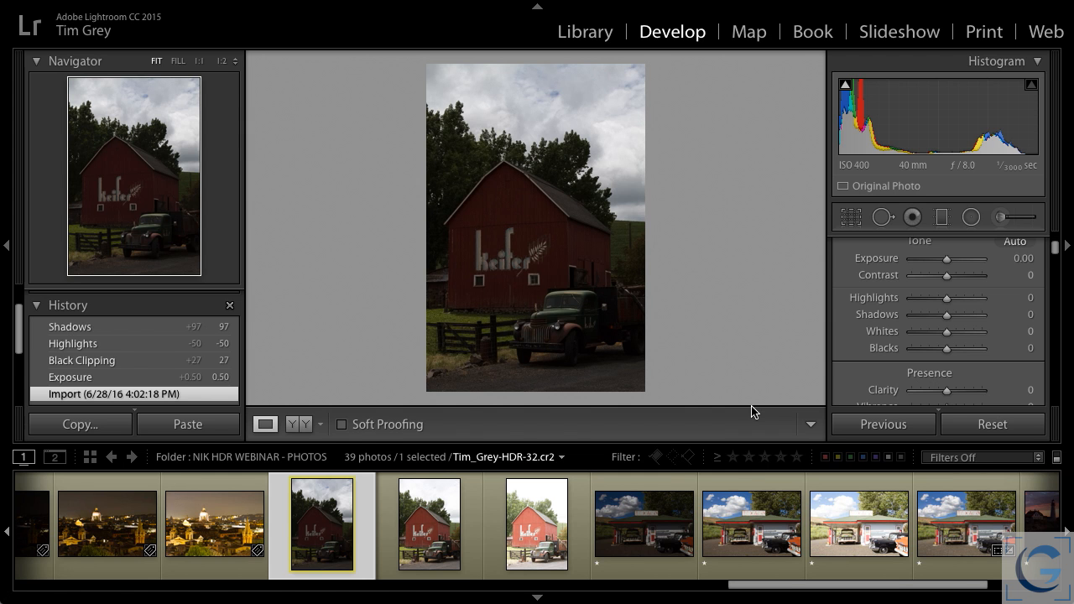
Step: Compare the three bracketed barn exposures, checking shadow and highlight detail in the photo and histogram from darkest to brightest
key("Right")
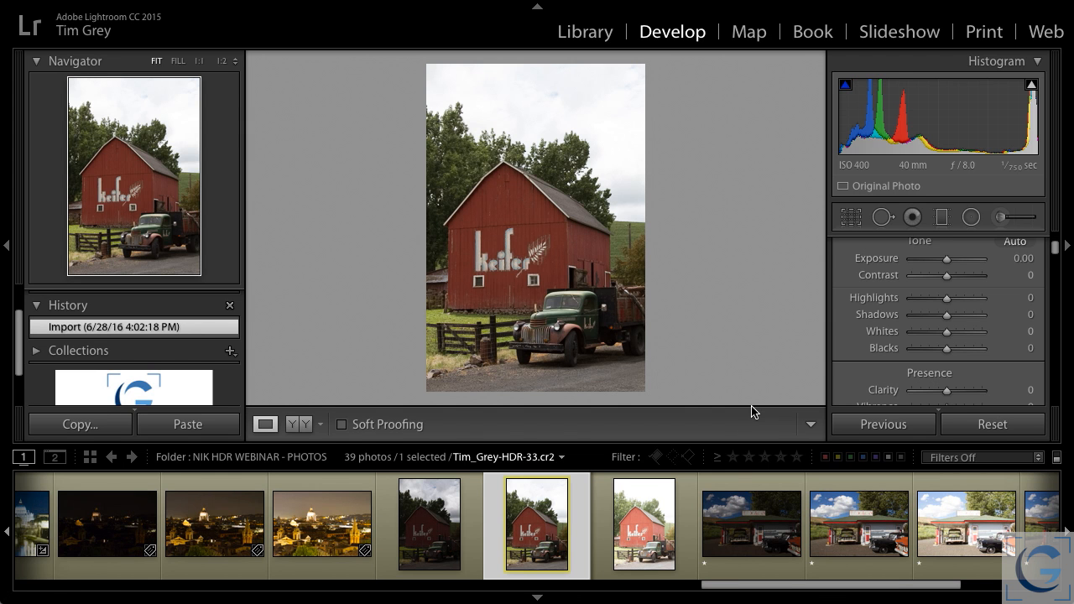
key("Right")
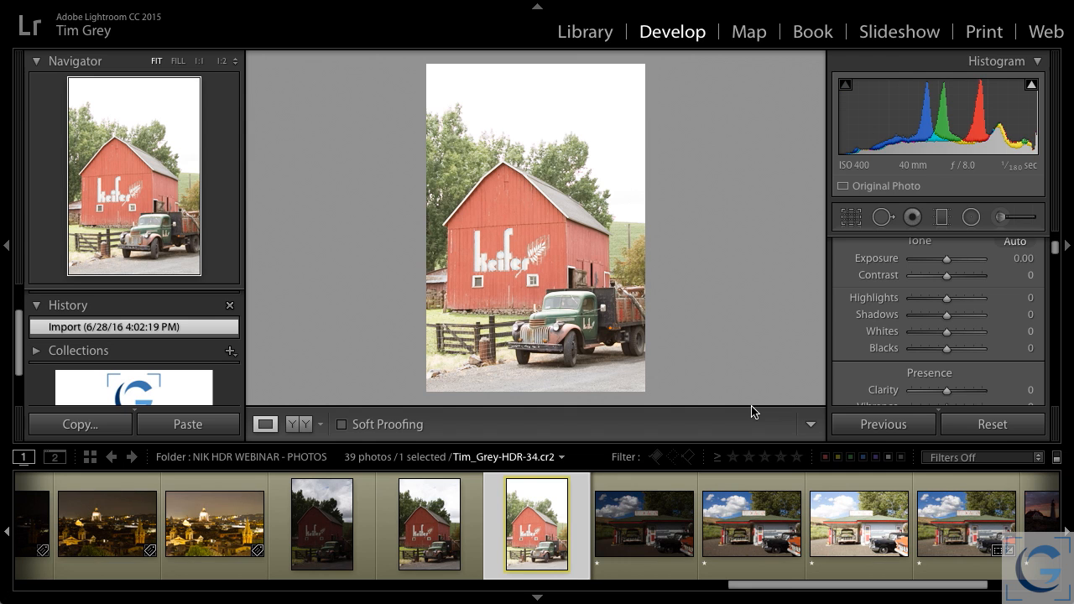
key("Left")
key("Left")
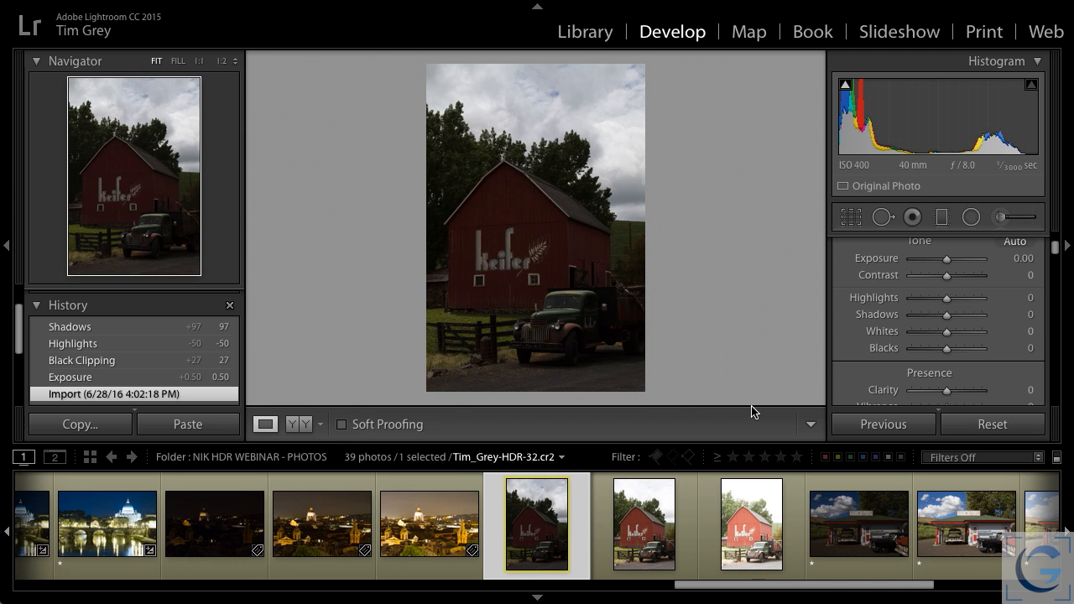
key("Right")
key("Right")
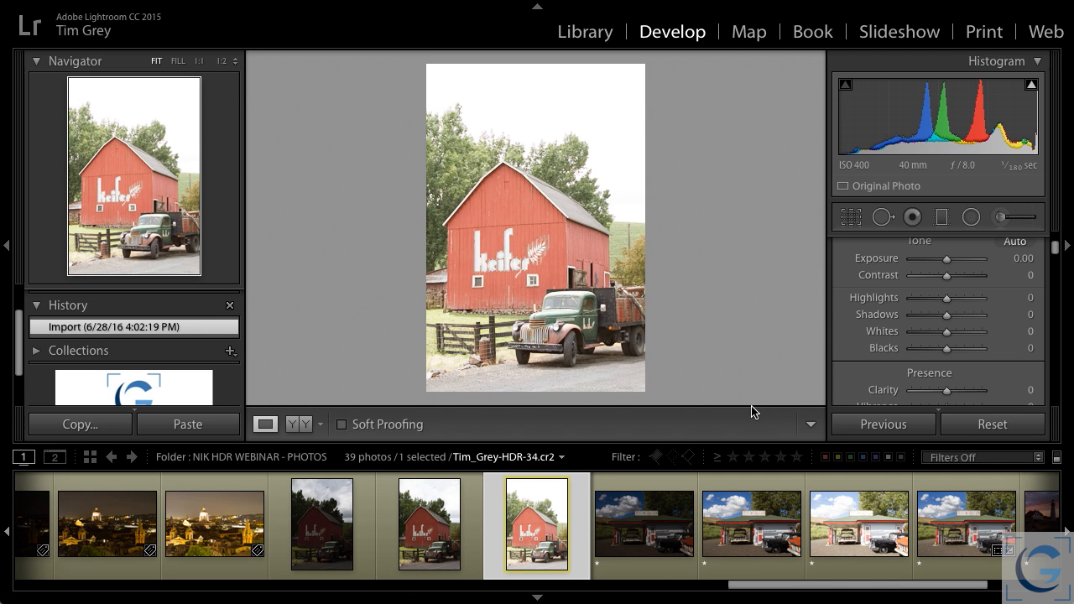
key("Left")
key("Left")
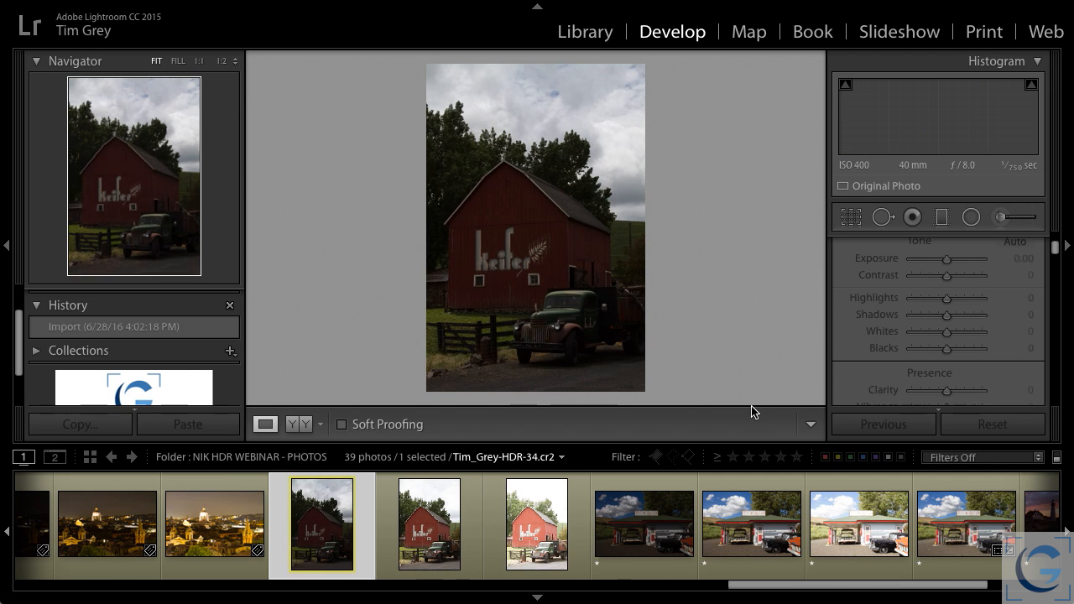
left_click(753, 503)
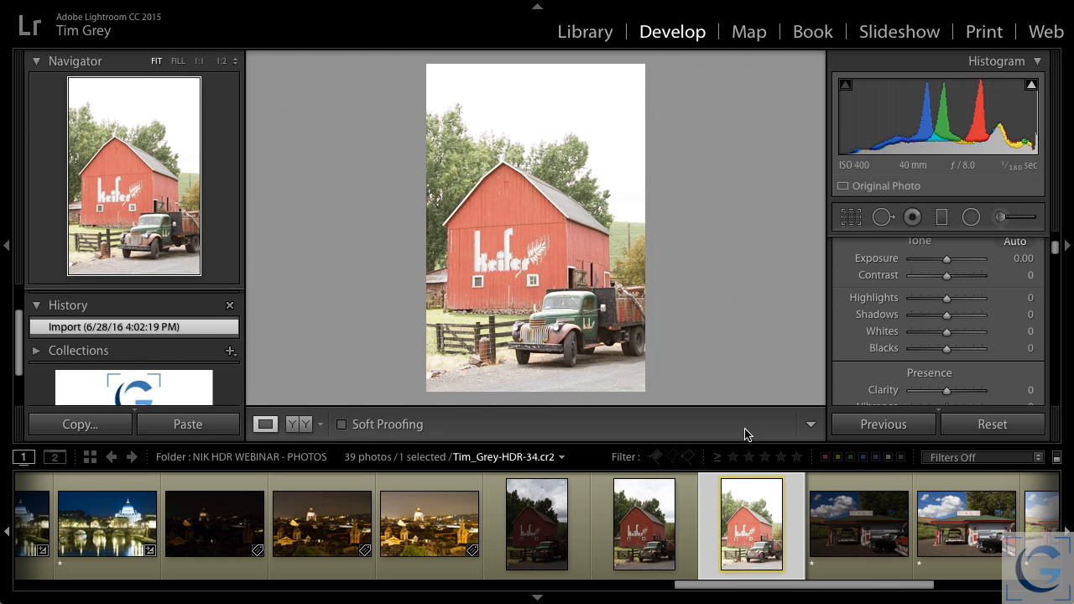
left_click(542, 511)
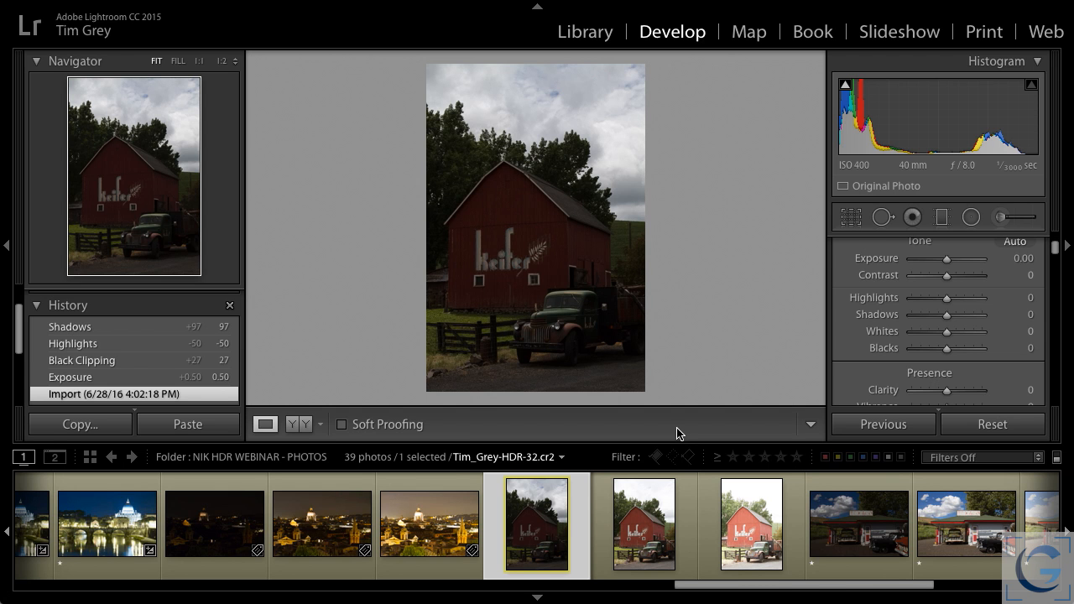
key("Right")
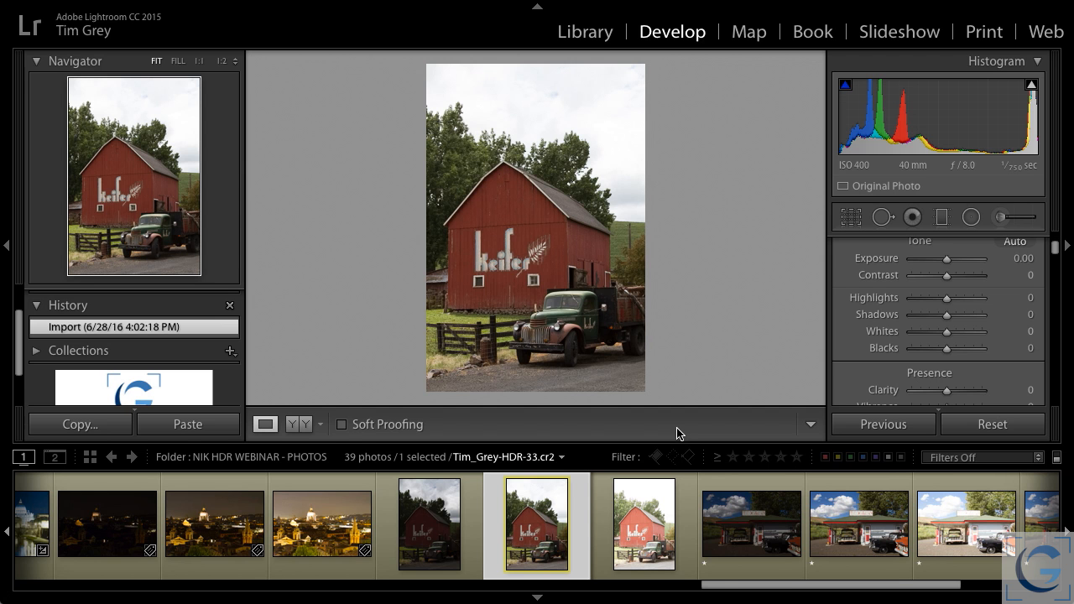
key("Right")
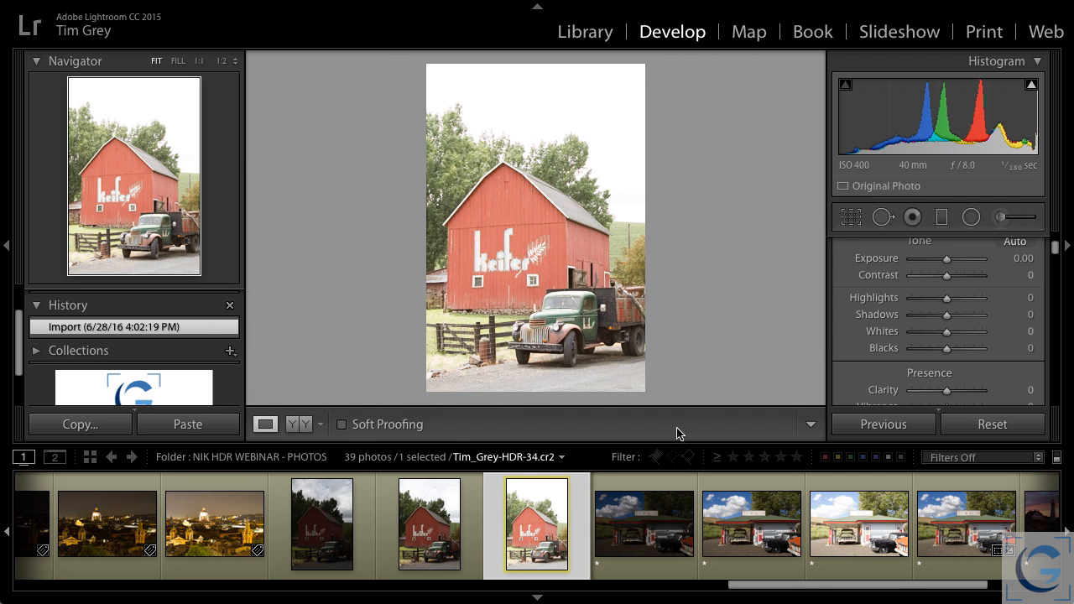
key("Left")
key("Left")
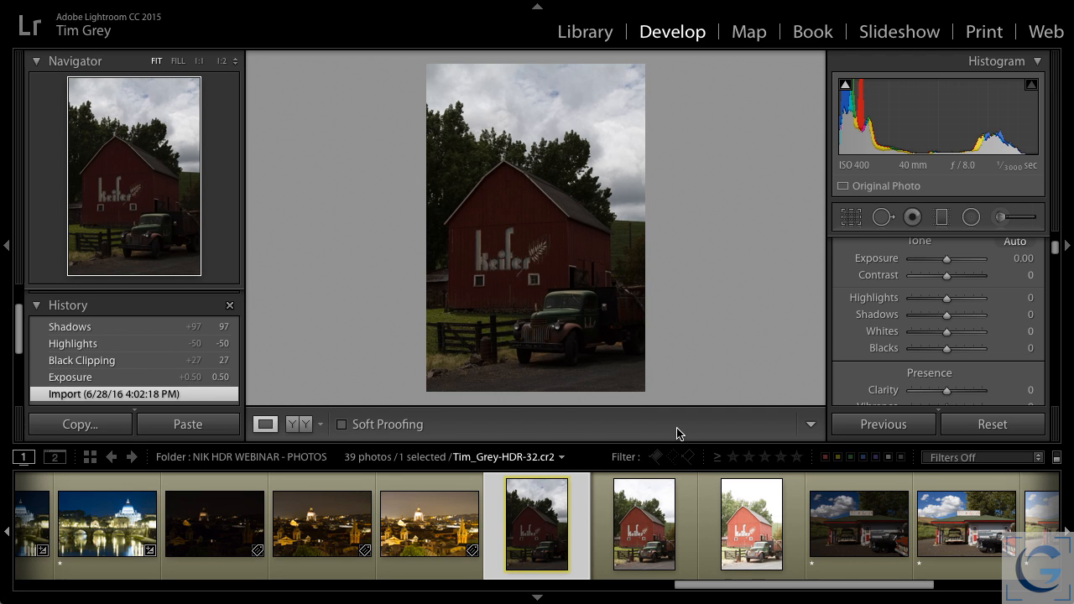
Step: Compare the dark, middle and bright exposures of the Texaco gas station and the adjusted version of that scene
left_click(864, 531)
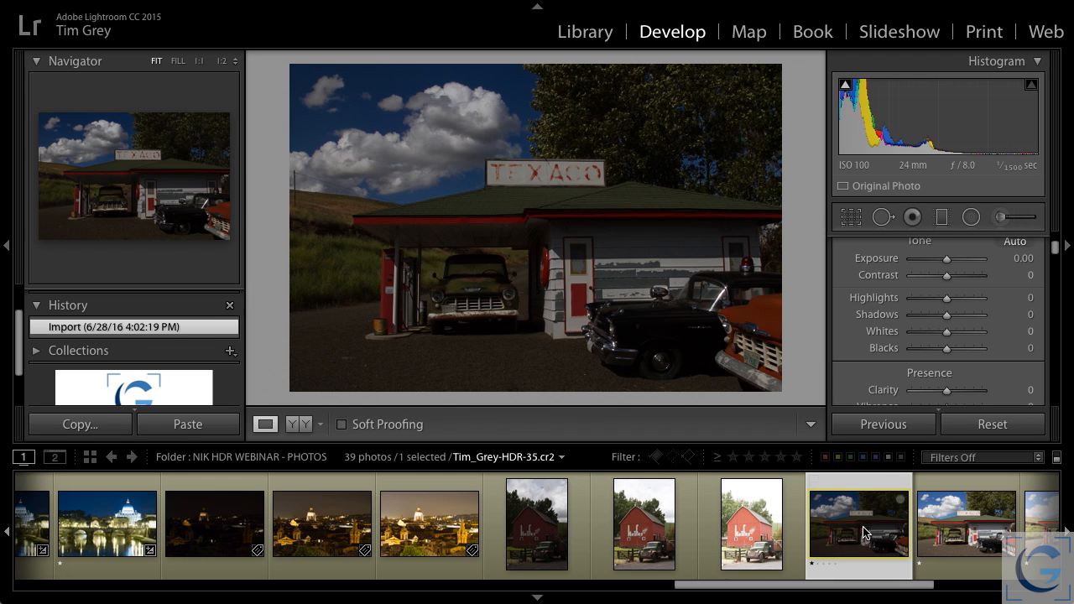
key("Right")
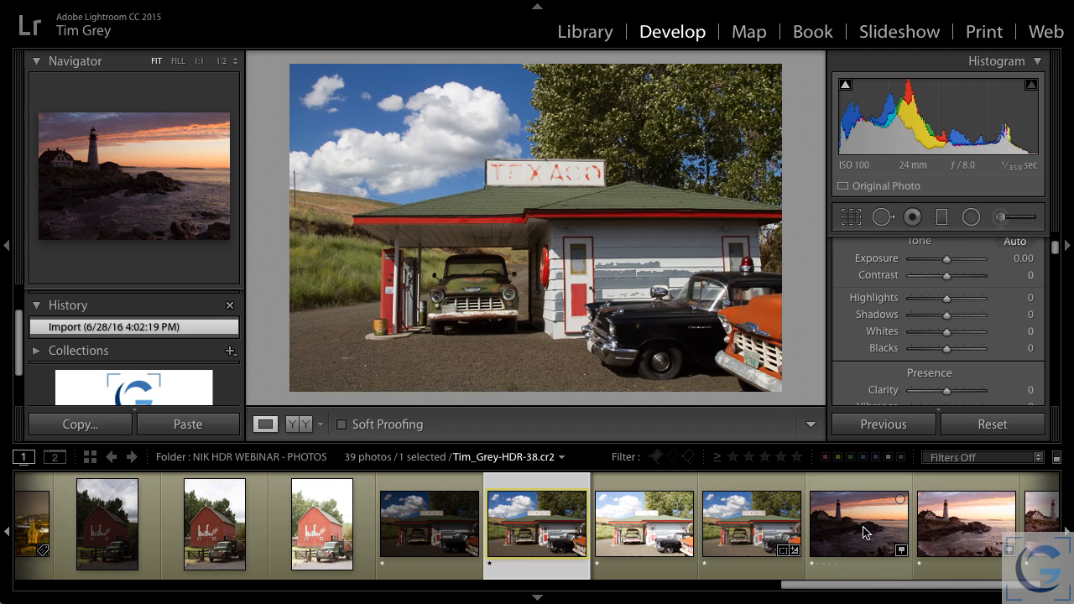
key("Left")
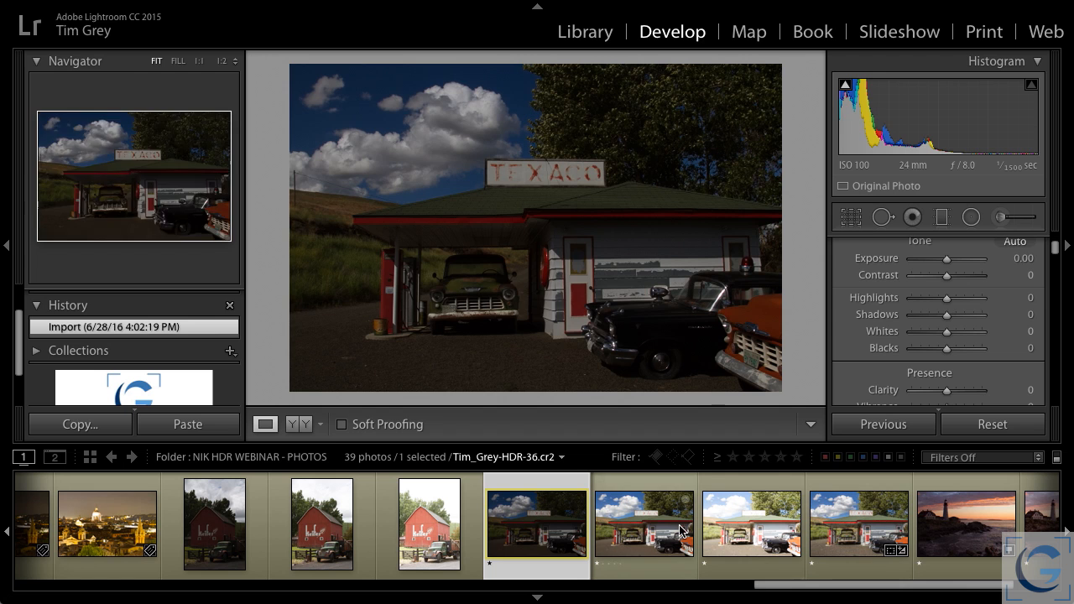
left_click(643, 535)
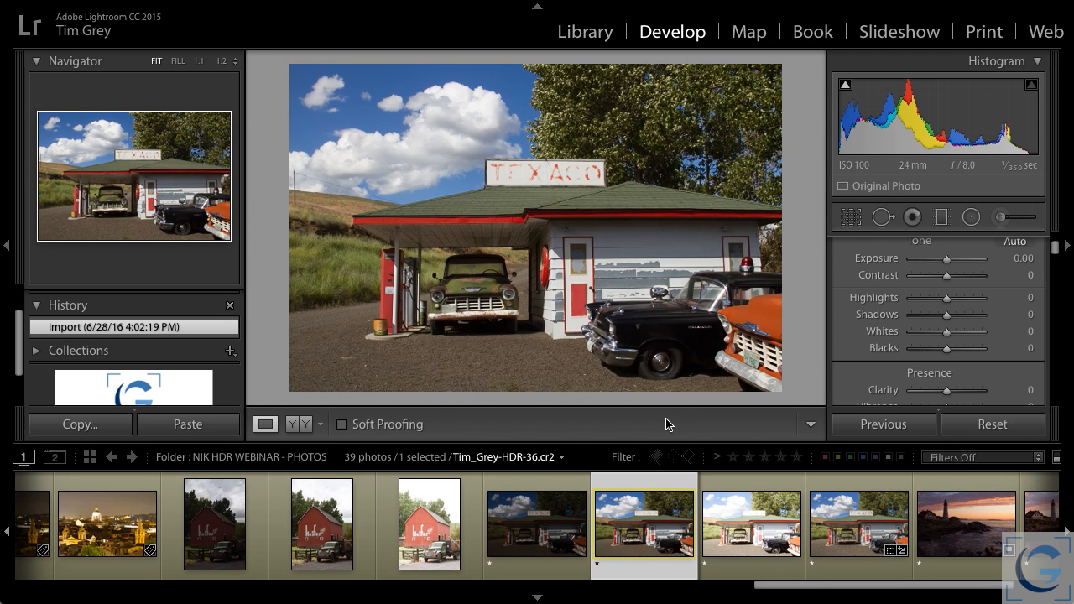
left_click(536, 487)
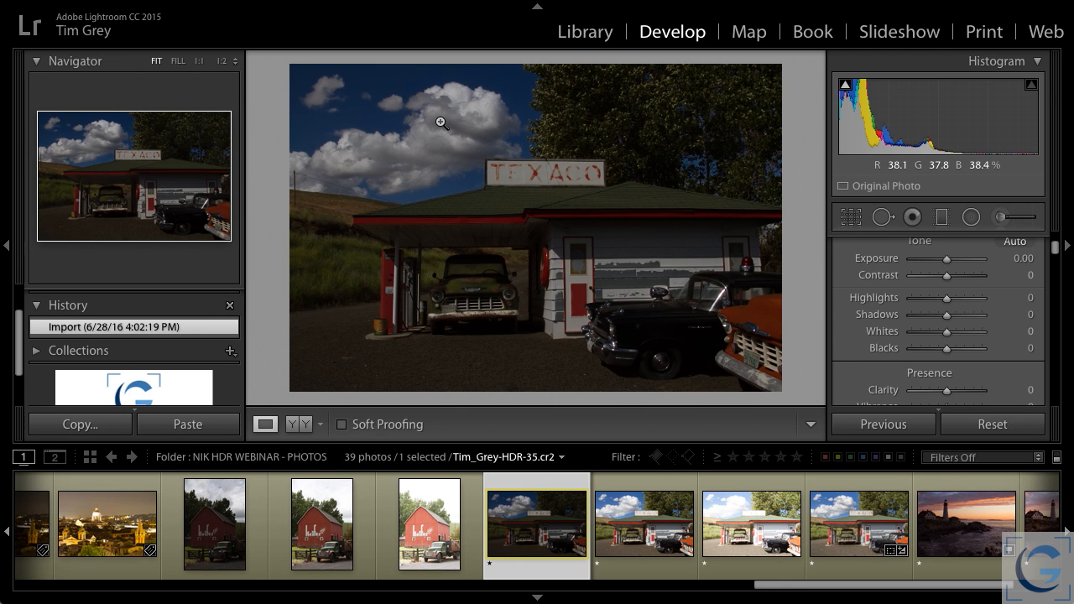
left_click(738, 477)
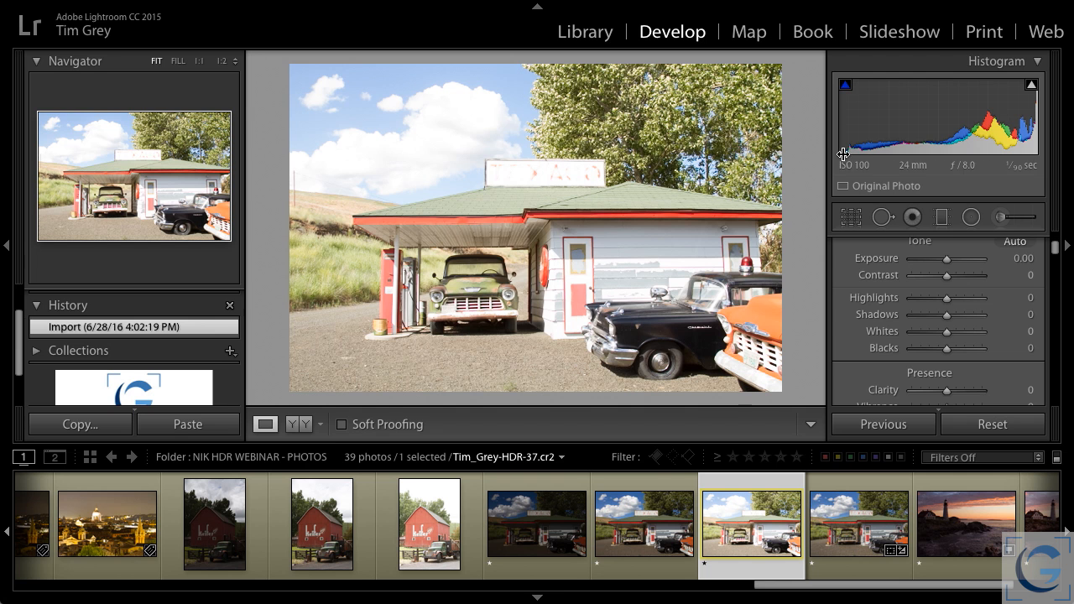
left_click(644, 486)
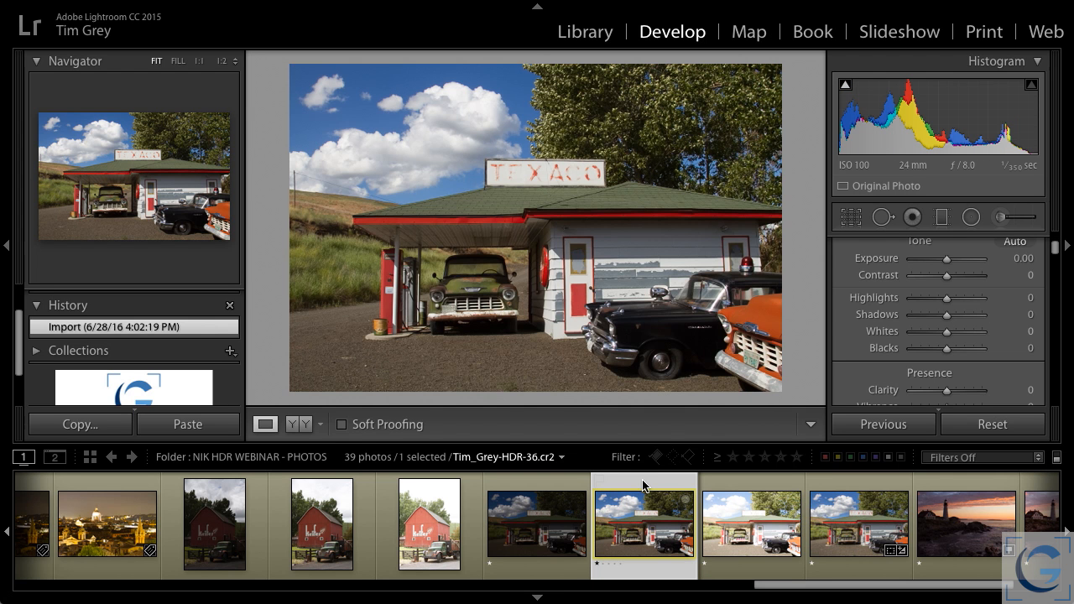
left_click(849, 491)
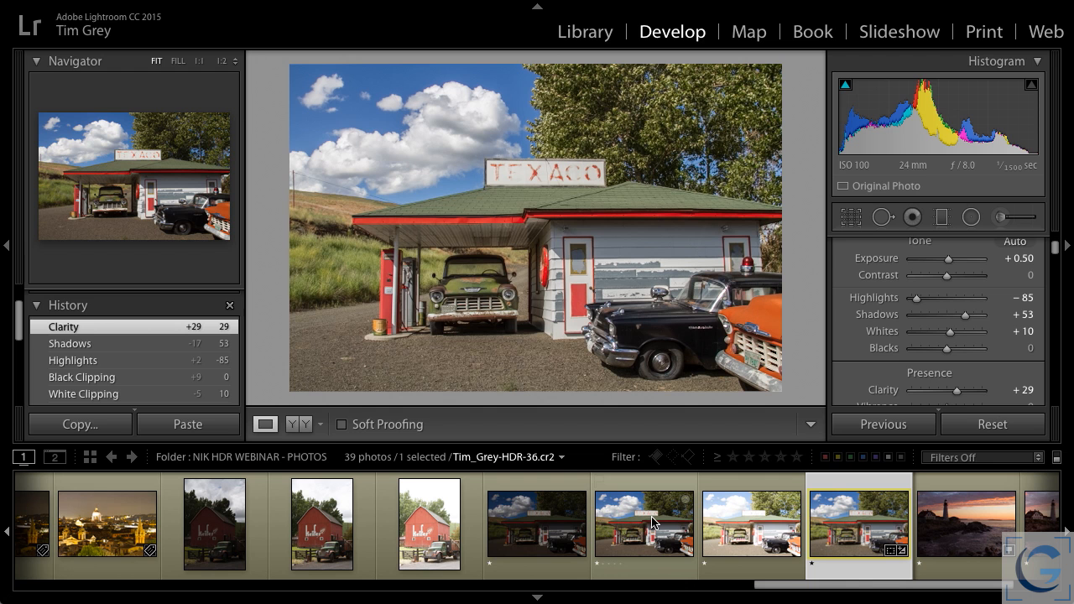
Step: Select the three bracketed exposures of the red barn together
left_click(237, 525)
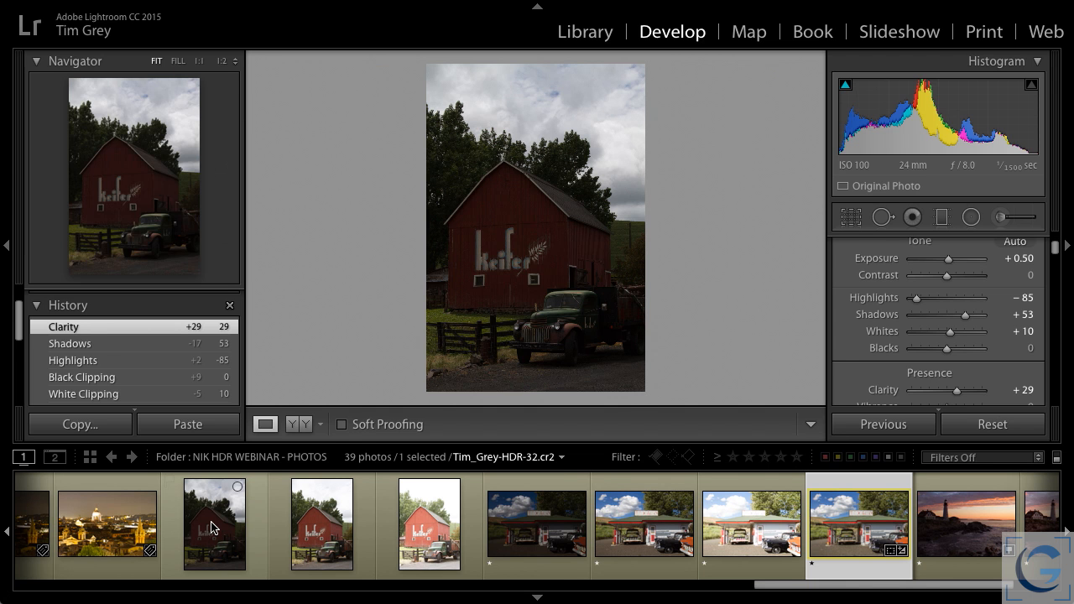
left_click(413, 516, "shift")
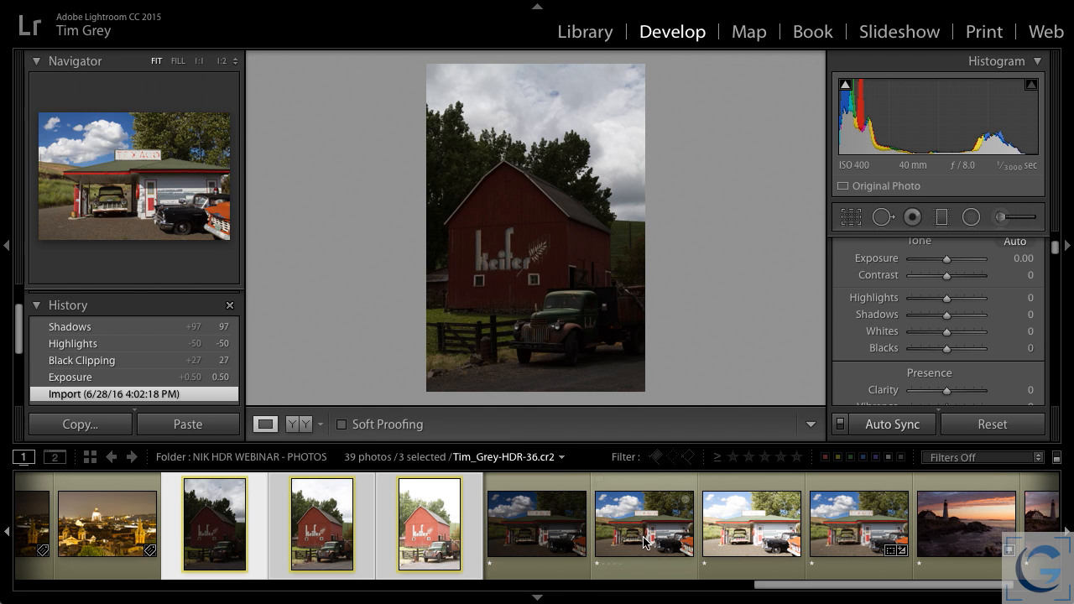
Step: Restore the brightened 2.0-second photo of the night river scene to its Import history state
scroll(640, 543, "up", 3)
scroll(640, 543, "up", 8)
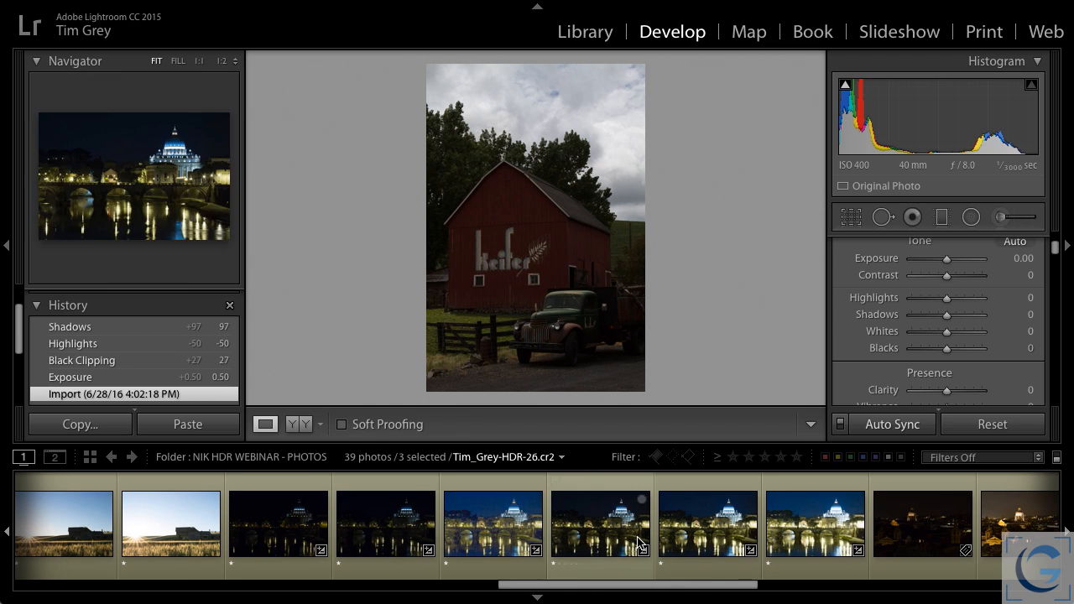
left_click(492, 523)
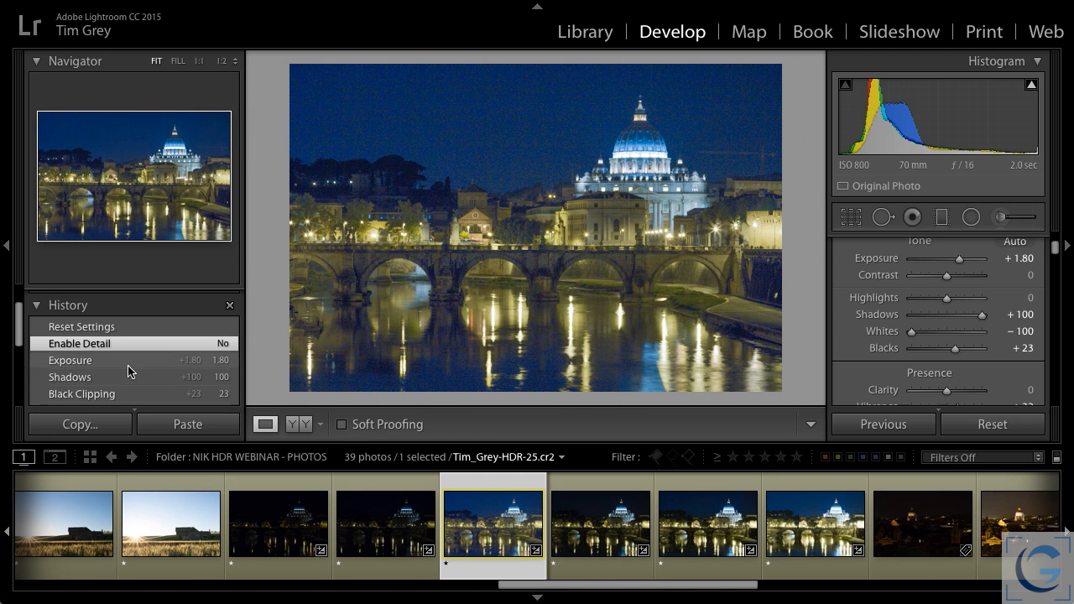
scroll(120, 376, "down", 1)
left_click(118, 393)
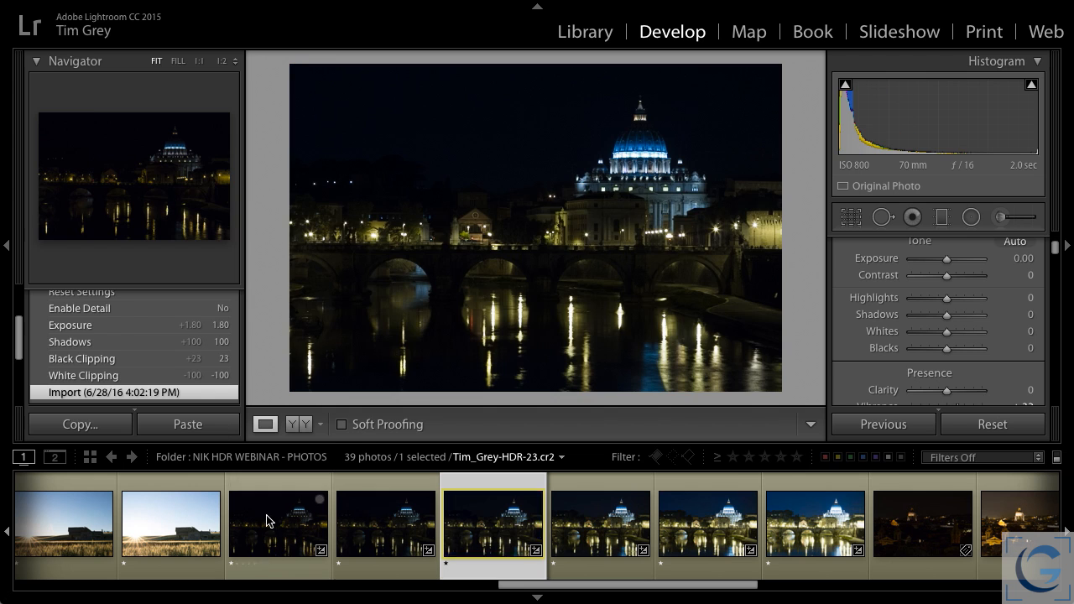
Step: Select all six bracketed exposures of the night river scene together and compare them from darkest to brightest
left_click(807, 530, "shift")
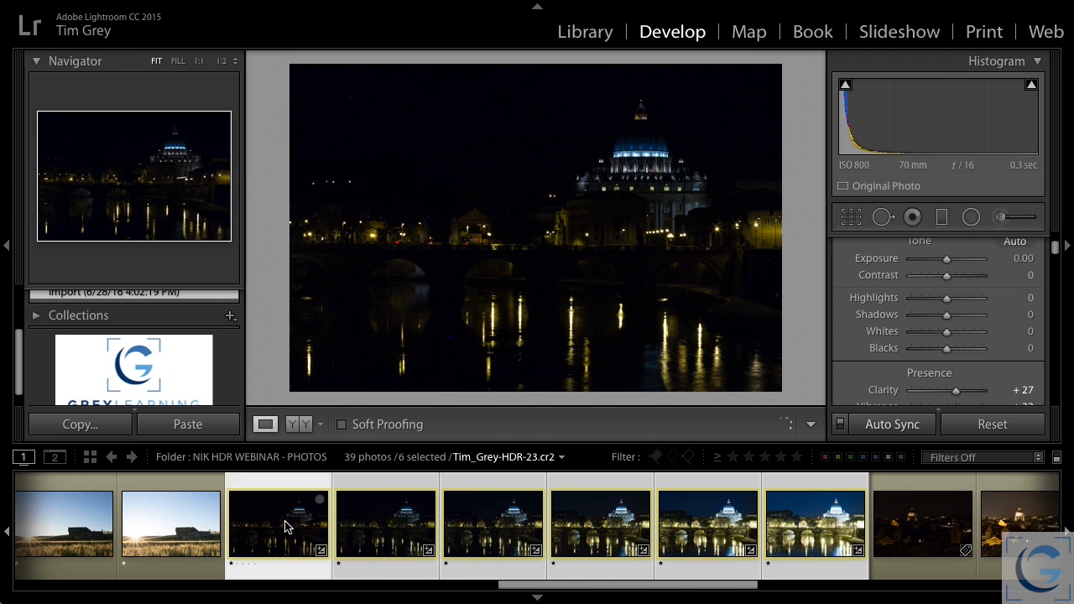
key("Right")
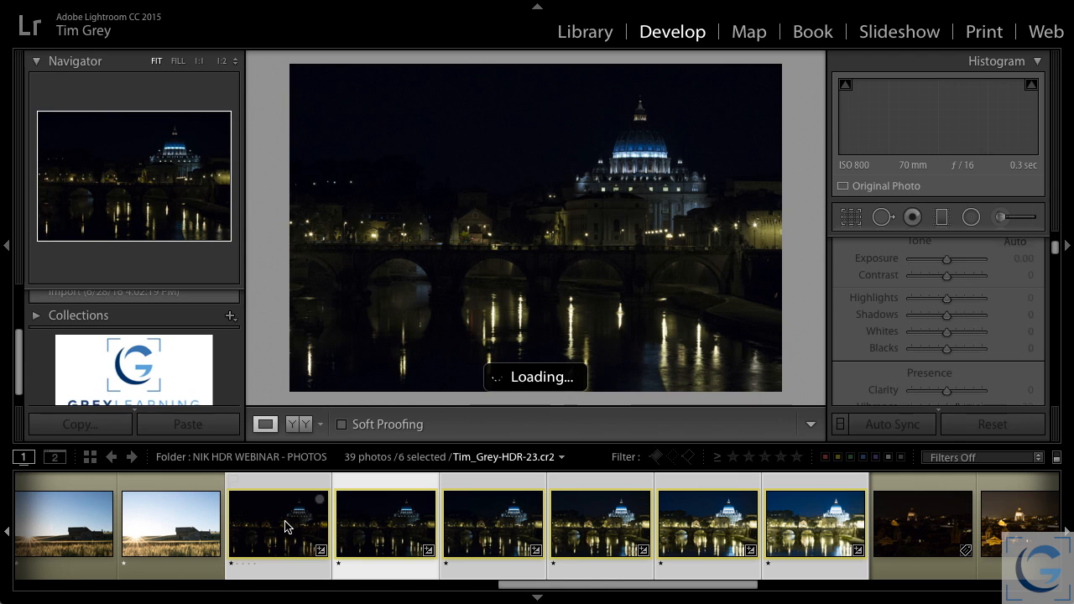
key("Right")
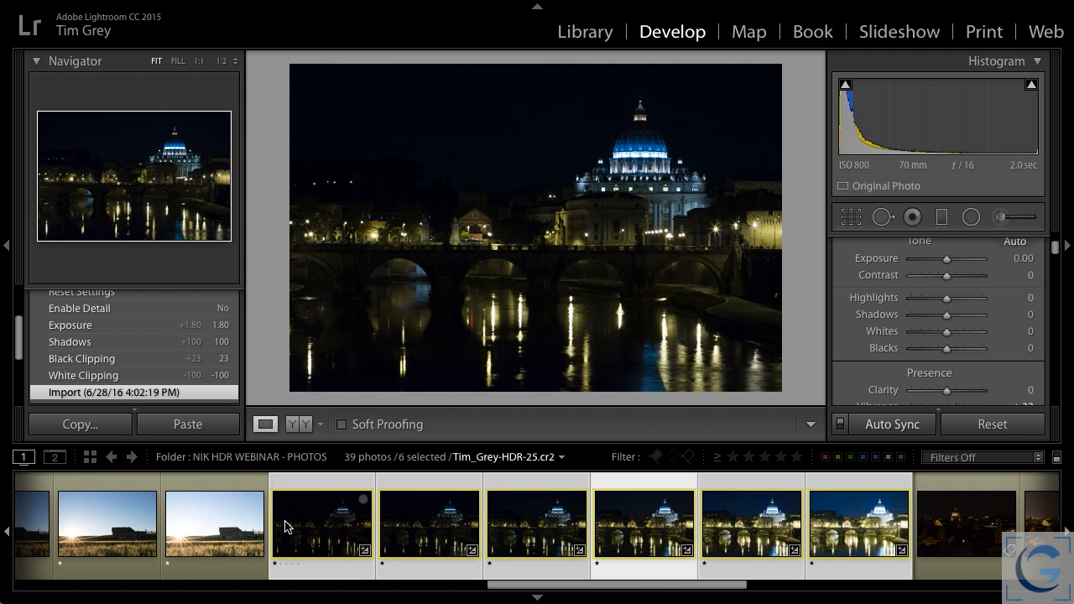
key("Left")
key("Right")
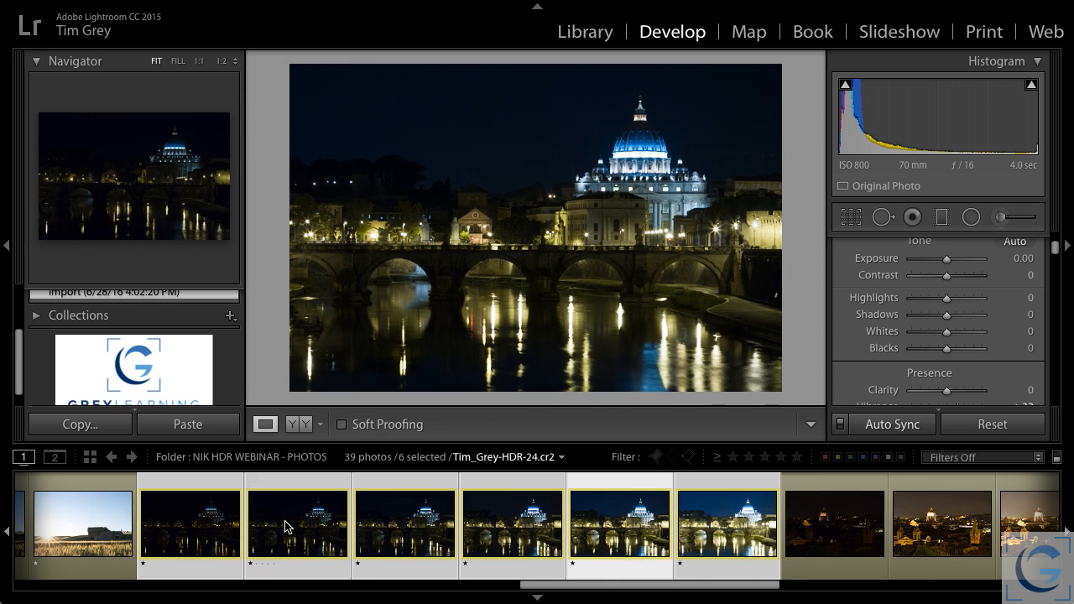
key("Right")
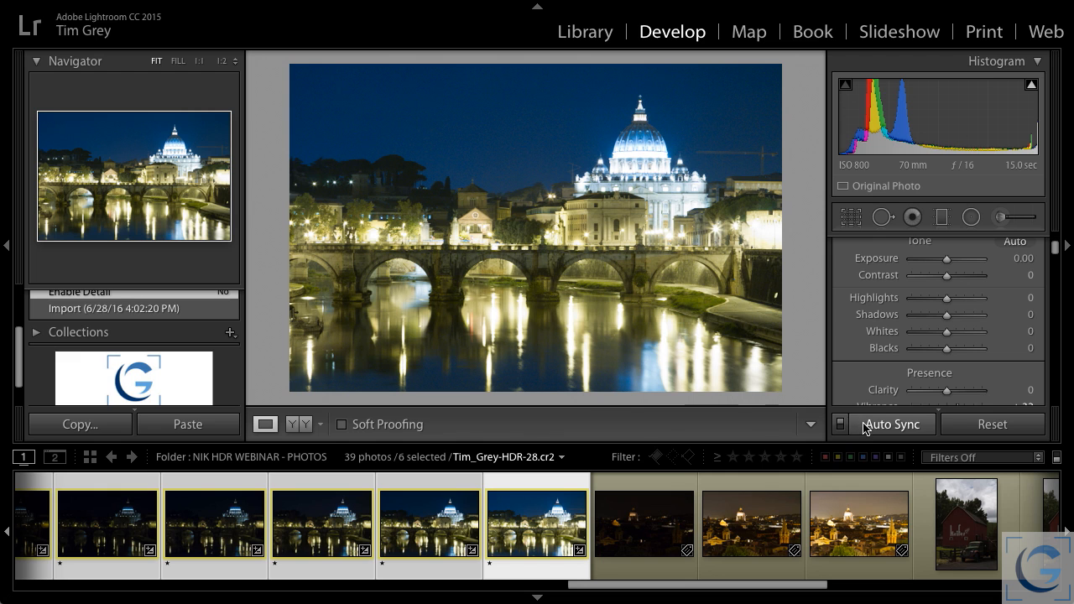
Step: Convert the six selected night river exposures to the Black & White treatment
scroll(915, 353, "up", 3)
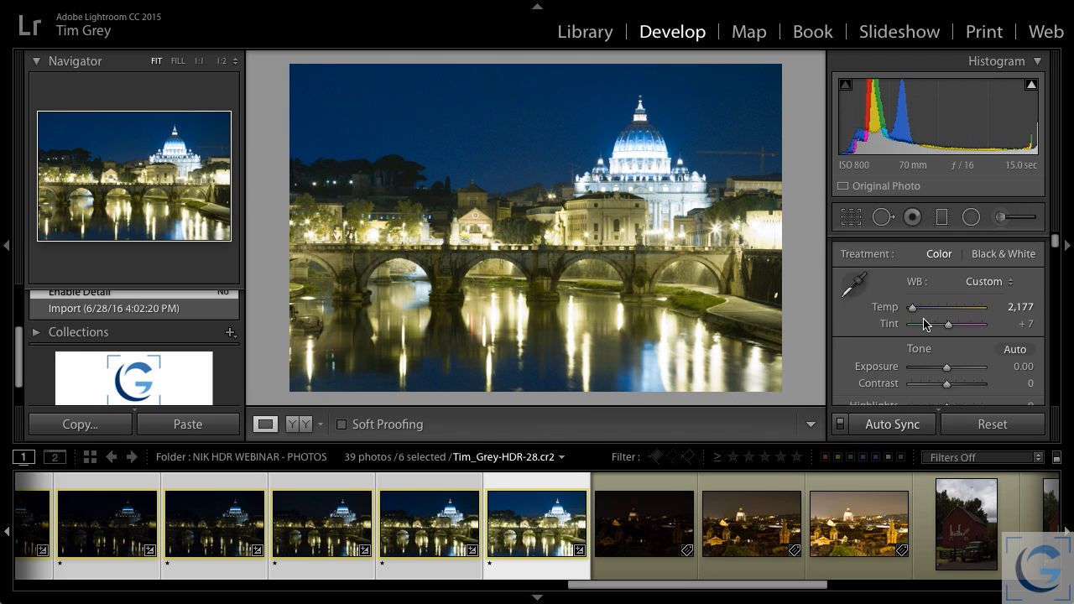
scroll(923, 324, "up", 1)
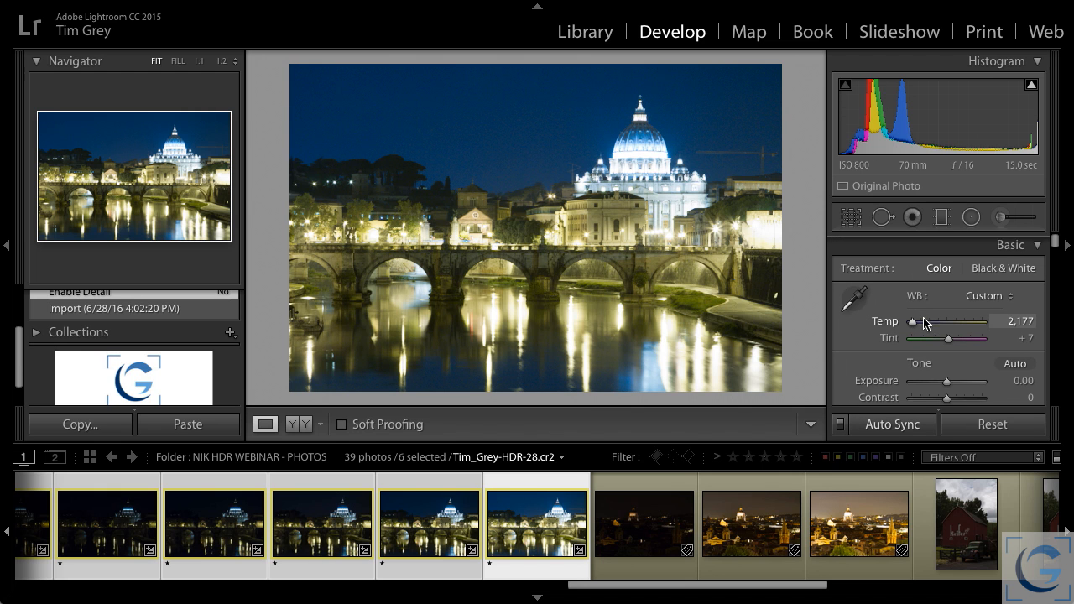
left_click(996, 269)
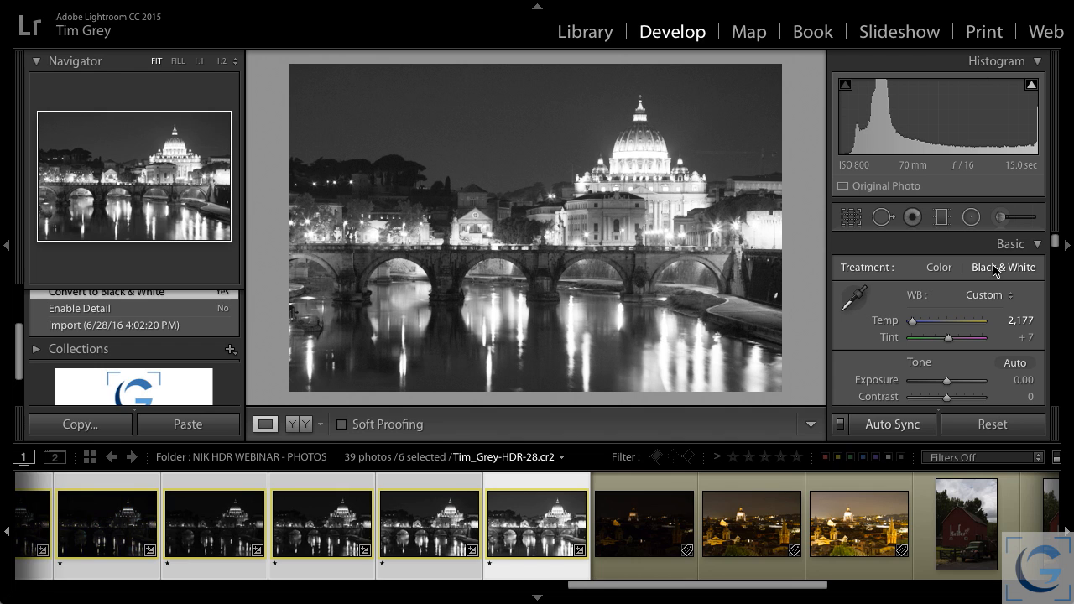
scroll(273, 518, "left", 2)
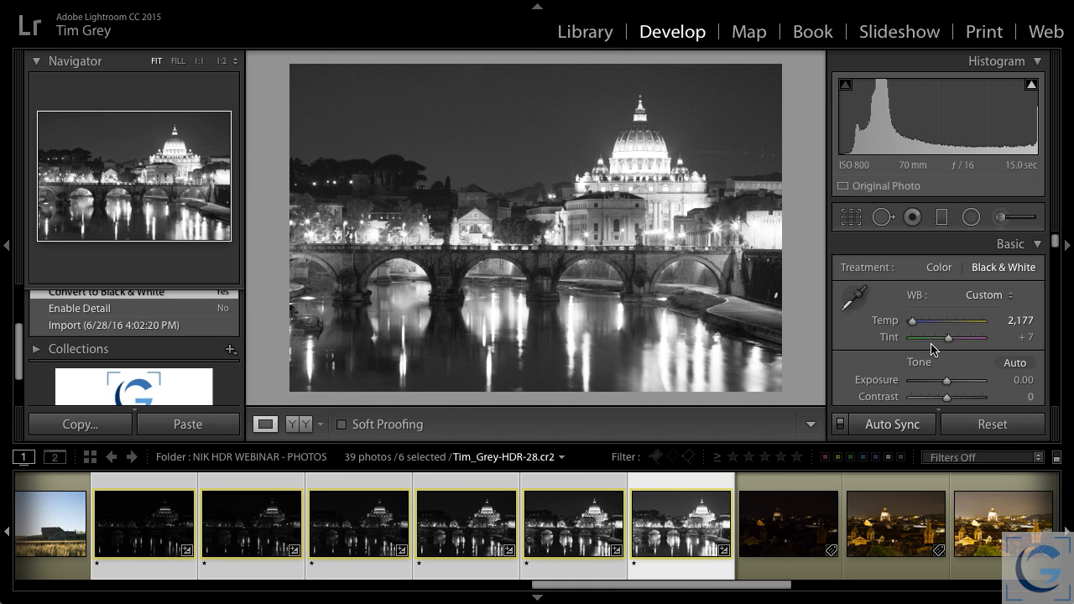
Step: Merge the six selected exposures to HDR with Auto Align, Auto Tone and Low deghosting, toggling the deghost overlay to check it
mouse_move(220, 7)
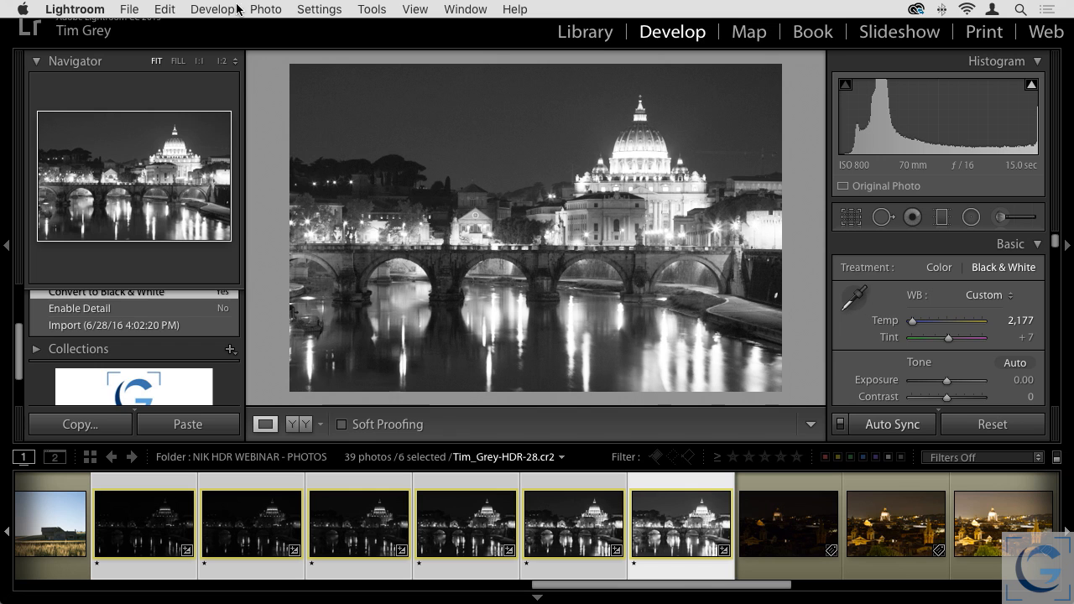
left_click(261, 9)
mouse_move(305, 116)
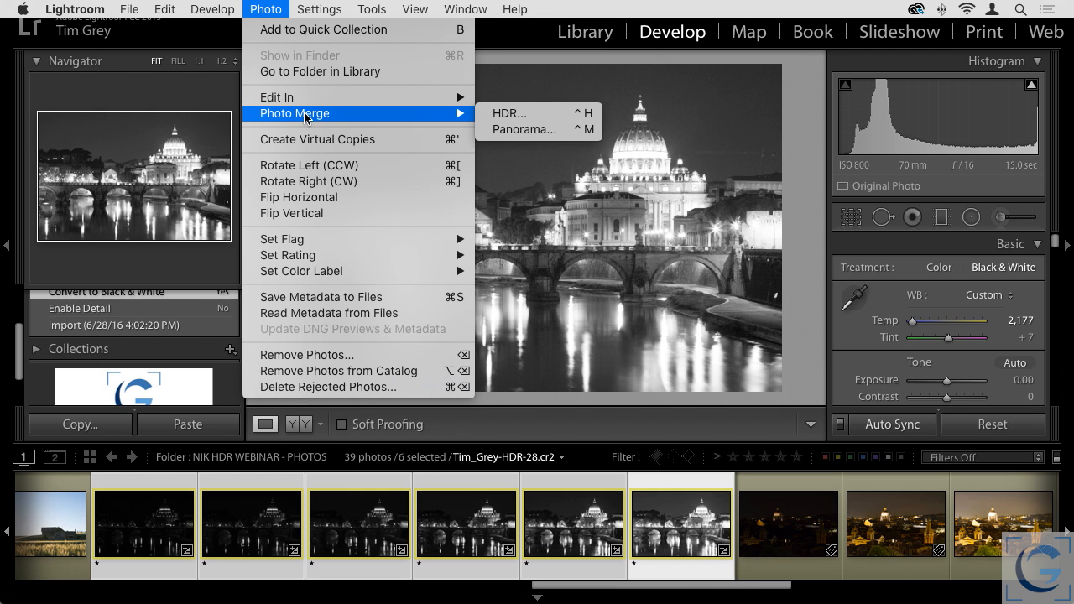
left_click(543, 119)
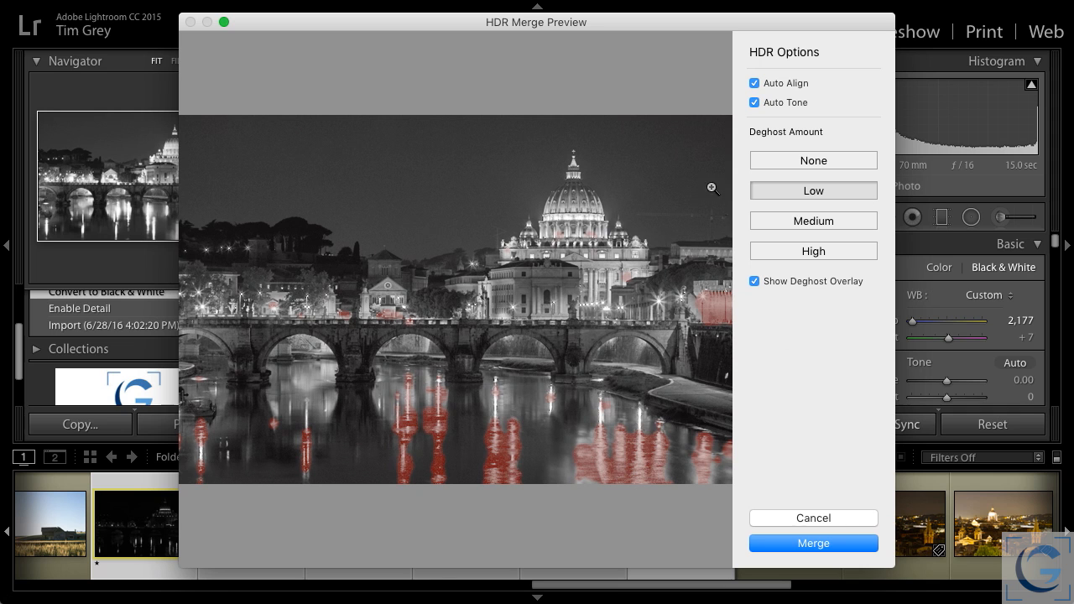
left_click(754, 282)
left_click(755, 281)
left_click(755, 281)
left_click(756, 282)
left_click(829, 544)
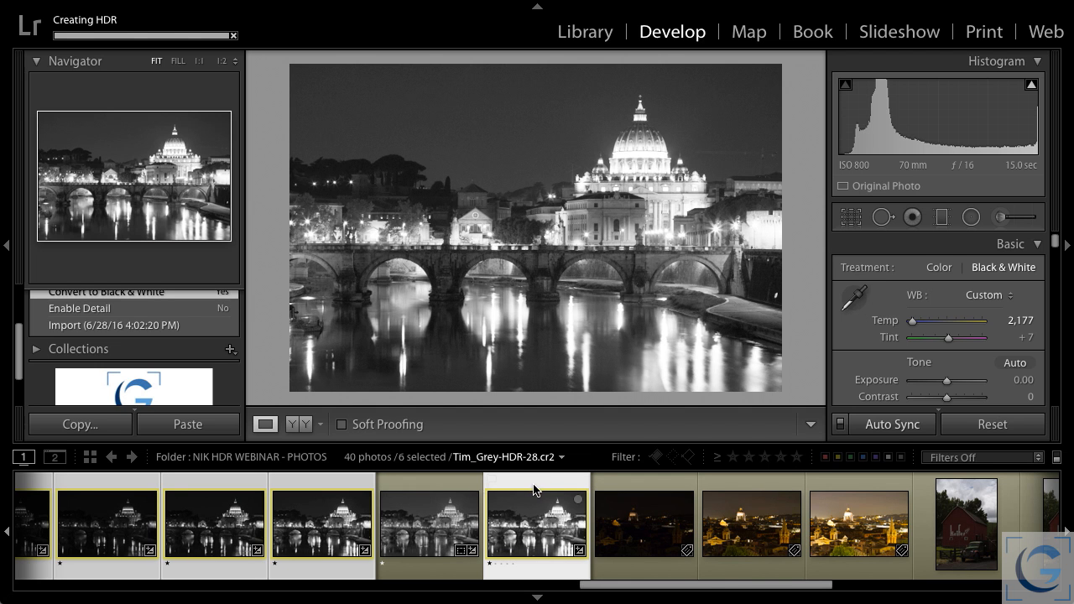
Step: Switch the merged HDR image of the river scene to the Color treatment and review its tone settings
left_click(426, 489)
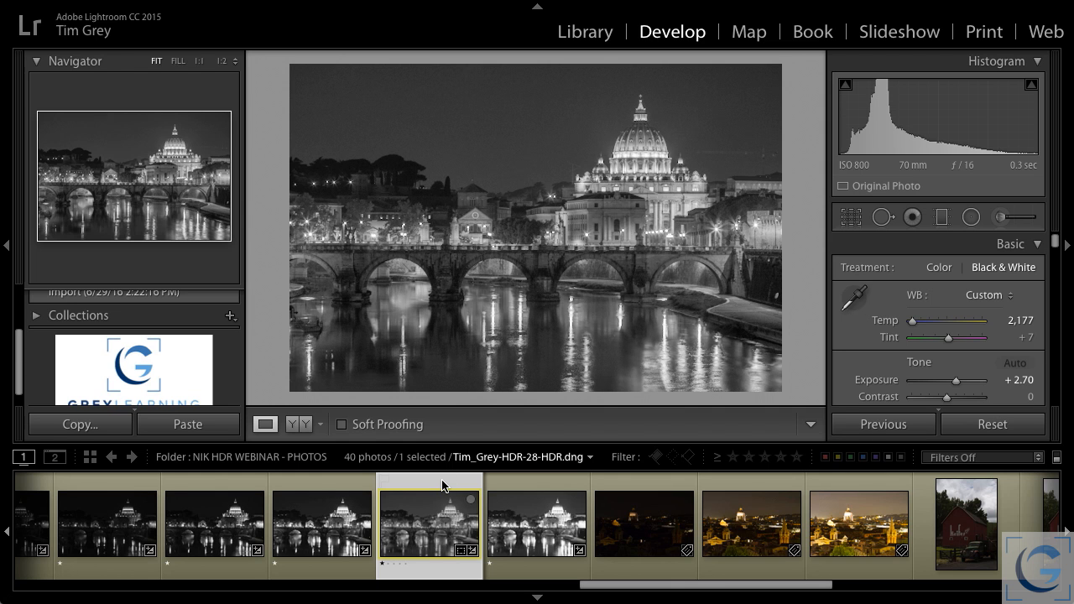
left_click(939, 268)
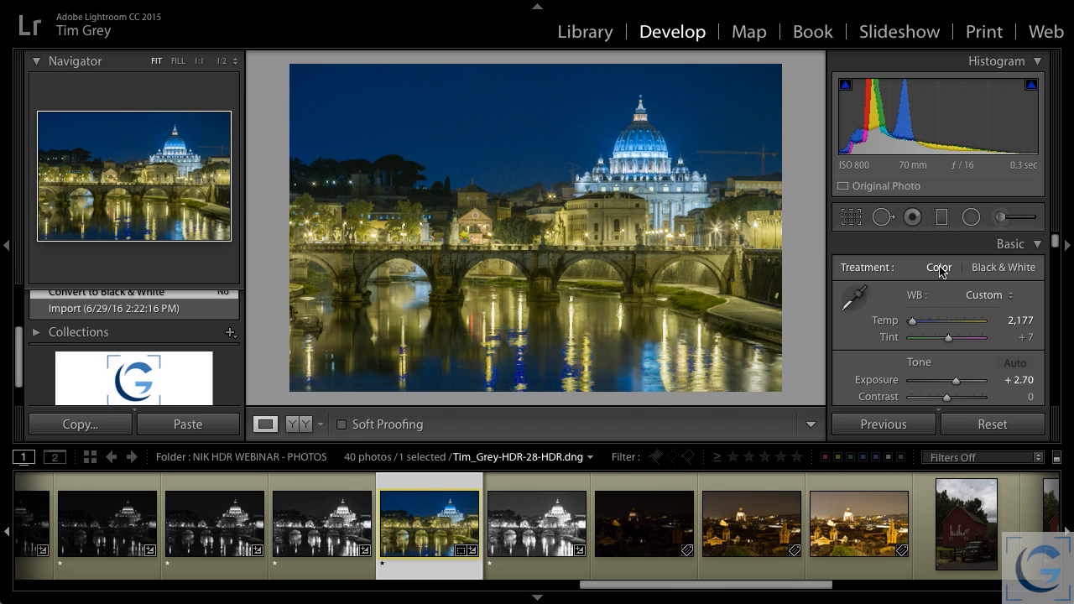
scroll(951, 327, "down", 3)
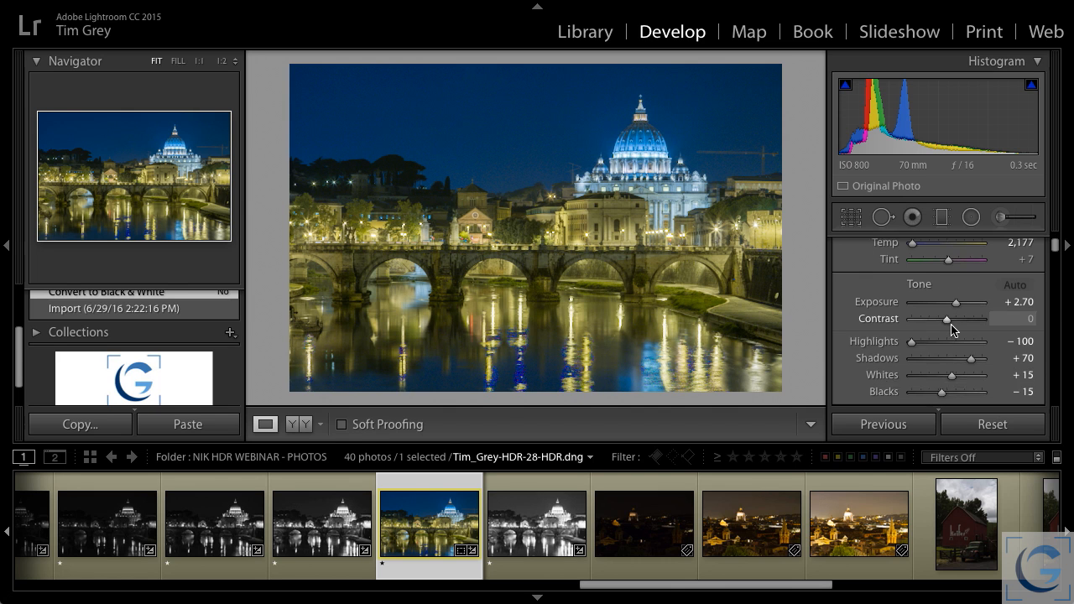
scroll(952, 329, "down", 1)
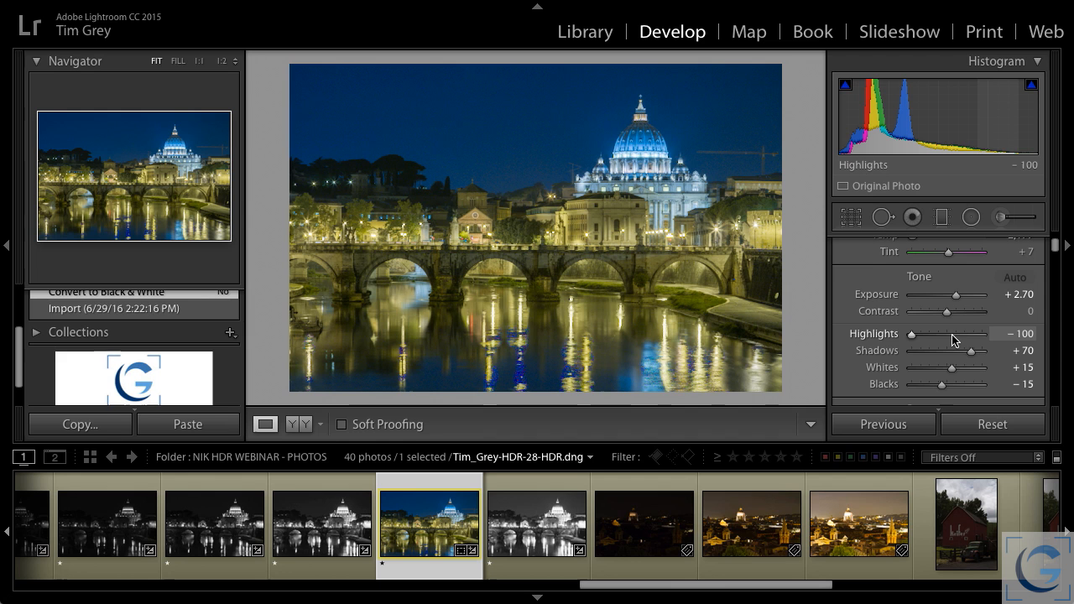
Step: Set the HDR image's Yellow saturation to -64 and its Blue saturation to +16
scroll(959, 336, "down", 5)
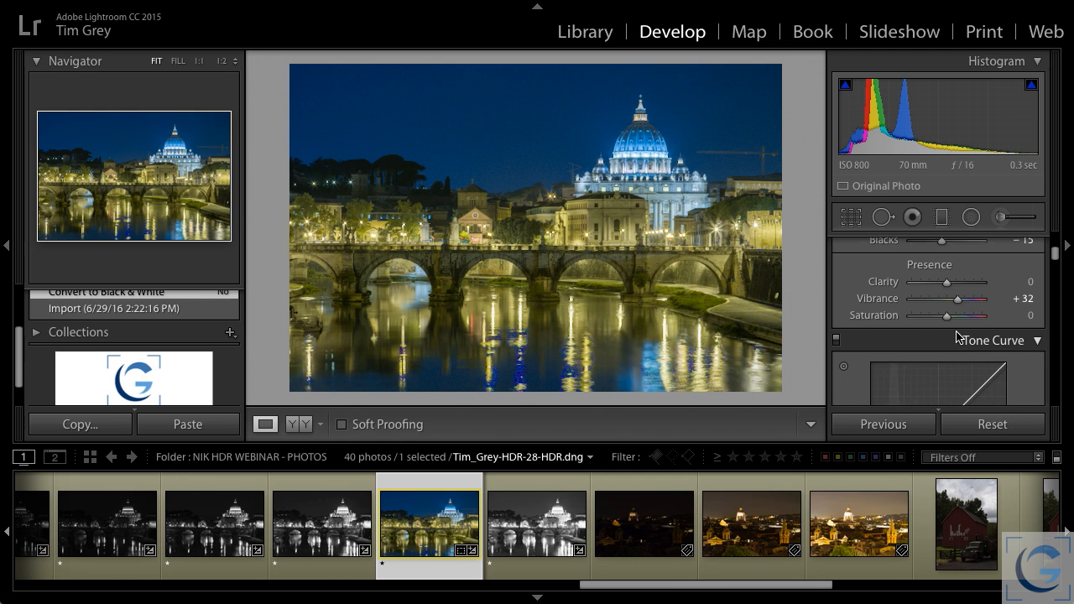
scroll(953, 327, "down", 10)
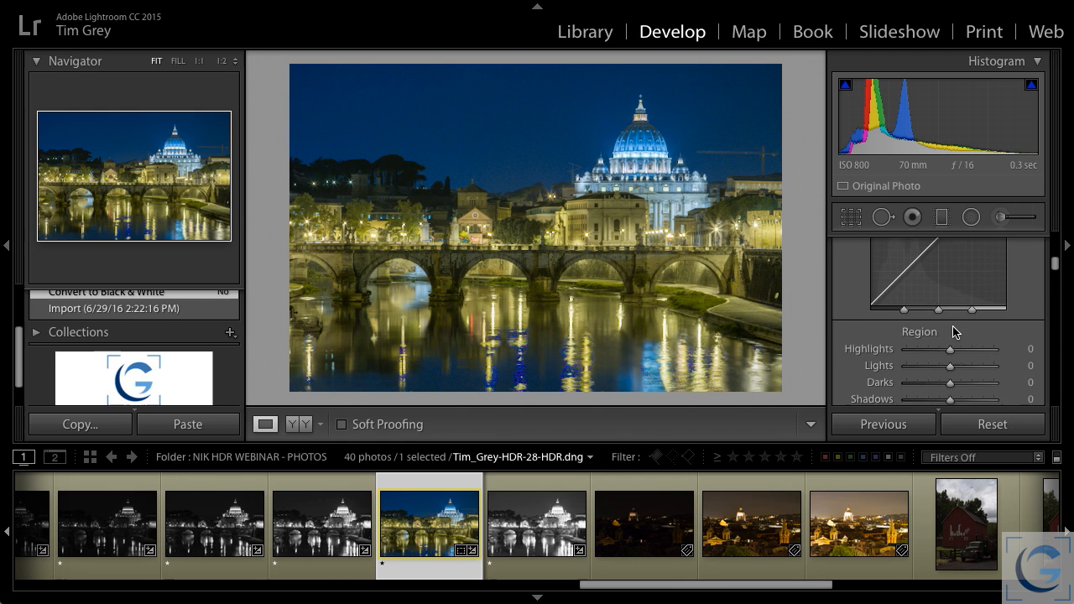
scroll(953, 329, "down", 3)
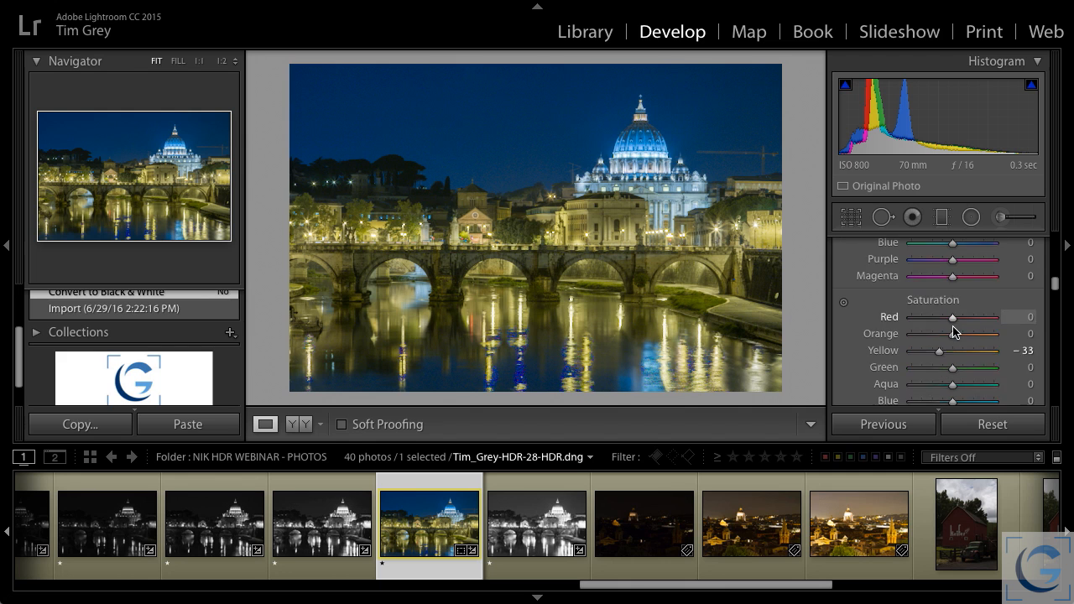
left_click_drag(953, 333, 926, 337)
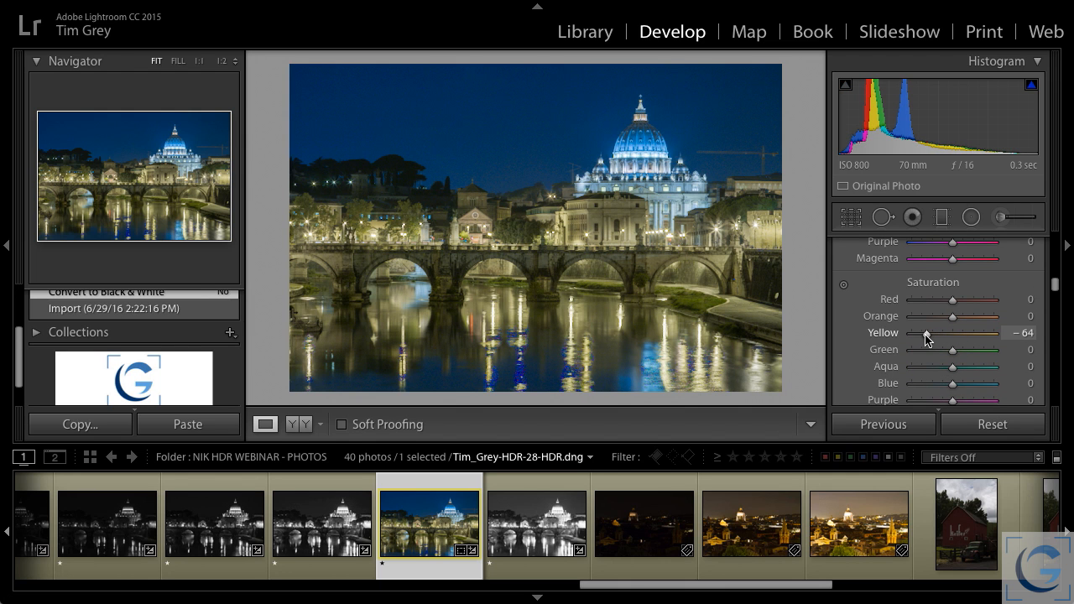
scroll(951, 352, "down", 2)
left_click_drag(954, 356, 959, 355)
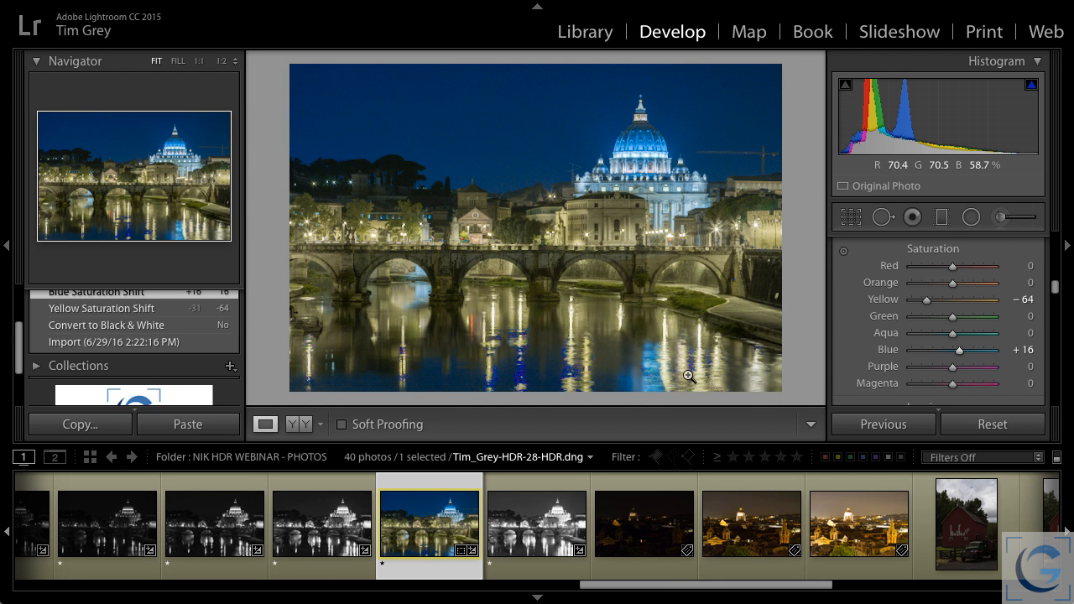
Step: Inspect the river reflections in the HDR image at 1:1 for noise and color artifacts
left_click(662, 374)
left_click_drag(521, 354, 647, 232)
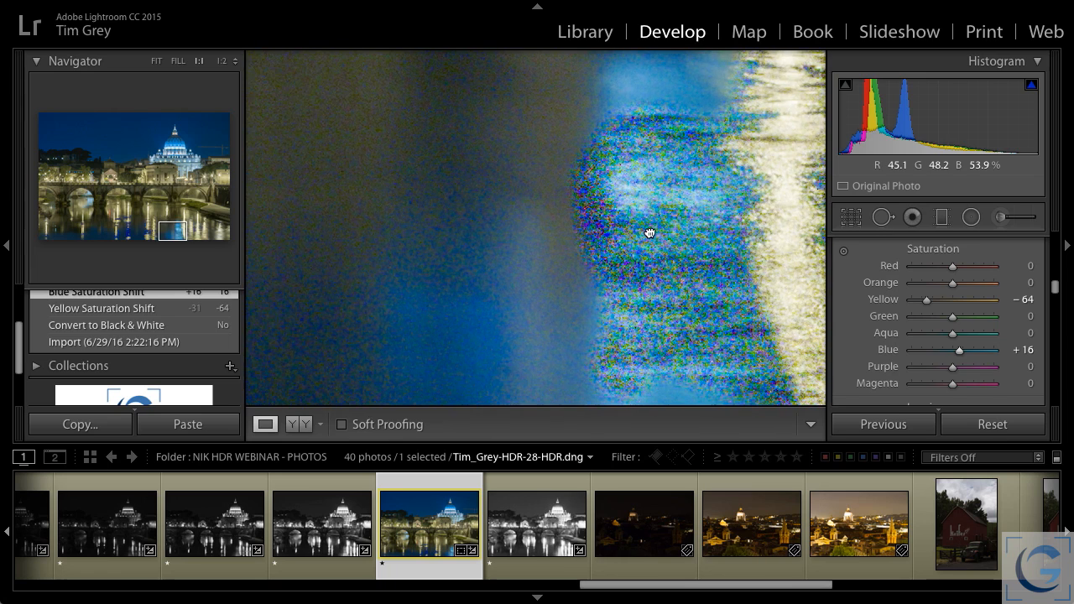
left_click_drag(364, 319, 609, 299)
left_click_drag(426, 319, 570, 398)
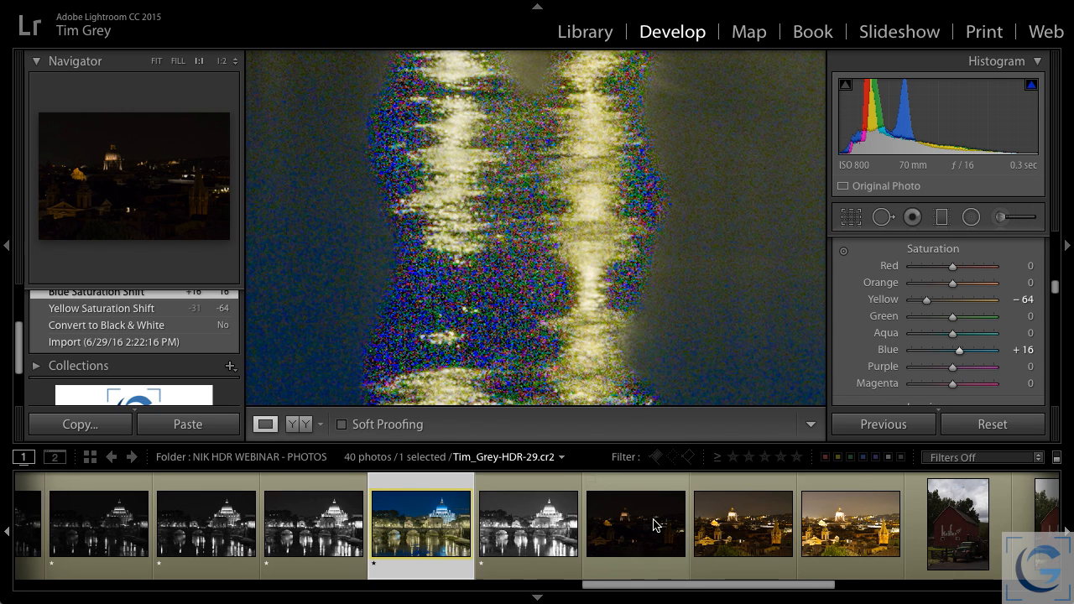
scroll(653, 525, "down", 5)
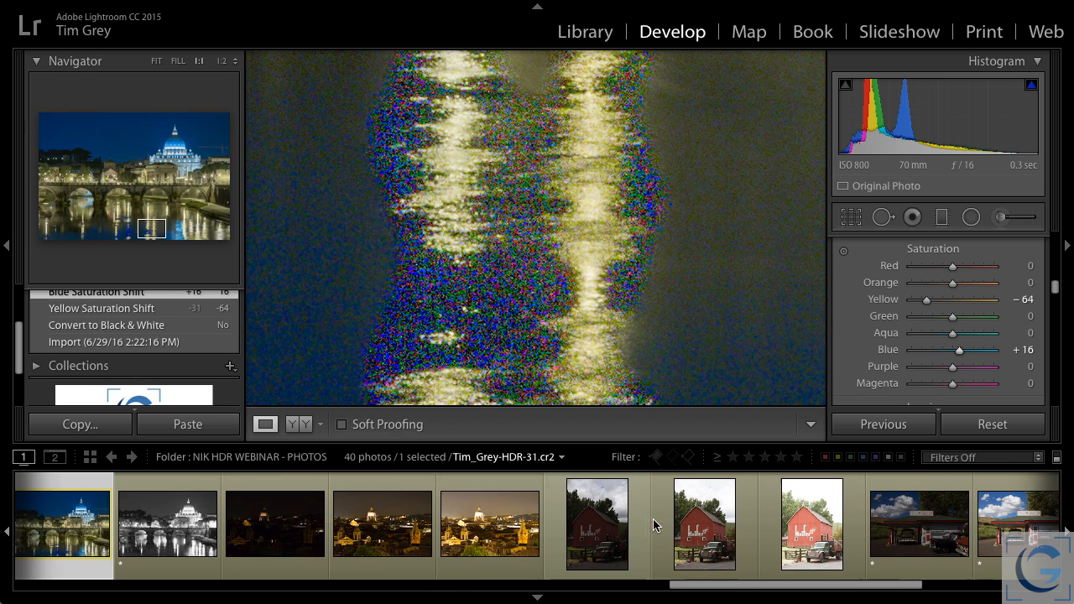
scroll(654, 525, "down", 2)
scroll(653, 525, "up", 1)
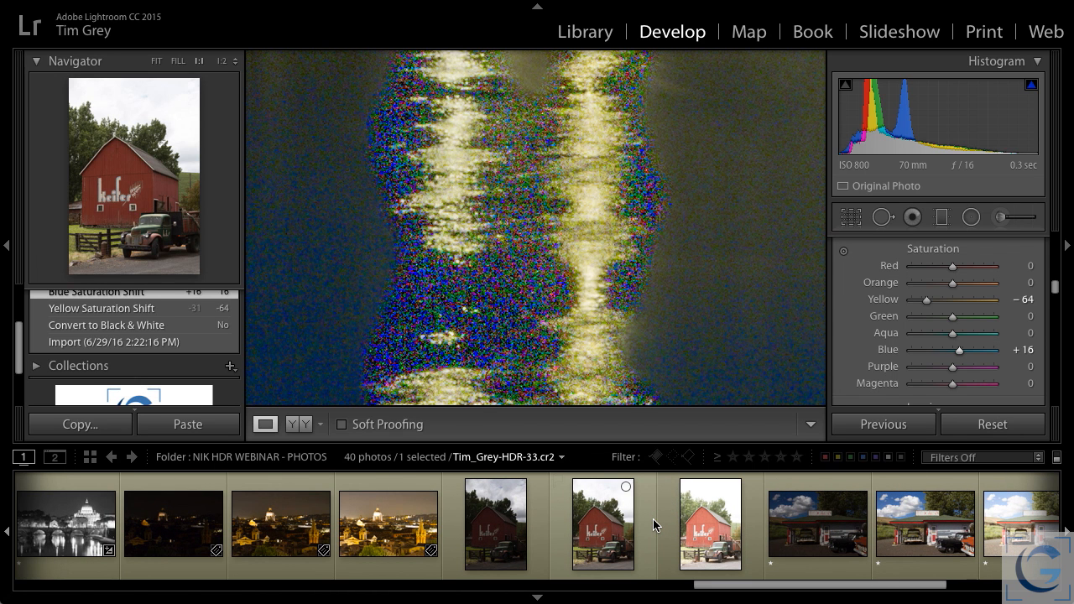
Step: Switch to Adobe Bridge and compare the five bracketed exposures of the domed interior with the round skylight, HDR-11 to HDR-15
key("super+Tab")
key("super+Tab")
key("super+Tab")
key("super+Tab")
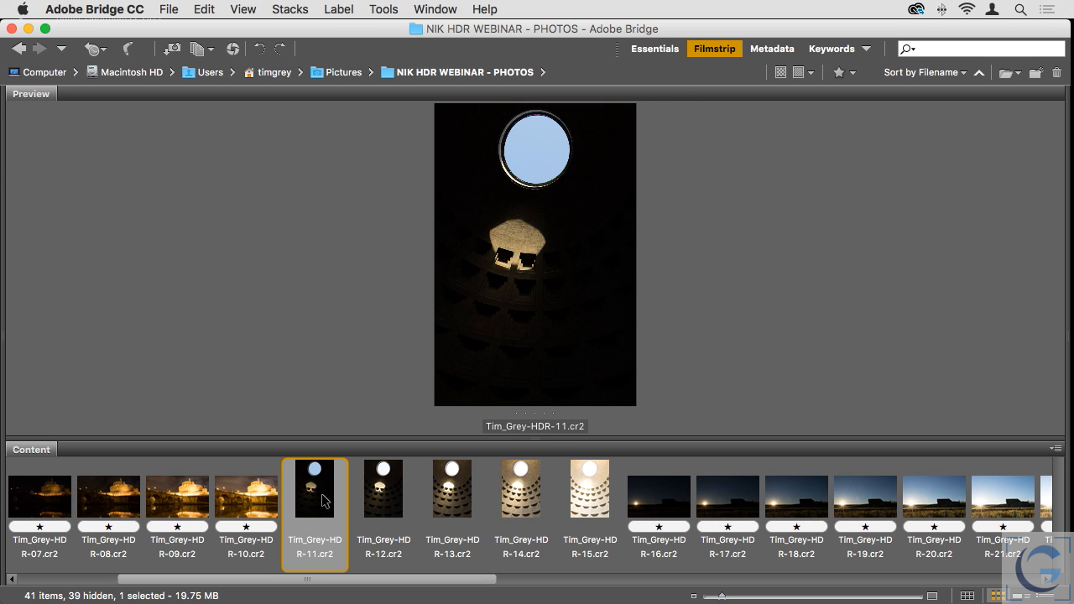
key("Right")
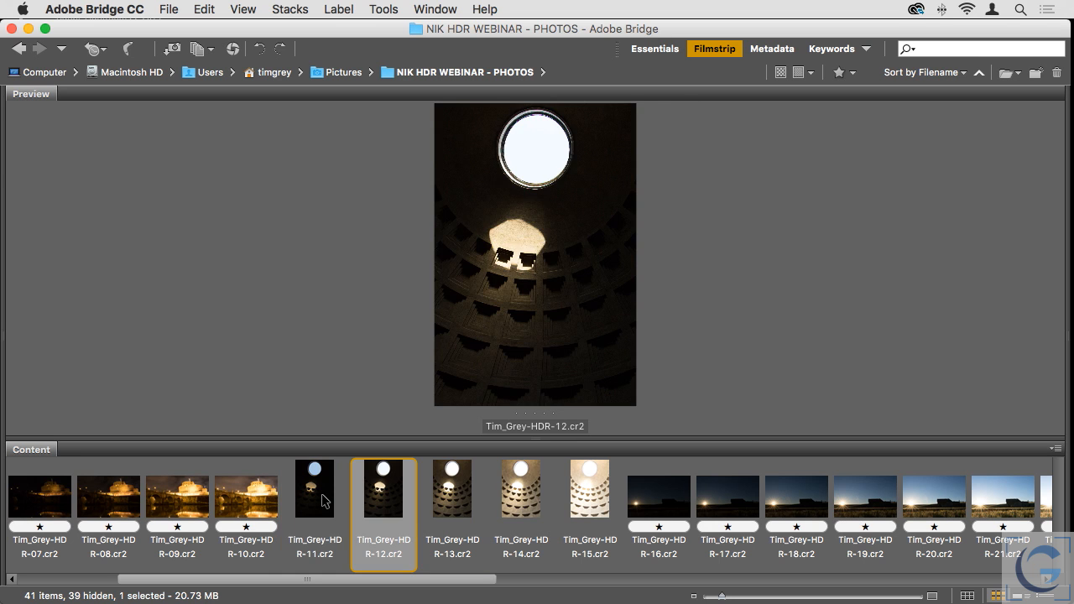
key("Right")
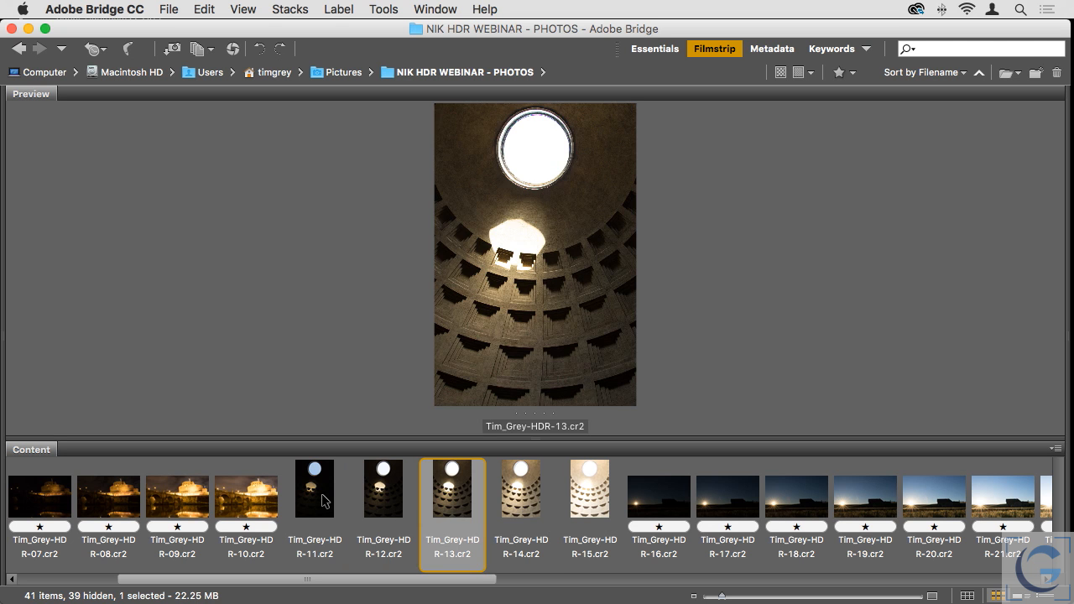
key("Right")
key("Right")
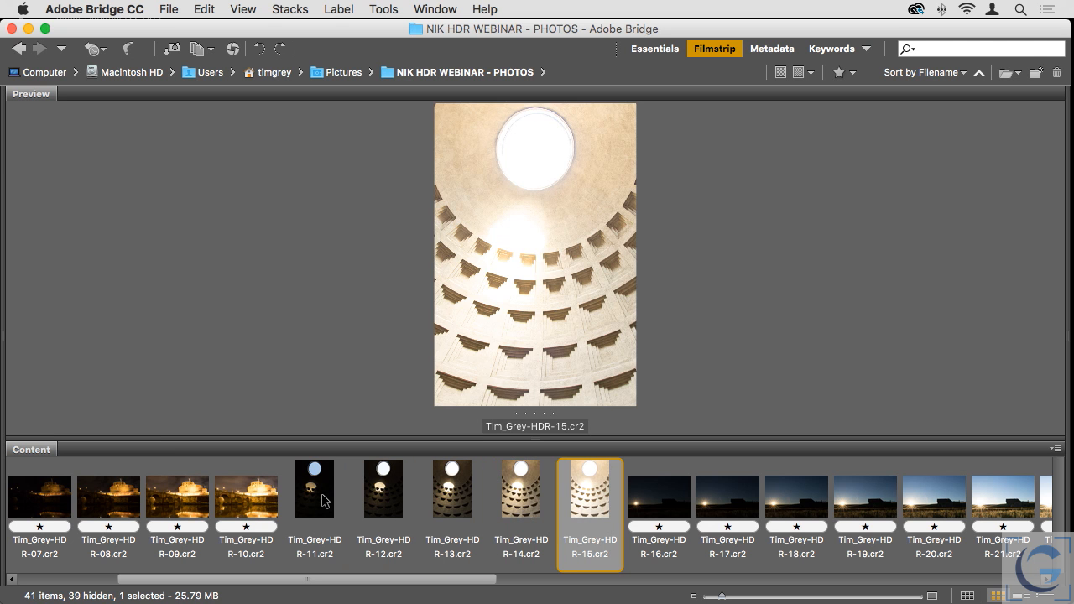
key("Left")
key("Left")
key("Right")
key("Right")
key("Left")
key("Left")
key("Left")
key("Left")
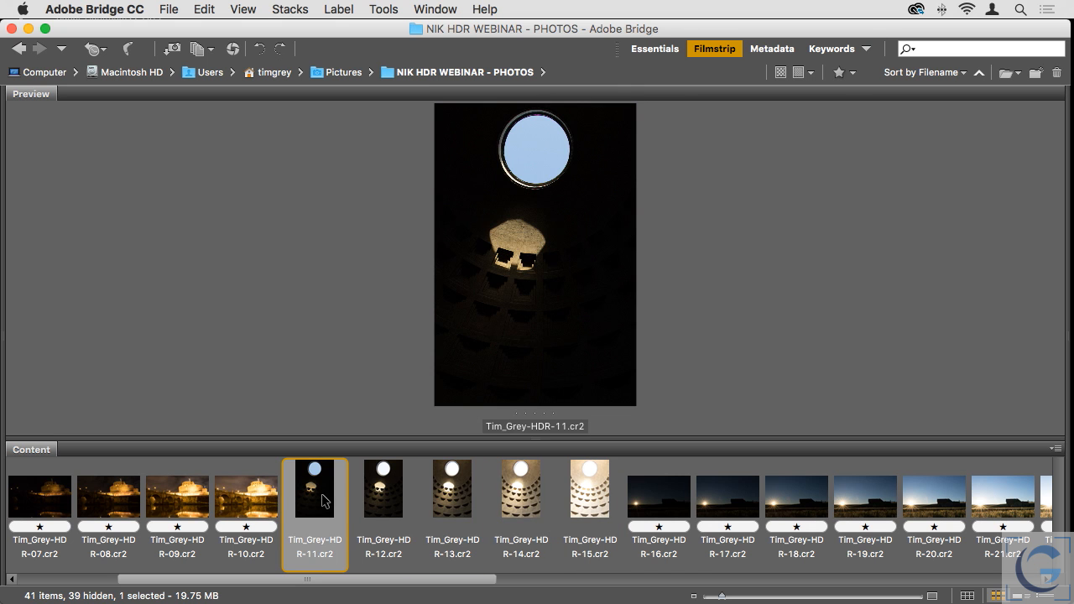
Step: Select the five domed interior exposures together and send them to Merge to HDR Efex Pro 2
left_click(581, 494, "shift")
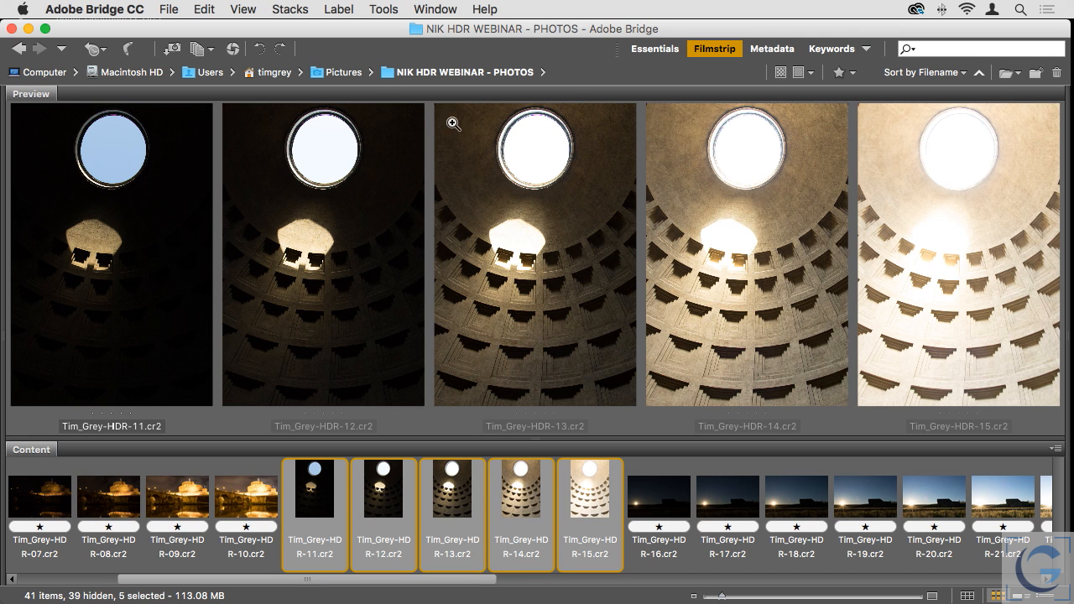
left_click(383, 9)
mouse_move(437, 184)
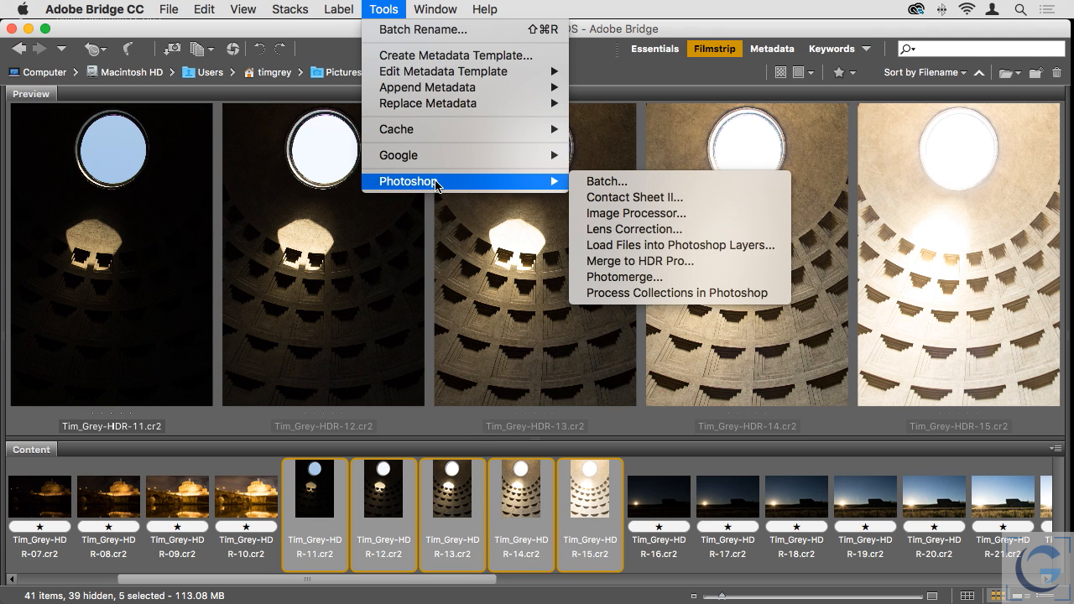
mouse_move(437, 162)
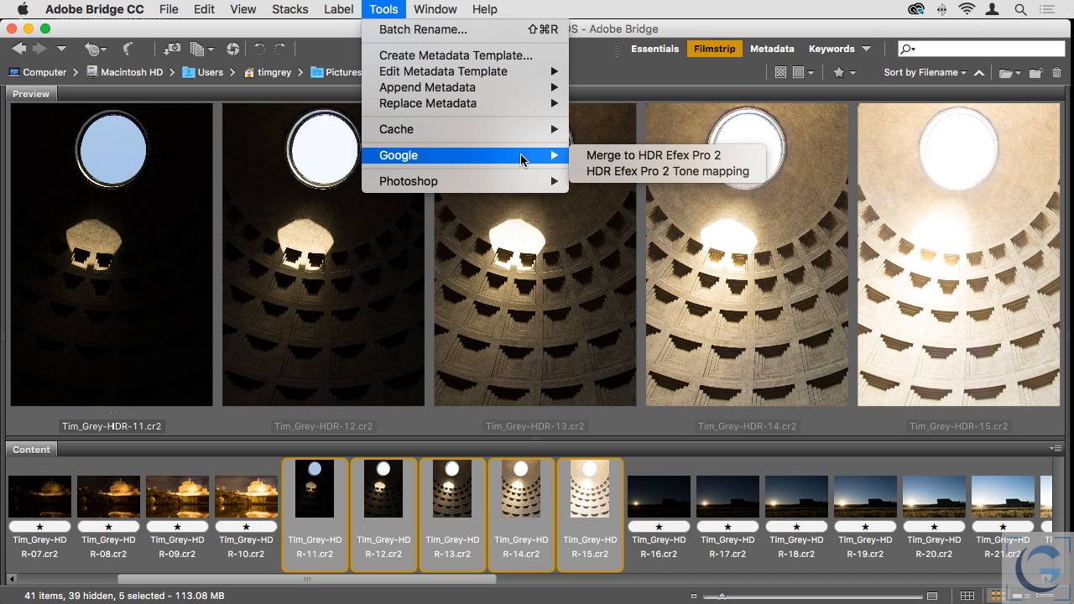
left_click(719, 158)
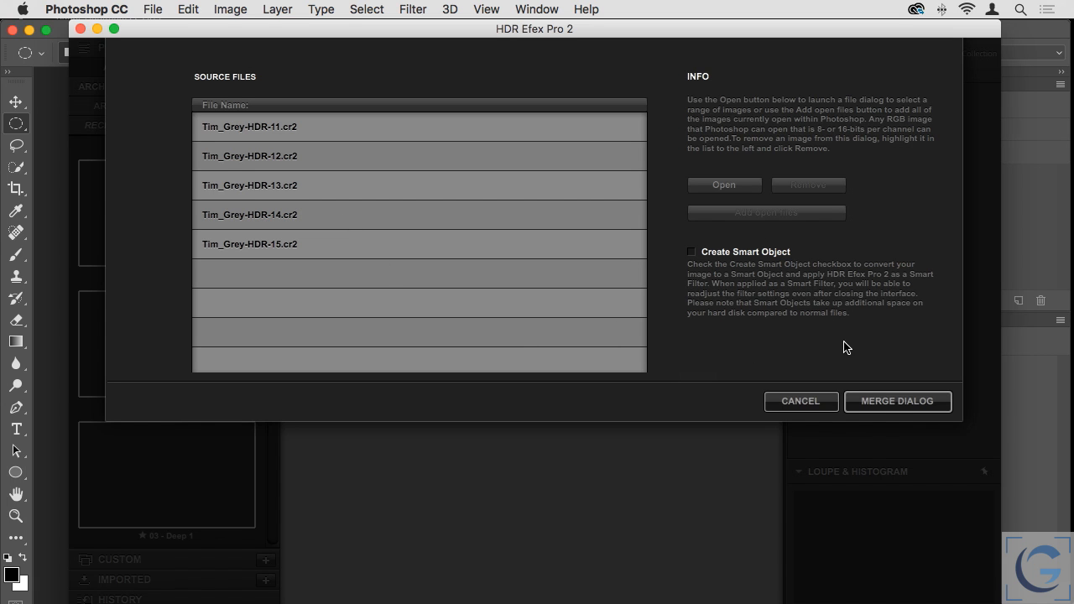
Step: Merge the five domed interior exposures into an HDR image in HDR Efex Pro 2 and close the resulting Photoshop document without saving
left_click(898, 402)
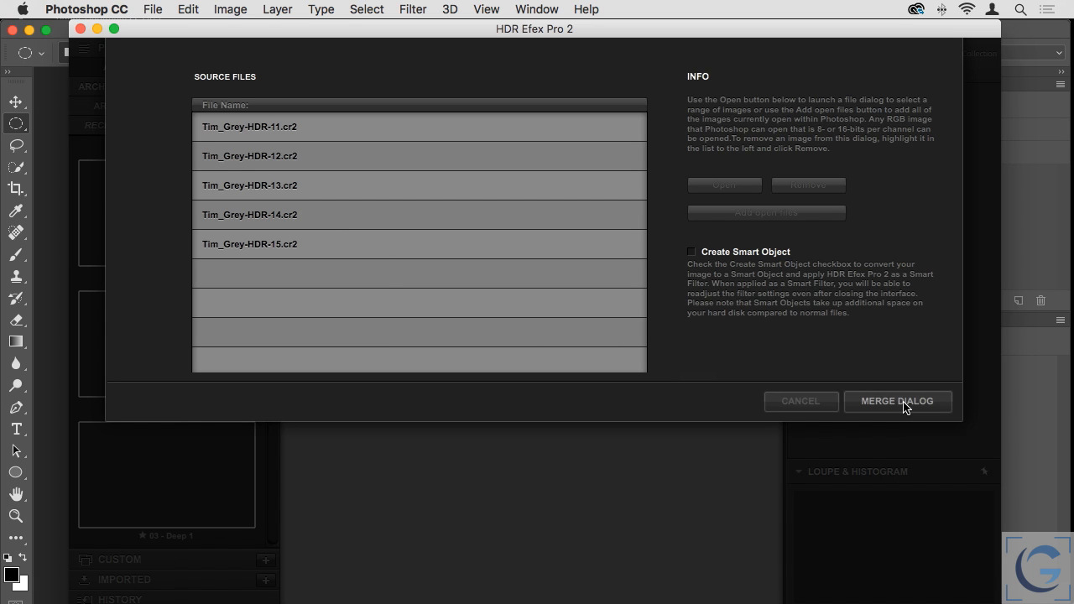
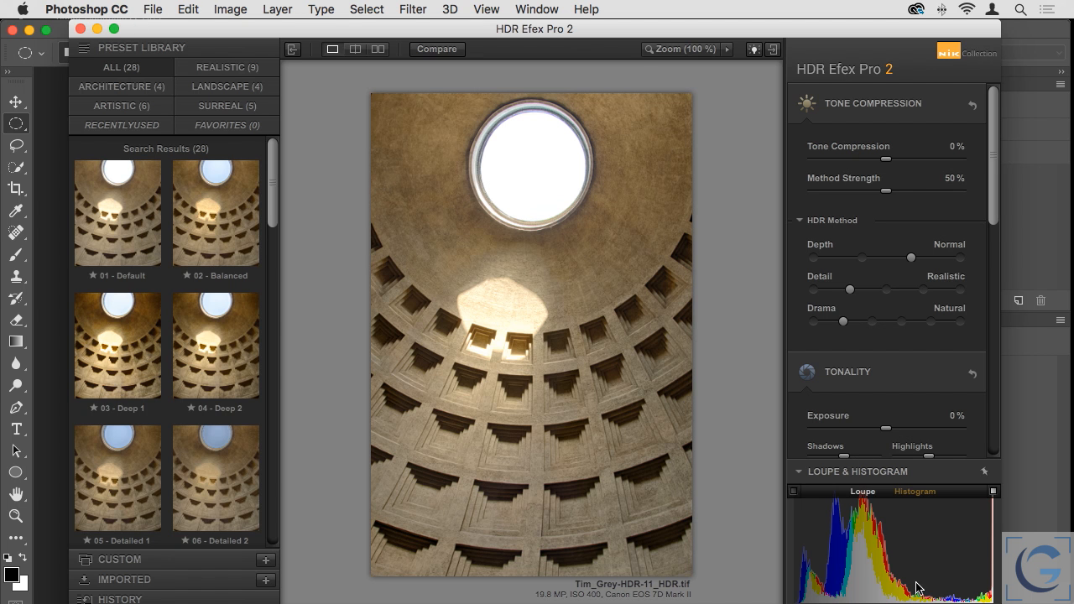
left_click(933, 601)
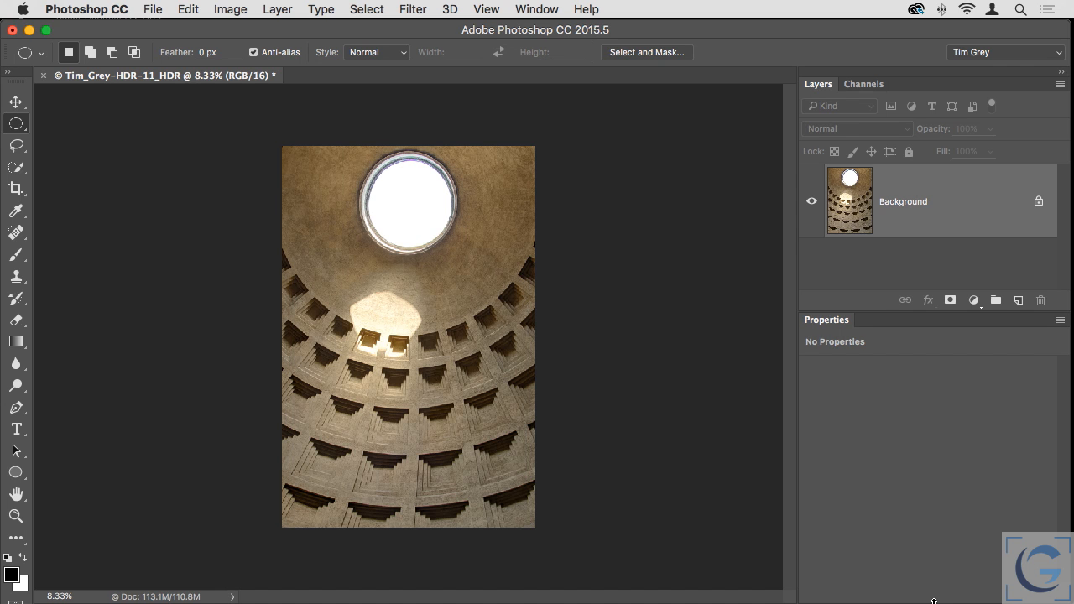
key("super+w")
key("super+d")
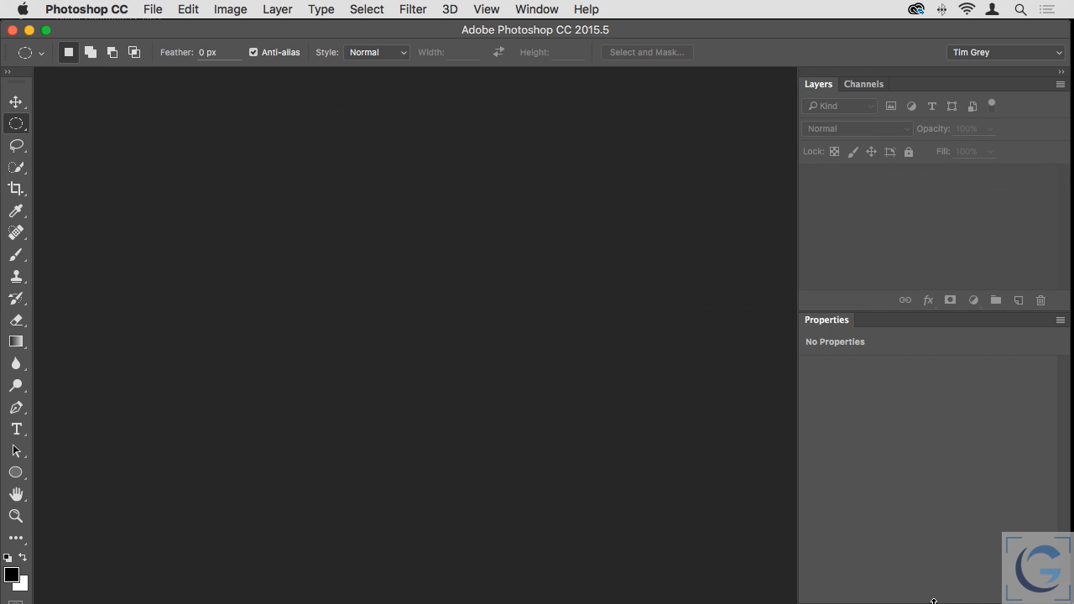
Step: Switch to Lightroom and select the darkest night cityscape exposure, HDR-29, for a new HDR merge
left_click(926, 603)
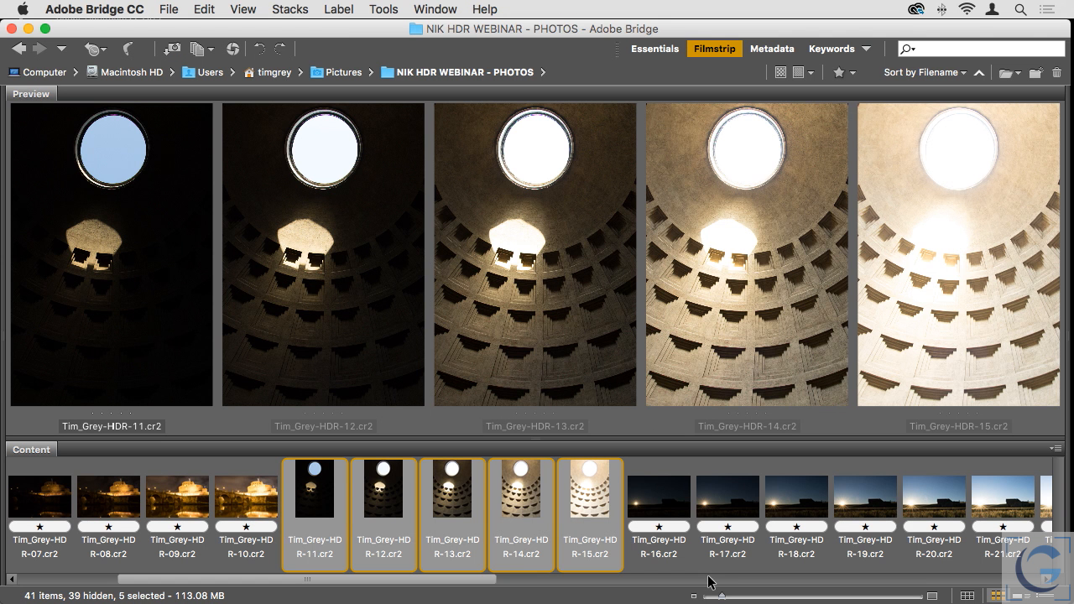
key("super+h")
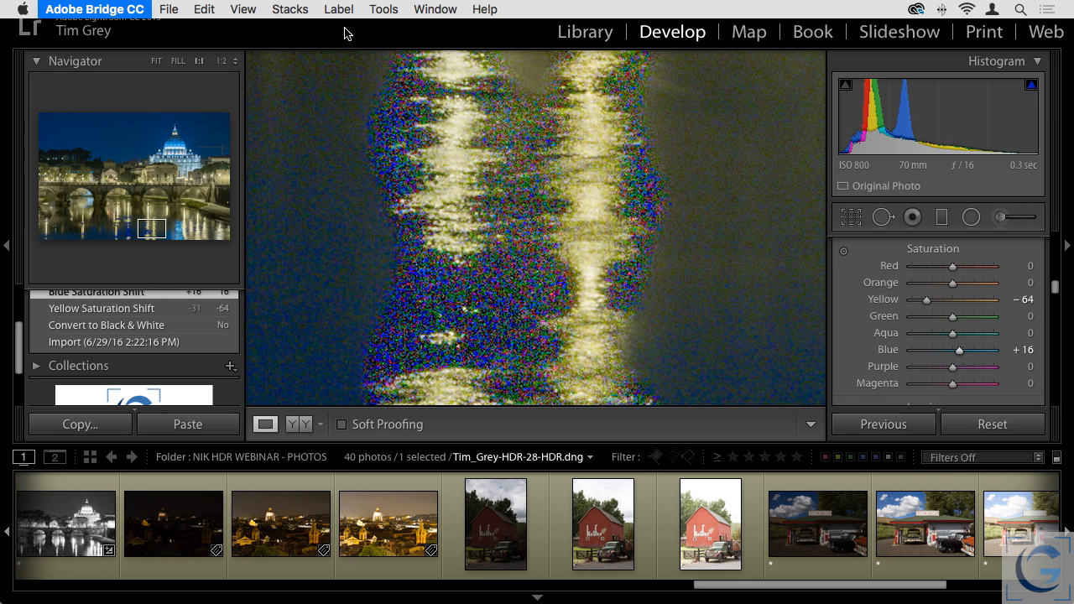
left_click(772, 500)
left_click(717, 210)
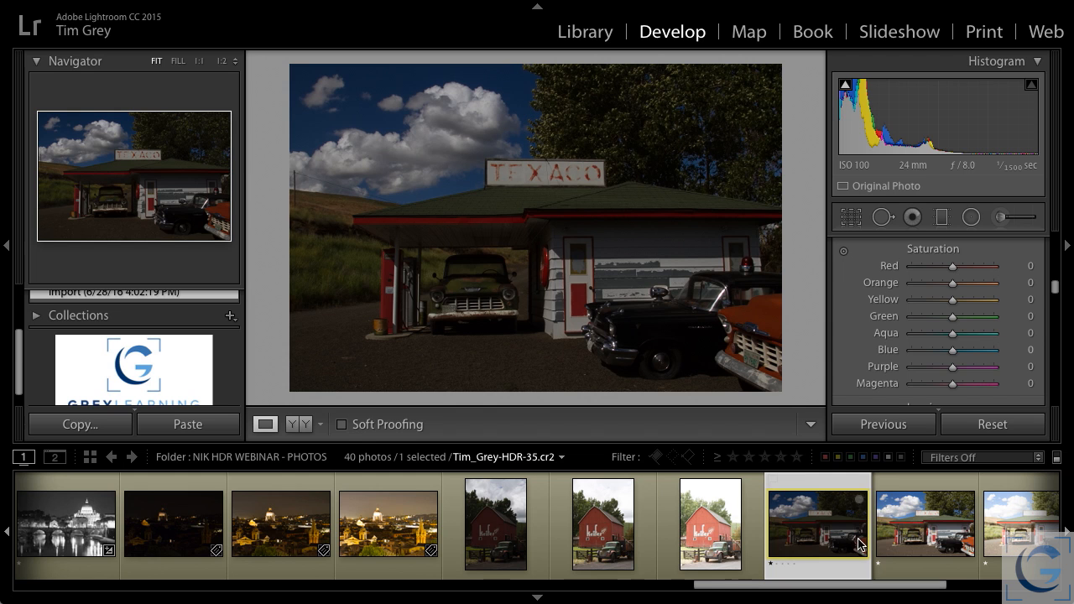
scroll(873, 558, "up", 1)
scroll(873, 558, "up", 6)
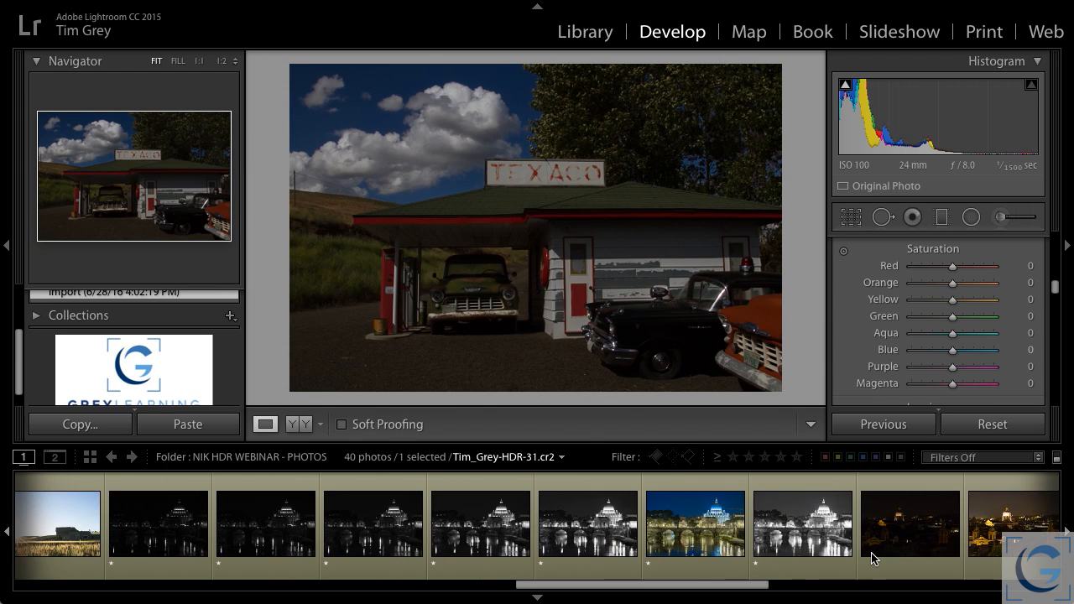
left_click(764, 535)
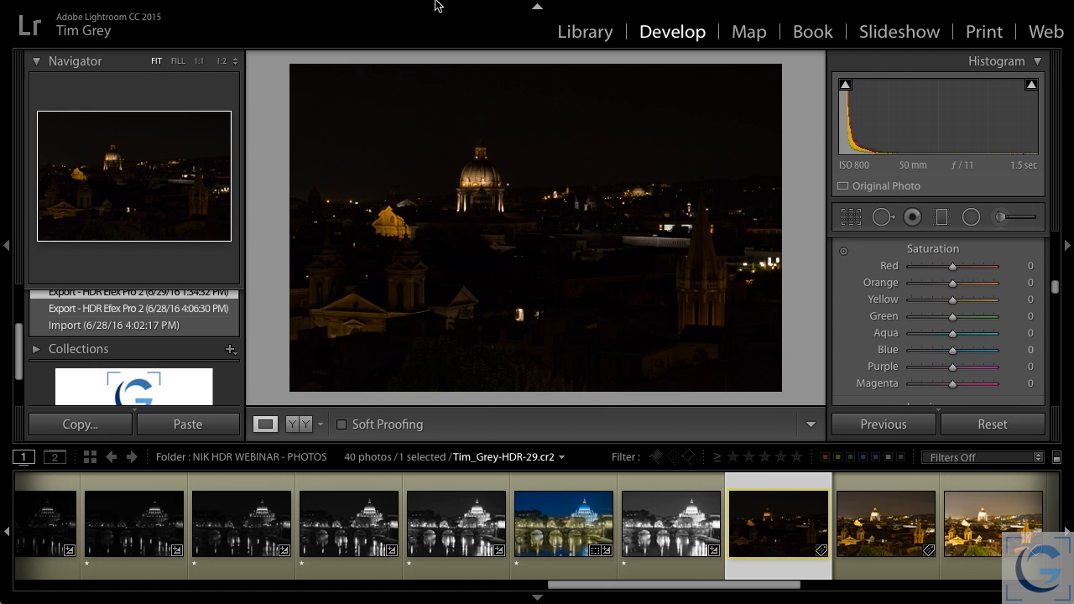
Step: Review the external editors and plug-ins offered for editing the single night cityscape exposure
mouse_move(438, 3)
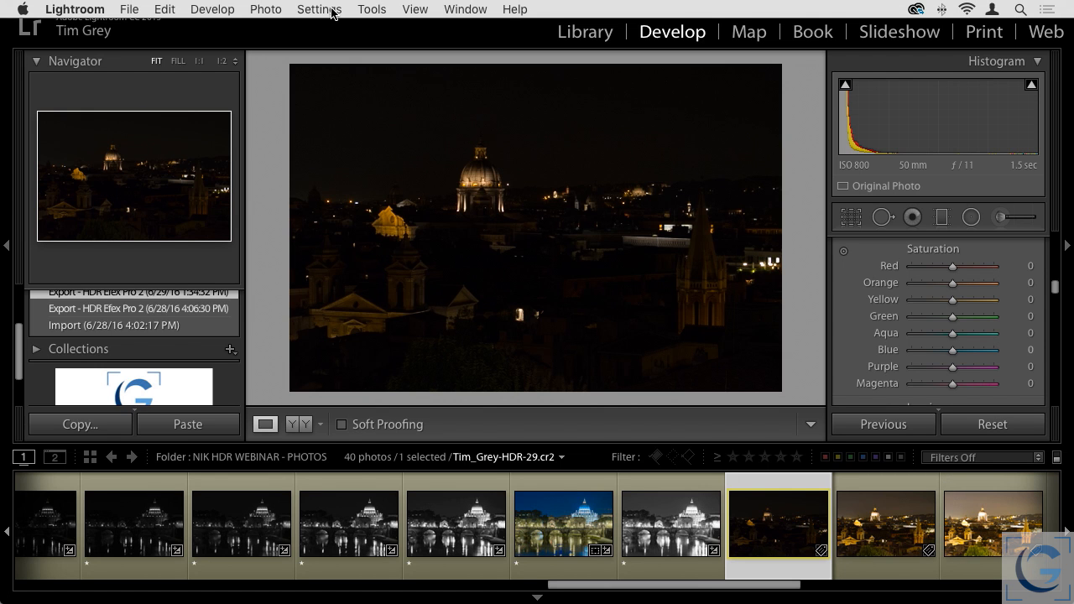
left_click(267, 9)
mouse_move(309, 102)
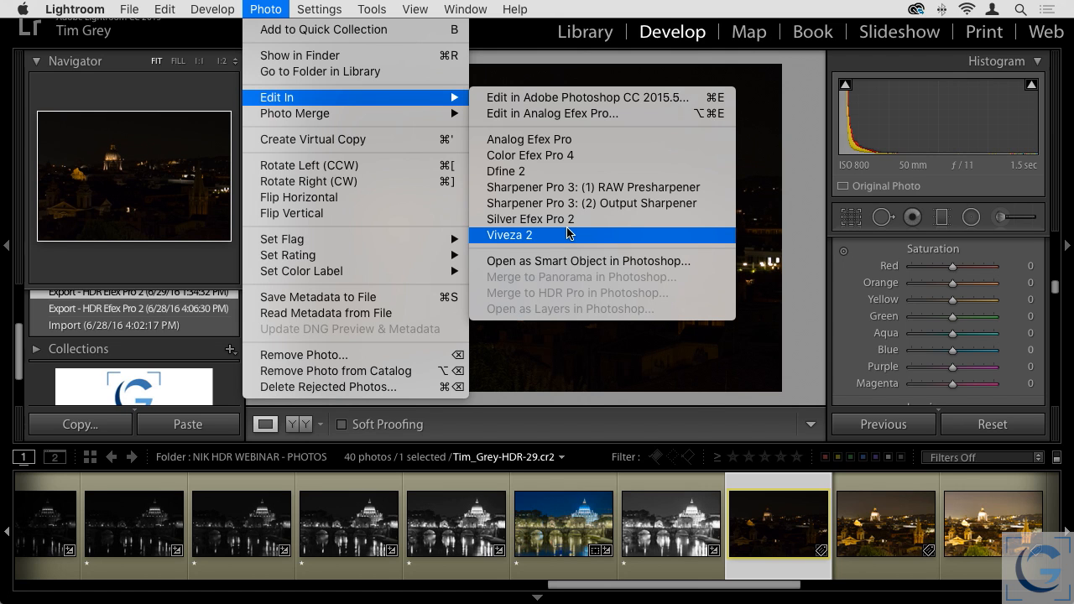
left_click(270, 10)
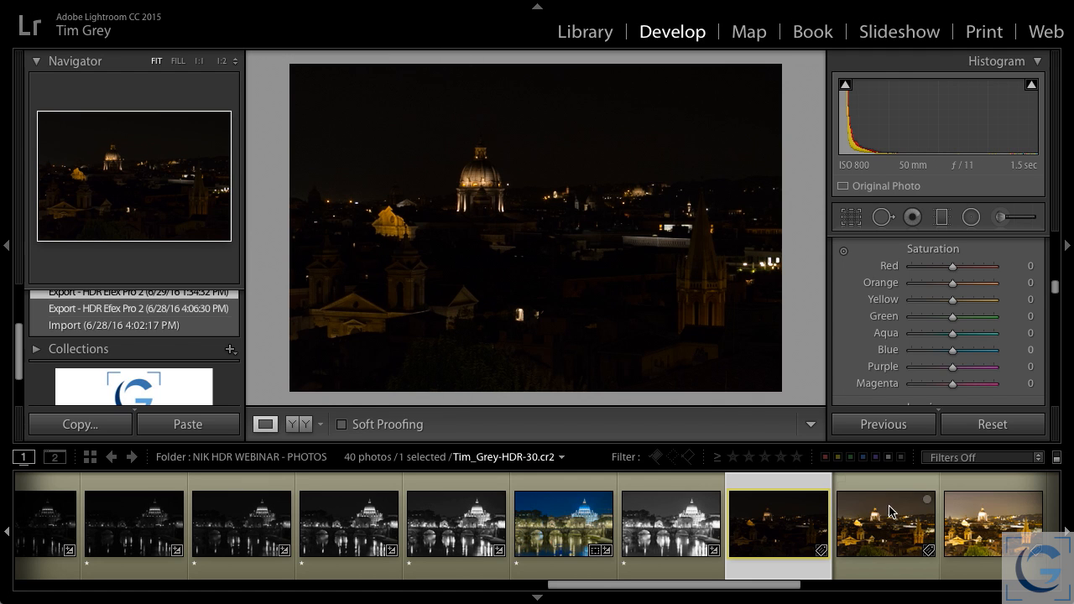
Step: Select the three night cityscape exposures, HDR-29 to HDR-31, and export them with the HDR Efex Pro 2 preset
left_click(956, 513, "shift")
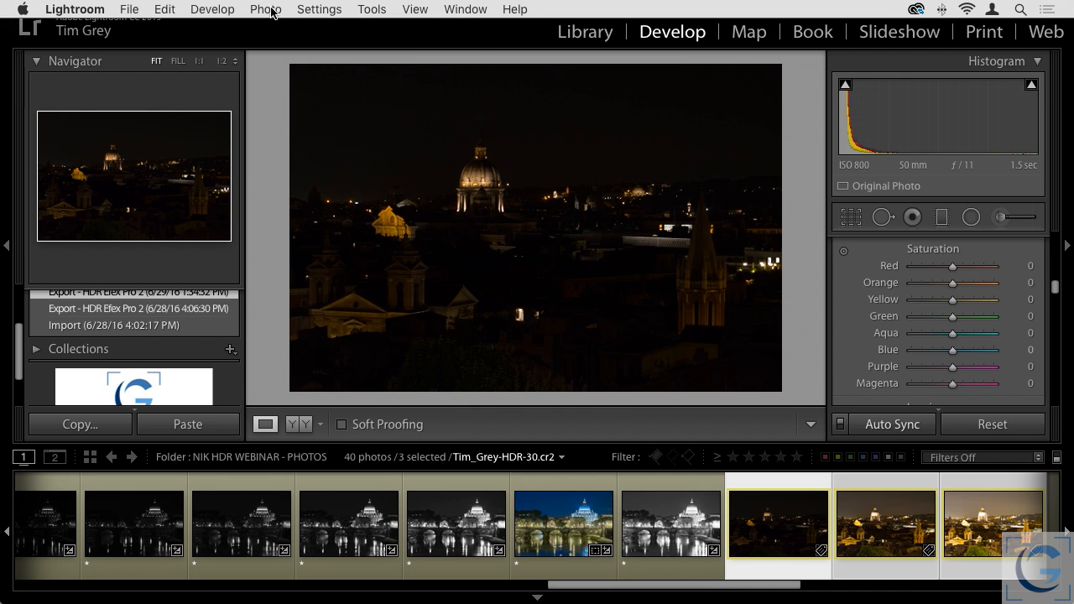
left_click(266, 9)
mouse_move(280, 102)
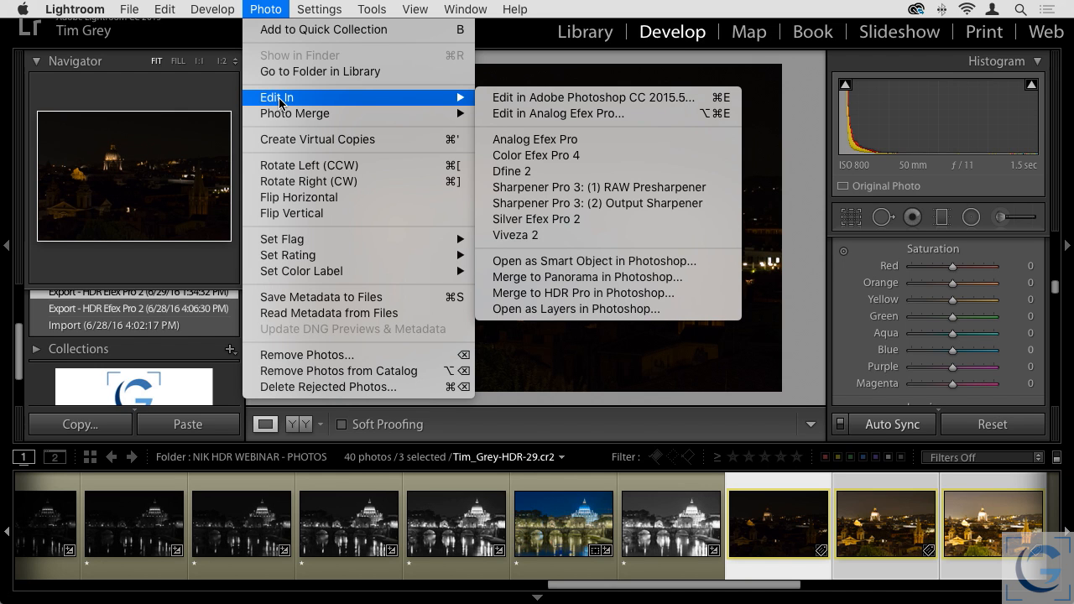
mouse_move(140, 17)
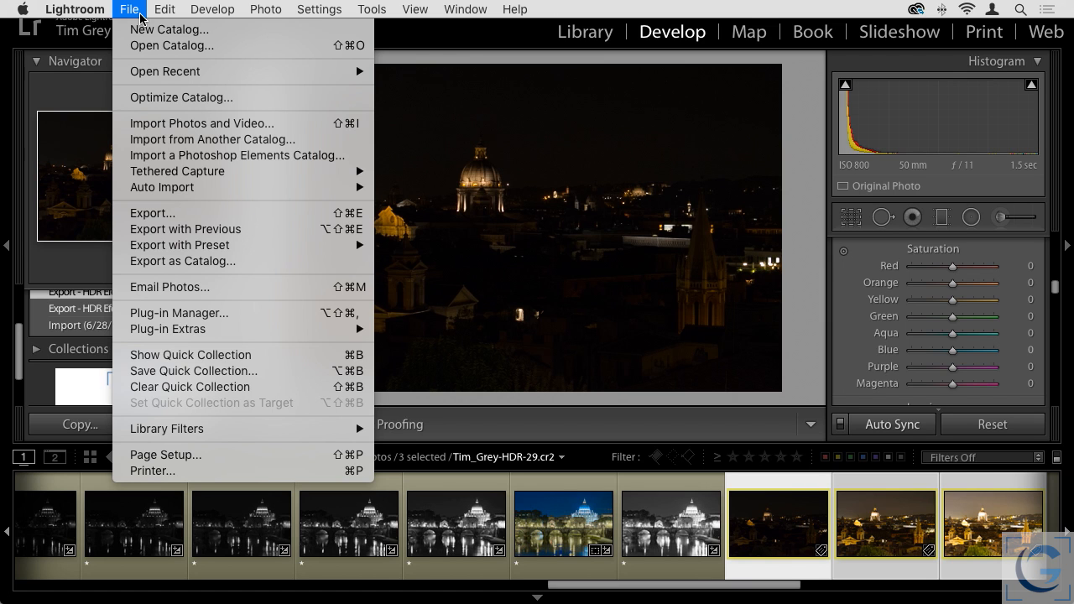
mouse_move(201, 250)
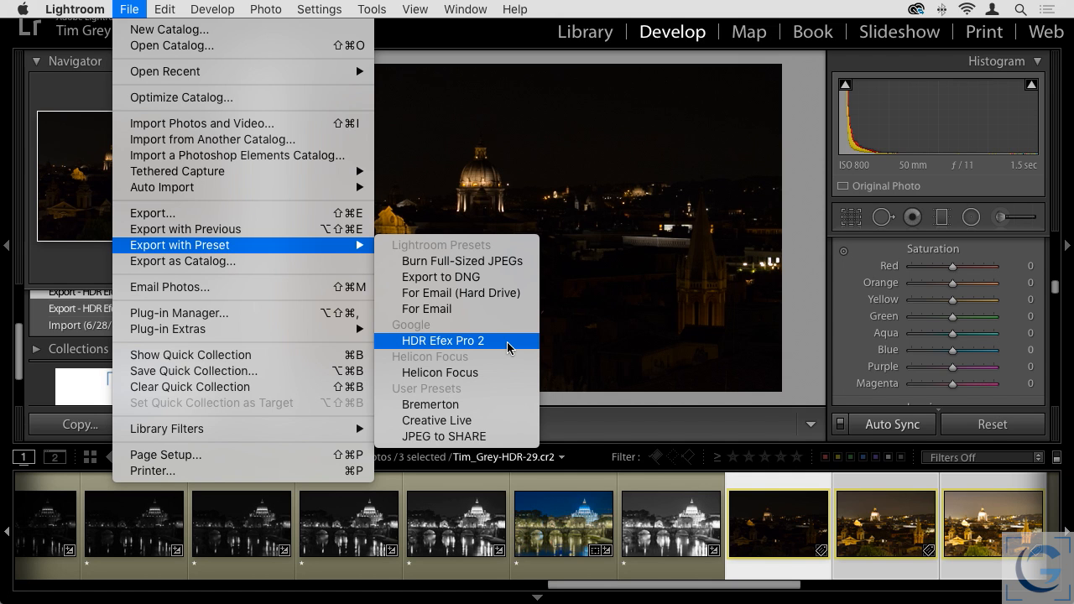
left_click(507, 342)
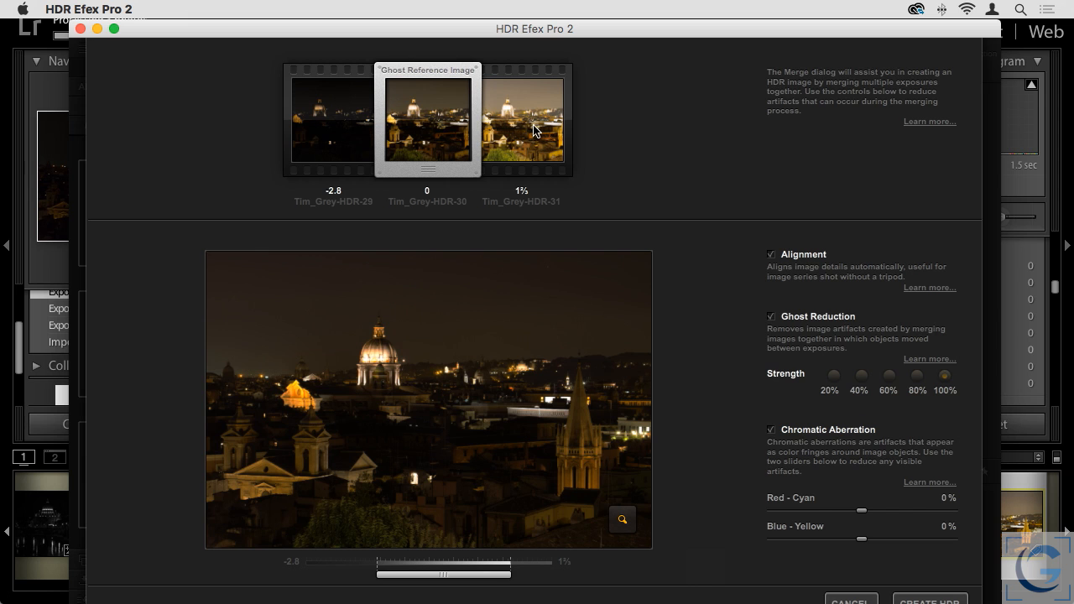
Step: Compare the three exposures as ghost reference image, finishing with the middle exposure, HDR-30, as the reference
left_click(336, 130)
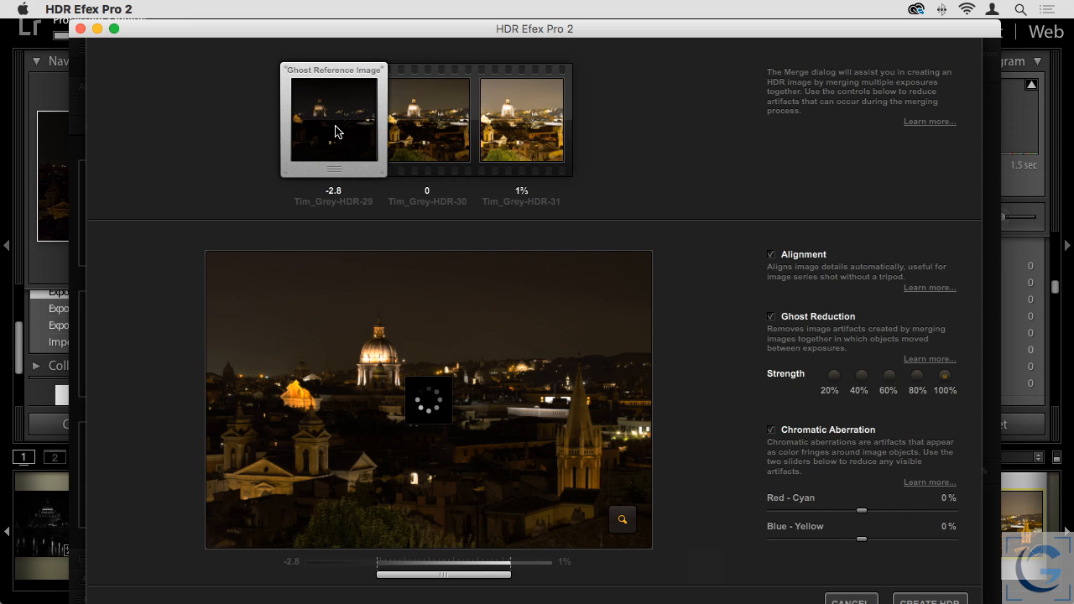
left_click(420, 132)
left_click(527, 132)
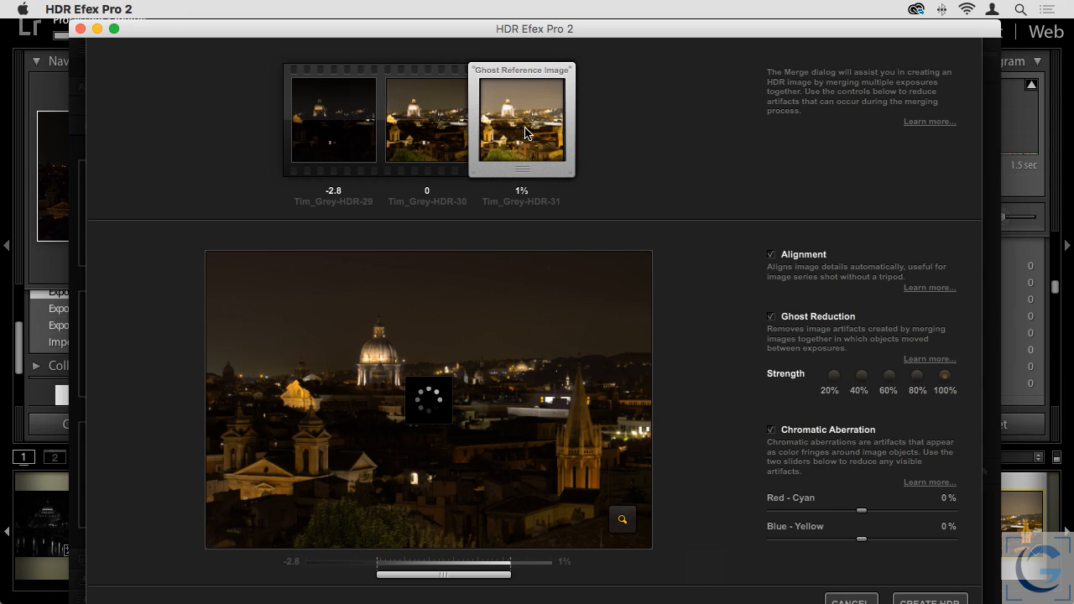
left_click(422, 133)
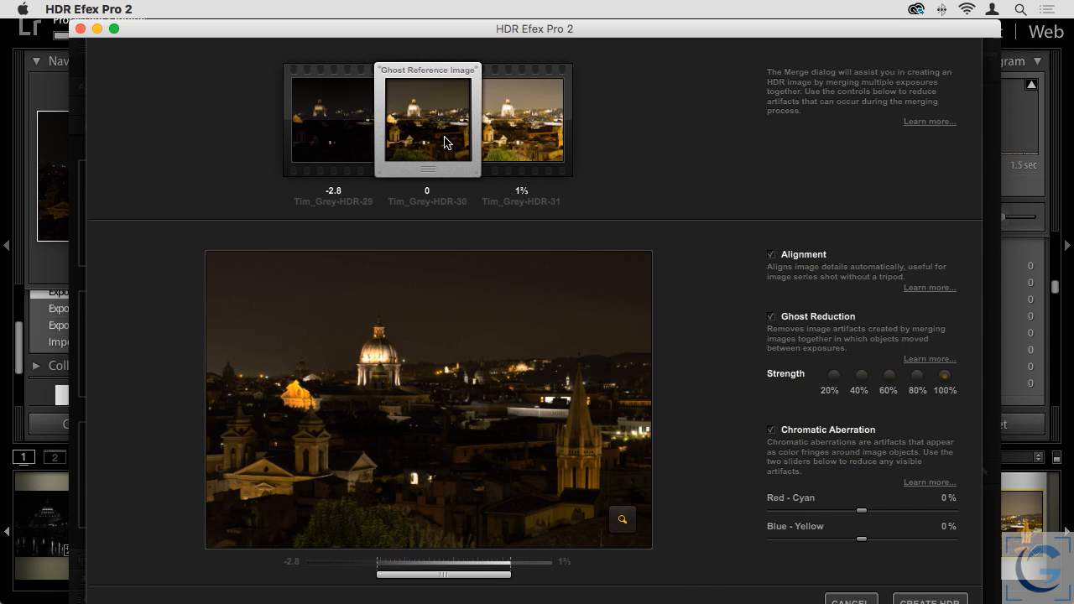
left_click(333, 109)
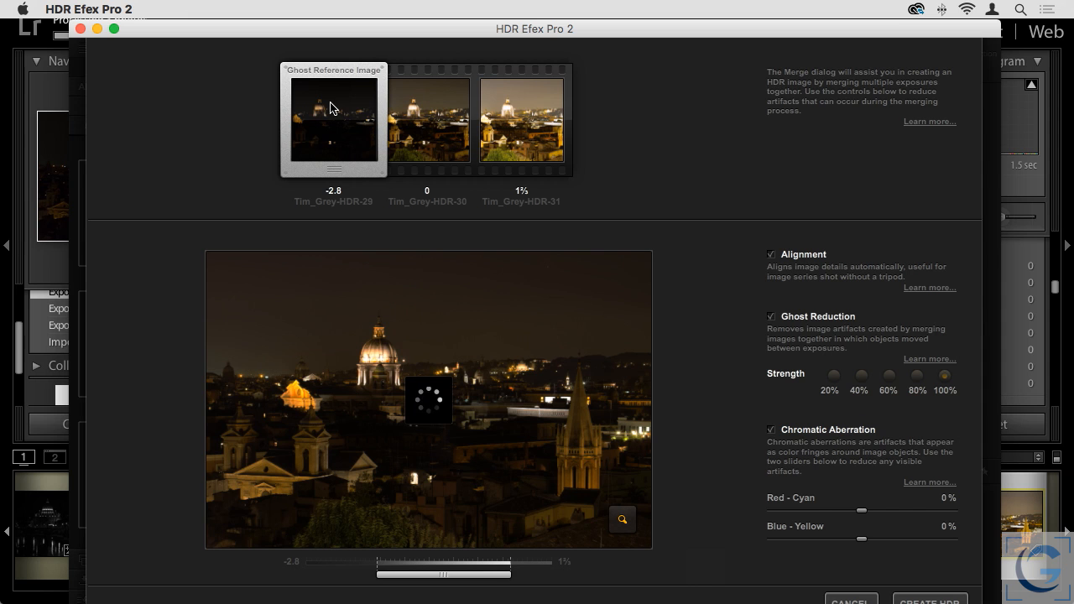
left_click(413, 121)
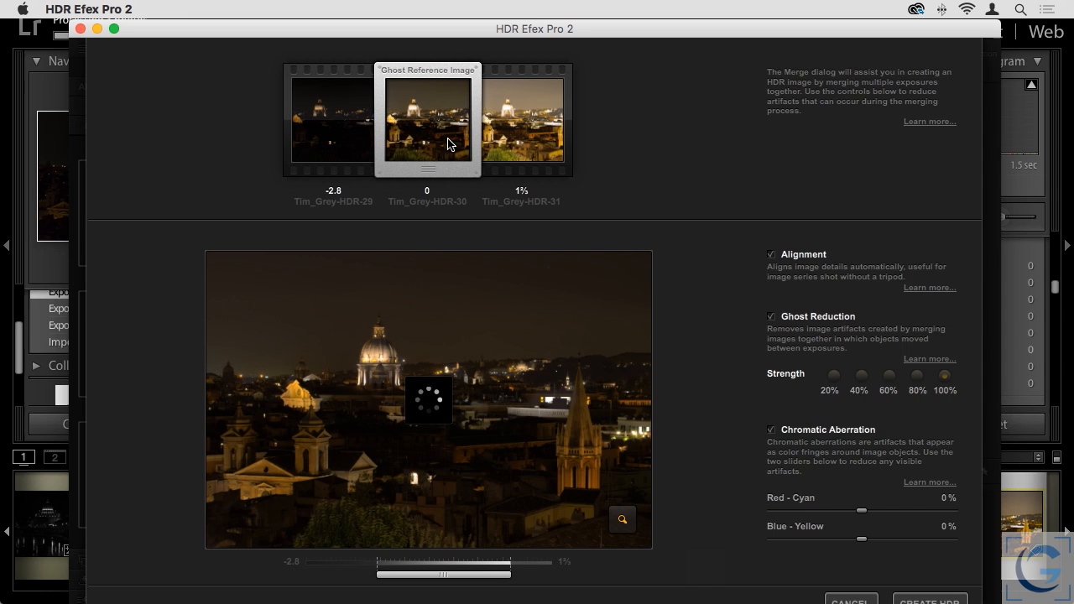
left_click(506, 123)
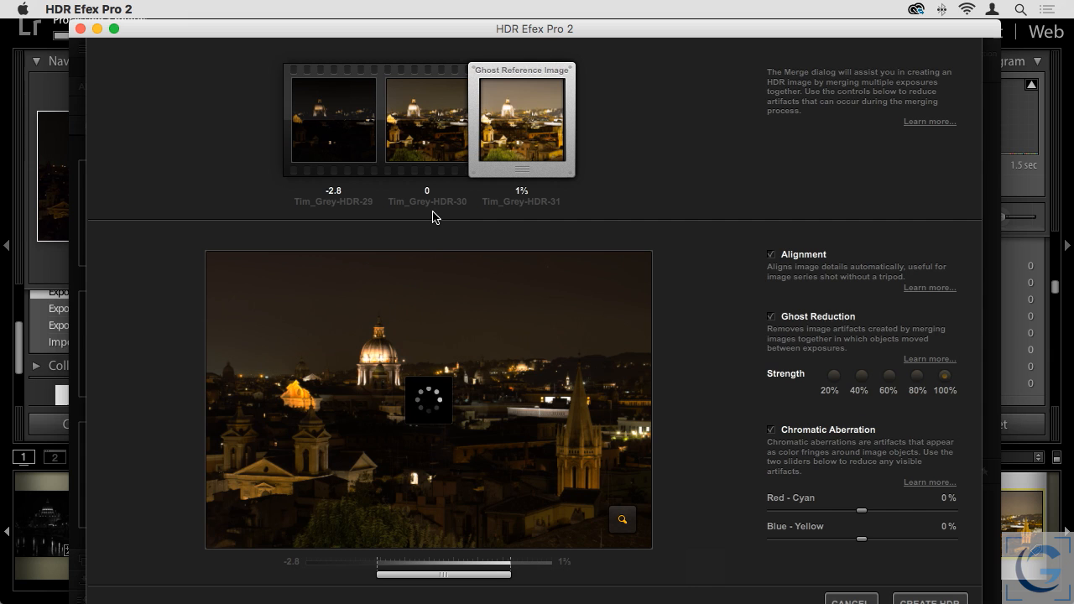
left_click(409, 126)
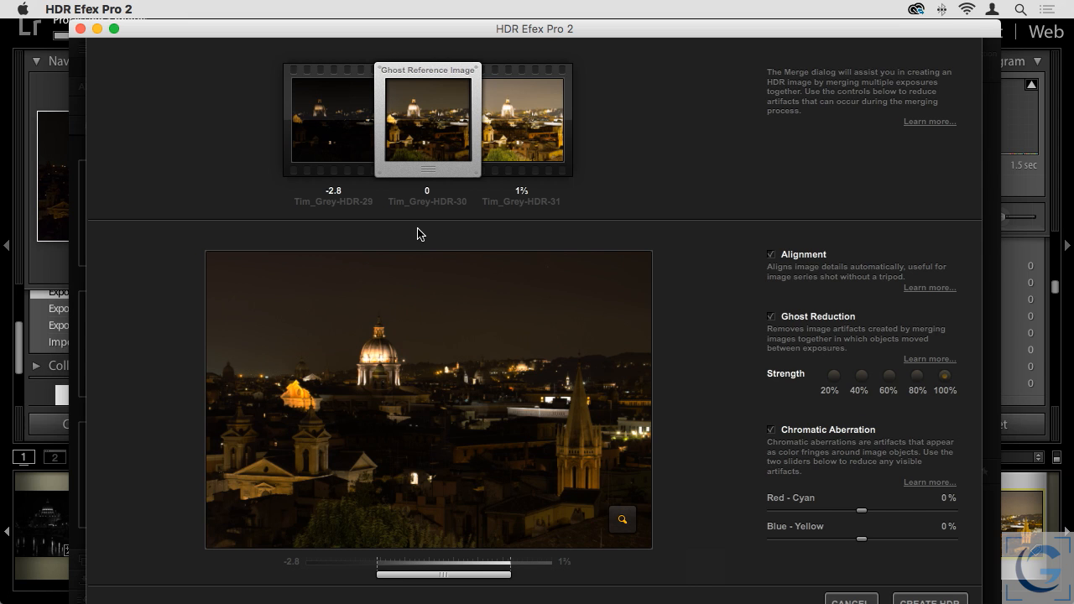
left_click(339, 121)
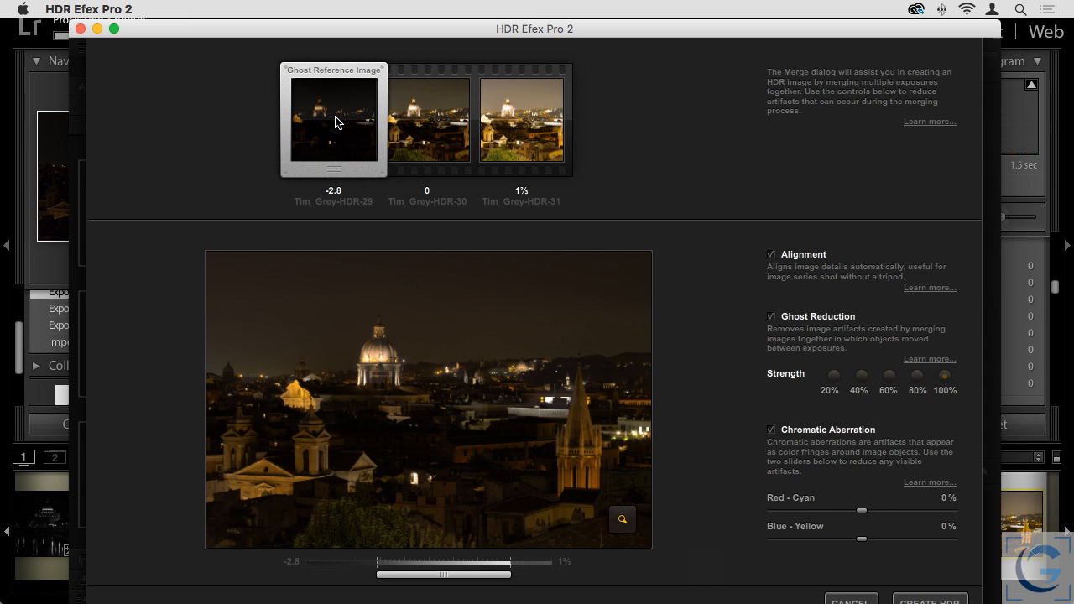
left_click(505, 117)
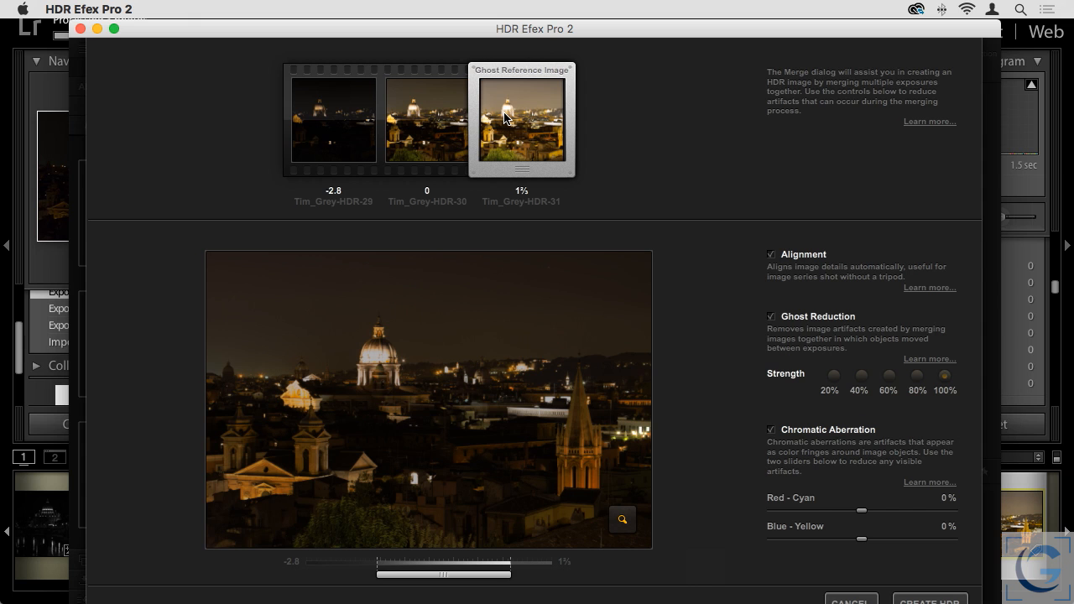
left_click(433, 127)
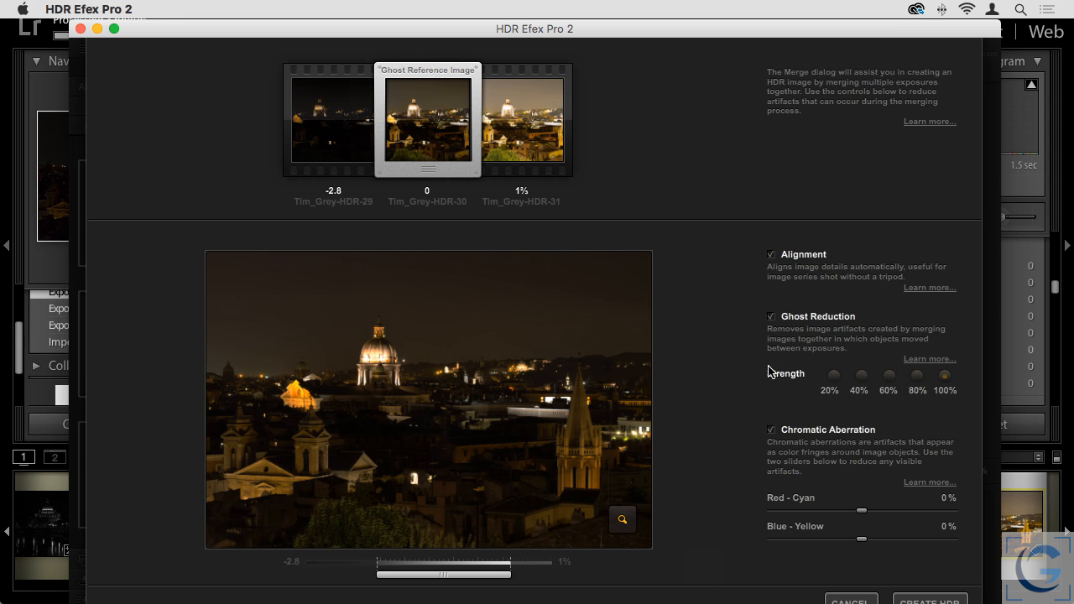
Step: With Ghost Reduction strength at 100%, examine the church spire and the foreground foliage through the Ghost Reduction loupe
left_click(945, 377)
left_click(623, 521)
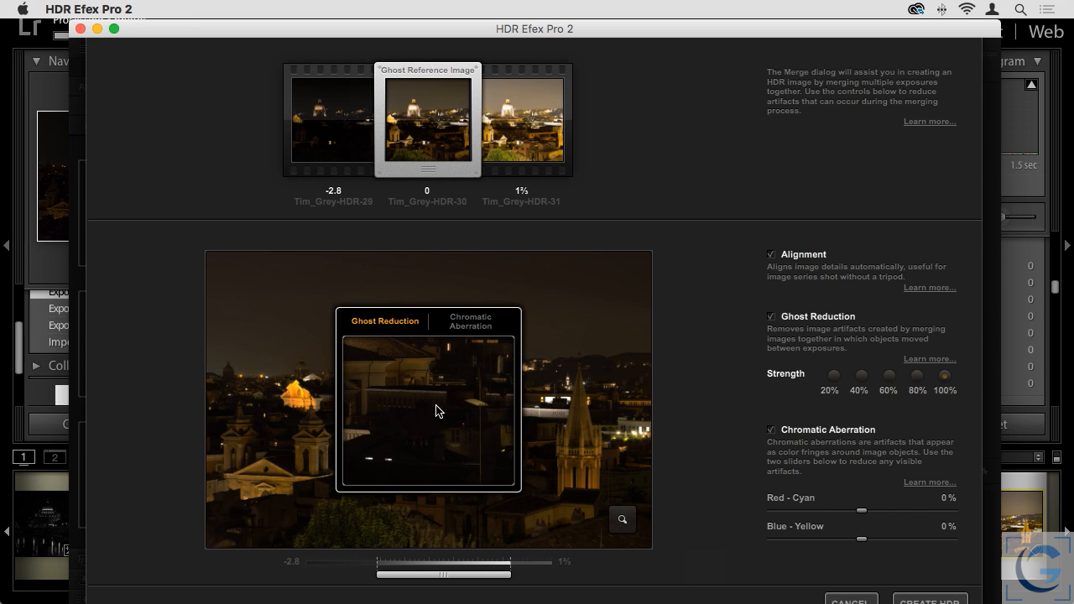
left_click_drag(426, 439, 571, 467)
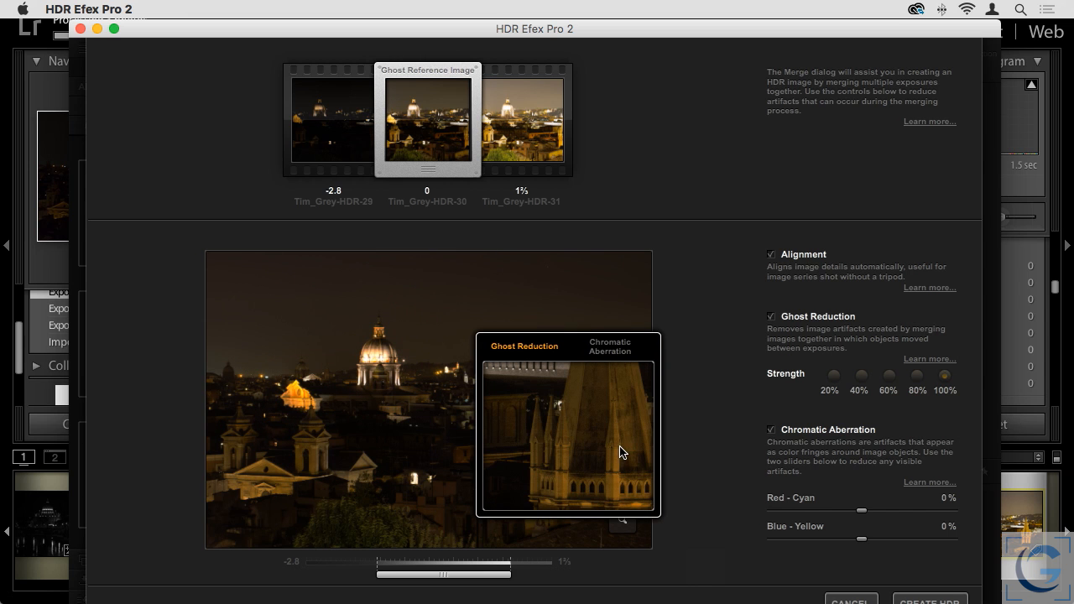
left_click_drag(600, 424, 611, 384)
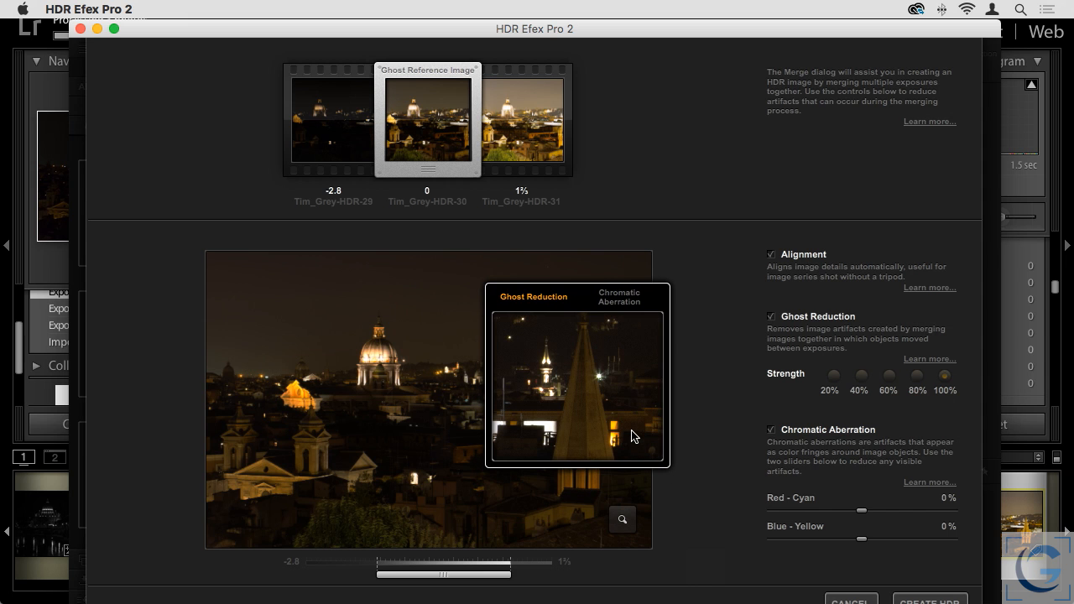
left_click_drag(628, 434, 365, 532)
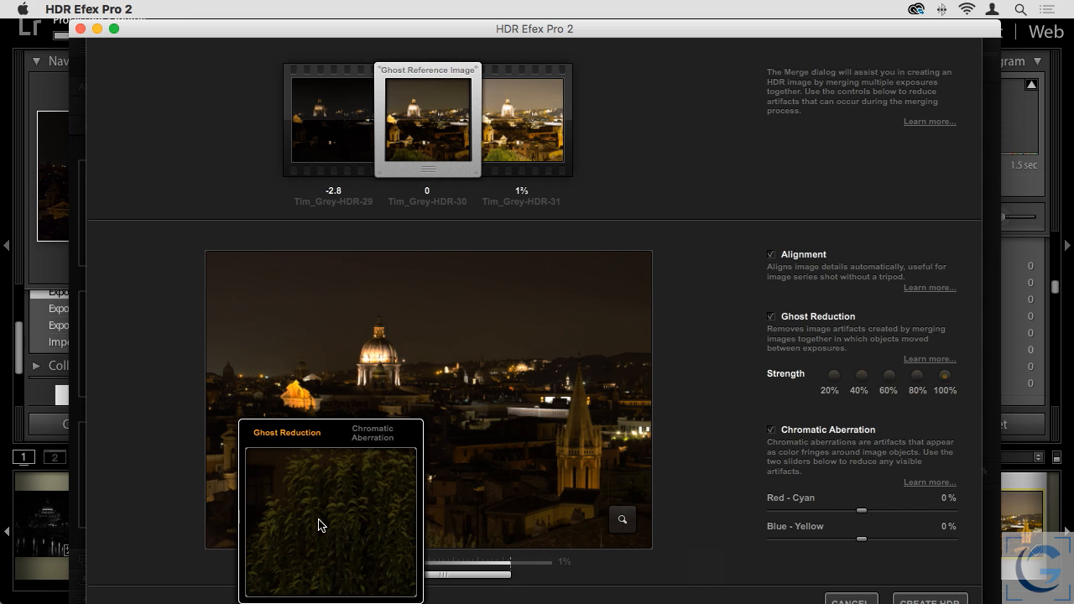
Step: Compare Ghost Reduction strengths of 80% and 100% on the foreground foliage, finishing at 100%
mouse_move(343, 522)
left_mouse_down()
mouse_move(328, 428)
mouse_move(382, 462)
mouse_move(388, 525)
left_mouse_up()
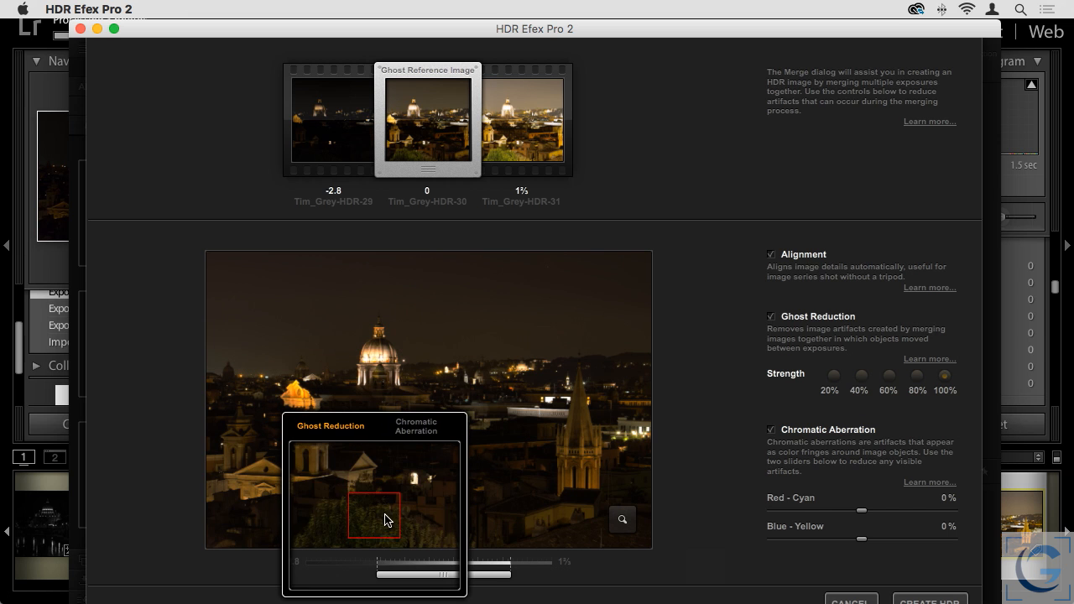
left_click(919, 384)
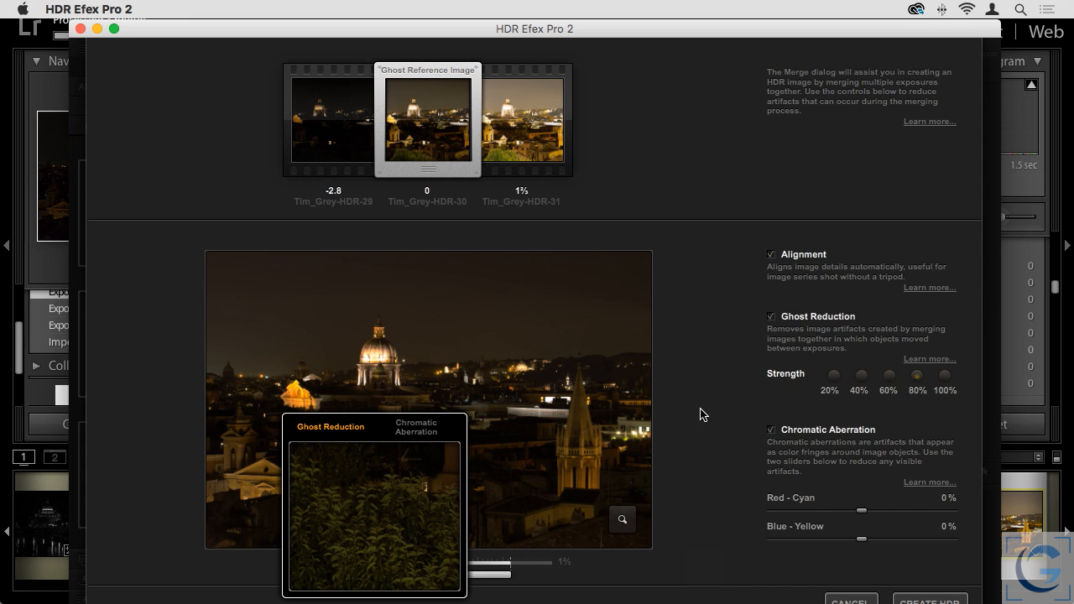
left_click(946, 376)
Step: Examine the edge of the illuminated dome through the Chromatic Aberration loupe
left_click(420, 431)
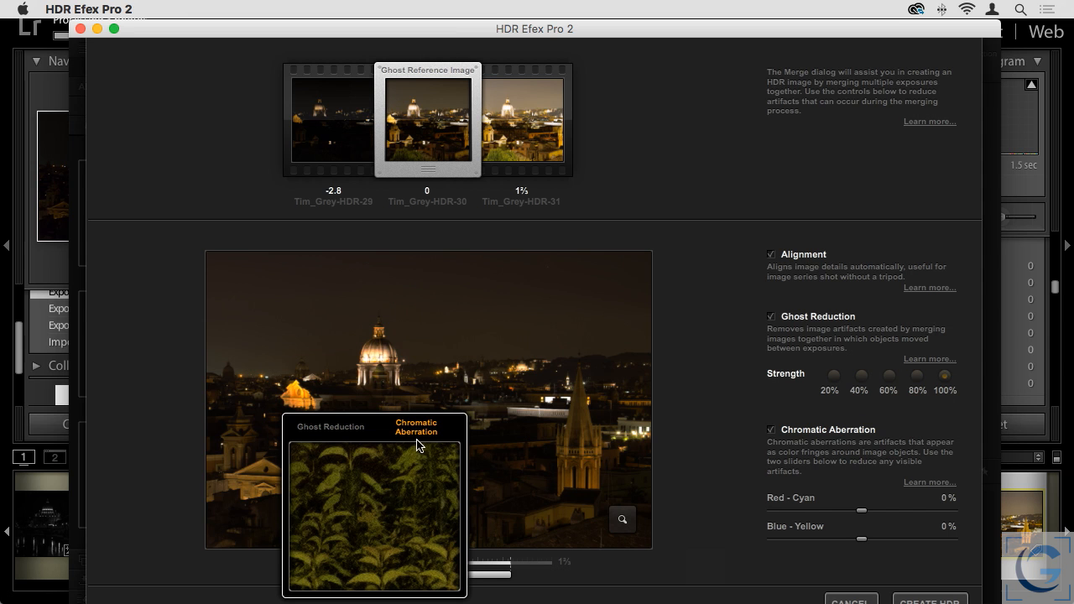
left_click_drag(402, 514, 417, 350)
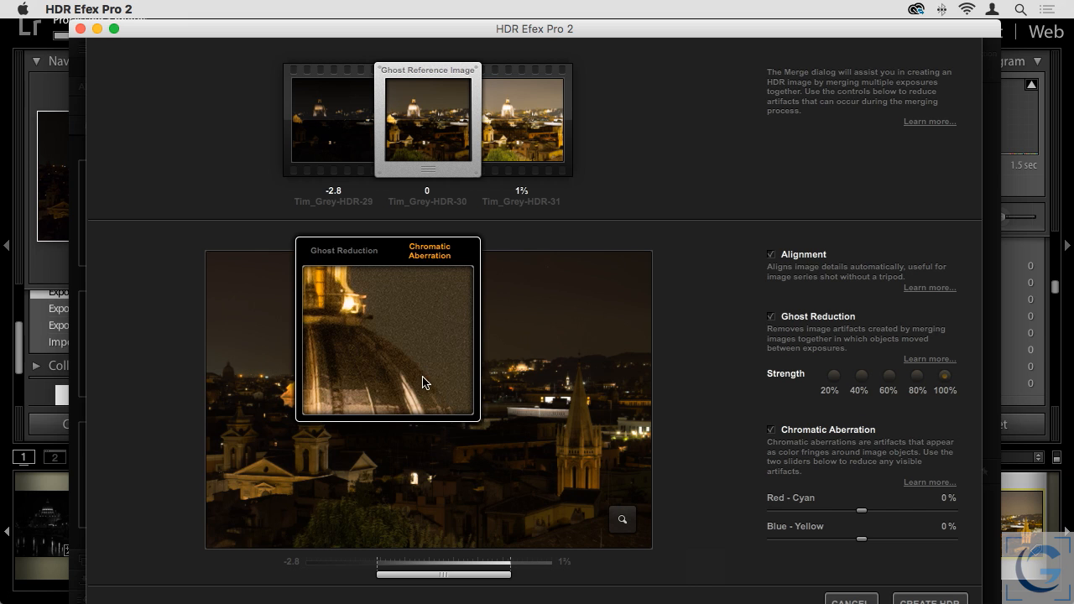
left_click_drag(419, 378, 352, 373)
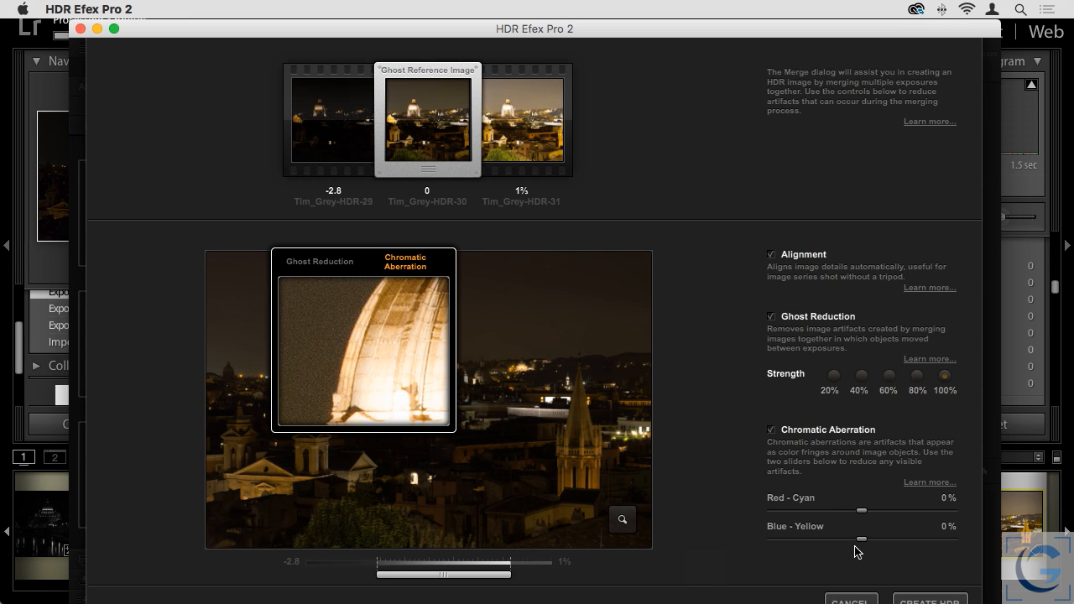
Step: Test strong Red - Cyan and Blue - Yellow corrections on the dome edge, finishing at -4.2% and -13.6%
left_click_drag(860, 511, 953, 511)
left_click_drag(861, 539, 810, 544)
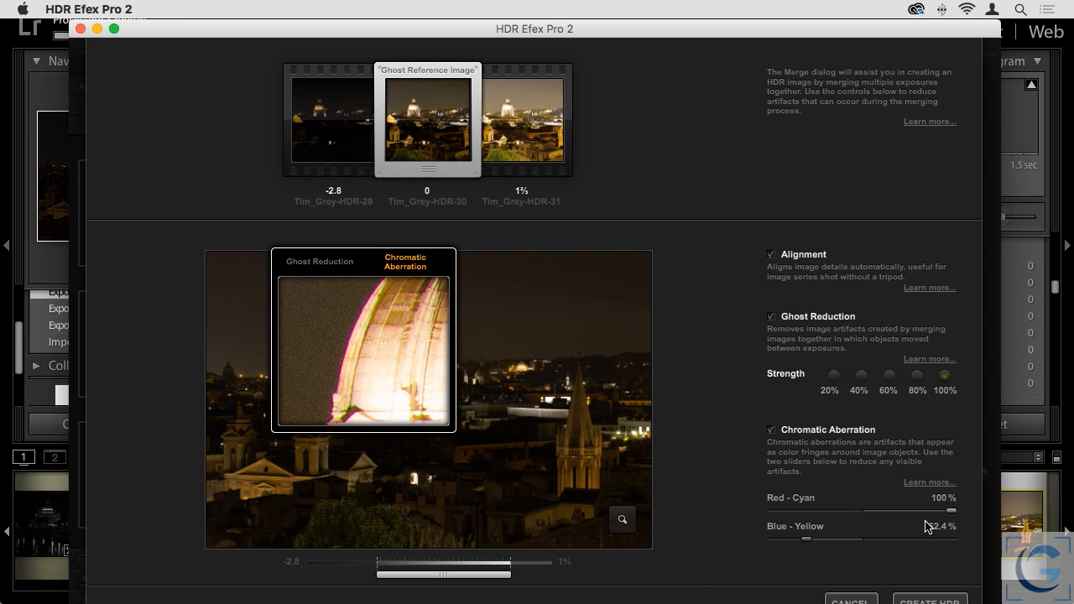
left_click_drag(810, 546, 789, 539)
left_click_drag(792, 544, 853, 544)
left_click_drag(950, 510, 858, 513)
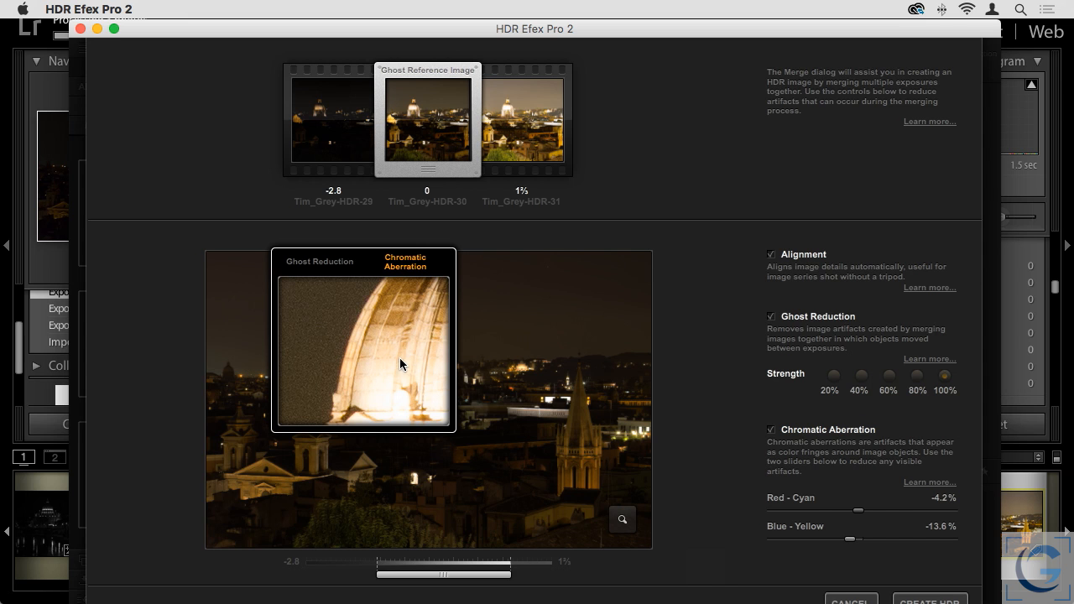
Step: Create the HDR image from the three exposures and enlarge the editing window to the full screen width
left_click(618, 517)
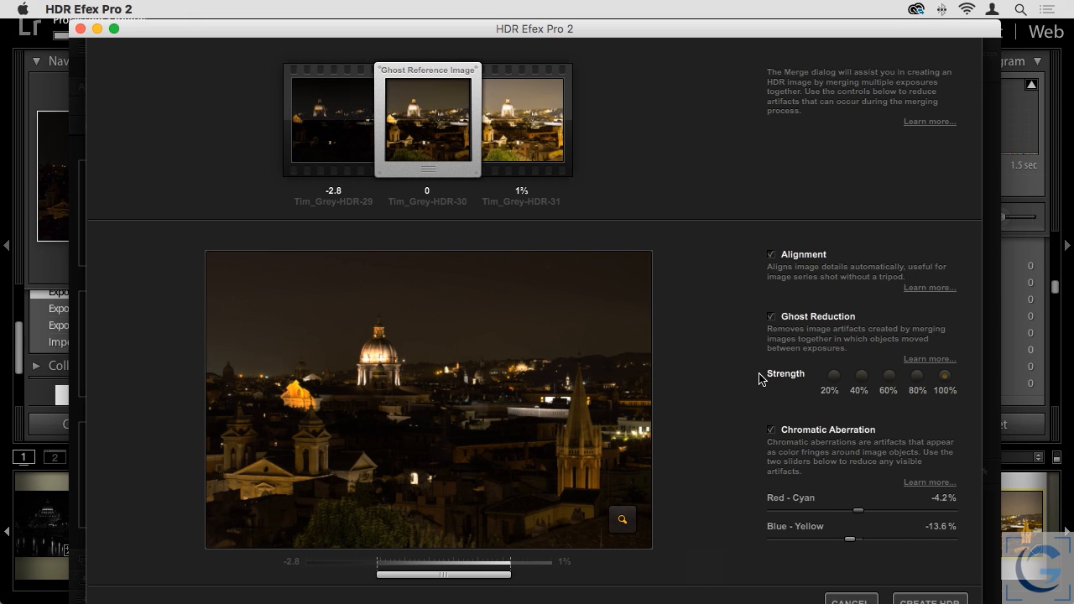
left_click(926, 600)
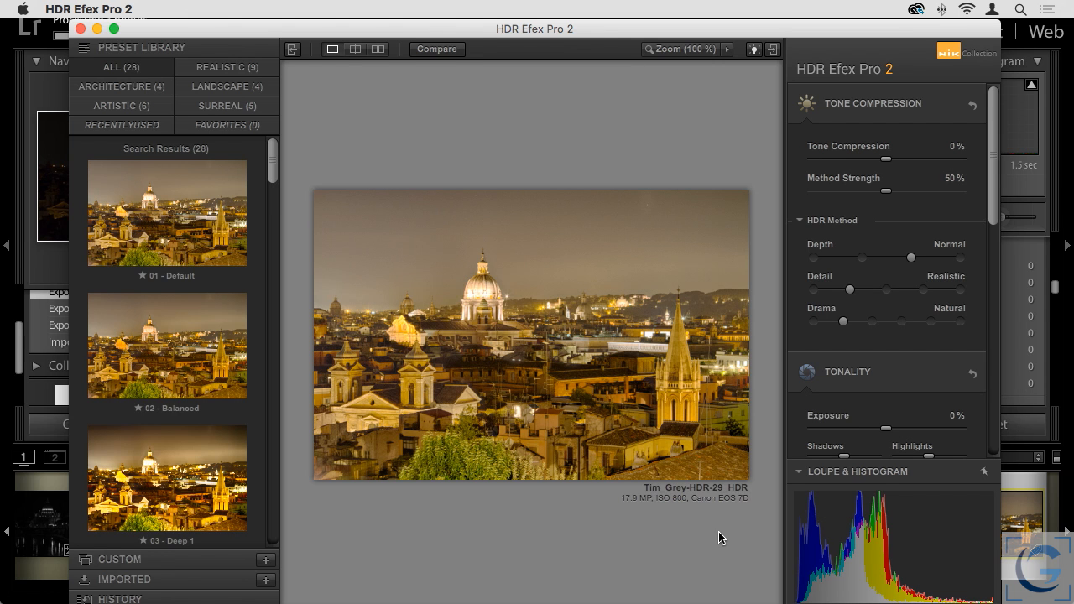
left_click_drag(148, 29, 82, 28)
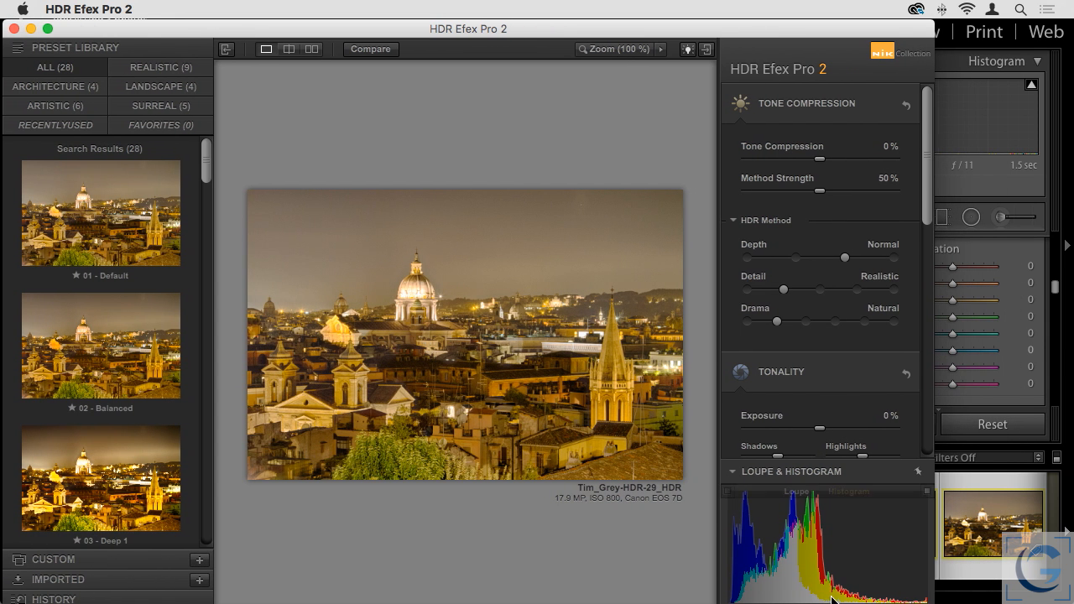
left_click_drag(935, 602, 1070, 602)
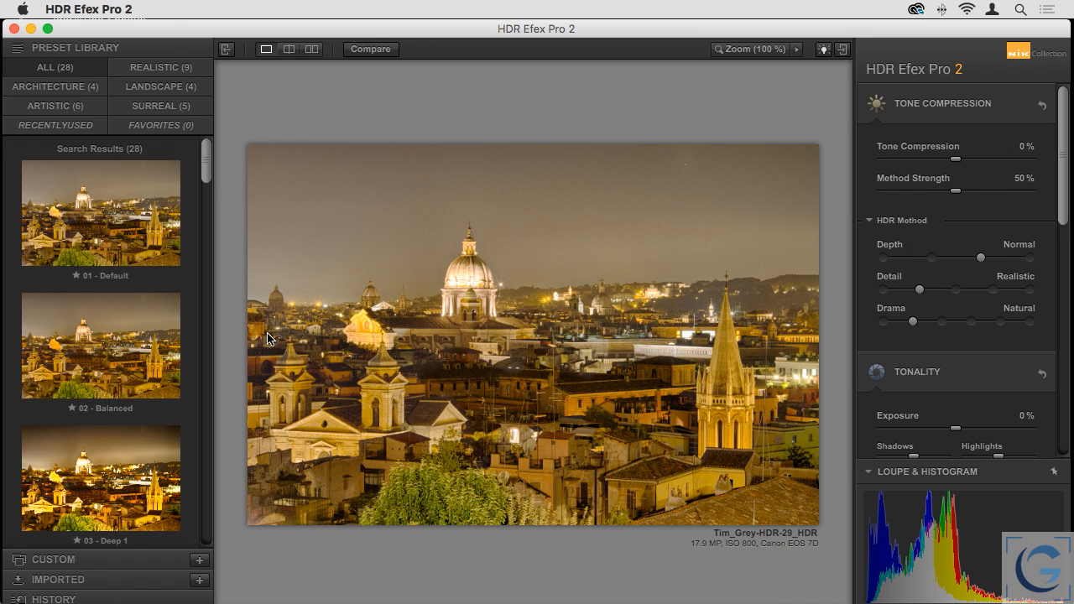
Step: Browse the preset library and try the 19 - Granny's Attic and 18 - Pale & Structured presets on the cityscape
left_click_drag(206, 156, 188, 517)
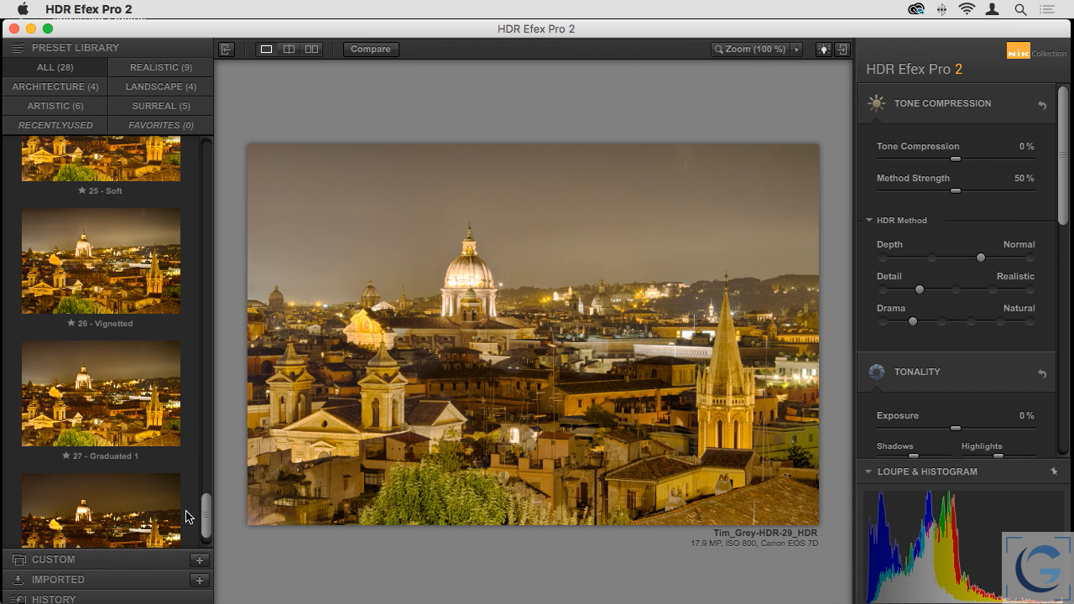
left_click_drag(186, 516, 210, 405)
left_click(130, 323)
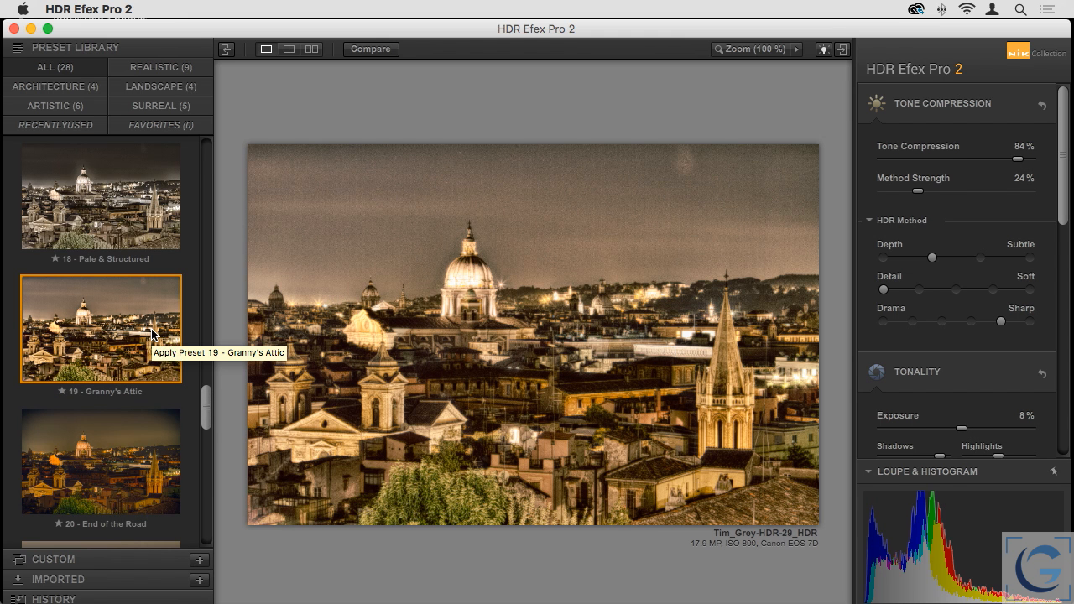
left_click(138, 207)
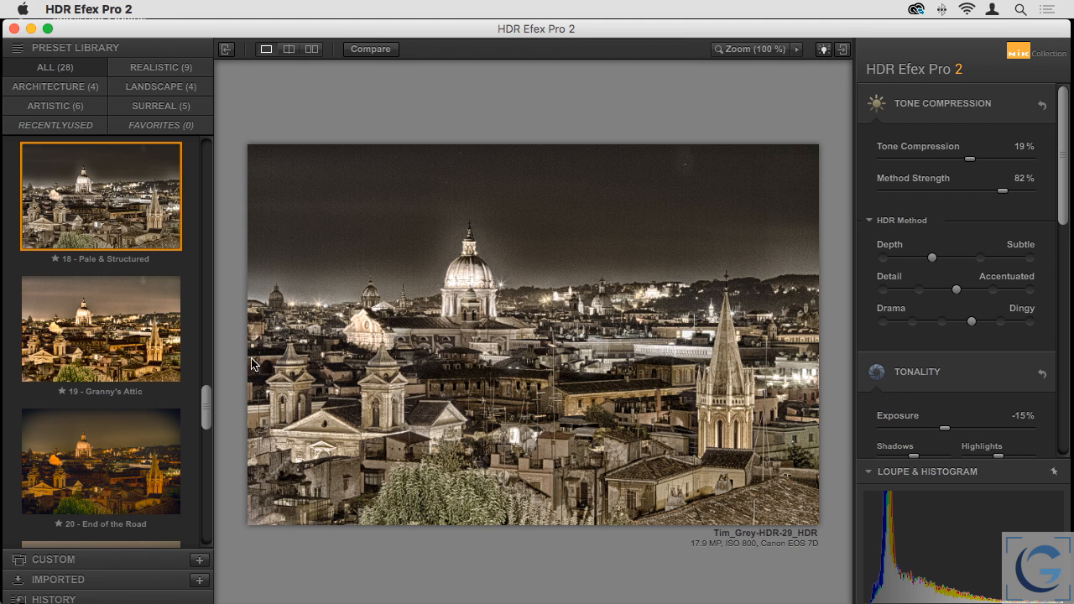
Step: Try the 14 - Late Summer and 08 - Dark presets on the cityscape
left_click_drag(206, 407, 207, 345)
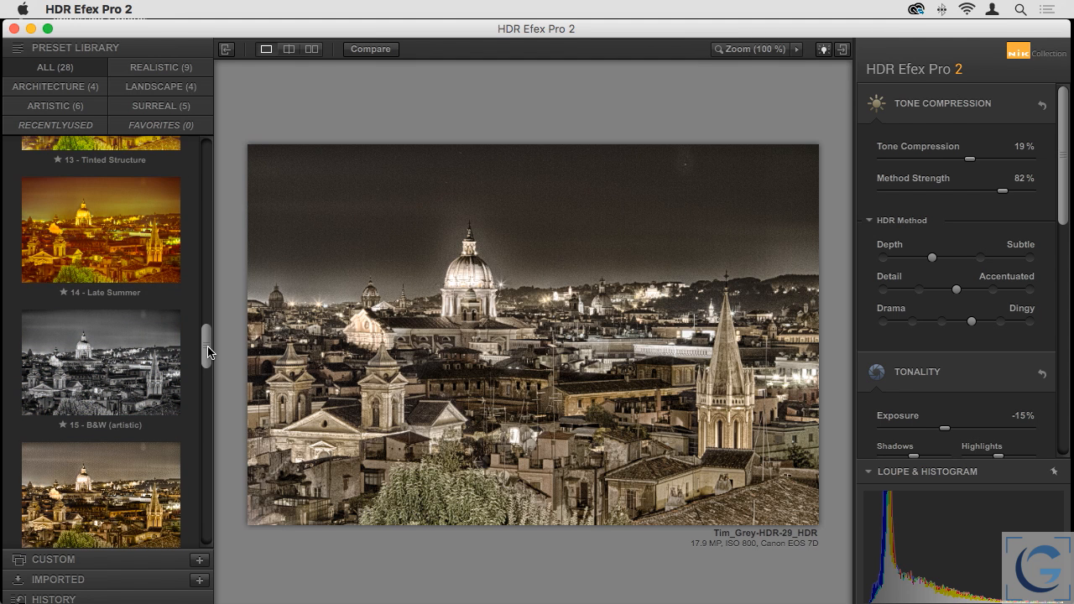
left_click(114, 228)
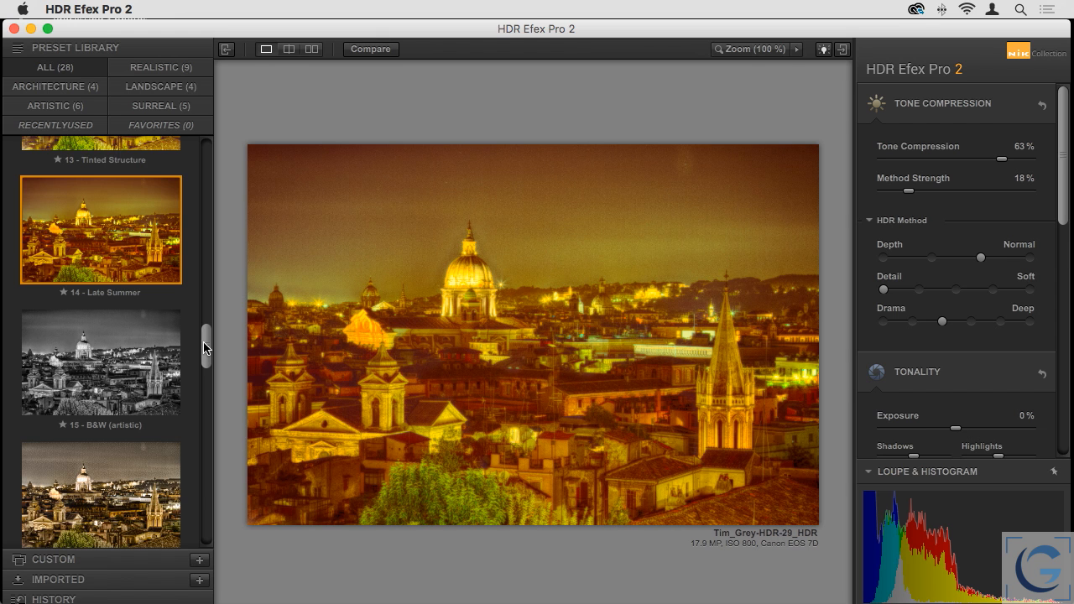
left_click_drag(203, 342, 210, 271)
left_click(120, 271)
left_click(149, 277)
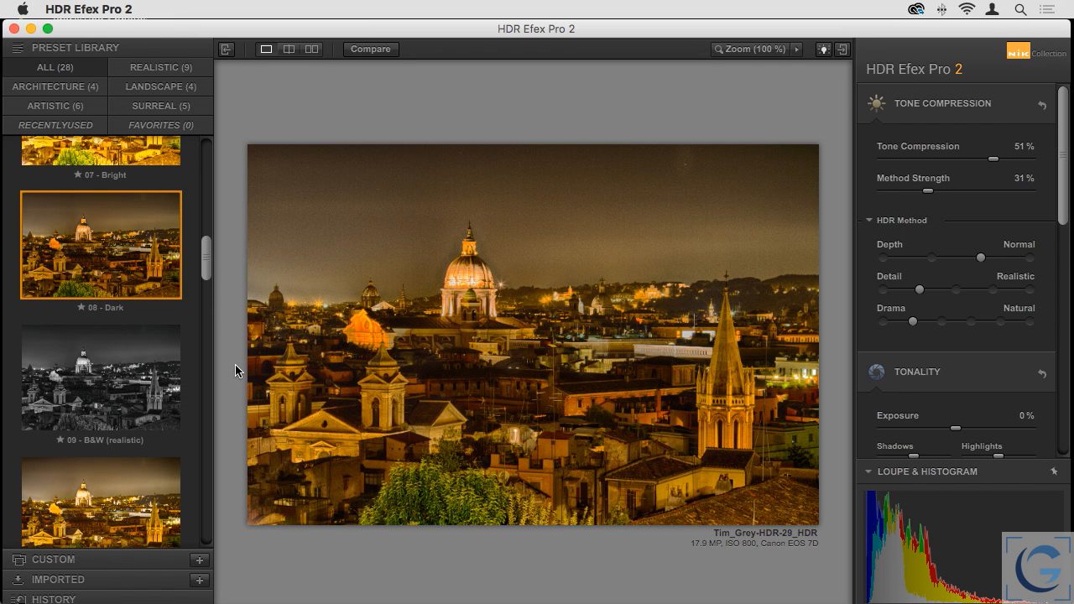
Step: Compare the 07 - Bright, 01 - Default, 02 - Balanced and 03 - Deep 1 presets, finishing with 03 - Deep 1
scroll(134, 288, "up", 3)
scroll(134, 288, "up", 4)
left_click(139, 287)
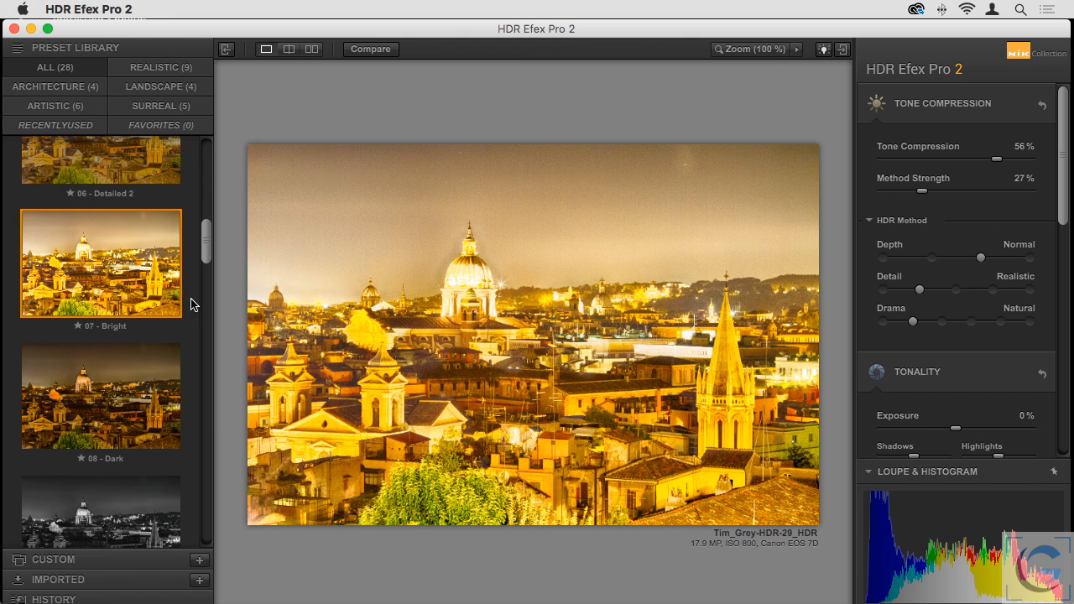
left_click_drag(202, 243, 207, 151)
left_click(159, 206)
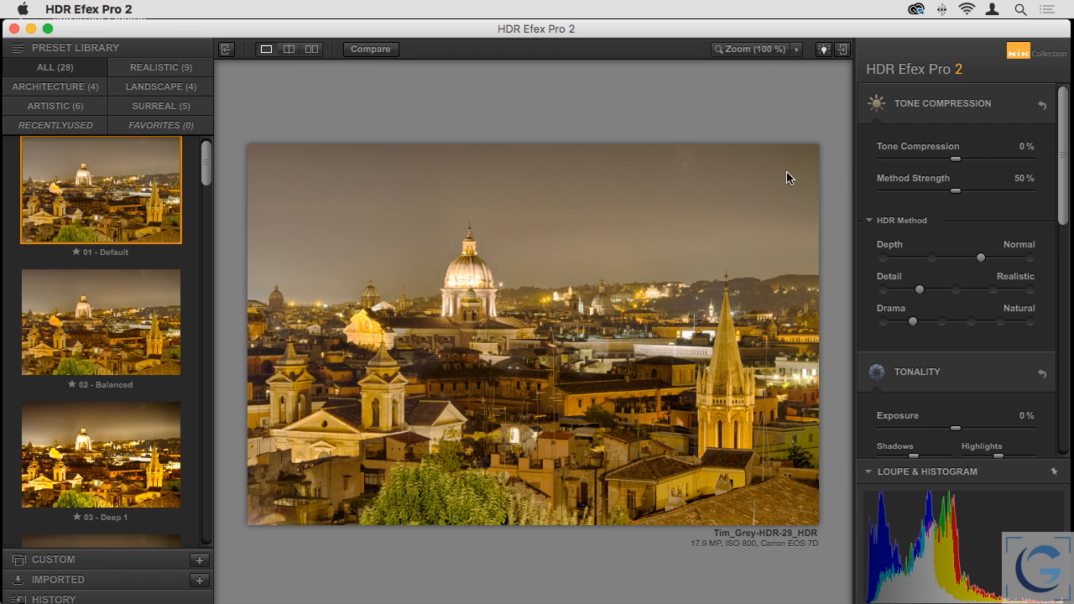
left_click(143, 317)
left_click(113, 413)
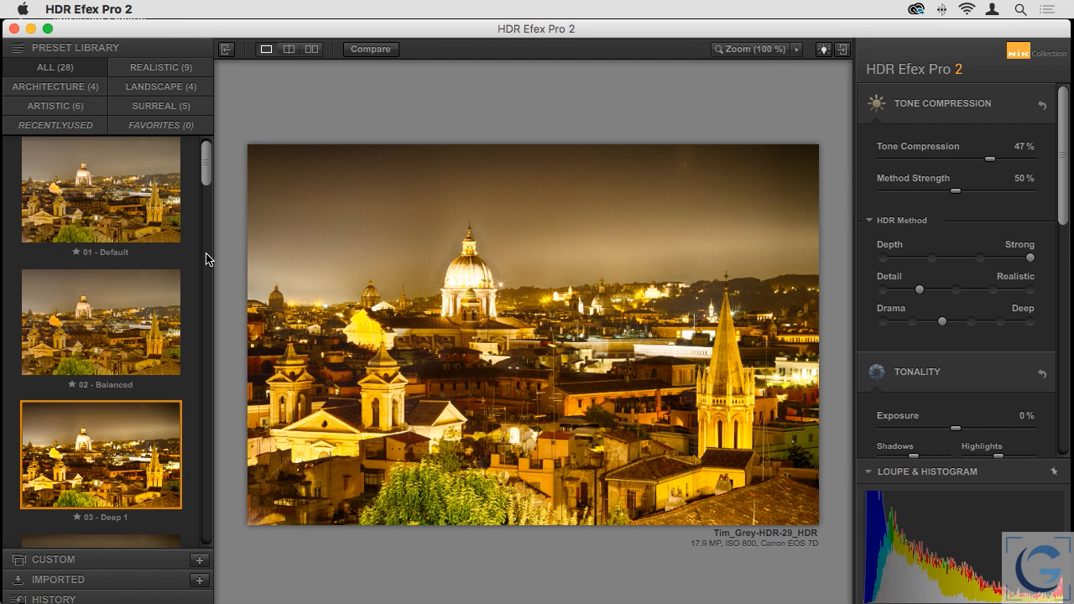
Step: Try the 13 - Tinted Structure preset and apply the 16 - Dramatic preset to the cityscape
left_click_drag(207, 167, 209, 306)
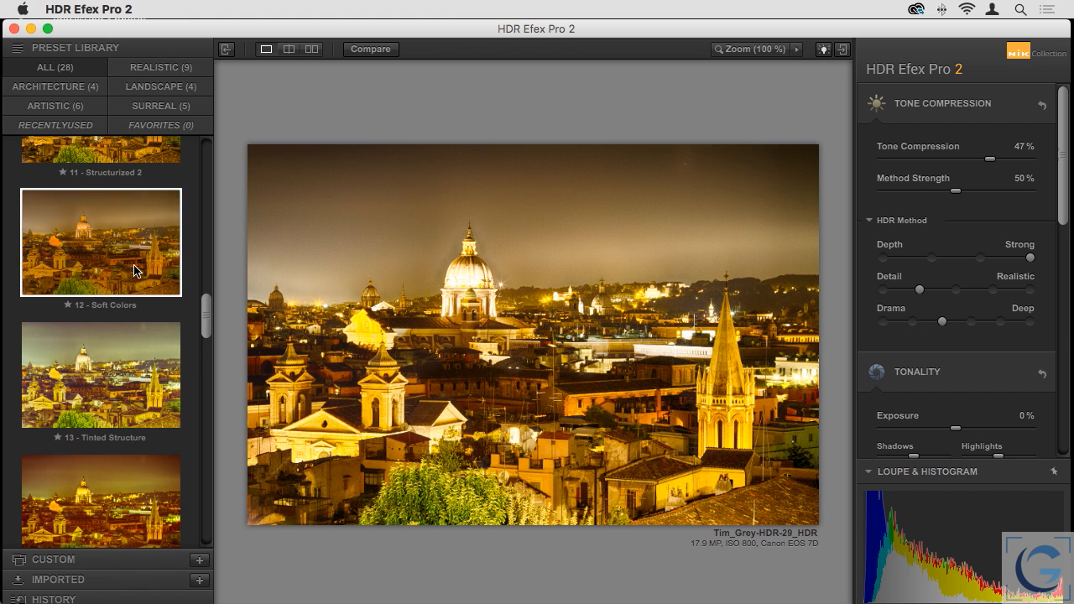
left_click(186, 304)
left_click_drag(205, 311, 206, 315)
left_click(161, 325)
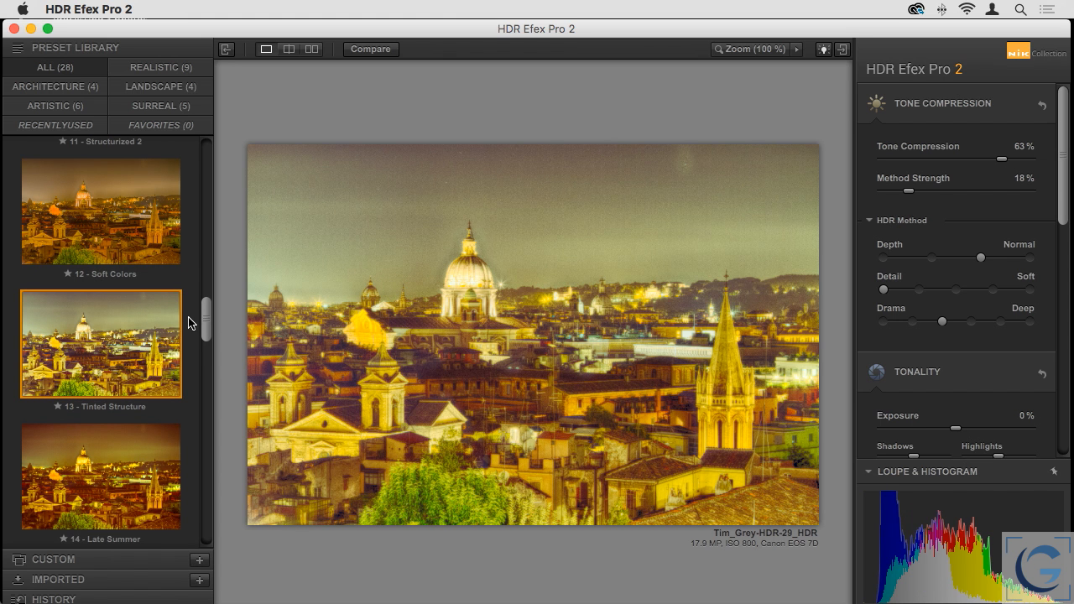
left_click_drag(210, 315, 206, 347)
left_click(123, 385)
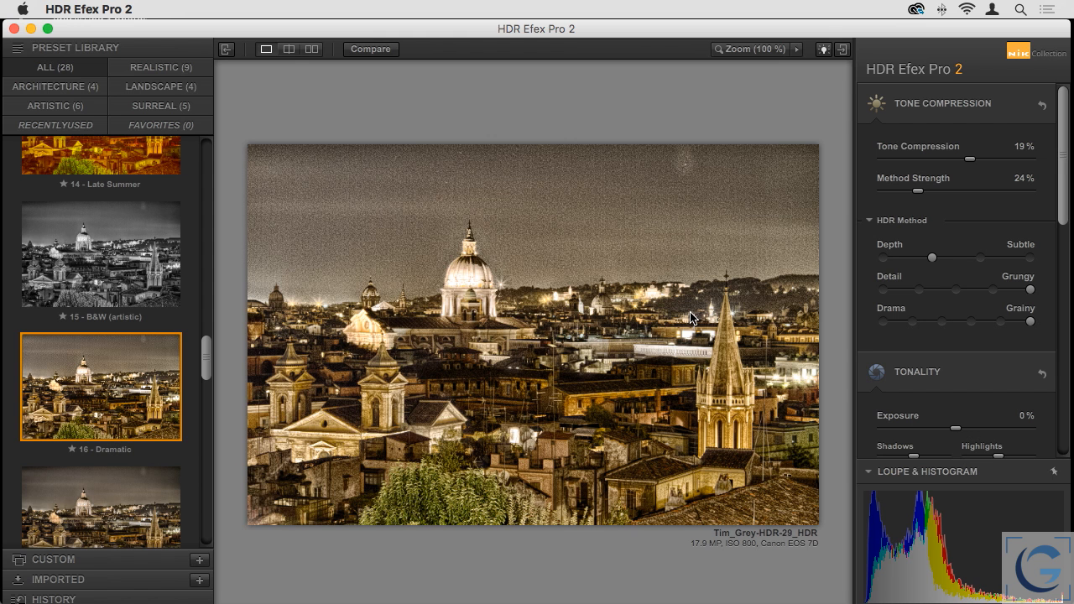
Step: Soften the Dramatic preset with HDR Method Drama at Natural, Detail at Realistic and Depth at Off
left_click(912, 322)
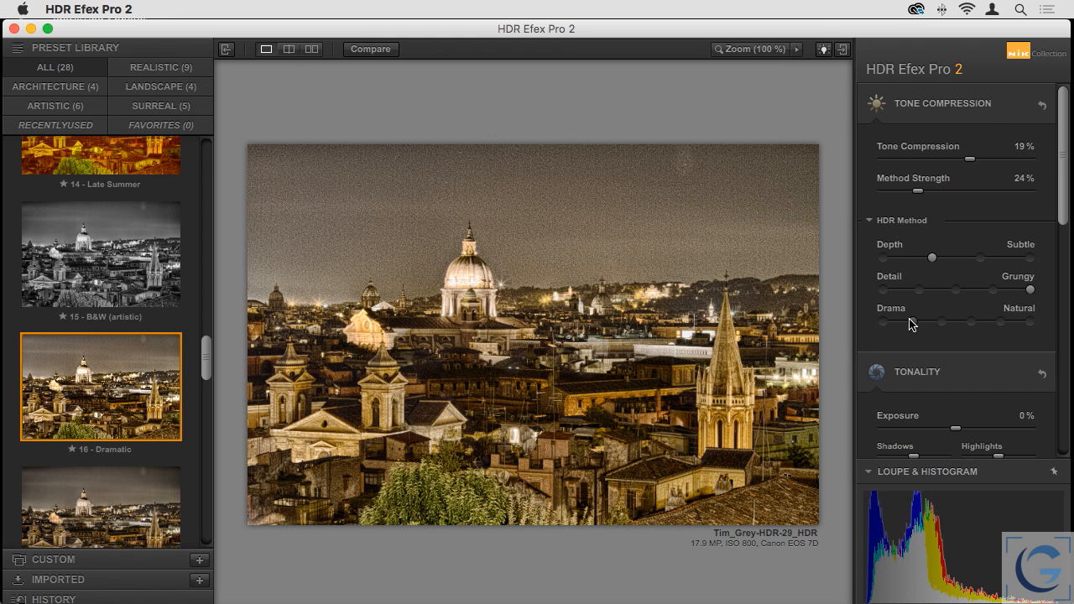
left_click(920, 291)
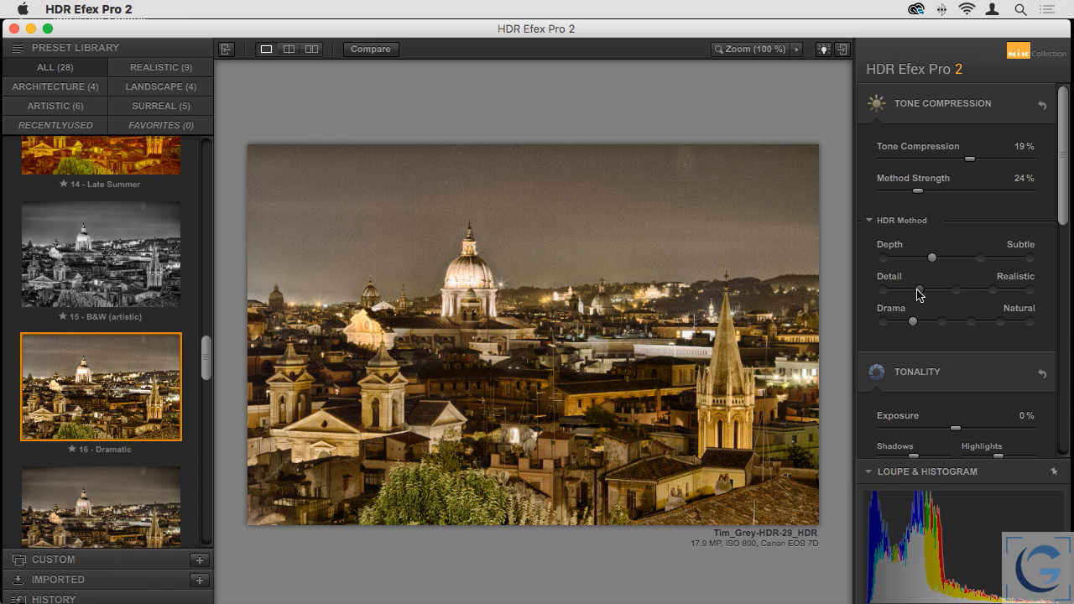
left_click(885, 258)
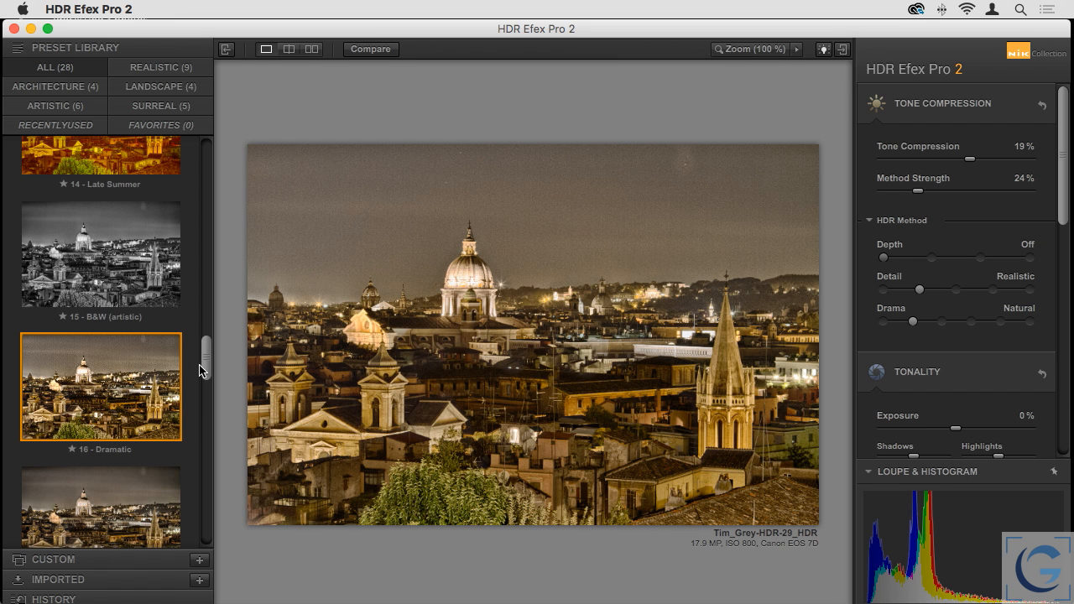
Step: Apply the 01 - Default preset to the cityscape
left_click_drag(213, 365, 224, 196)
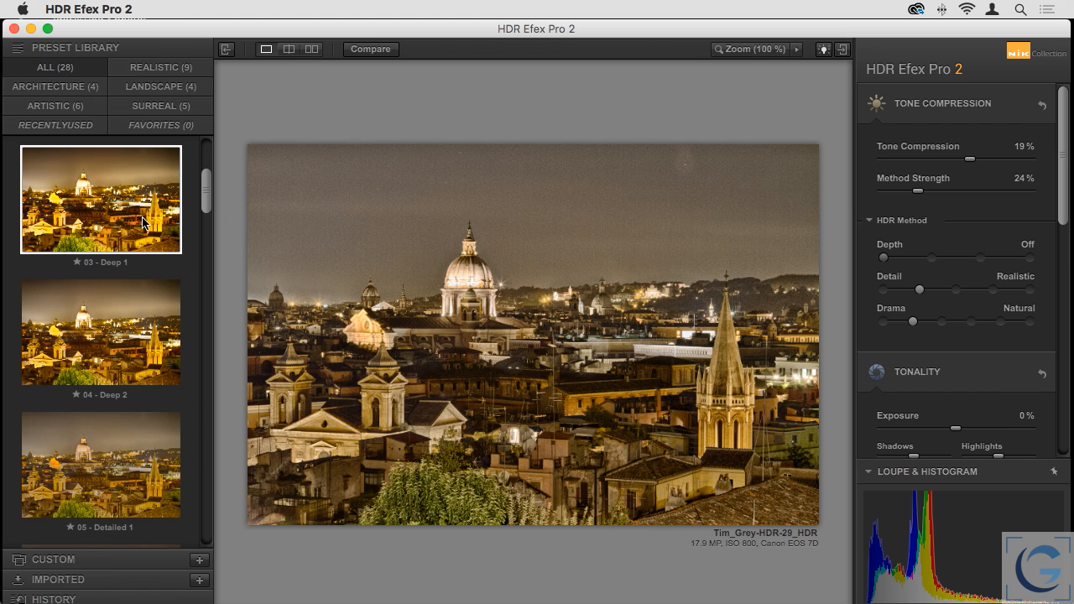
scroll(146, 209, "up", 5)
scroll(146, 204, "up", 2)
left_click(108, 210)
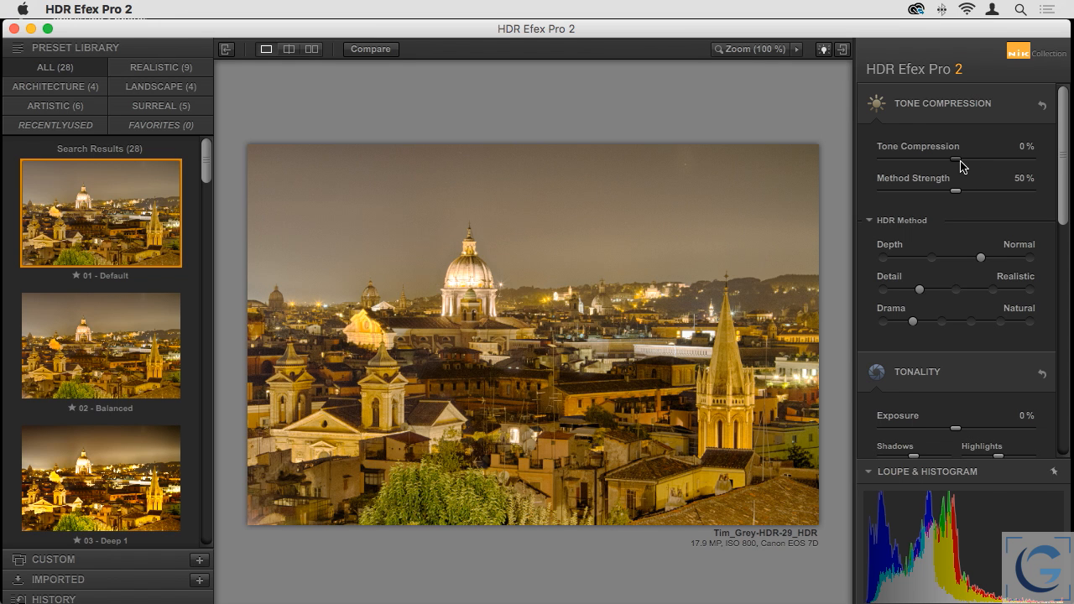
Step: Try Tone Compression at -100% and -17% and Method Strength at 73%, resetting each to its default of 0% and 50%
left_click_drag(957, 162, 881, 165)
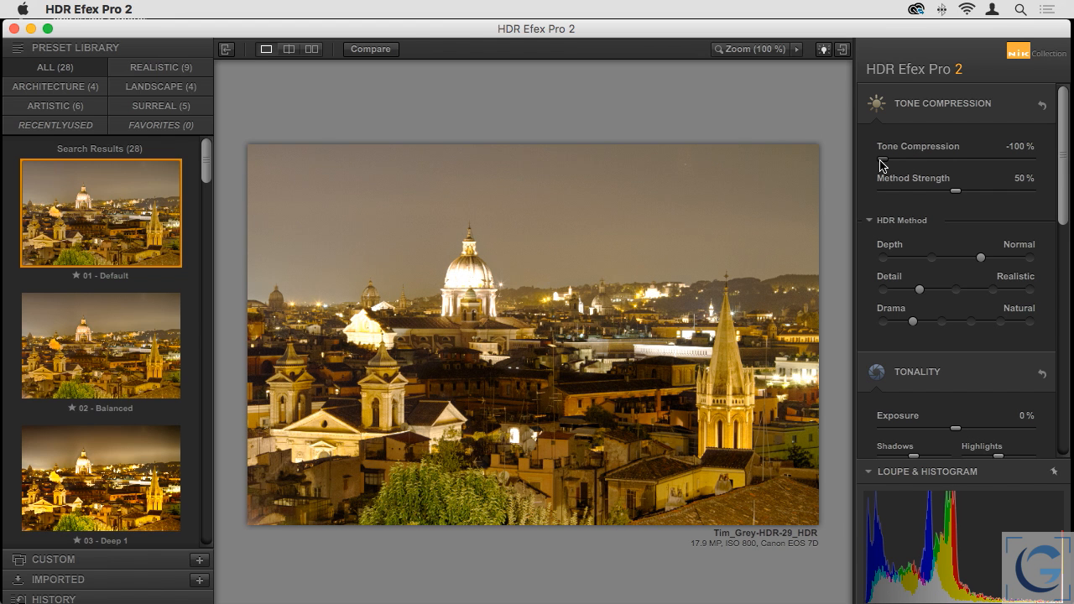
left_click_drag(882, 165, 946, 162)
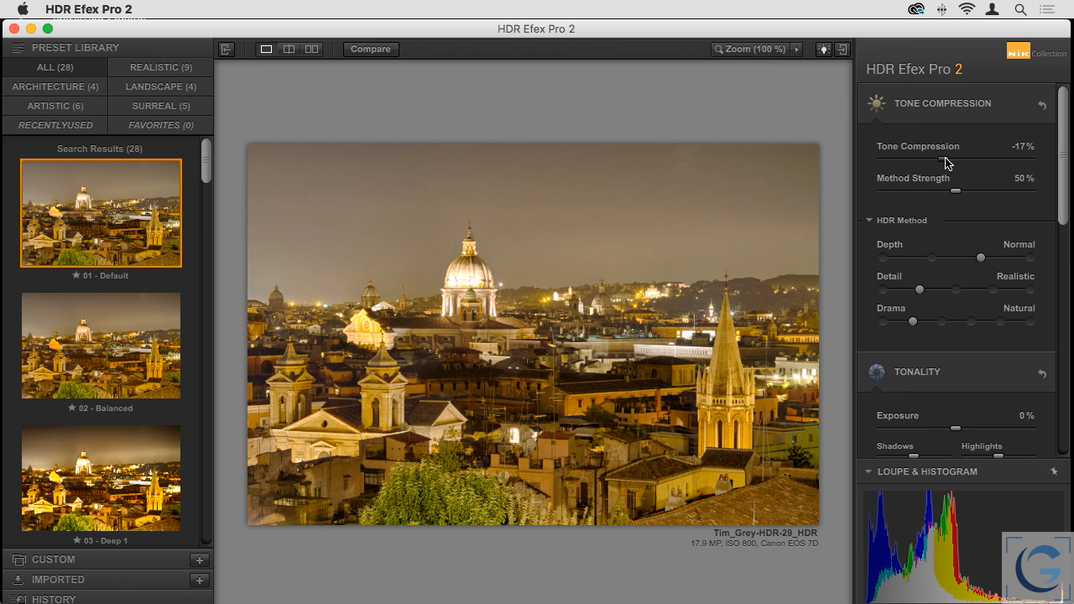
double_click(945, 159)
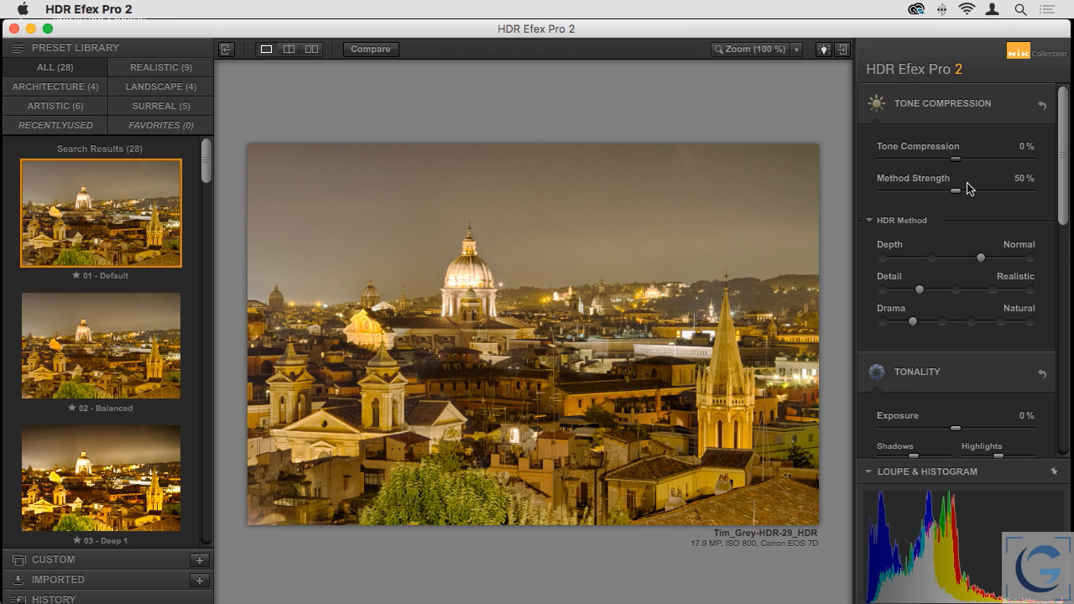
left_click_drag(957, 191, 990, 192)
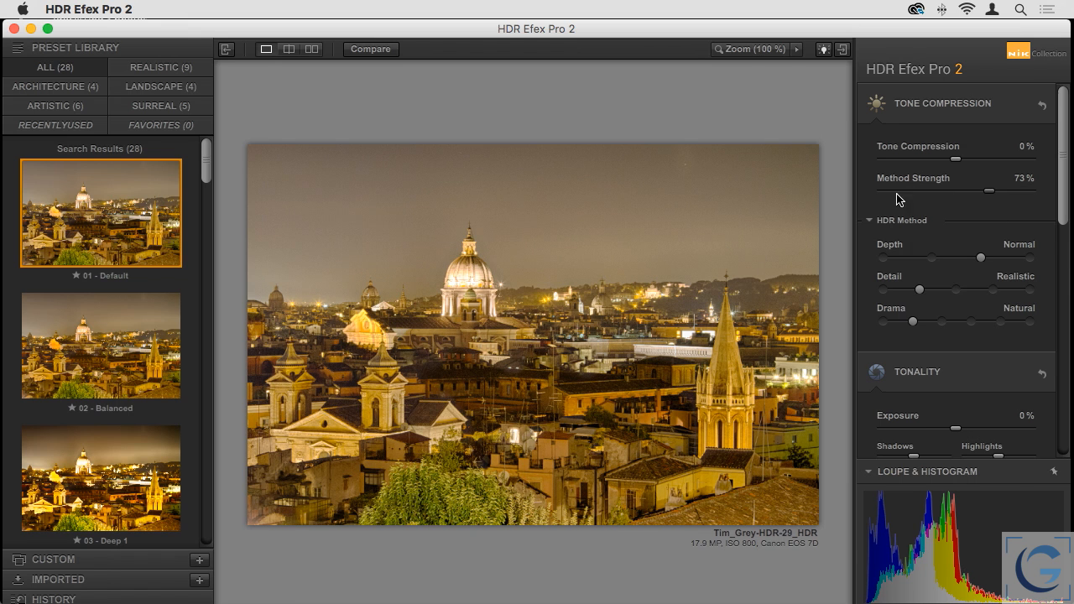
double_click(989, 192)
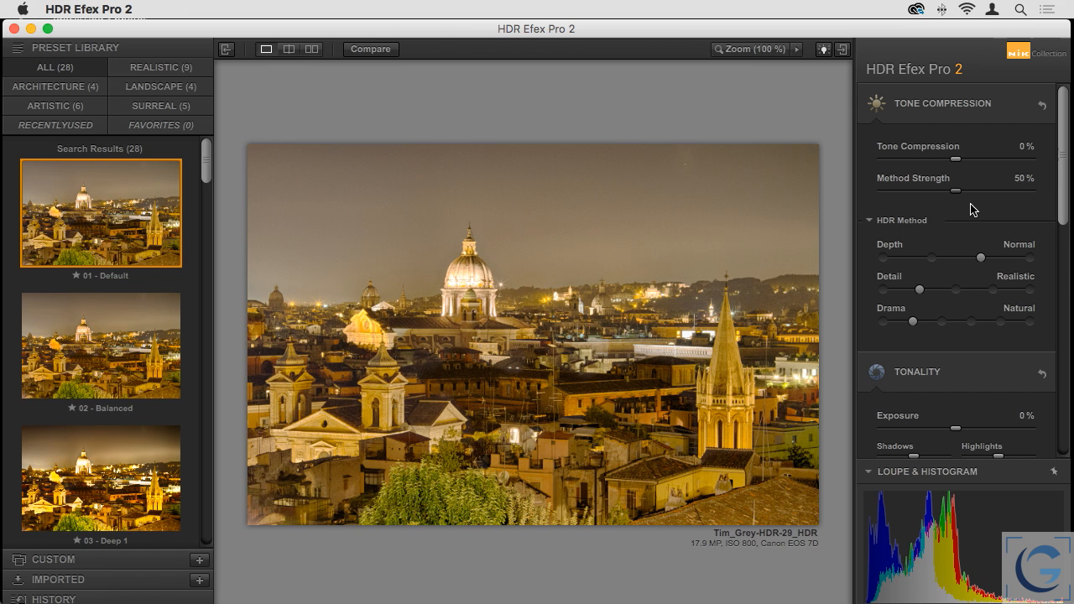
Step: Compare the HDR Method Depth settings on the cityscape, finishing at Strong
left_click(900, 263)
left_click(934, 261)
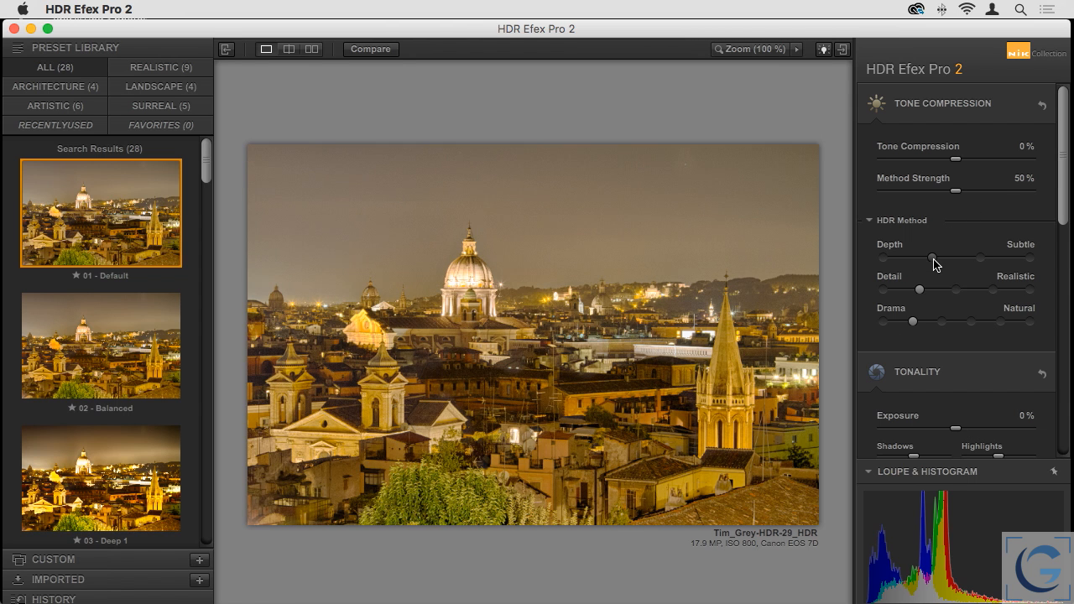
left_click(983, 263)
left_click(1032, 263)
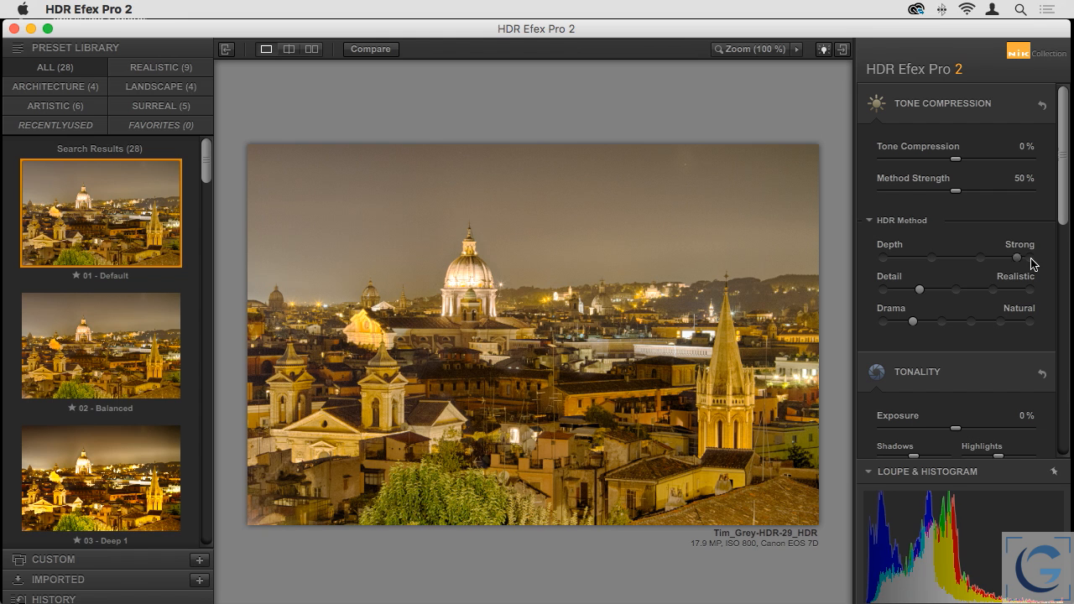
Step: Compare the HDR Method Detail settings from the softest to the strongest, finishing at Grungy
left_click(890, 293)
left_click(917, 291)
left_click(953, 291)
left_click(994, 293)
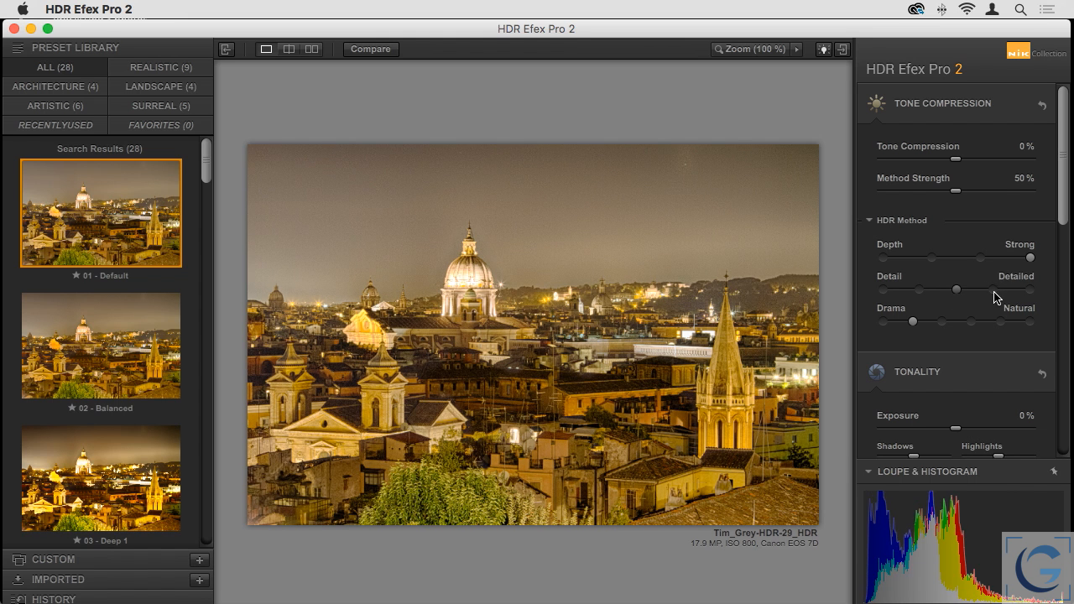
left_click(1029, 291)
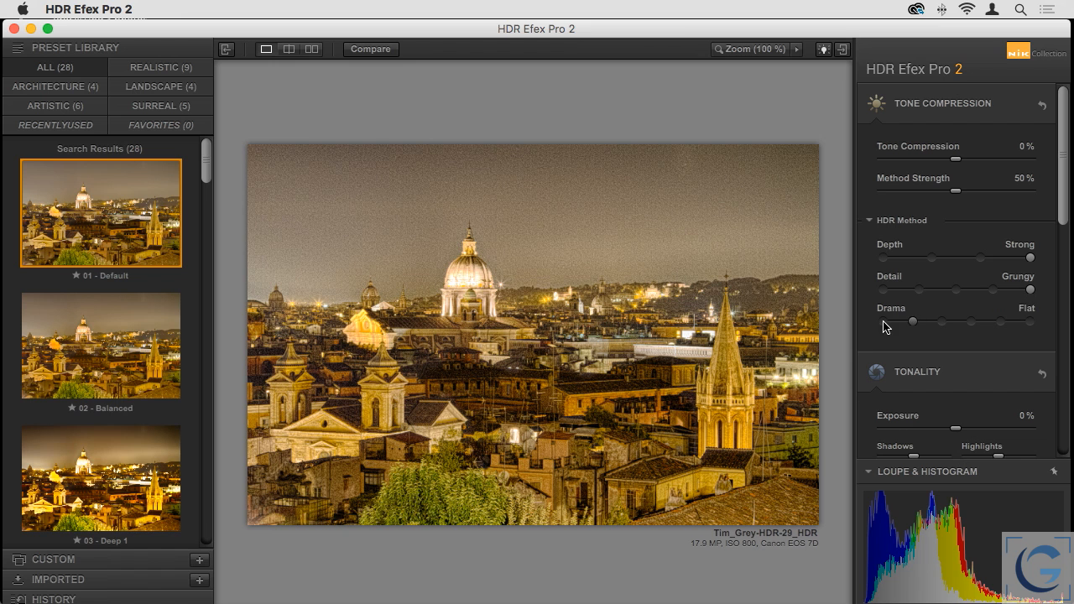
Step: Compare the HDR Method Drama settings Deep, Dingy and Grainy on the cityscape, finishing at Natural
left_click(942, 325)
left_click(971, 326)
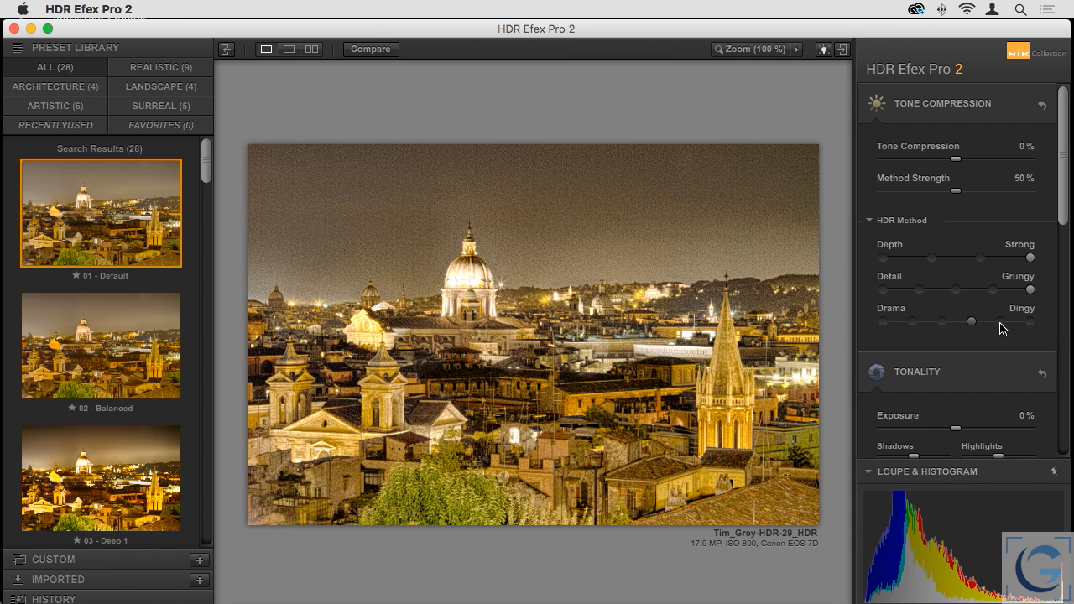
left_click(1029, 325)
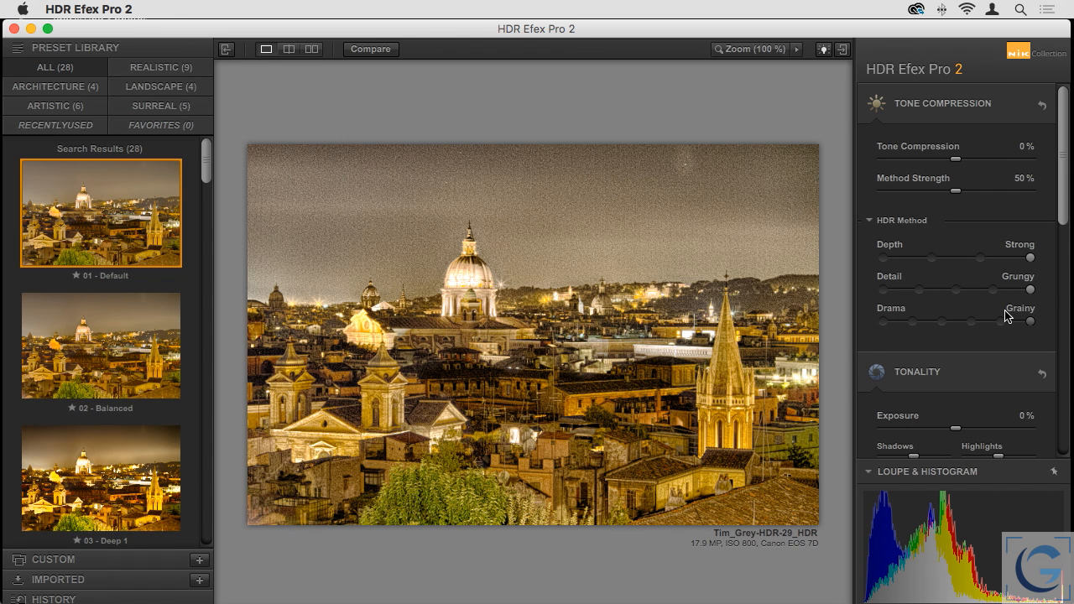
left_click_drag(959, 324, 913, 328)
Step: Set the HDR Method Depth to Normal and Detail to Realistic, trying Accentuated detail for comparison
left_click(923, 293)
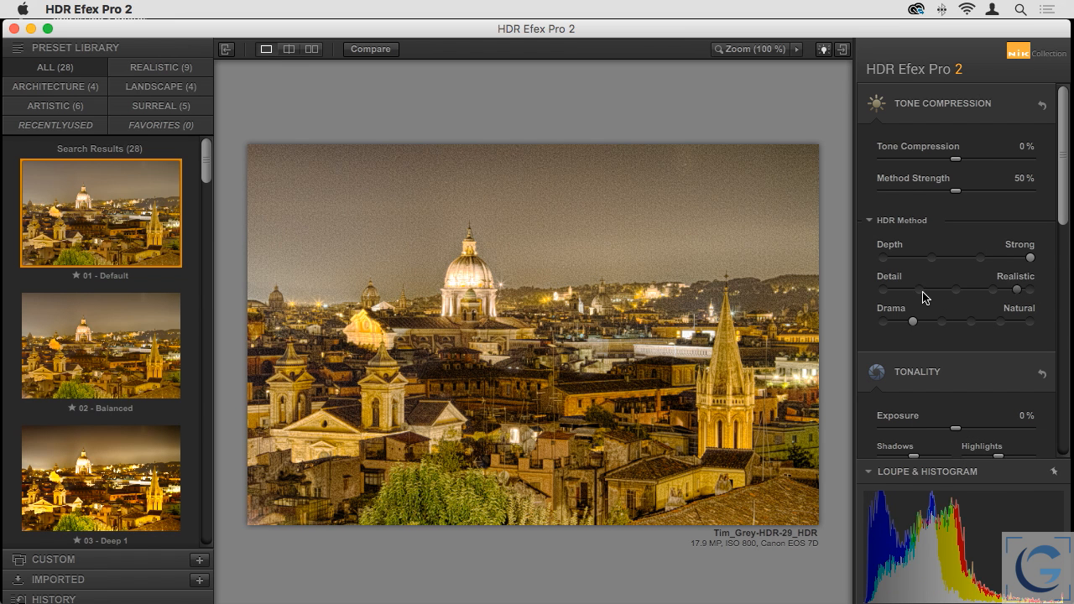
left_click(958, 291)
left_click_drag(959, 259, 980, 265)
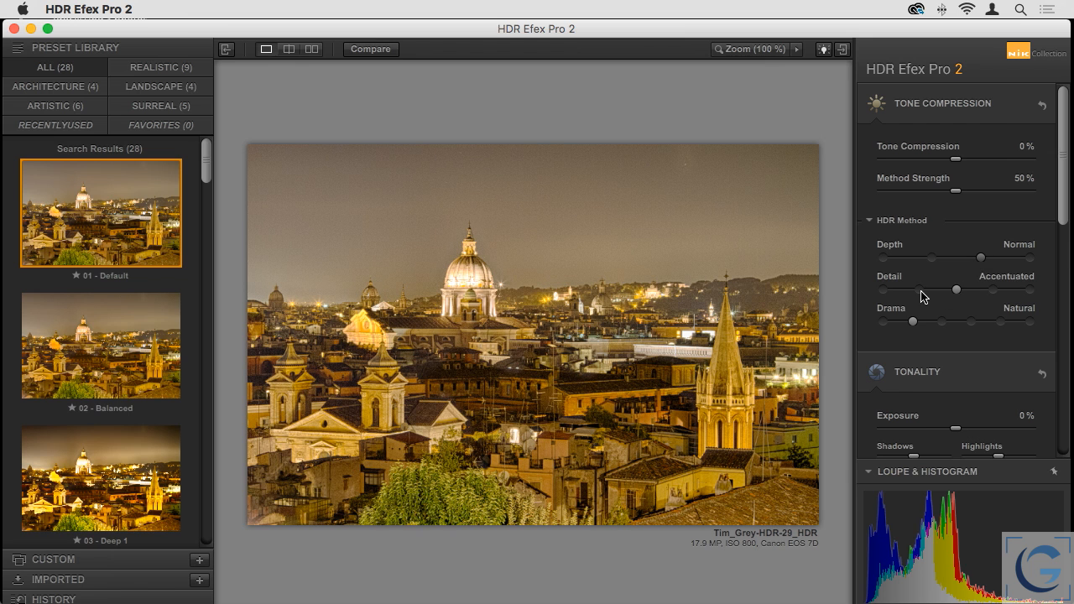
left_click(922, 292)
left_click(958, 290)
left_click(923, 293)
Step: Try each Drama setting again with Normal depth and Realistic detail, from Deep through Grainy to Flat, returning Drama to Natural
left_click(943, 324)
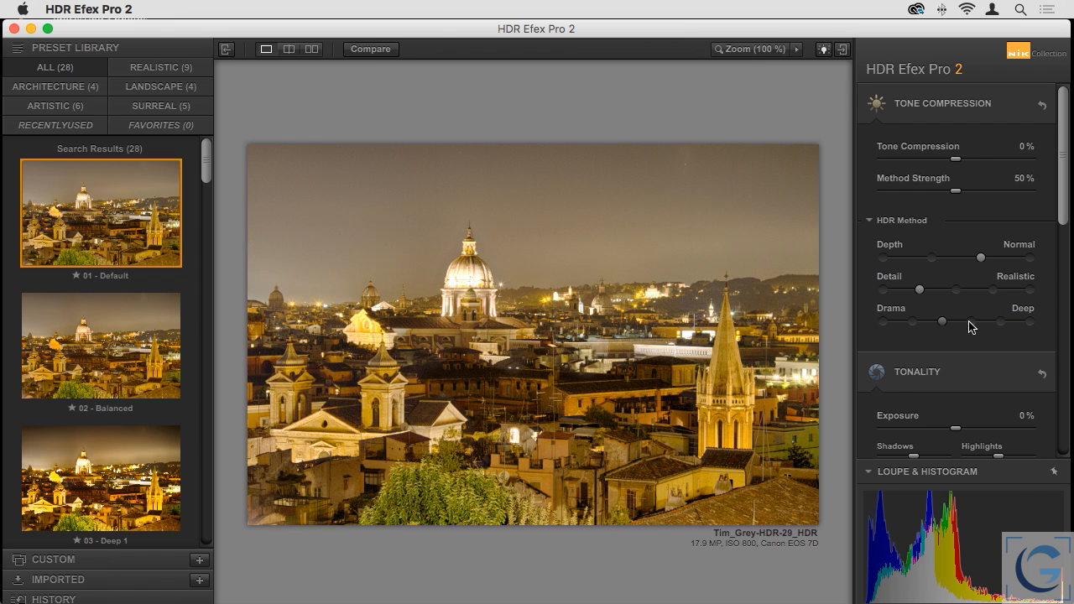
left_click(973, 324)
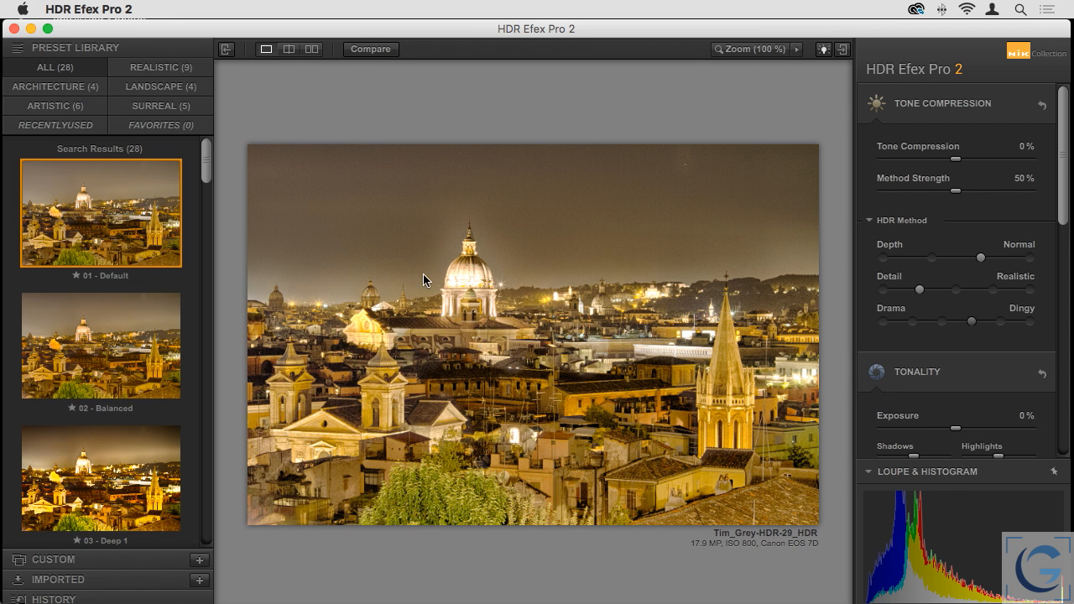
left_click(1002, 323)
left_click(1032, 322)
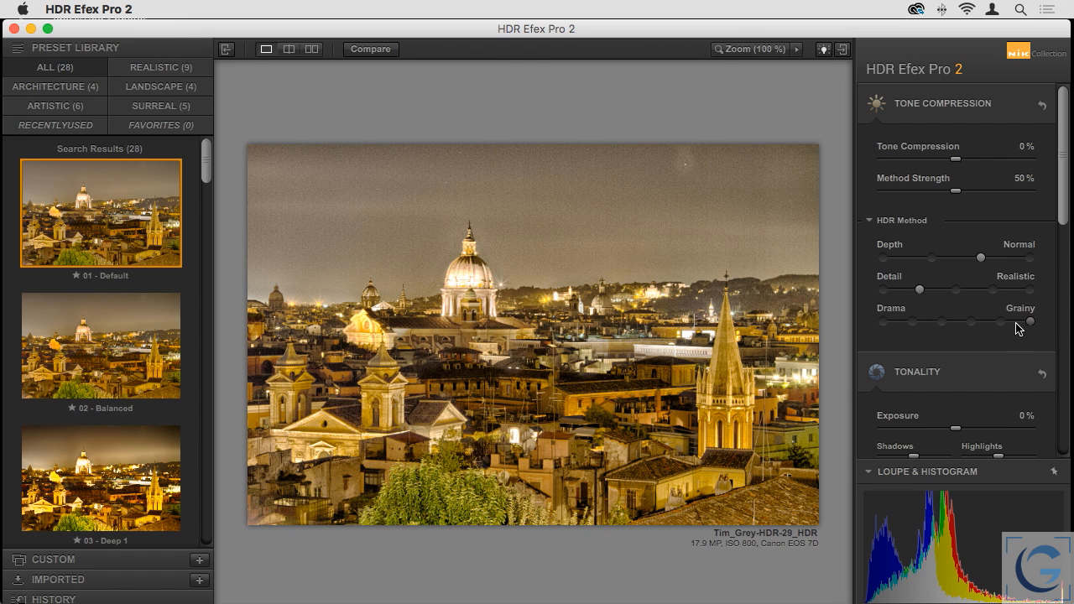
left_click(883, 323)
left_click(911, 323)
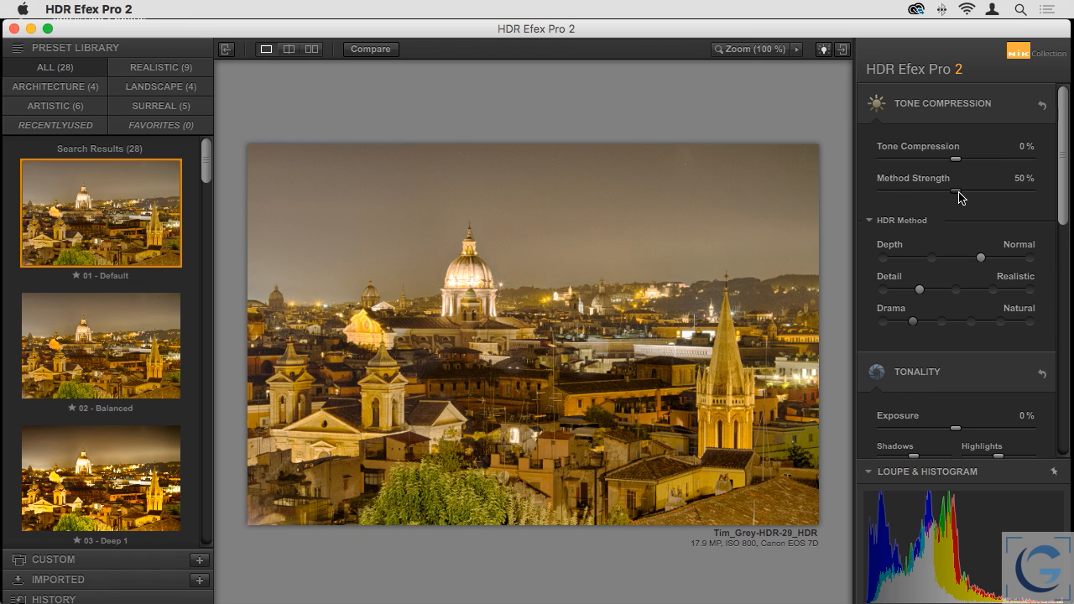
Step: Set the Method Strength to 64% and collapse the Tone Compression section
mouse_move(961, 193)
left_mouse_down()
mouse_move(993, 195)
mouse_move(920, 194)
mouse_move(981, 195)
left_mouse_up()
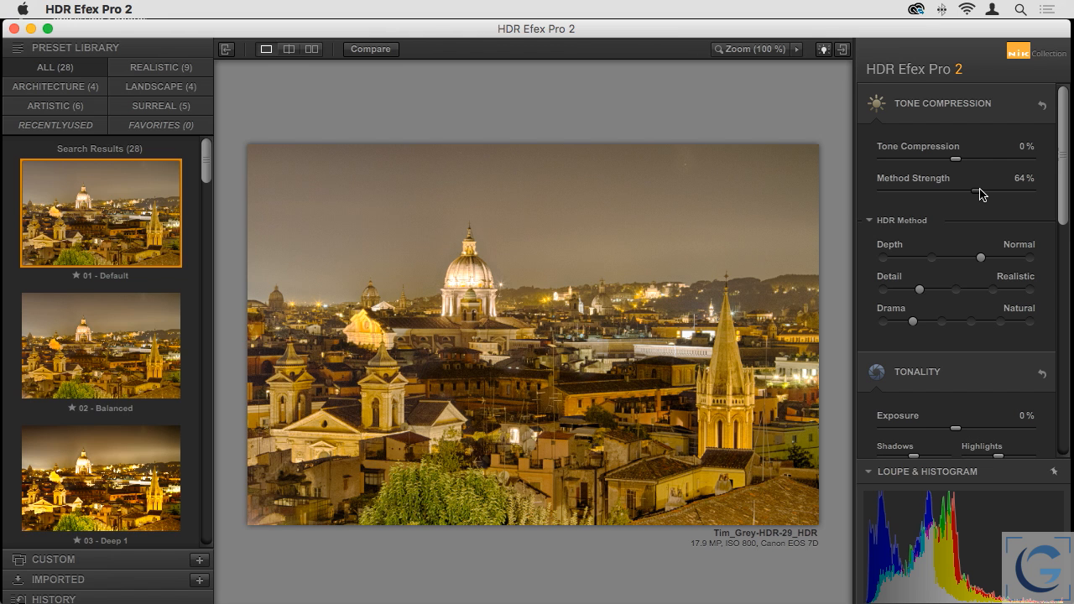
left_click(950, 115)
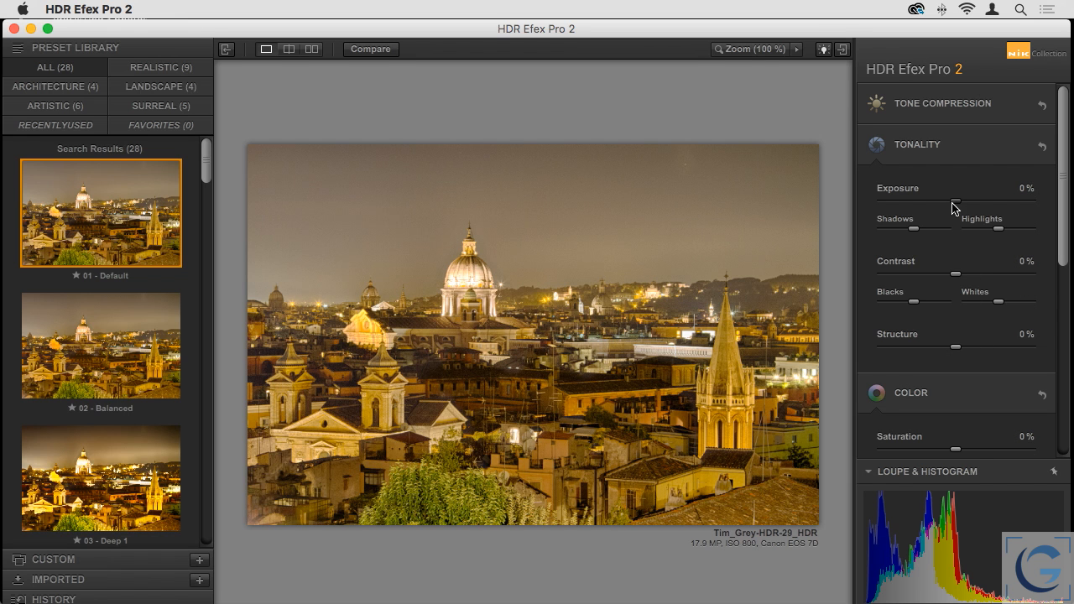
Step: Set Exposure to -1%, Shadows to -46% and Blacks to -11%, slightly lower Highlights and Whites, and leave Contrast at 0%
left_click_drag(958, 208, 1000, 227)
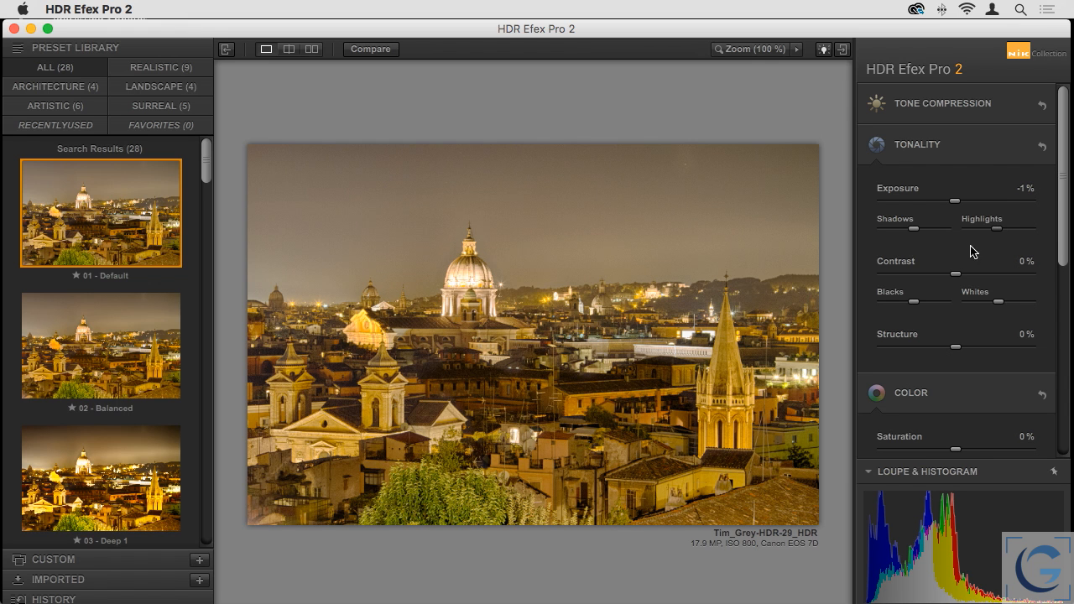
mouse_move(913, 229)
left_mouse_down()
mouse_move(941, 235)
mouse_move(903, 233)
left_mouse_up()
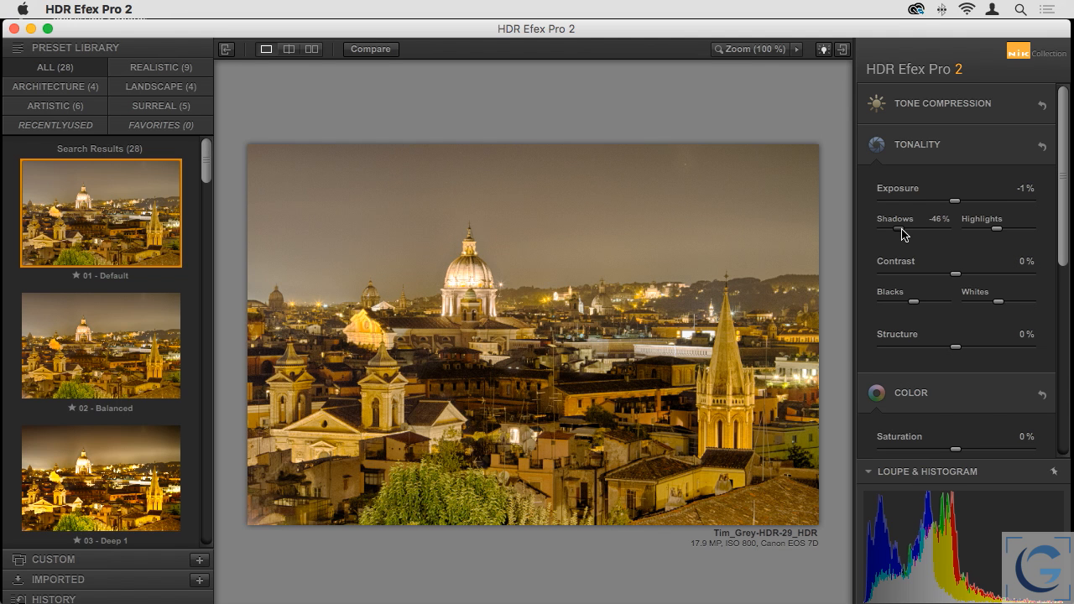
mouse_move(956, 278)
left_mouse_down()
mouse_move(995, 278)
mouse_move(921, 278)
mouse_move(990, 278)
mouse_move(965, 279)
left_mouse_up()
left_click_drag(913, 300, 909, 301)
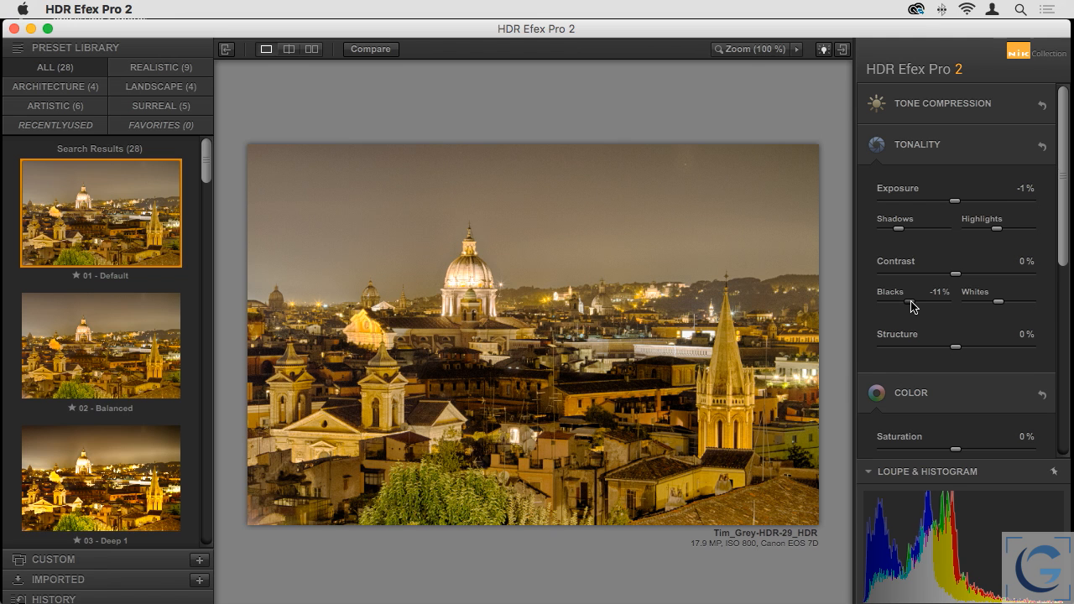
left_click_drag(995, 305, 998, 305)
left_click_drag(1000, 301, 998, 301)
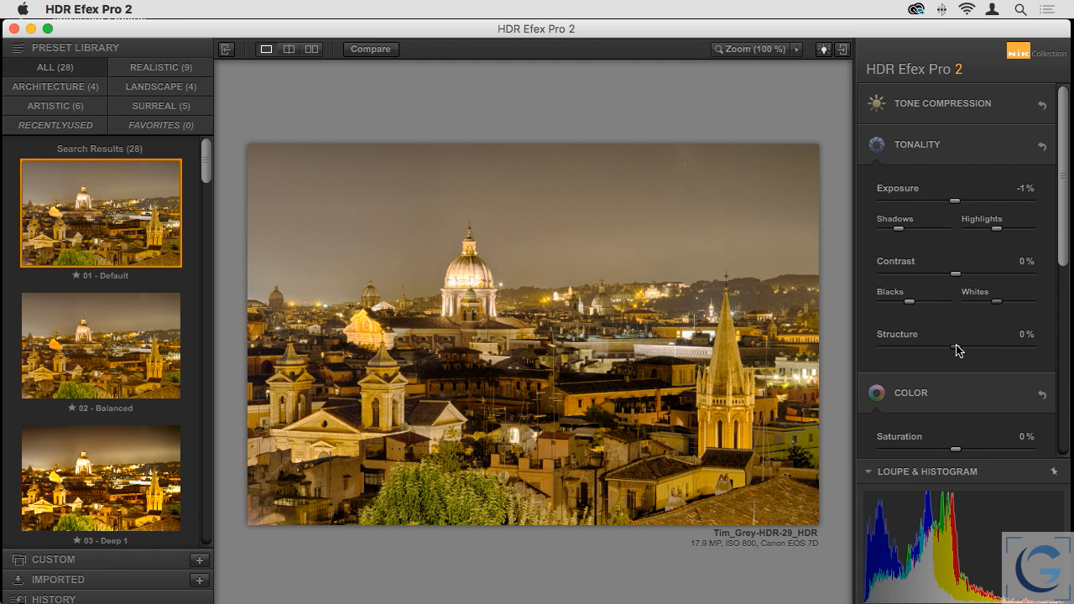
Step: Try Structure at 70%, 60% and -60%, settle on 12%, and collapse the Tonality section
left_click_drag(959, 354, 1010, 352)
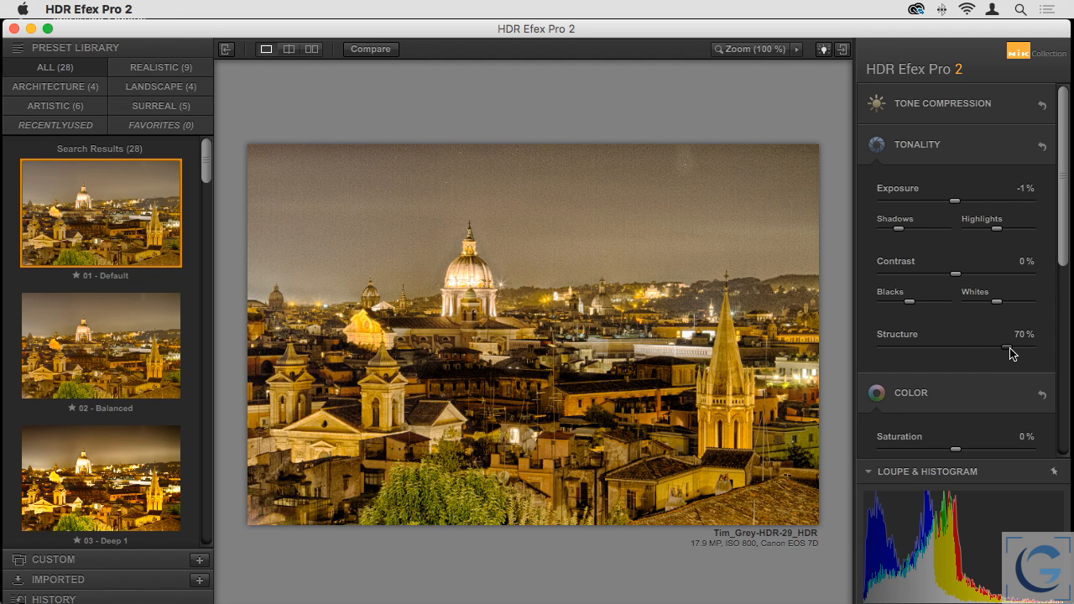
mouse_move(1009, 352)
left_mouse_down()
mouse_move(899, 354)
mouse_move(1007, 351)
left_mouse_up()
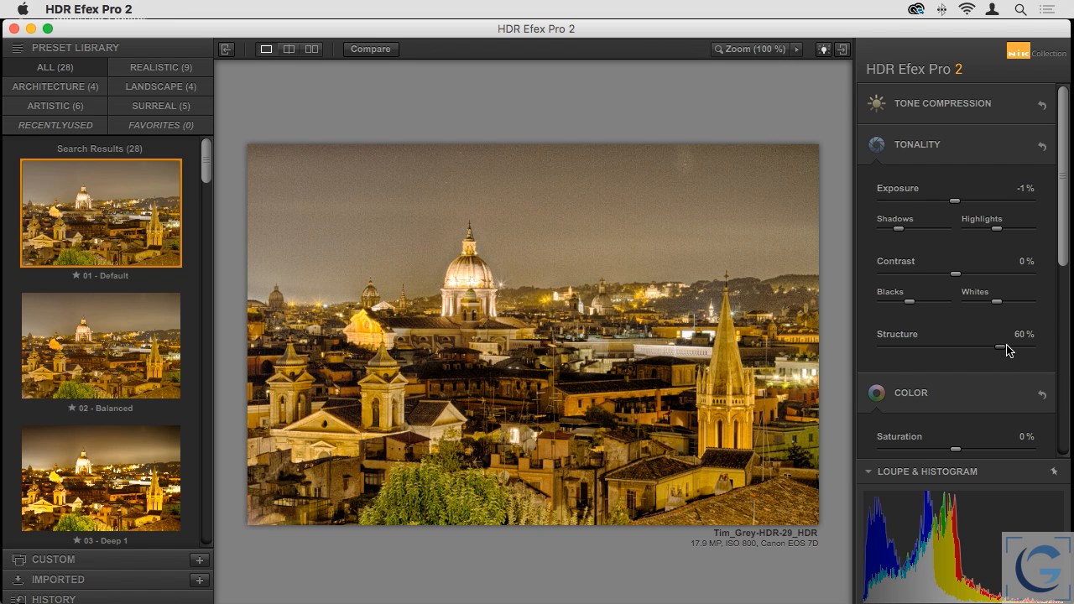
left_click_drag(1004, 351, 915, 347)
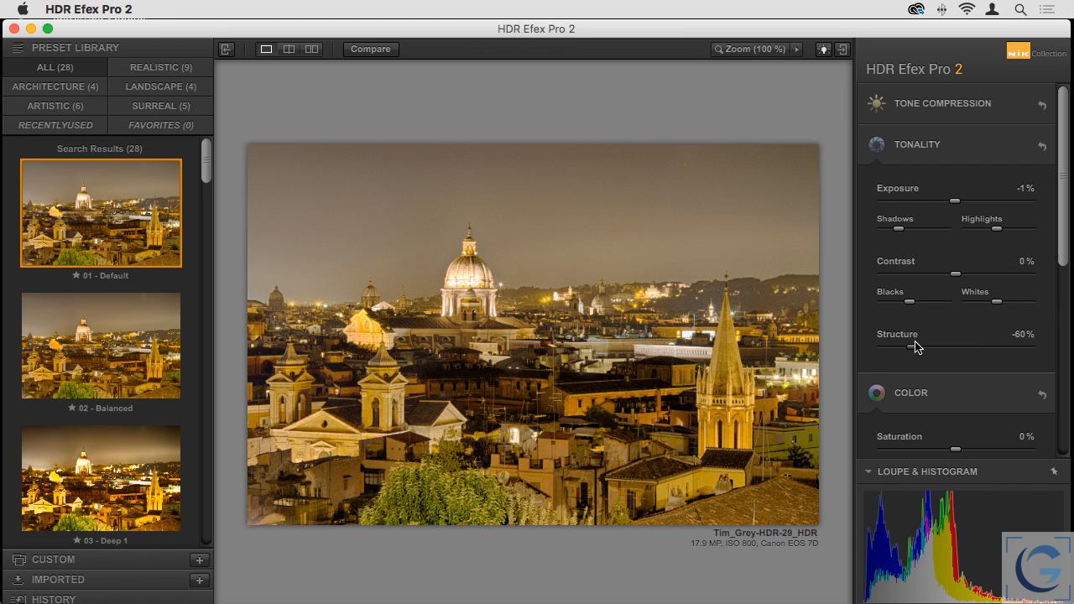
double_click(913, 350)
left_click_drag(959, 352, 969, 354)
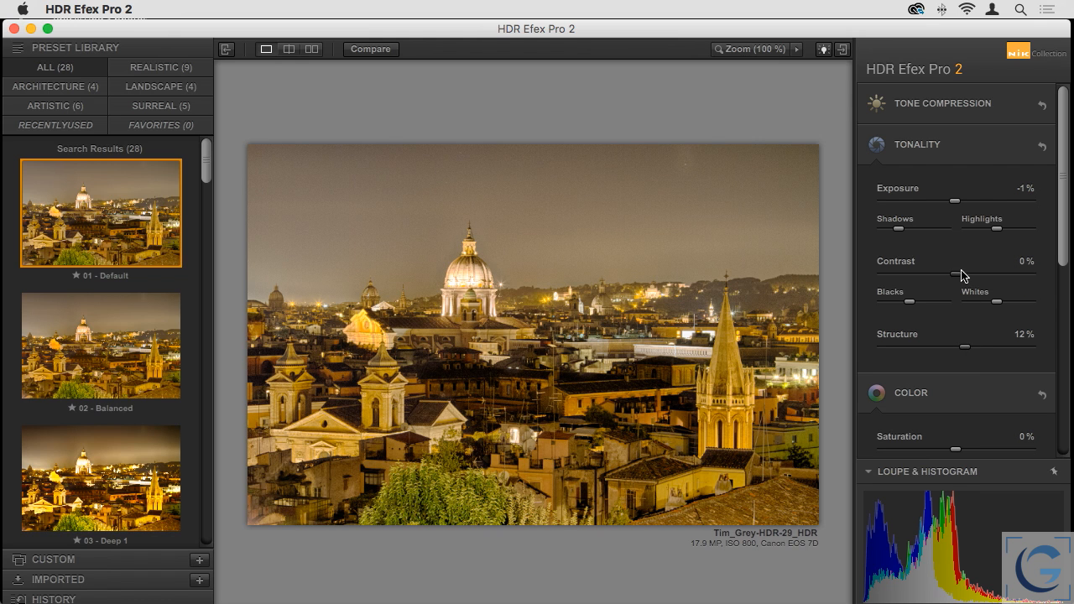
left_click(955, 144)
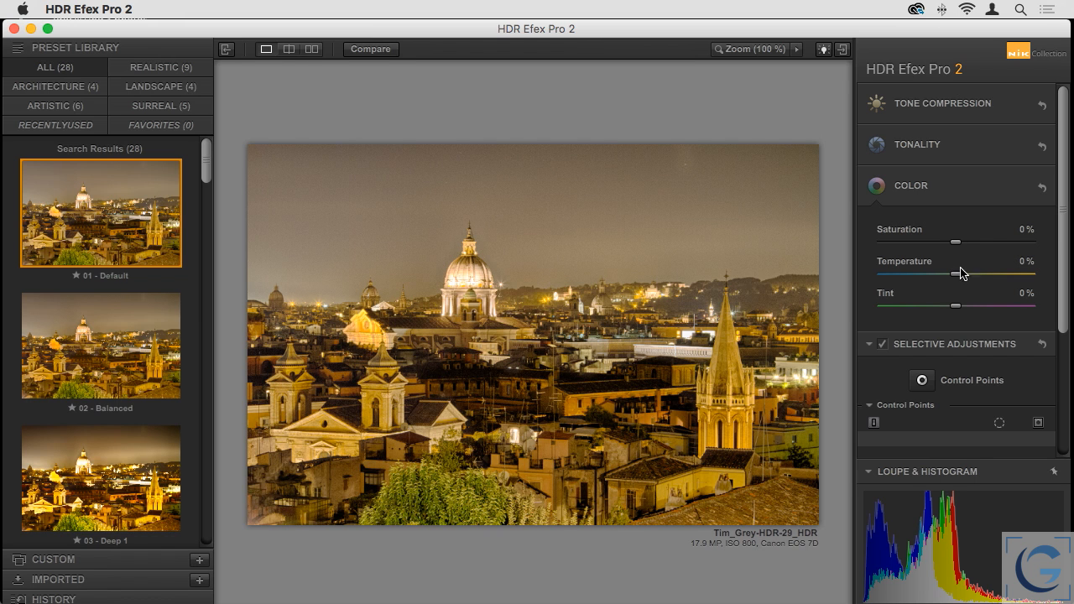
Step: Try Temperature at -58% and -50% with Tint at 12%, resetting both to 0%
left_click_drag(957, 279, 963, 304)
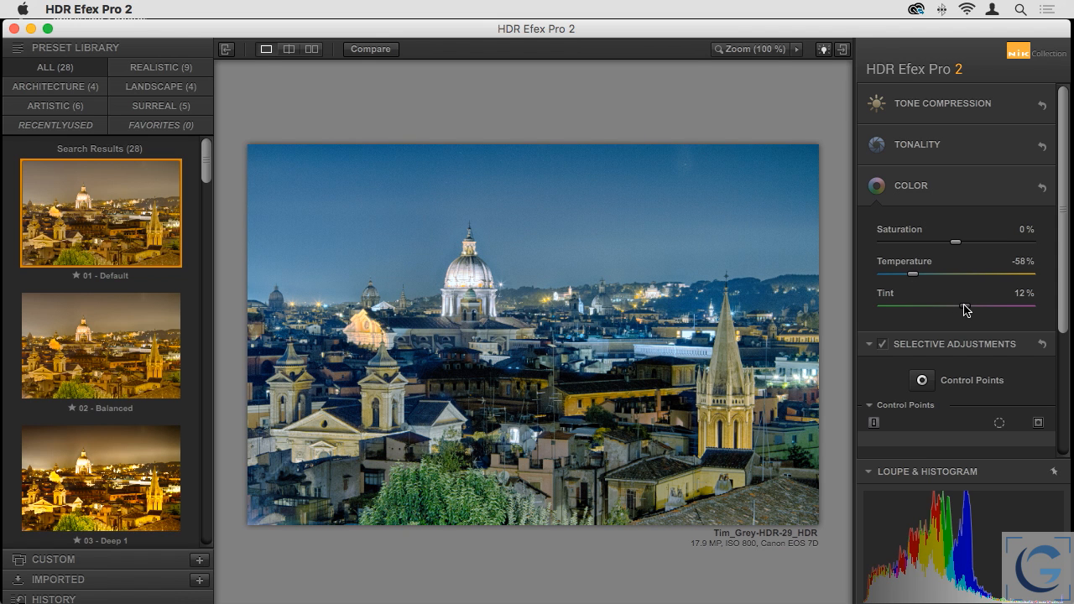
left_click_drag(913, 274, 922, 279)
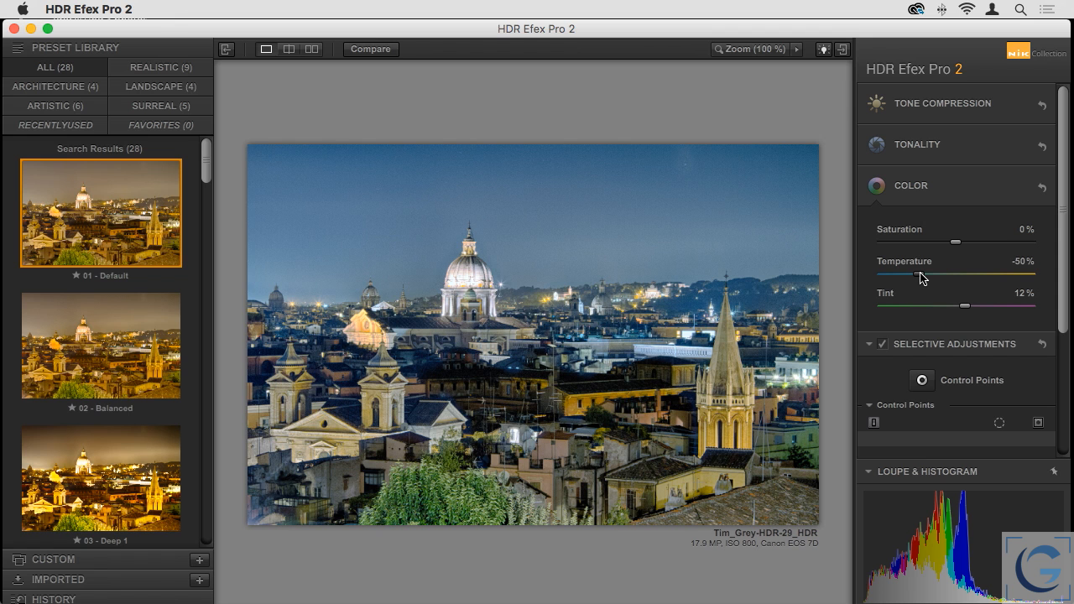
double_click(921, 276)
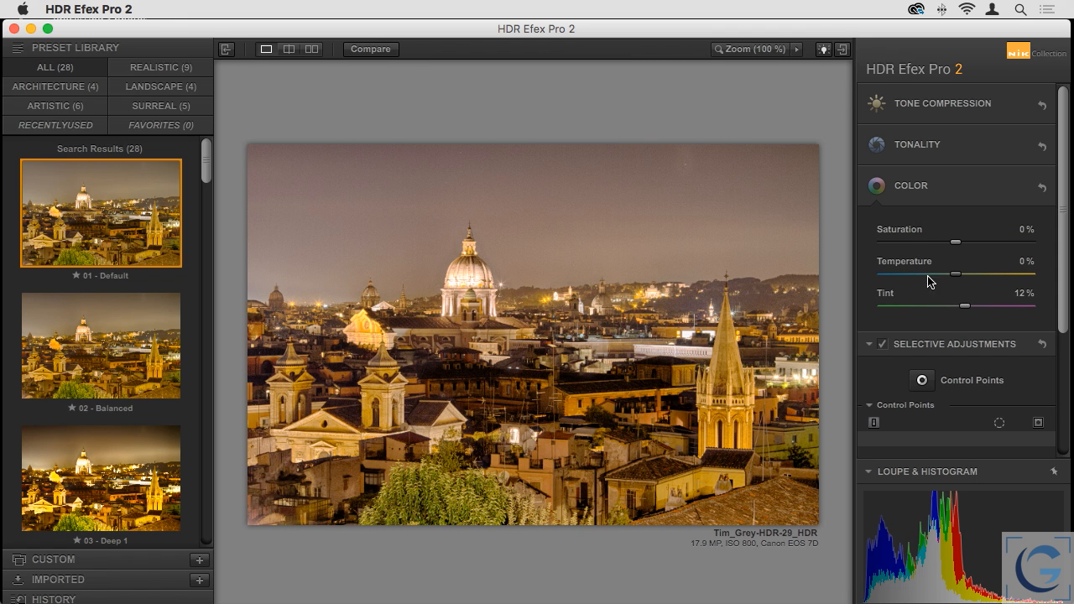
double_click(966, 310)
Step: Cool the cityscape again with Temperature at -58% and Tint at 14%
left_click_drag(955, 275, 967, 311)
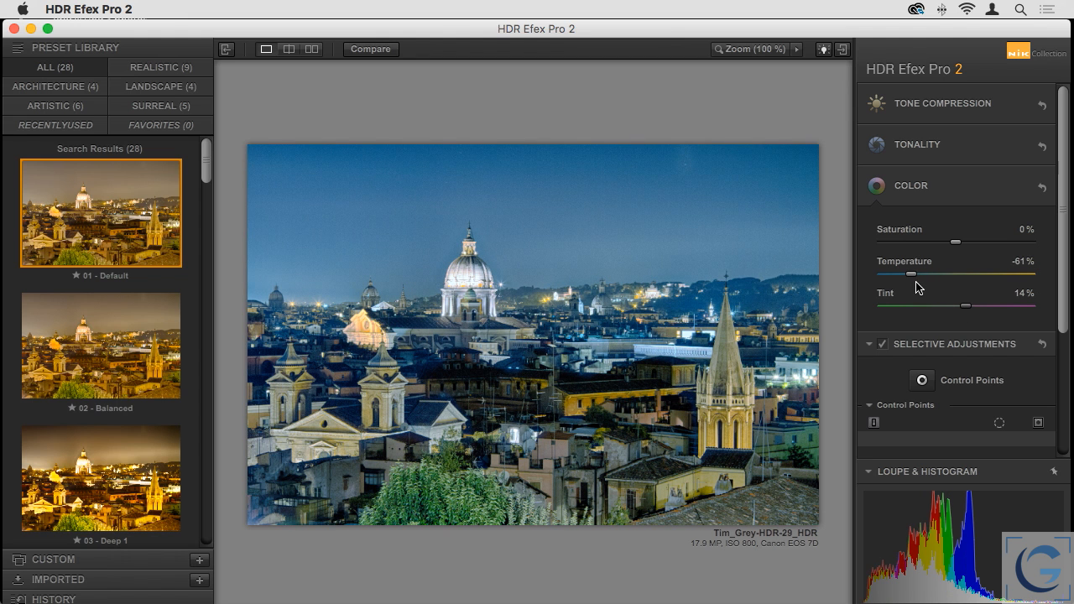
left_click_drag(913, 278, 916, 281)
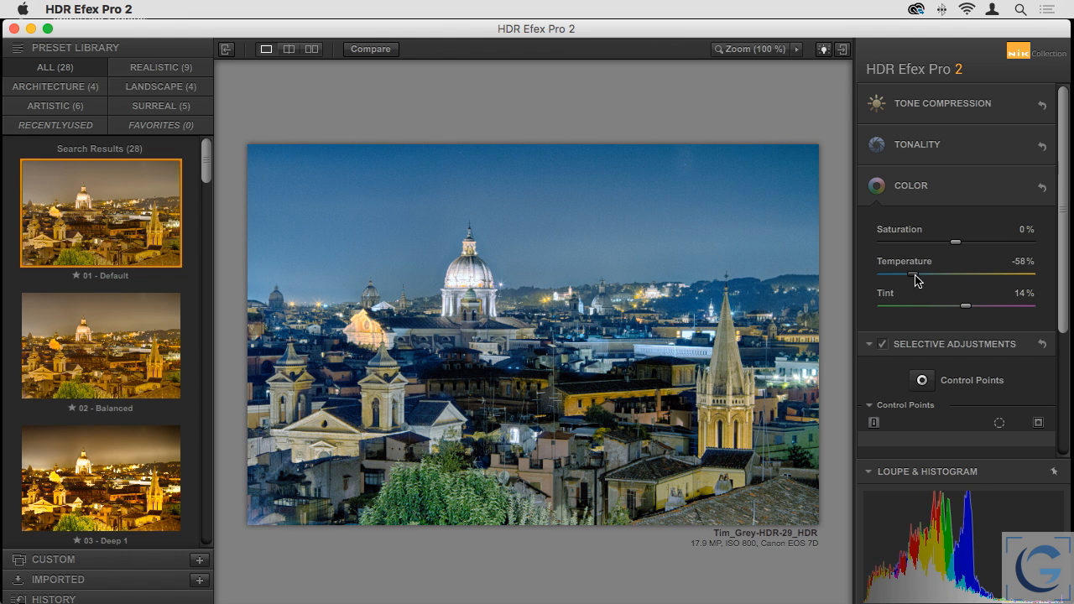
Step: Make the cityscape black and white with Saturation at -100% and reset Temperature and Tint to 0%
left_click_drag(955, 241, 869, 243)
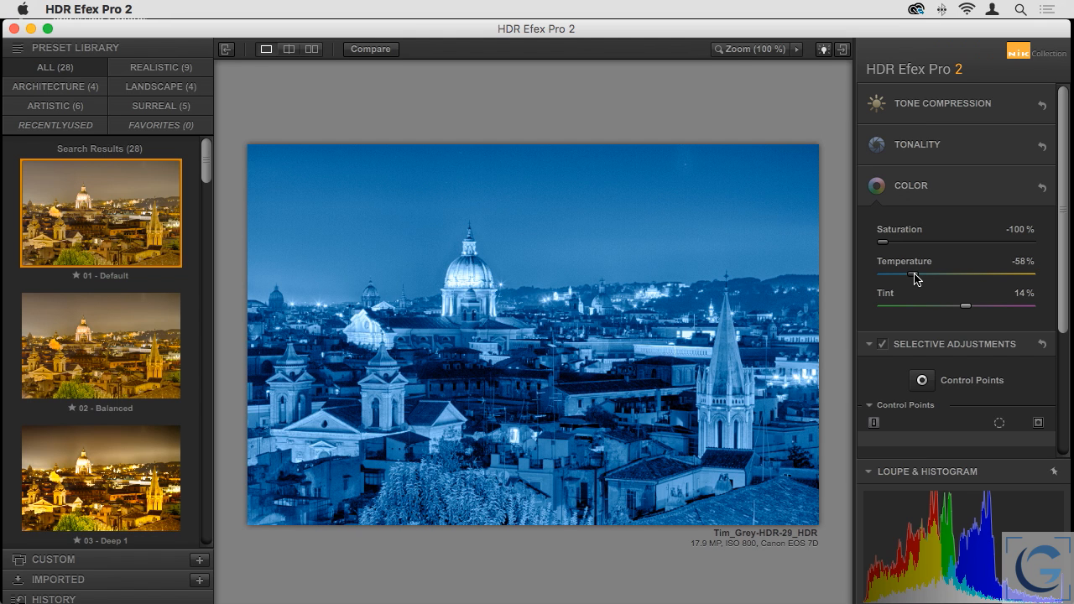
left_click_drag(913, 274, 916, 275)
double_click(917, 274)
double_click(965, 307)
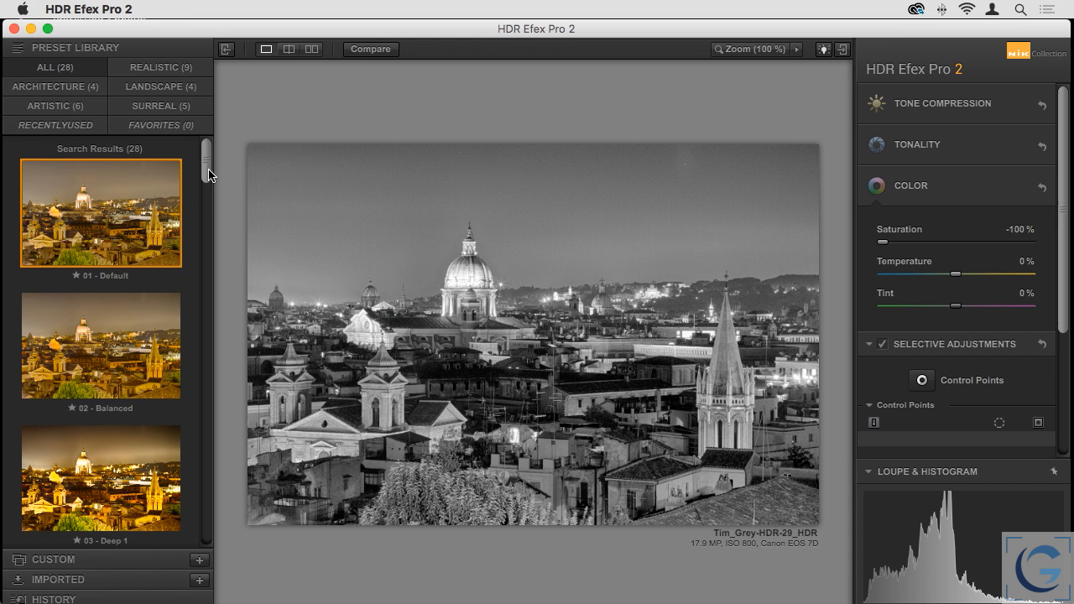
Step: Show the original image for comparison and return to the black-and-white version
left_click_drag(206, 149, 220, 130)
left_click(370, 51)
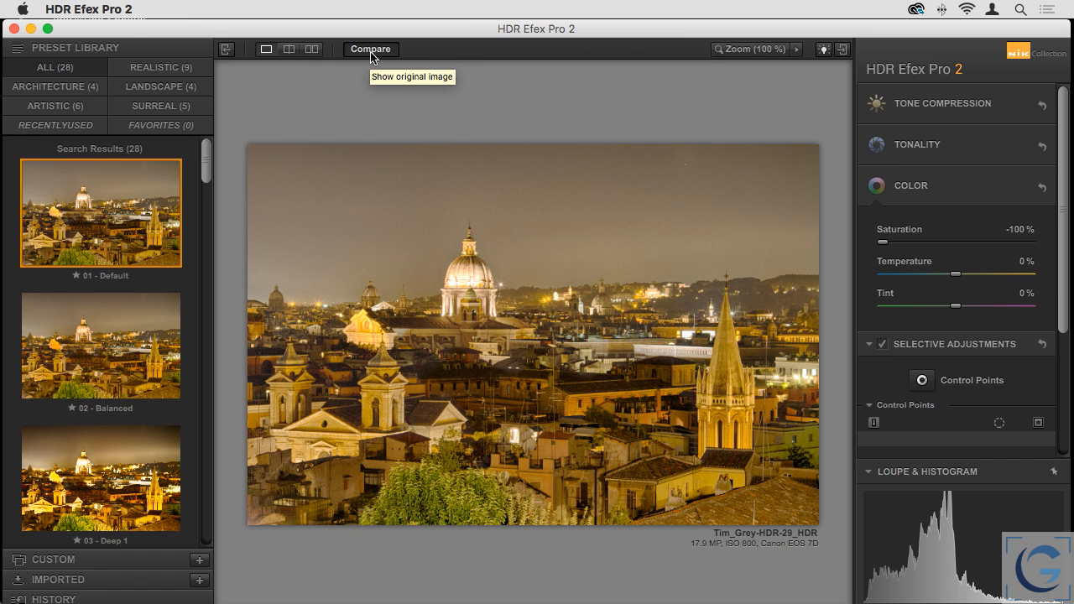
left_click(372, 53)
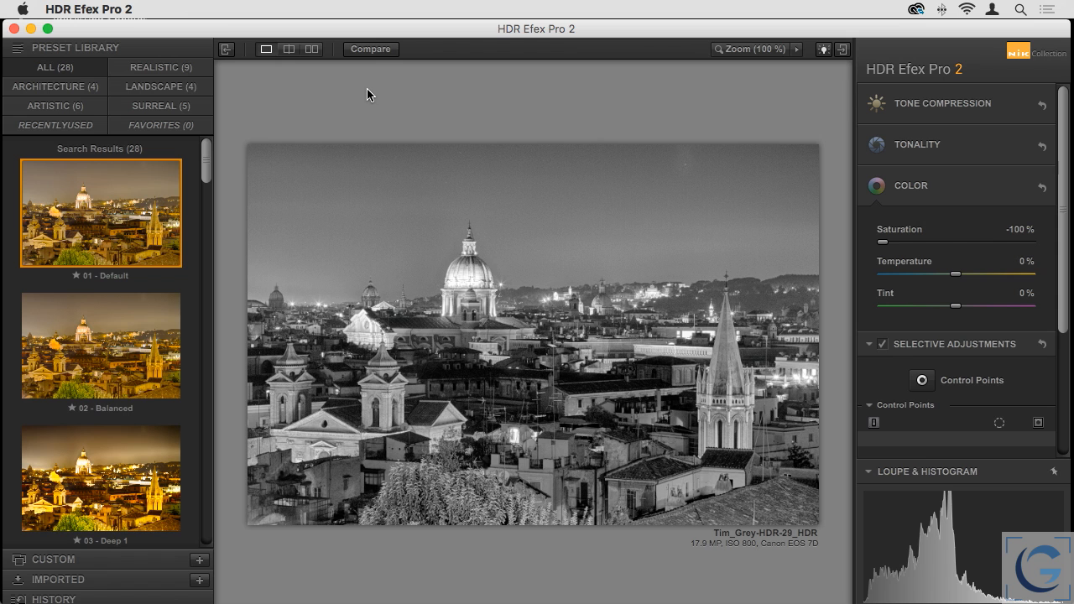
Step: Compare the original and edited image in the split preview, switching the divider's orientation, finishing vertical, and shifting it near the centre
left_click(288, 49)
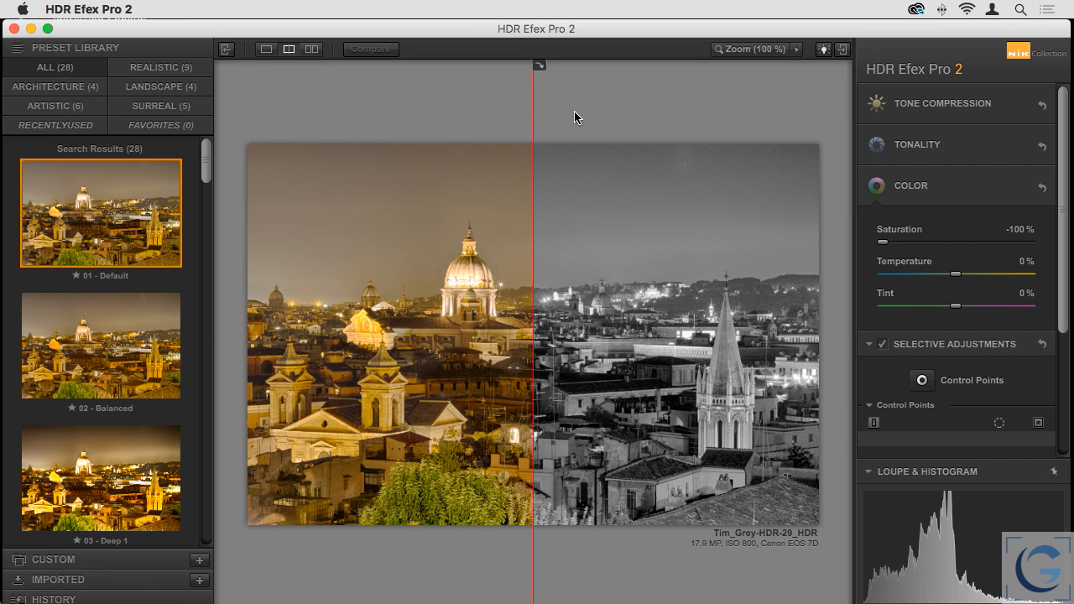
left_click(538, 64)
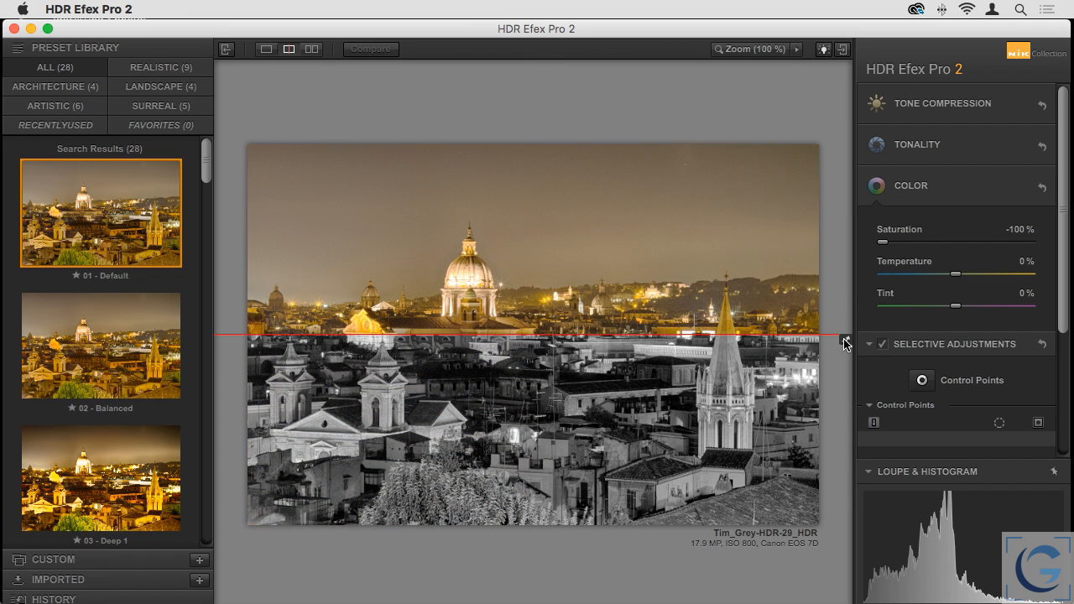
left_click(845, 339)
left_click(540, 65)
left_click(845, 339)
mouse_move(534, 302)
left_mouse_down()
mouse_move(761, 304)
mouse_move(361, 305)
mouse_move(784, 308)
mouse_move(321, 315)
mouse_move(530, 309)
left_mouse_up()
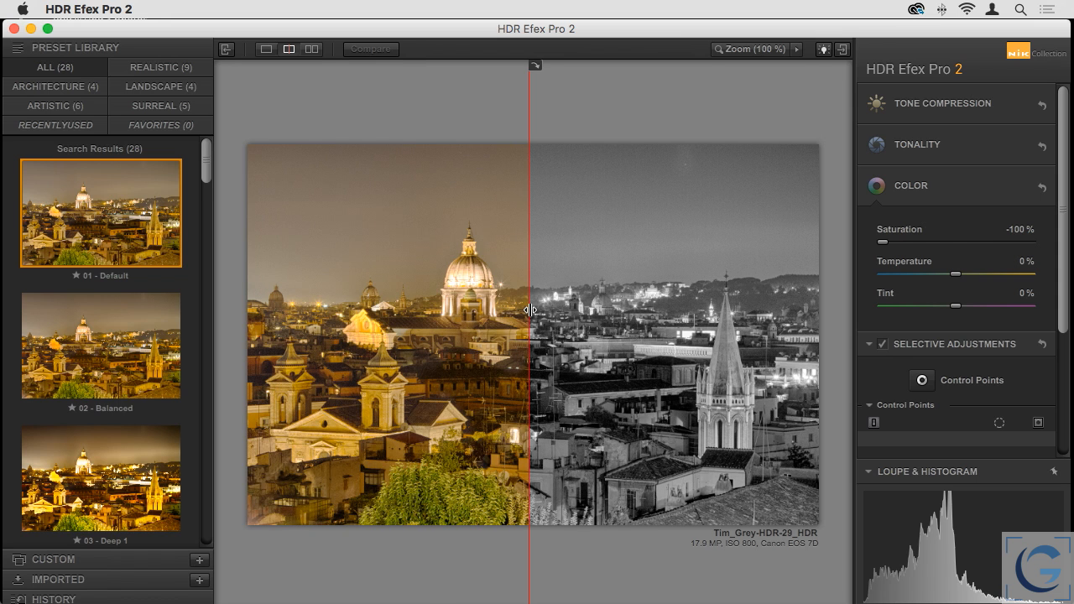
mouse_move(530, 309)
left_mouse_down()
mouse_move(367, 309)
mouse_move(617, 310)
mouse_move(541, 311)
left_mouse_up()
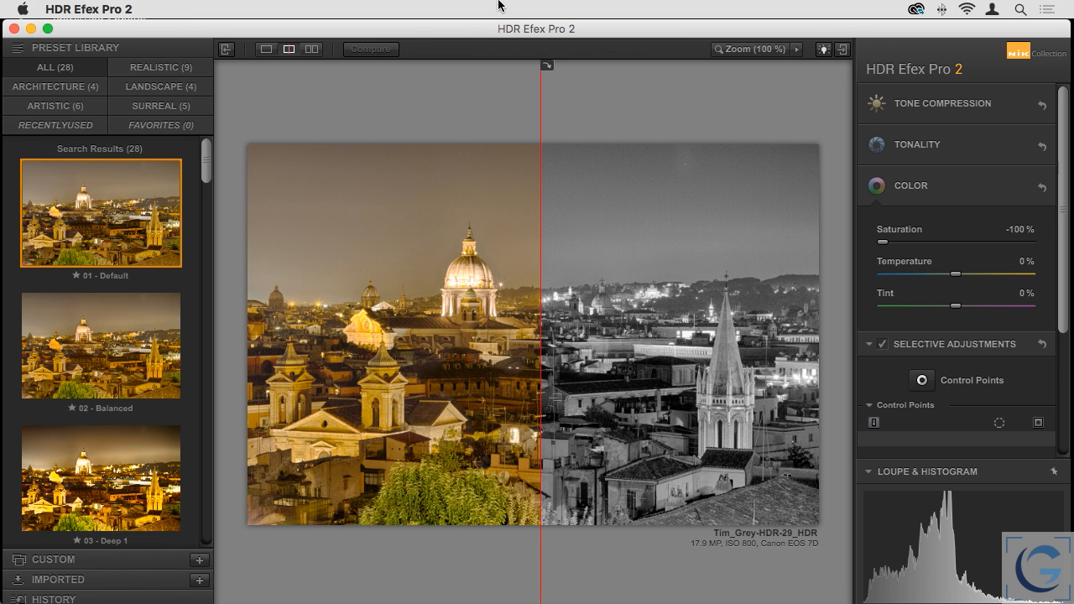
Step: Compare the original and edited versions as two separate images, alternating side-by-side and stacked layouts and finishing stacked
left_click(311, 48)
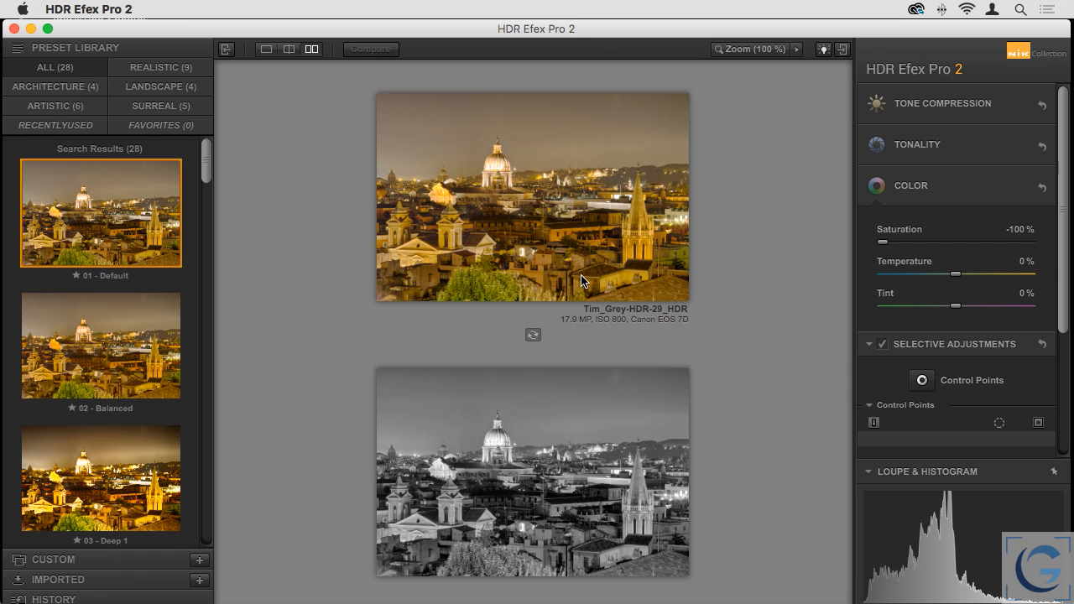
left_click(532, 335)
left_click(532, 335)
left_click(532, 336)
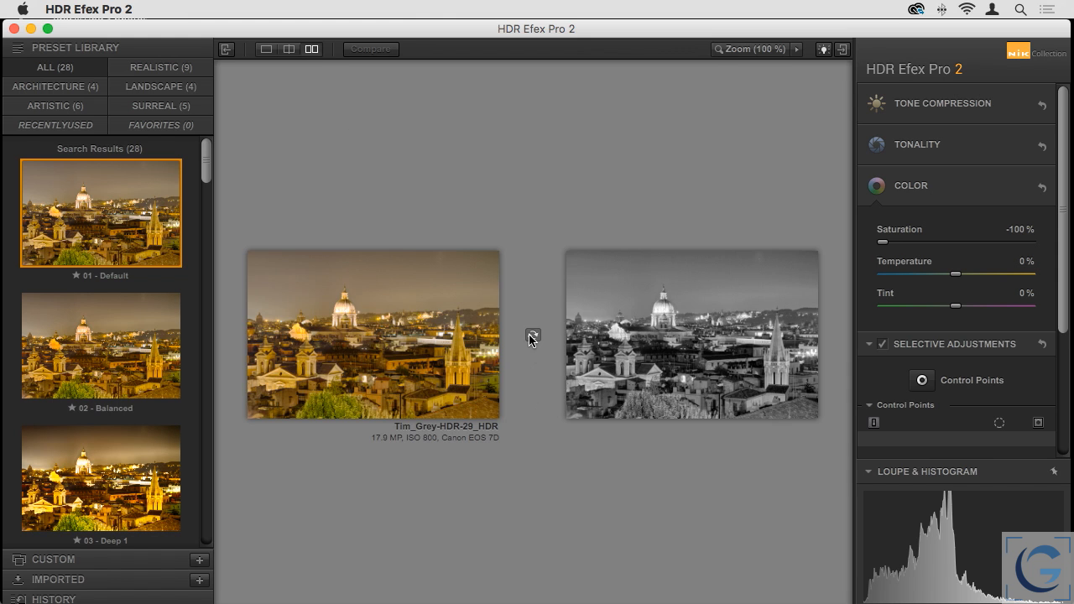
left_click(533, 336)
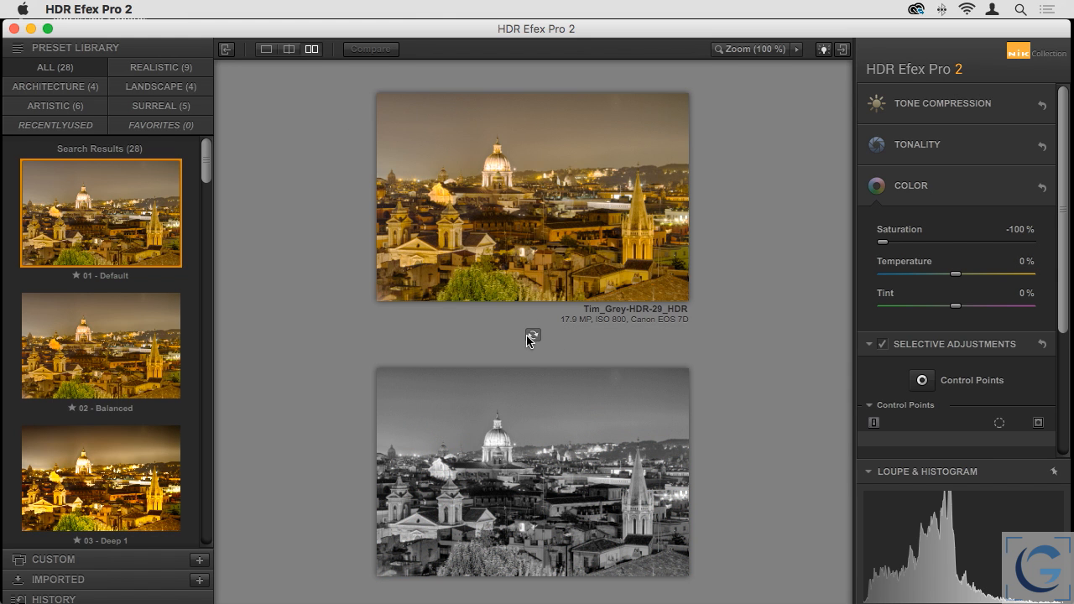
Step: Cycle the comparison through the two-image and split layouts, adjust the split divider, and return to the single-image preview
left_click(533, 336)
left_click(533, 336)
left_click(289, 50)
mouse_move(535, 270)
left_mouse_down()
mouse_move(671, 266)
mouse_move(383, 263)
mouse_move(712, 269)
mouse_move(347, 268)
mouse_move(760, 269)
mouse_move(489, 270)
mouse_move(527, 268)
left_mouse_up()
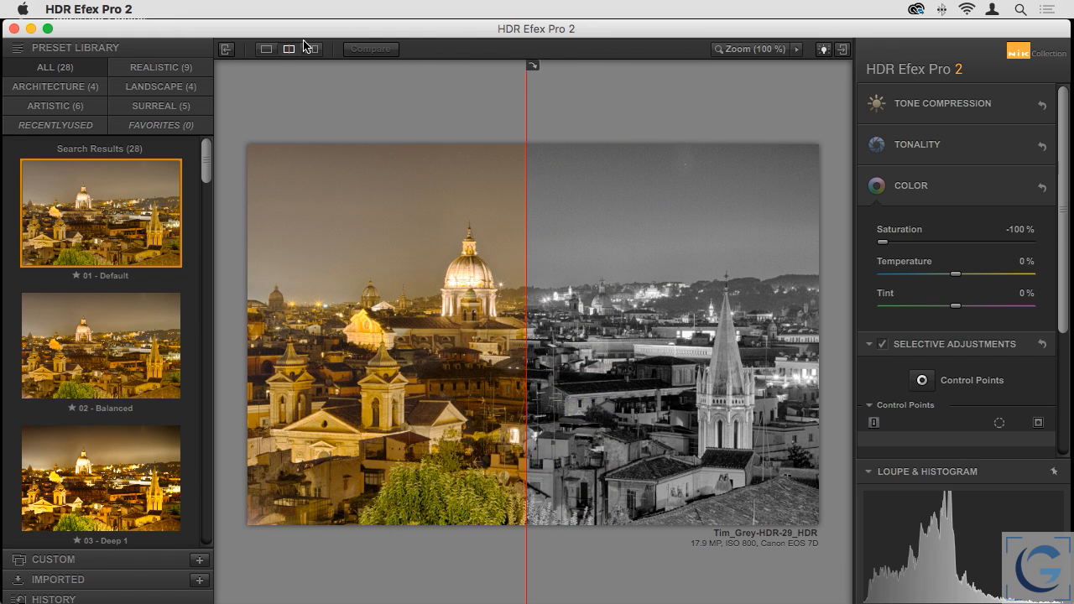
left_click(267, 49)
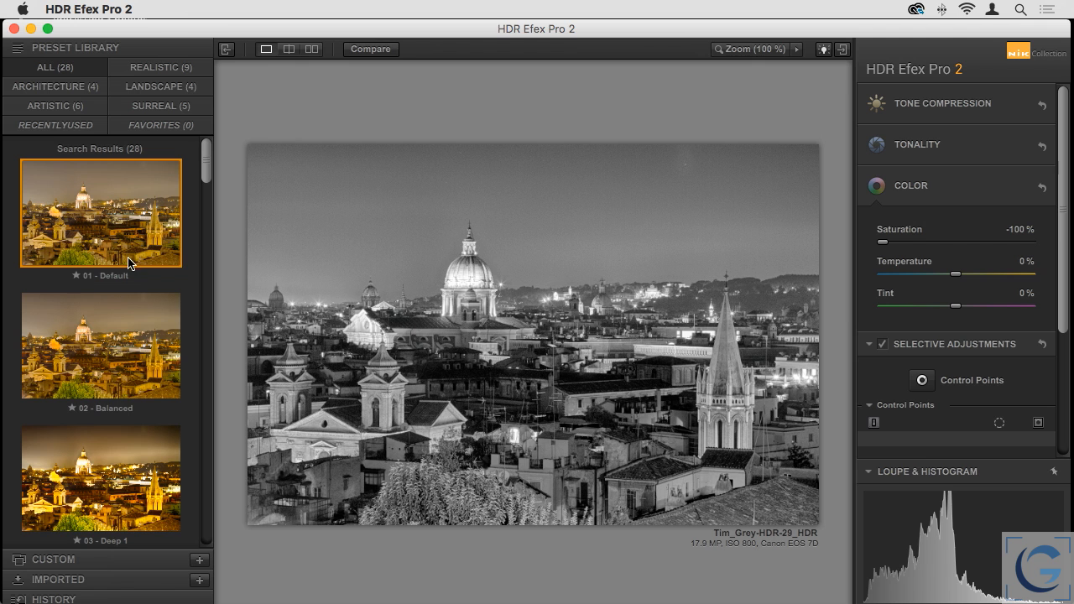
Step: Browse the preset library's Realistic, Architecture, Landscape, Artistic, Surreal and Favorites categories, finishing on all presets
left_click(159, 71)
left_click(96, 90)
left_click(140, 91)
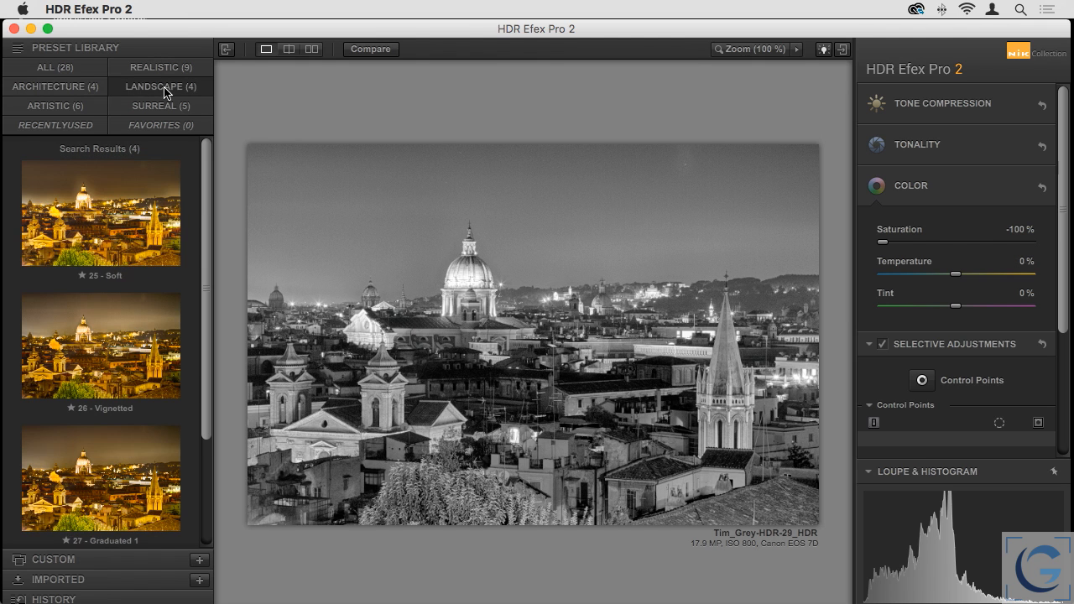
left_click(100, 109)
left_click(154, 112)
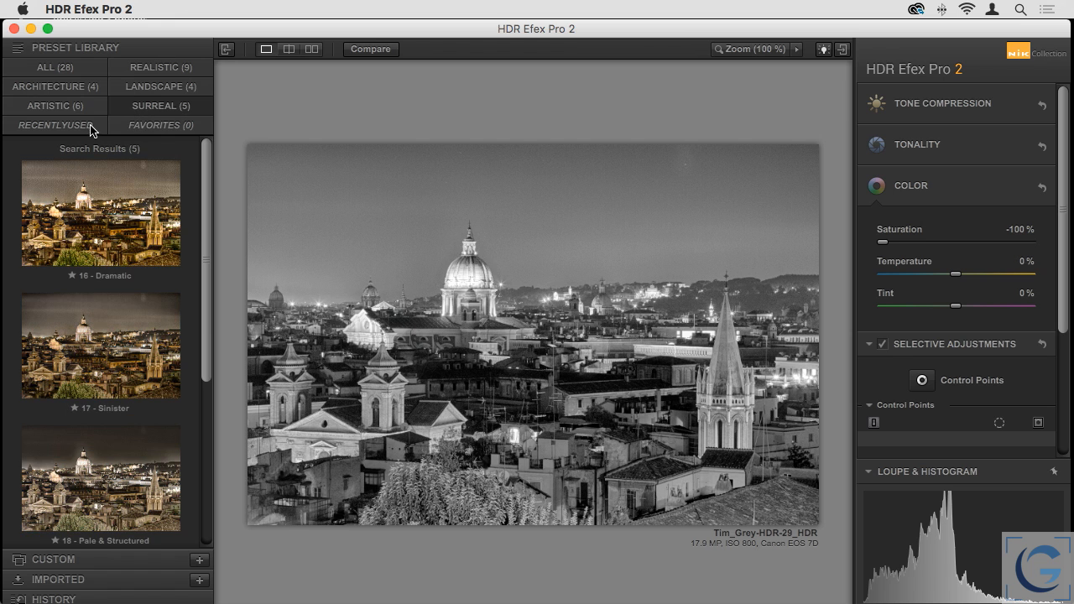
left_click(143, 127)
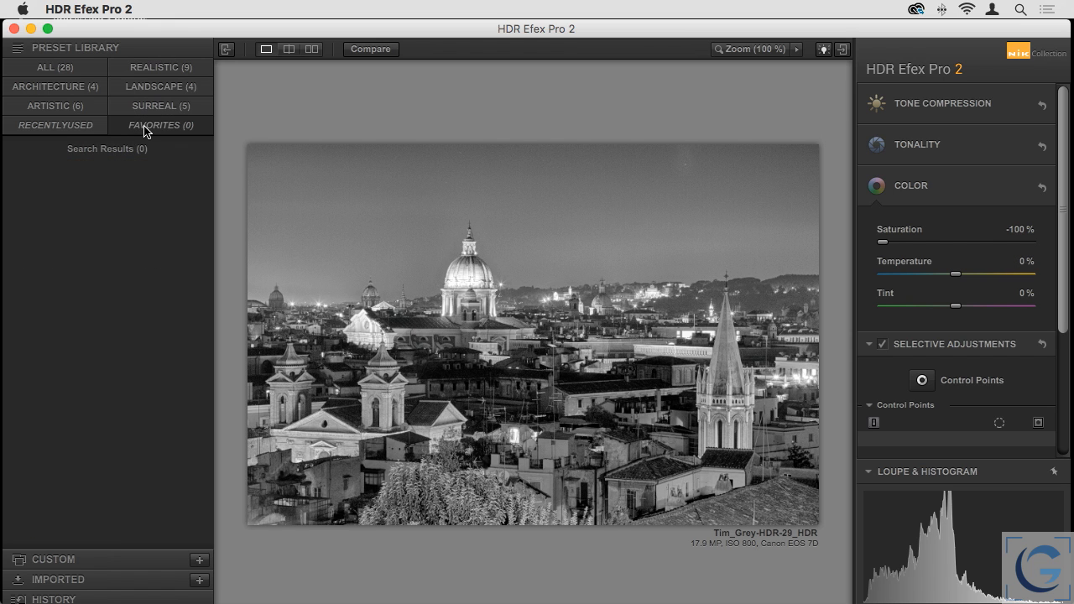
left_click(79, 71)
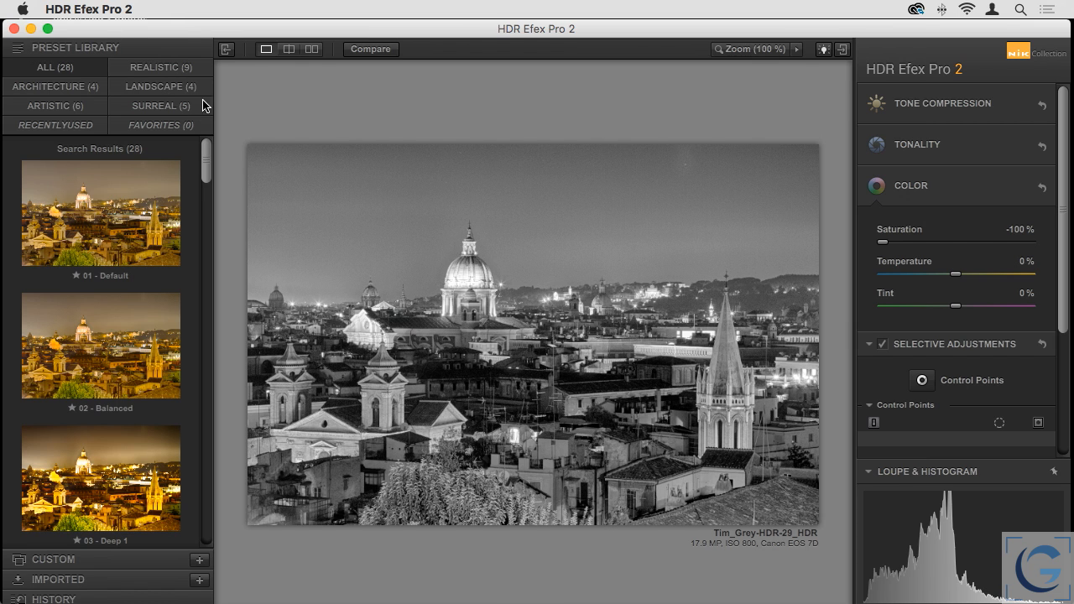
Step: Save the current adjustments as a custom preset named with the author's first name in possessive form followed by Black & White
scroll(931, 177, "down", 5)
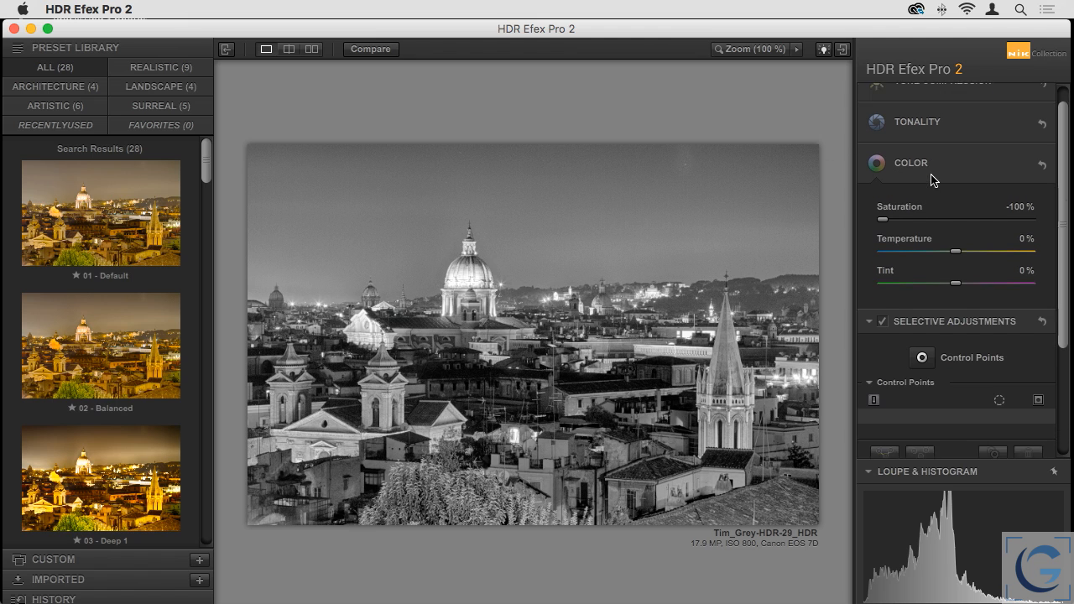
scroll(931, 178, "down", 2)
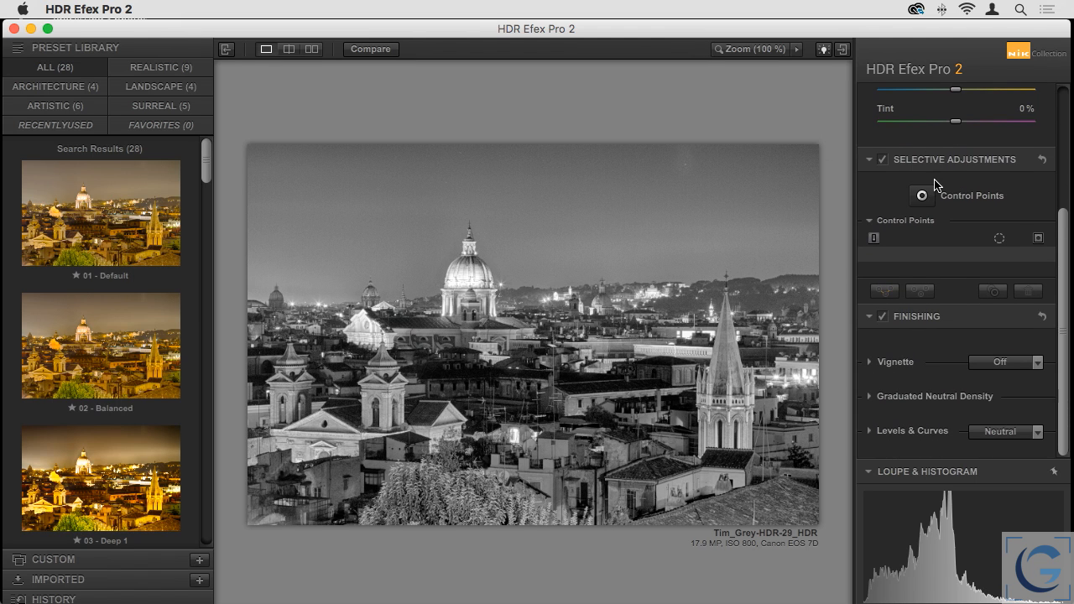
scroll(935, 183, "up", 3)
scroll(935, 183, "up", 5)
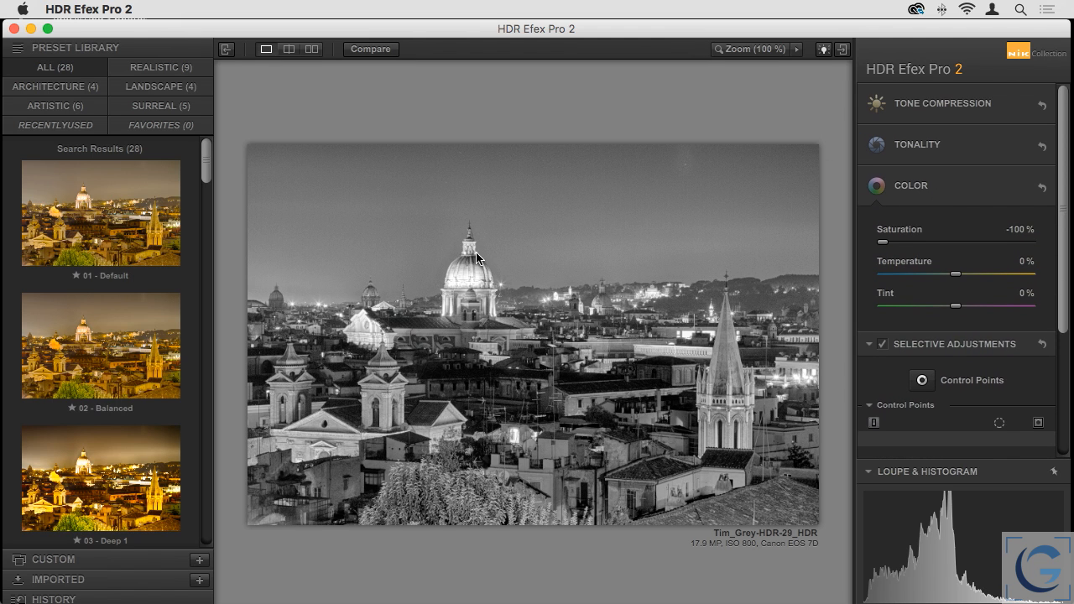
left_click(200, 561)
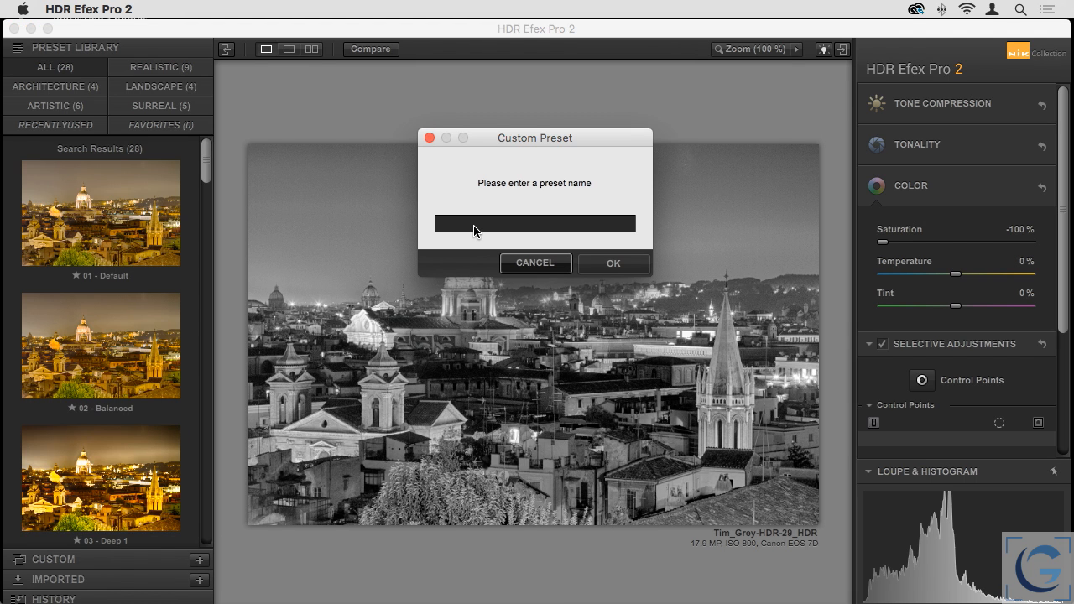
type("Tim's Black & White")
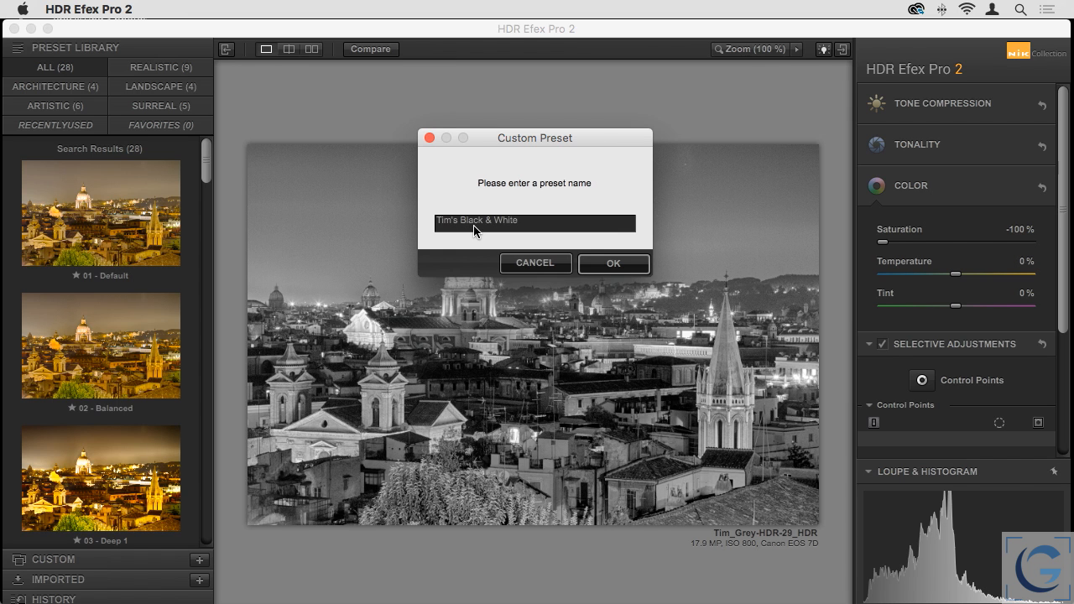
left_click(606, 262)
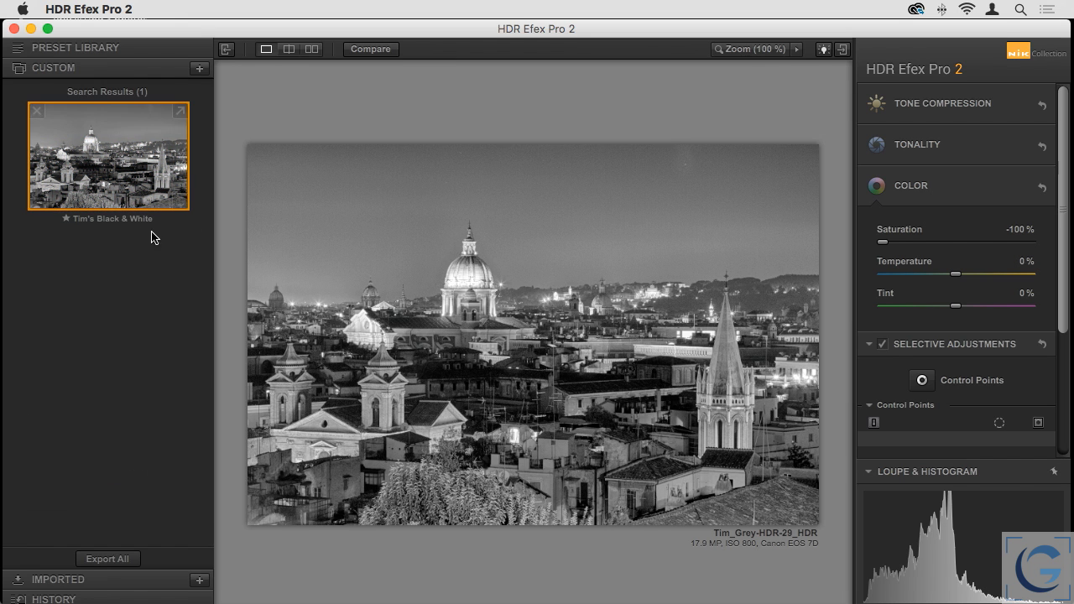
Step: Mark the custom black-and-white preset as a favorite and show the favorites in the preset library
left_click(66, 219)
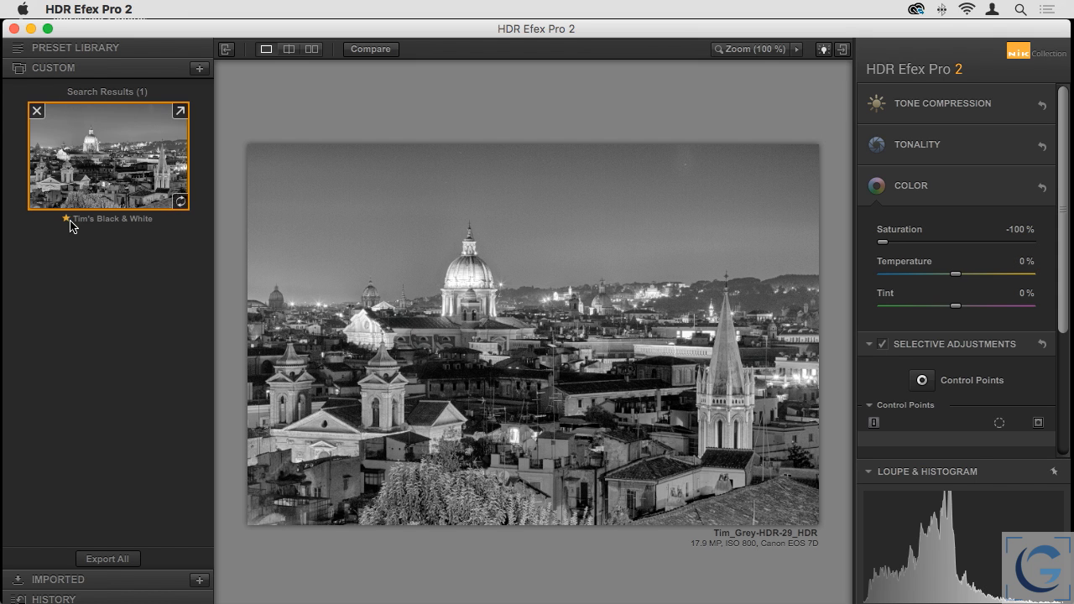
left_click(84, 50)
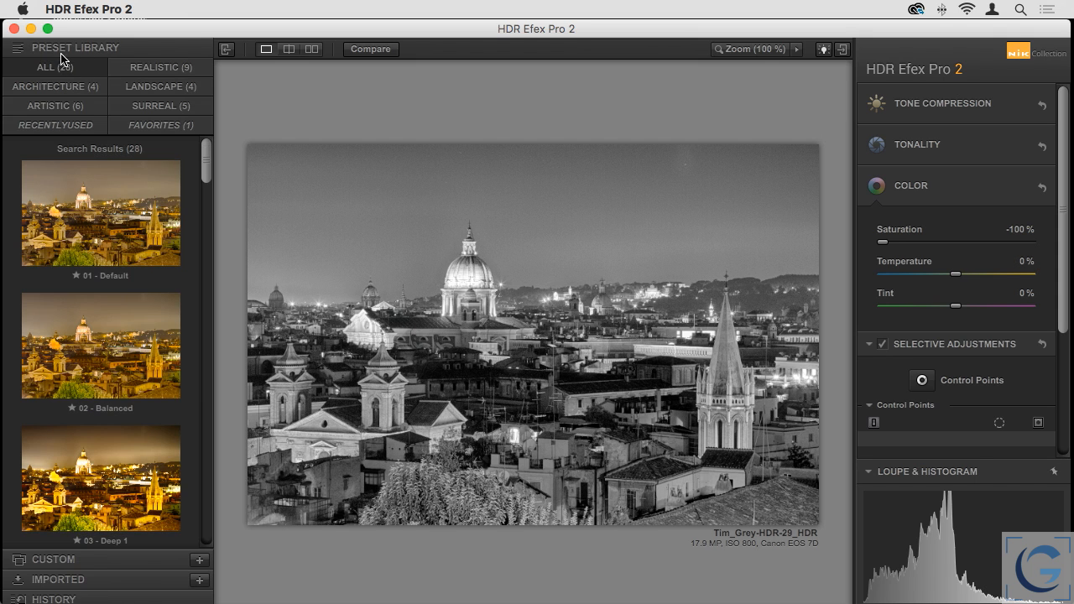
left_click(155, 126)
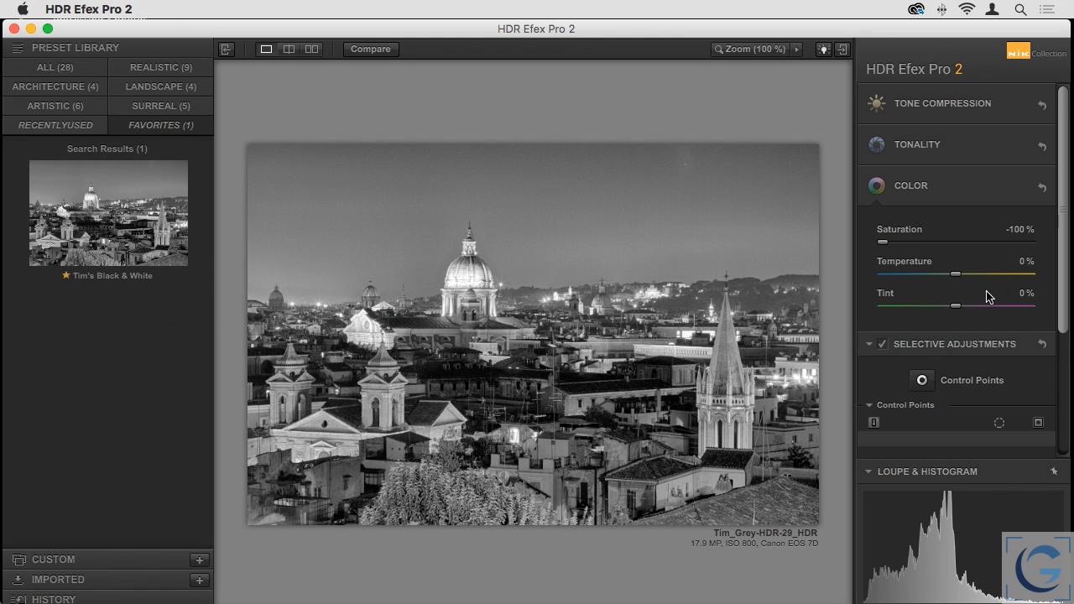
Step: Add a selective control point on the church spire and lower its exposure
scroll(988, 296, "down", 1)
scroll(987, 297, "down", 5)
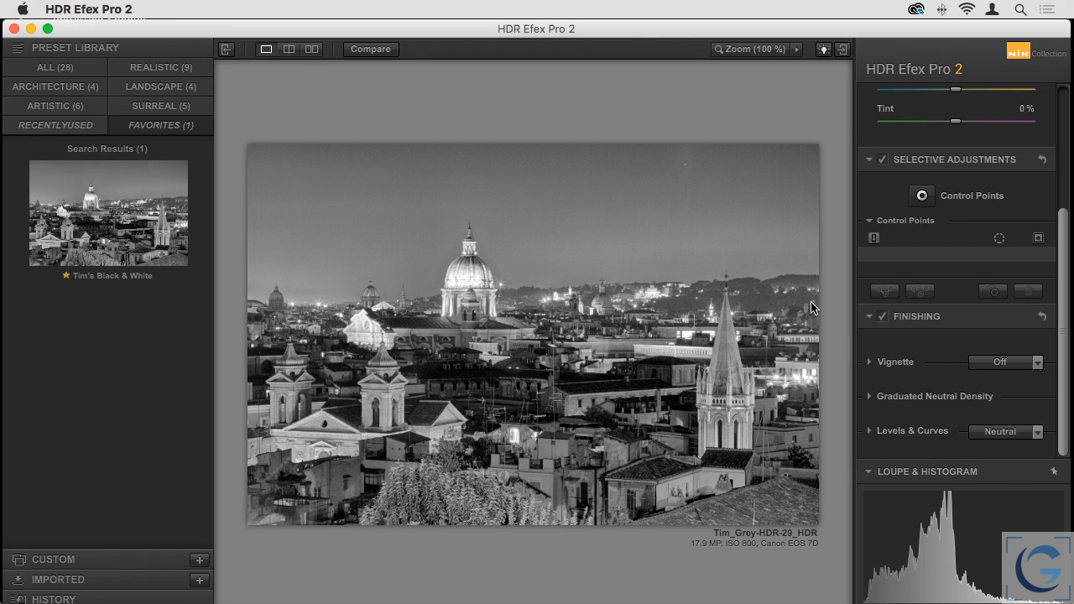
left_click(919, 198)
left_click(727, 352)
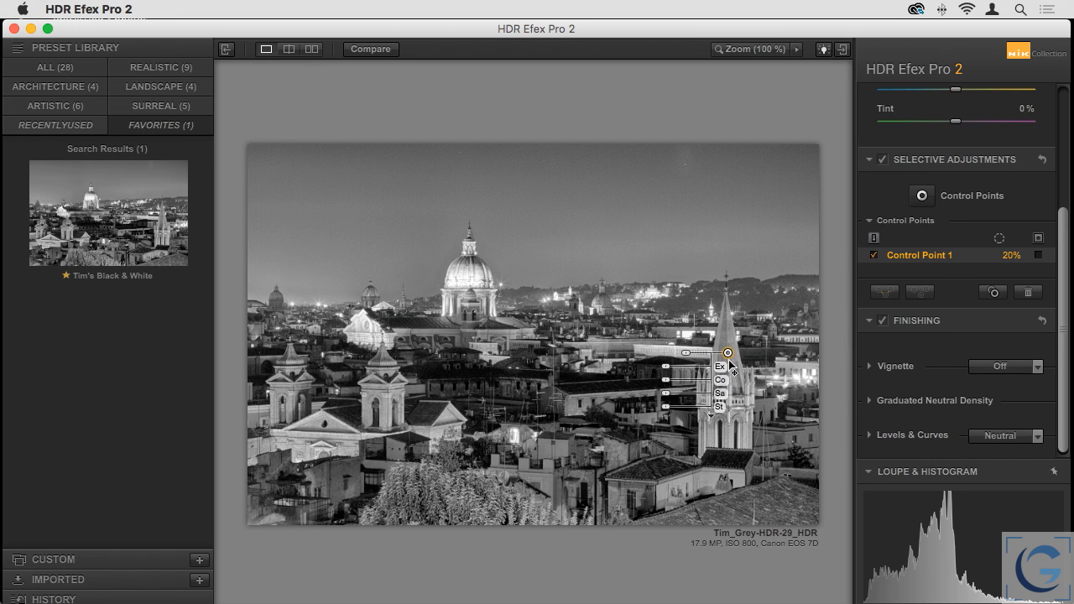
mouse_move(665, 367)
left_mouse_down()
mouse_move(648, 370)
mouse_move(679, 372)
left_mouse_up()
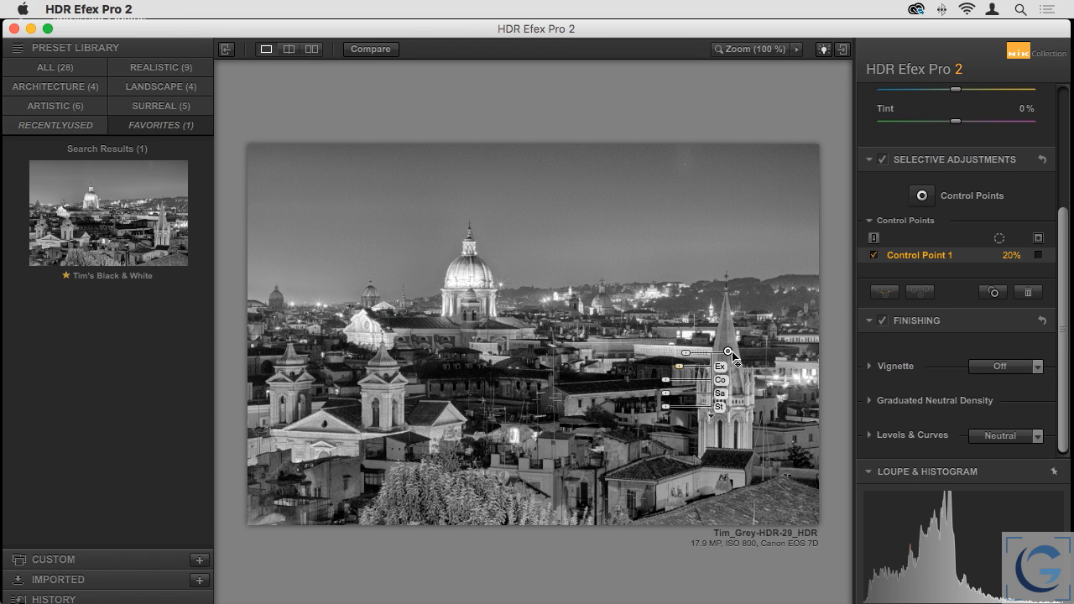
Step: Move the control point over the sky, beside the dome and onto the foreground tree, enlarging its area to 42%
left_click_drag(728, 355, 560, 222)
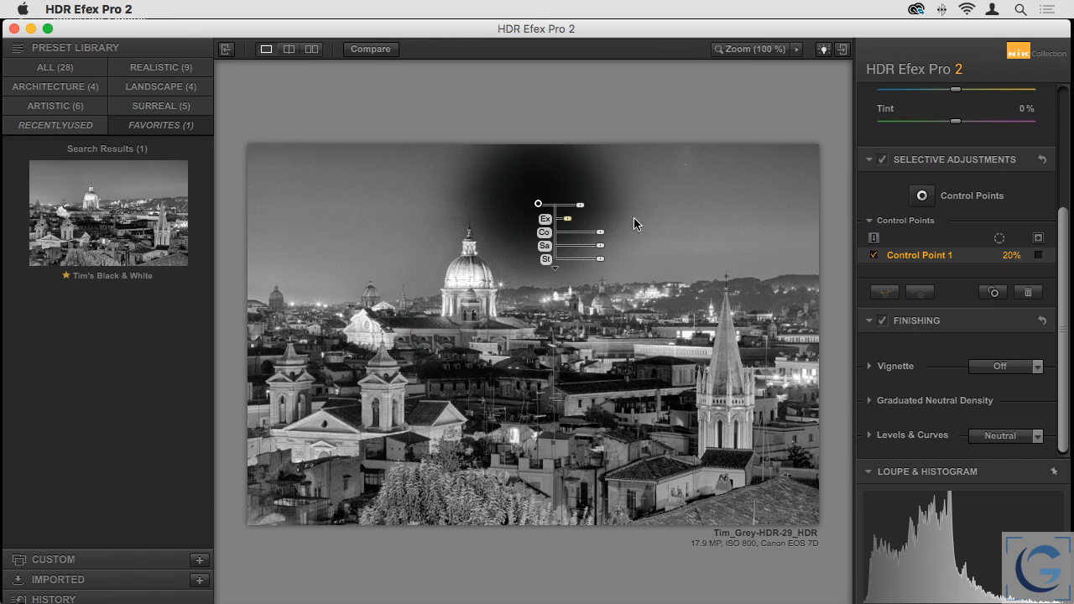
left_click_drag(543, 213, 431, 258)
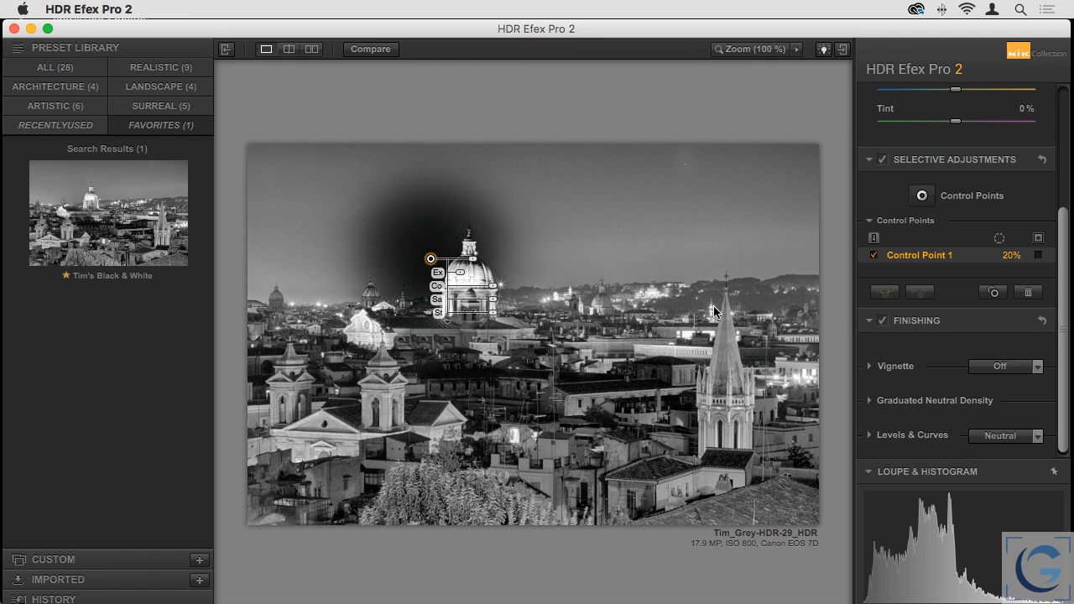
left_click_drag(431, 258, 471, 501)
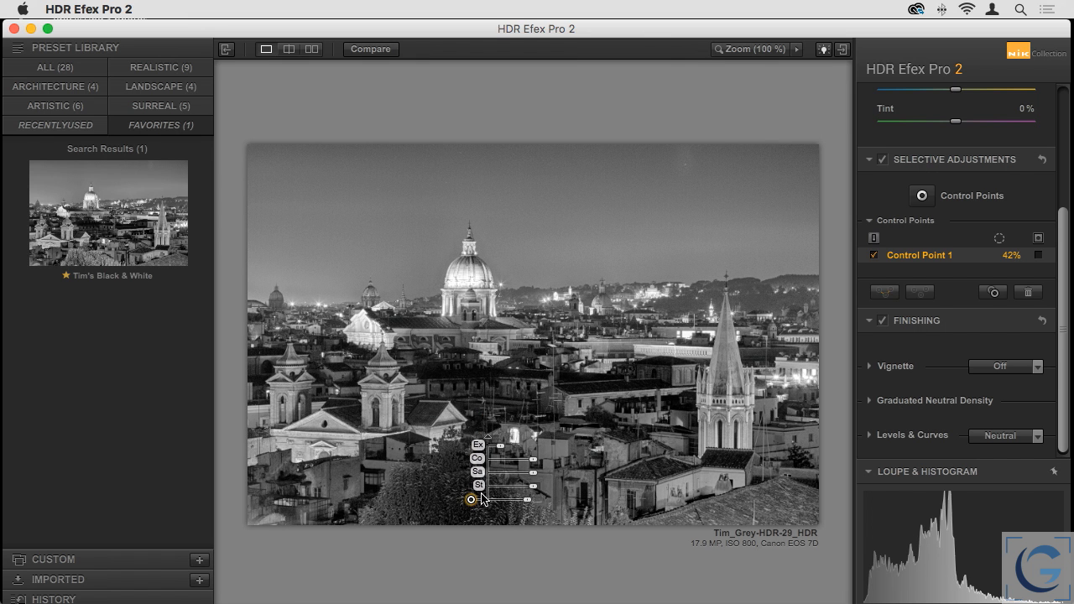
Step: Fine-tune the tree control point's exposure and enlarge its area to 52%, then delete the control point
left_click_drag(504, 450, 501, 450)
mouse_move(527, 501)
left_mouse_down()
mouse_move(537, 503)
mouse_move(515, 505)
mouse_move(537, 505)
left_mouse_up()
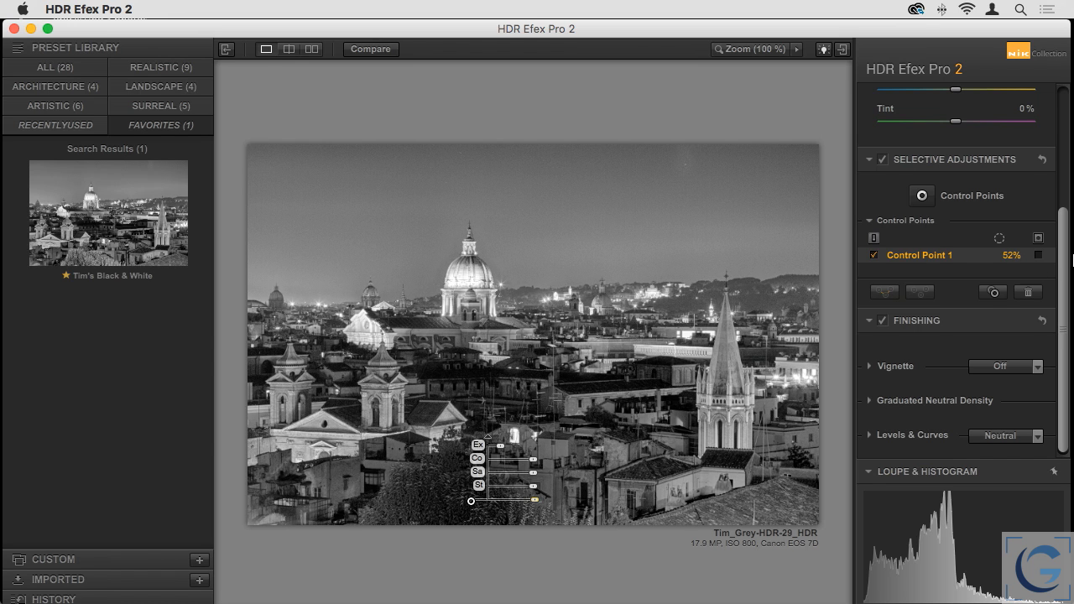
left_click(1030, 293)
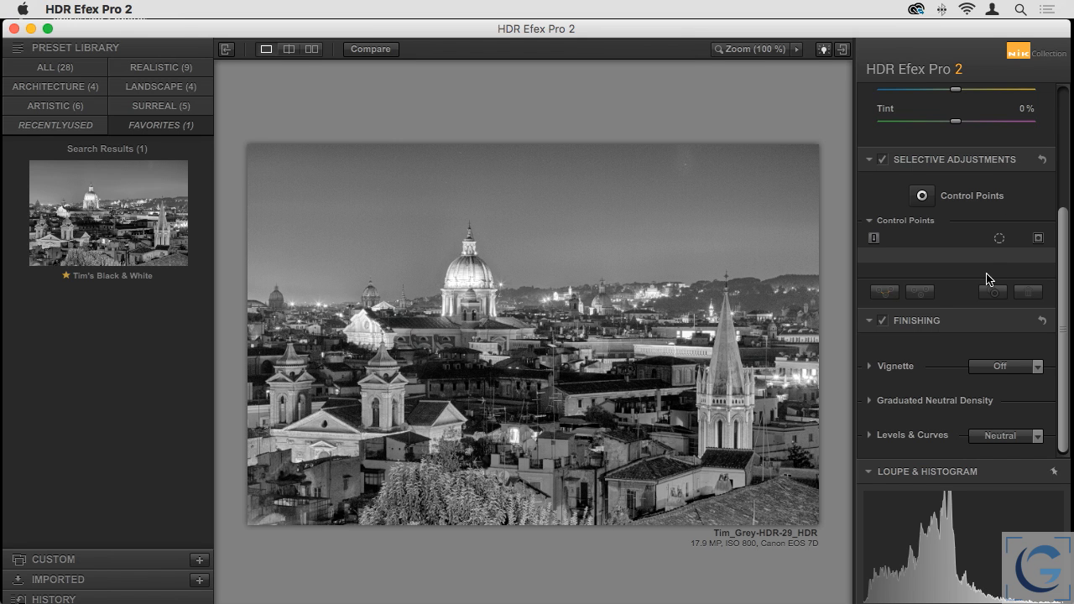
Step: Set the Vignette Amount to -9% and expand the Graduated Neutral Density and Levels & Curves controls
left_click(870, 366)
scroll(950, 344, "down", 4)
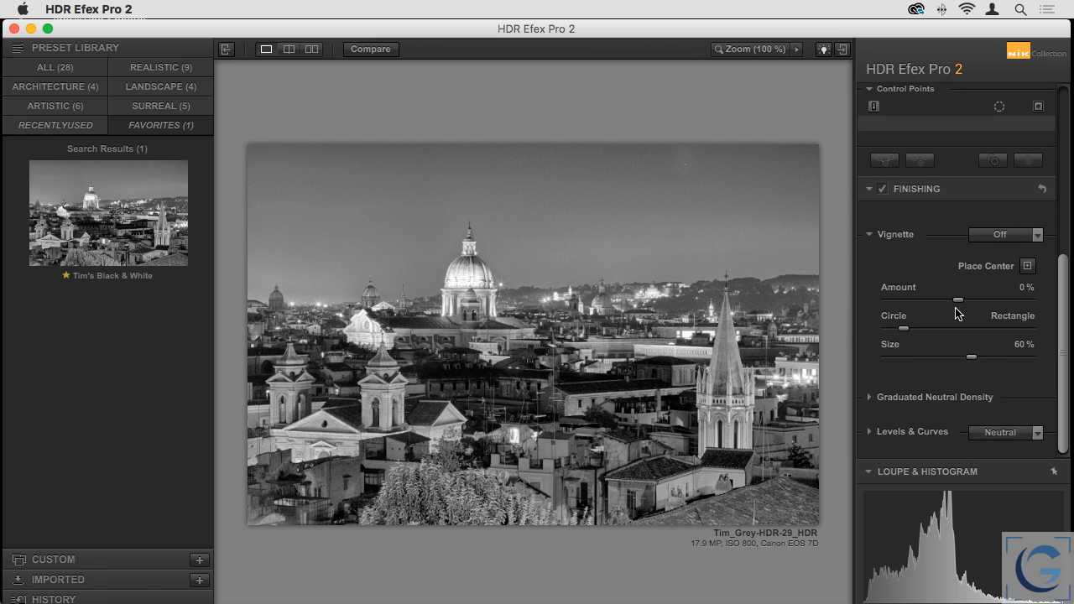
mouse_move(953, 301)
left_mouse_down()
mouse_move(940, 304)
mouse_move(952, 302)
left_mouse_up()
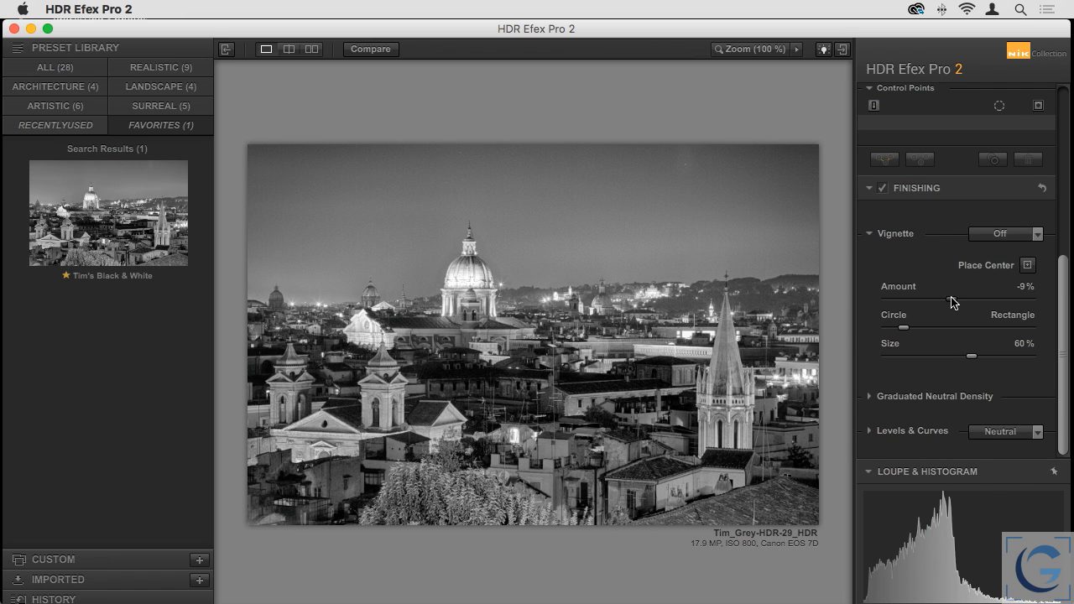
left_click(873, 401)
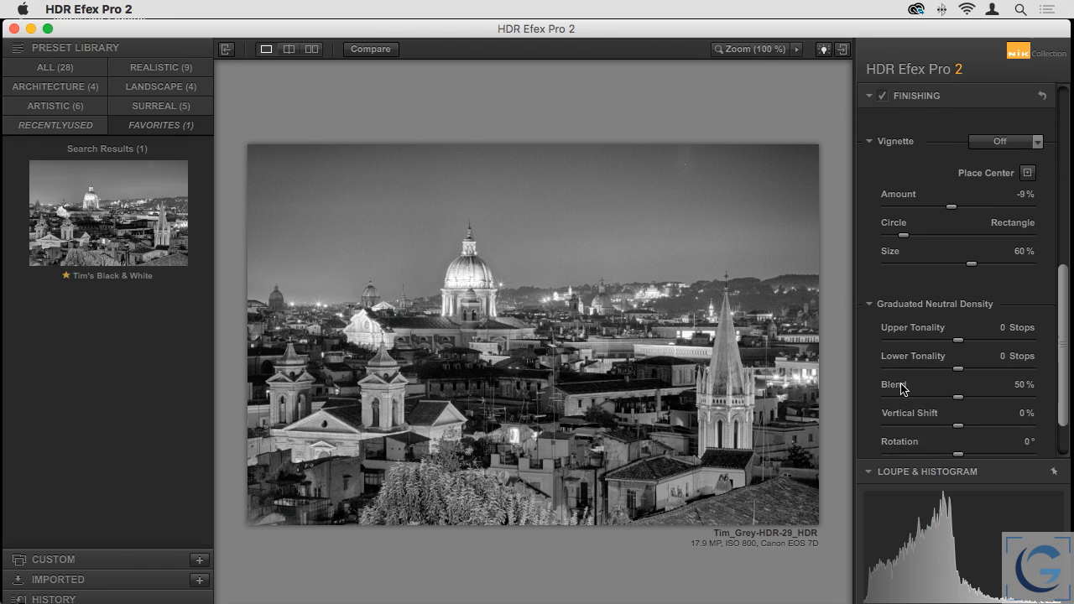
left_click(871, 431)
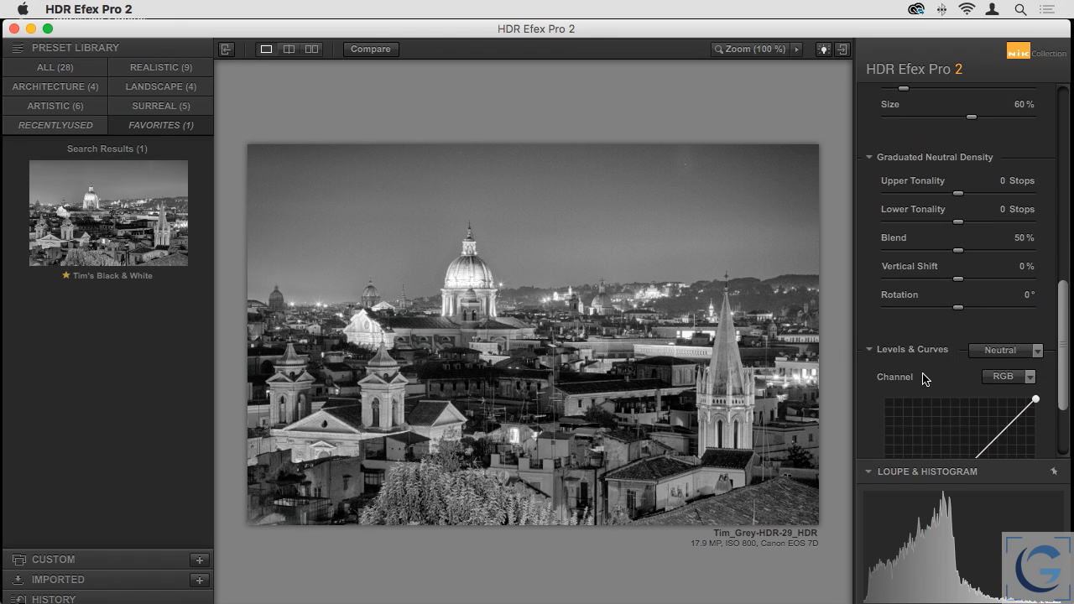
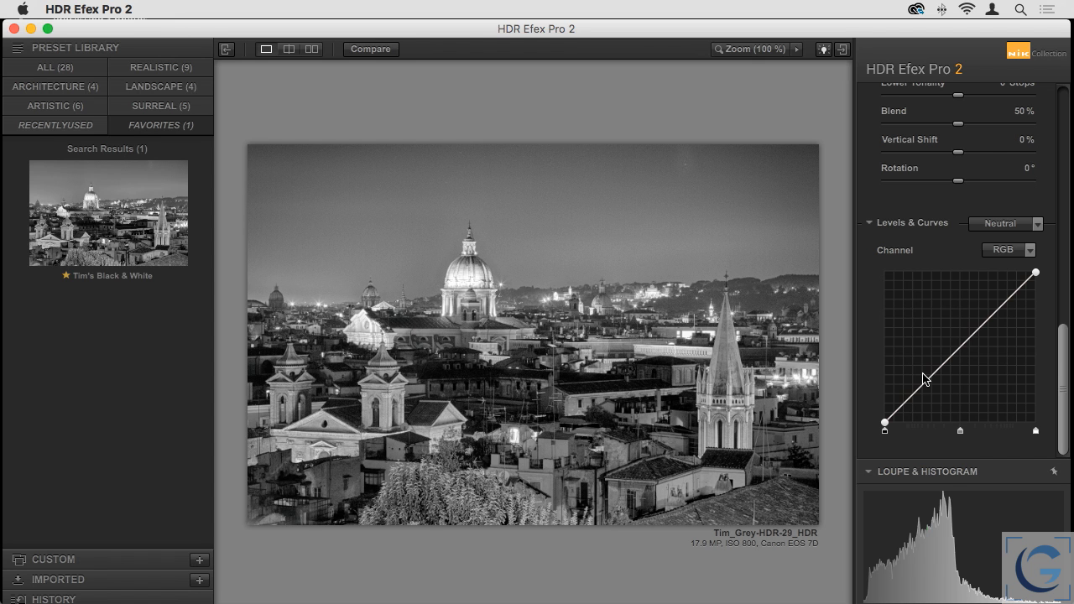
Step: Save the black-and-white HDR cityscape back to Lightroom and select the finished image there
key("Return")
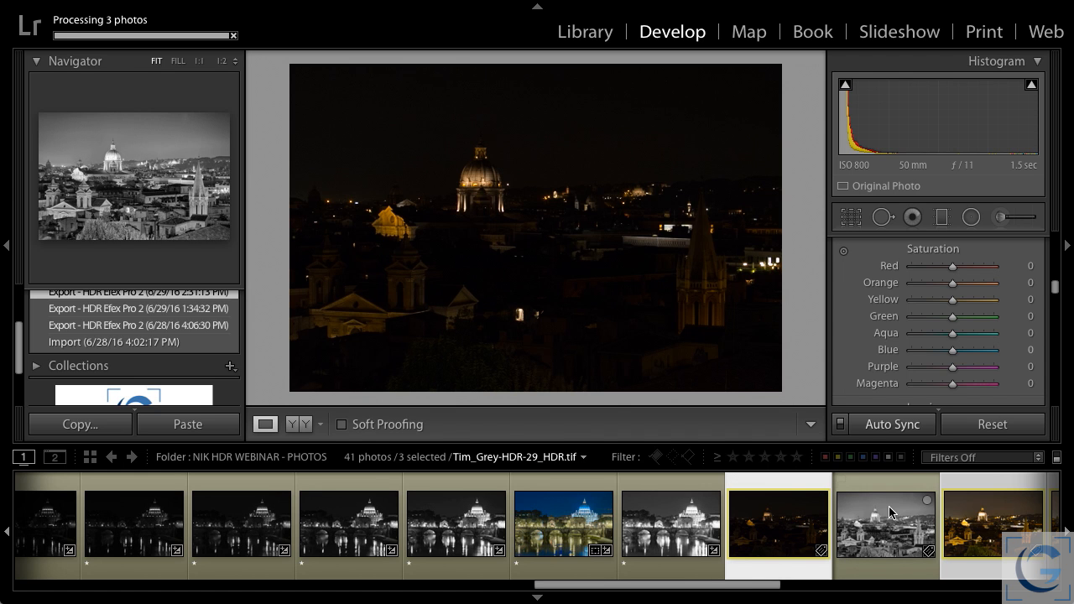
left_click(875, 551)
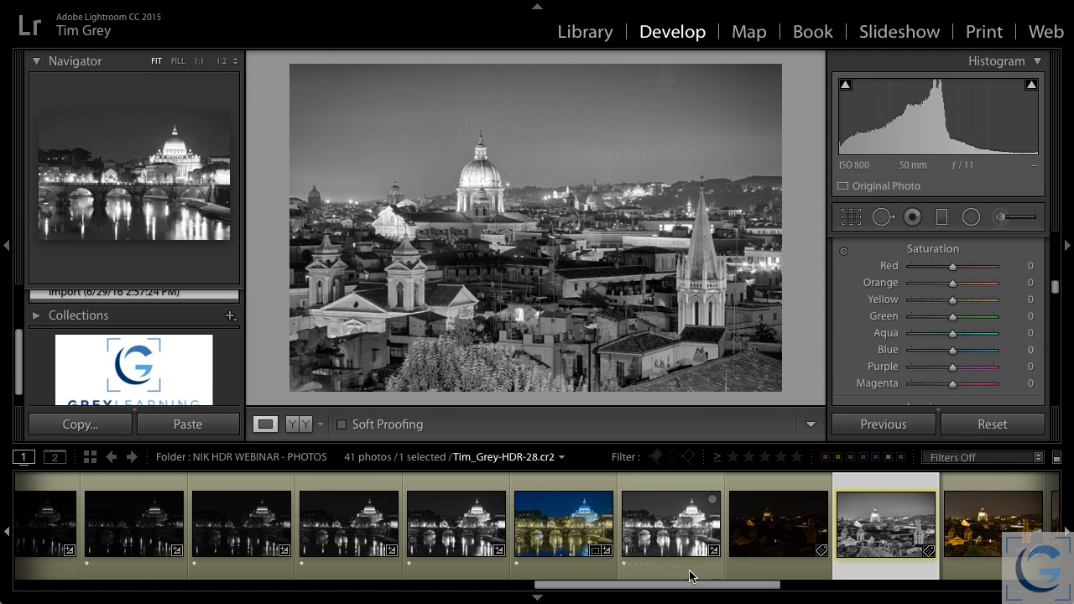
Step: Select the three bracketed red barn exposures and export them with the HDR Efex Pro 2 preset for merging
left_click_drag(736, 586, 938, 569)
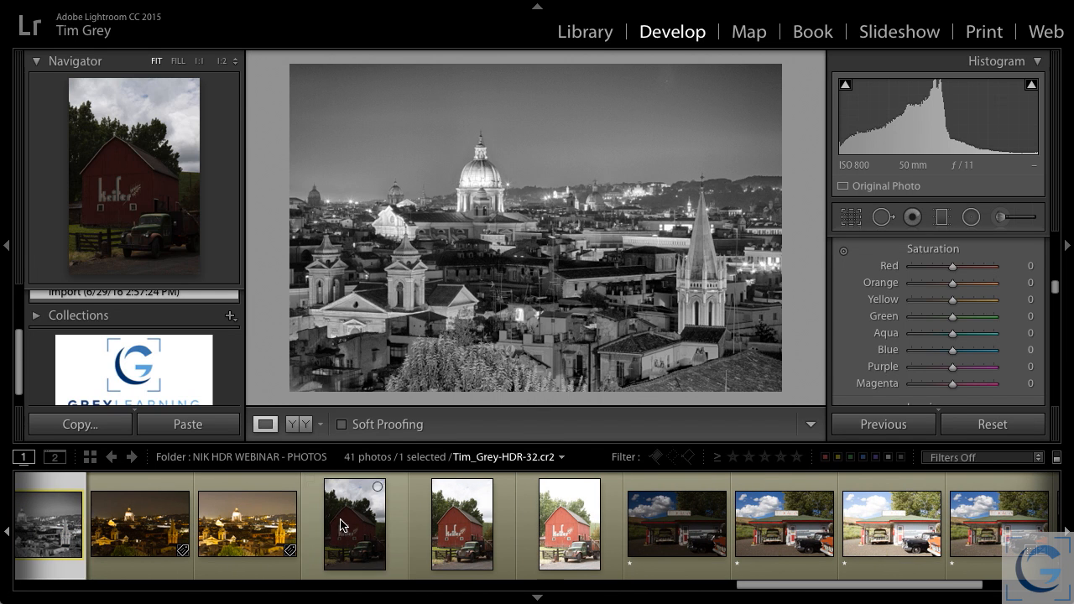
left_click(351, 524)
left_click(564, 523, "shift")
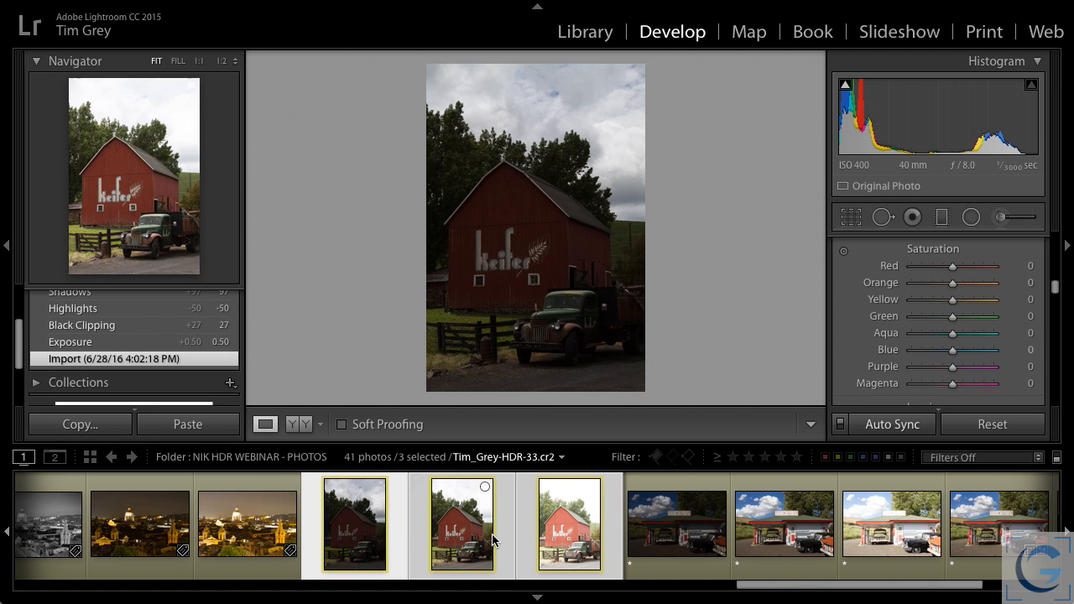
left_click(126, 9)
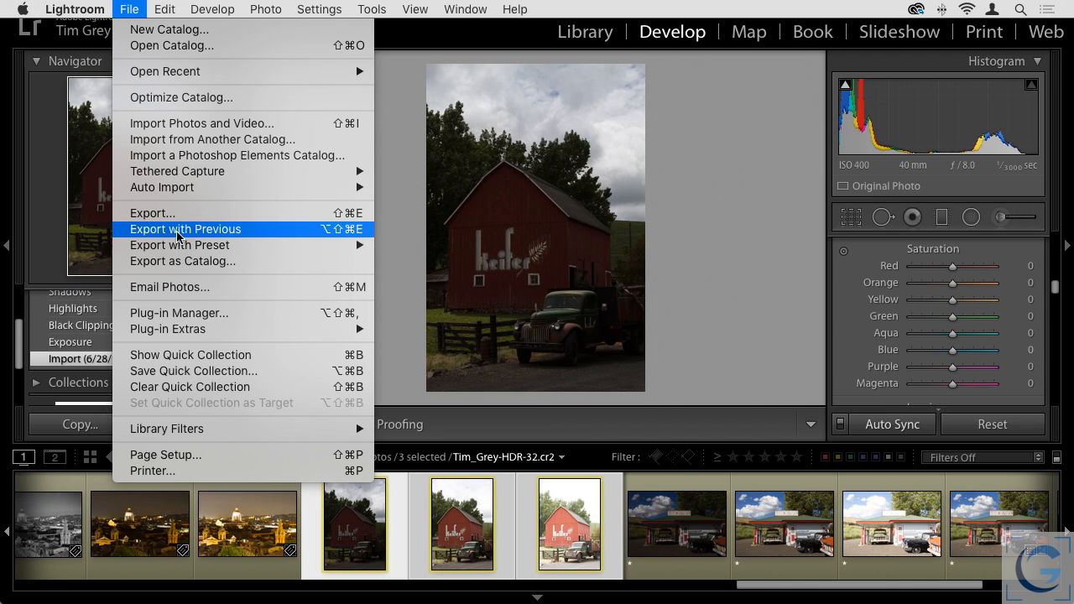
mouse_move(203, 248)
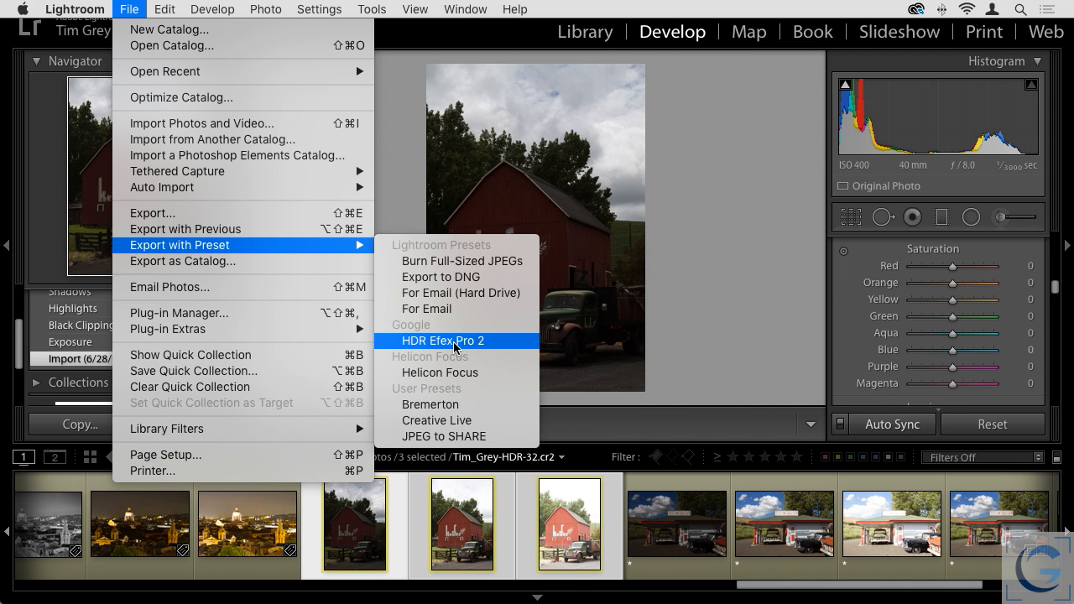
left_click(494, 343)
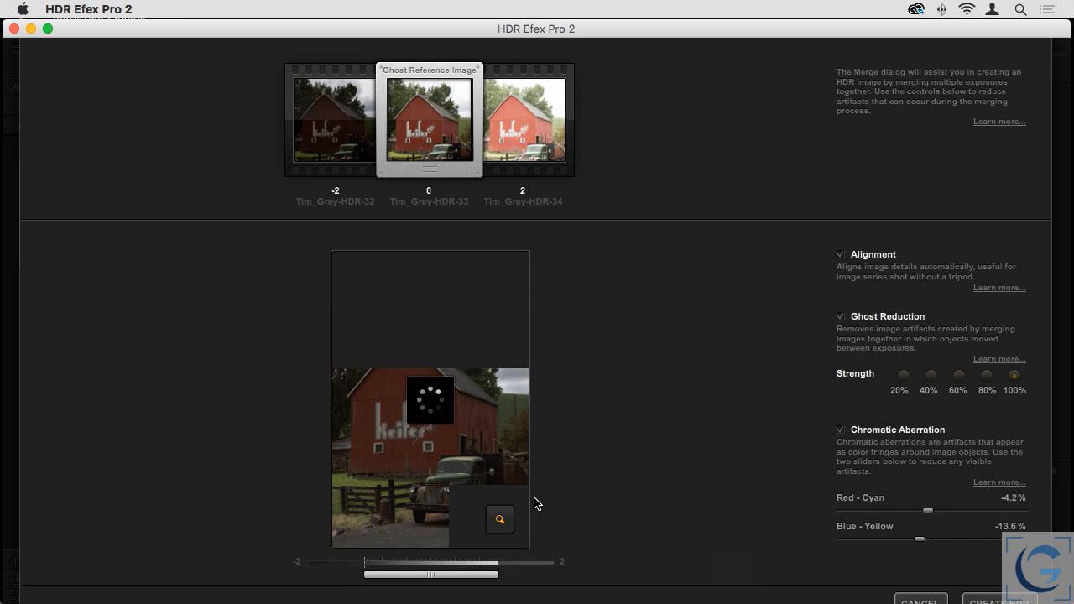
Step: Inspect the trees in the loupe's Chromatic Aberration view and set Red - Cyan to -2.3% and Blue - Yellow to -7%
left_click(500, 520)
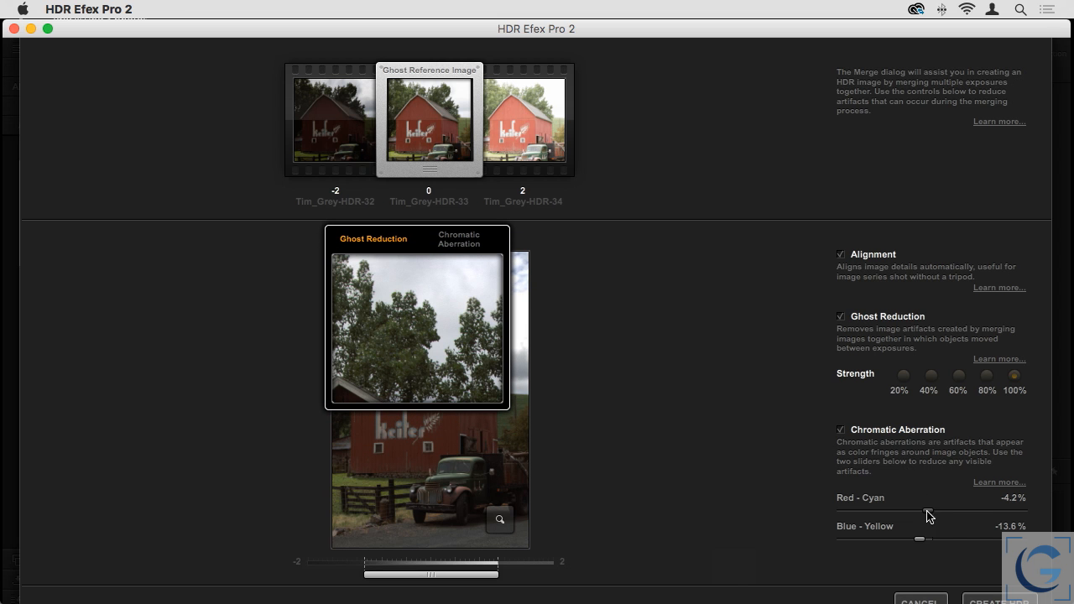
left_click(459, 240)
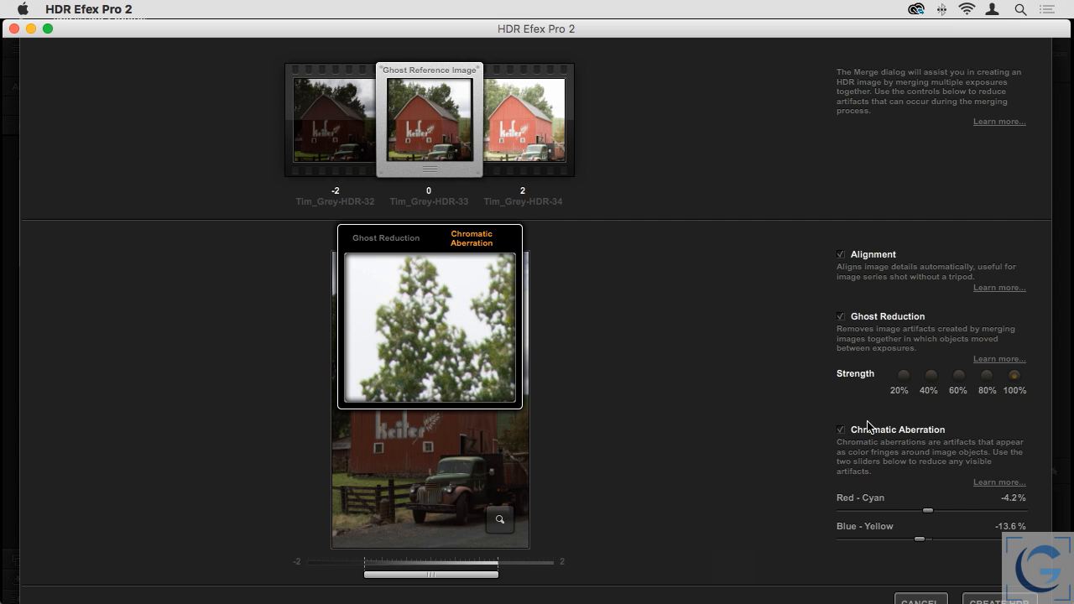
left_click_drag(928, 510, 926, 543)
left_click(500, 519)
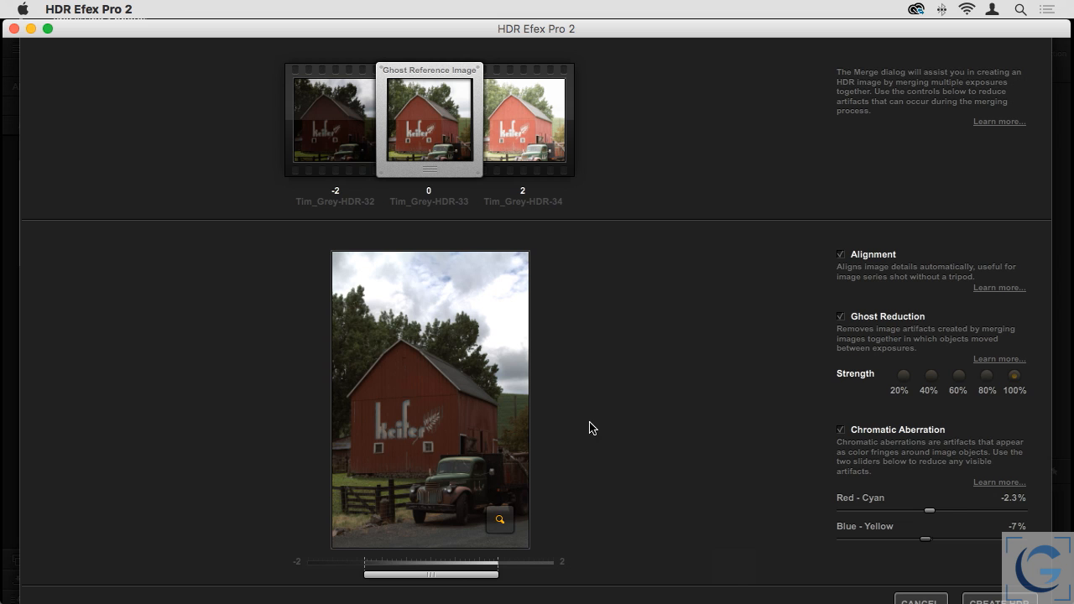
Step: Preview the merged barn at lighter and darker exposures, then create the HDR image
mouse_move(439, 578)
left_mouse_down()
mouse_move(420, 578)
mouse_move(484, 579)
mouse_move(442, 578)
left_mouse_up()
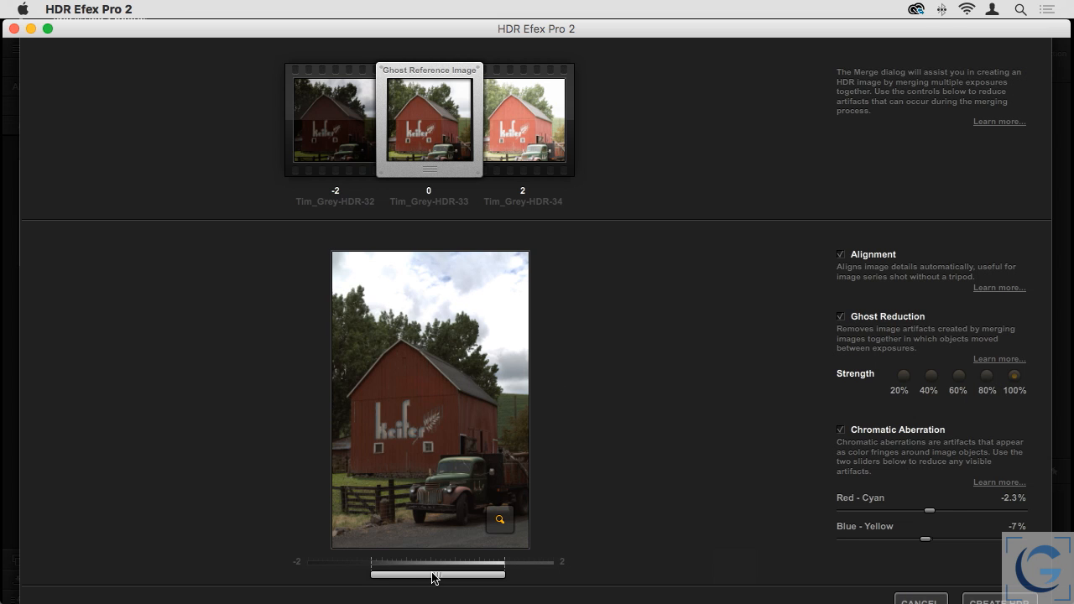
left_click_drag(434, 578, 427, 578)
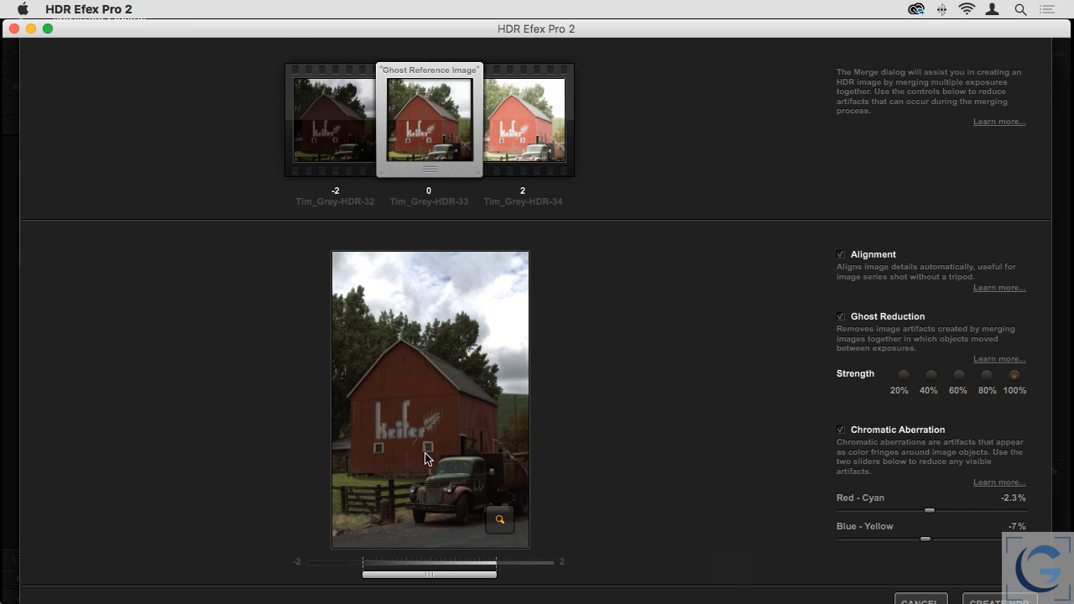
left_click_drag(438, 576, 423, 577)
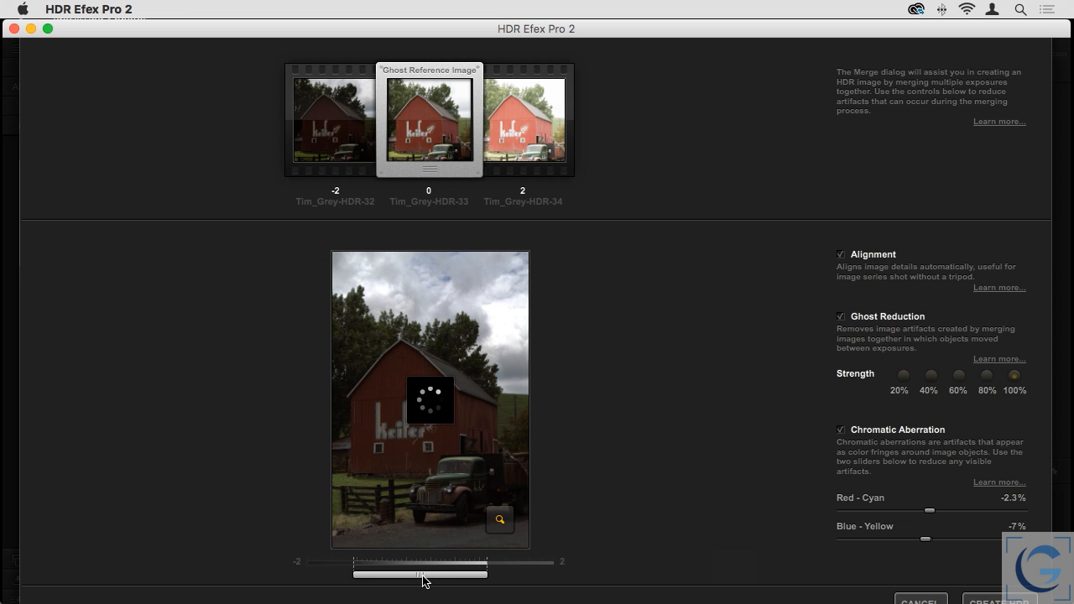
scroll(992, 599, "down", 1)
left_click(992, 599)
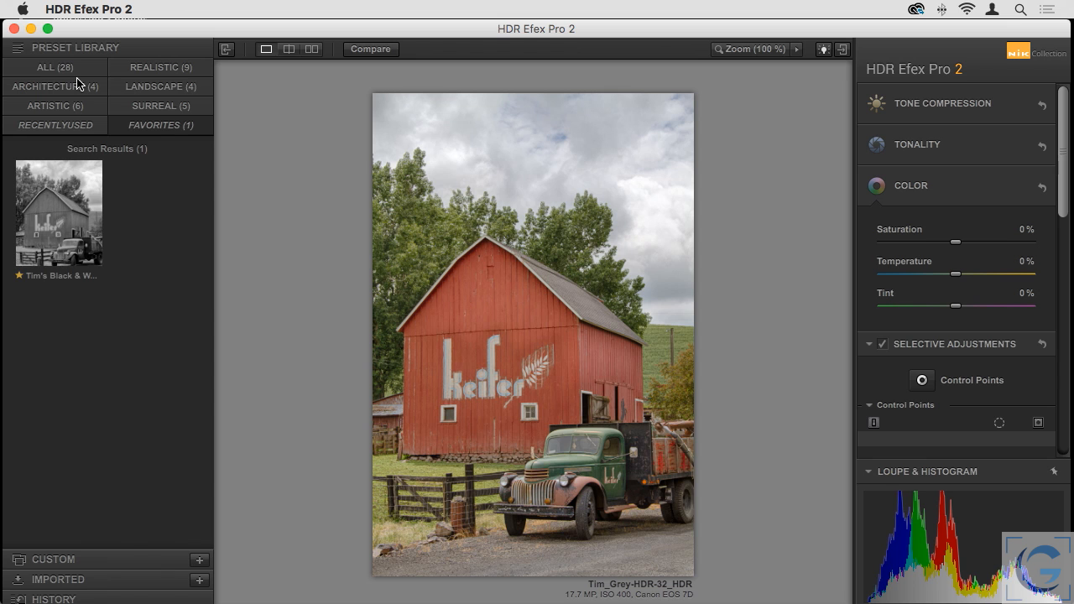
Step: Show all presets in the library, expand the Tone Compression controls, and apply the 01 - Default preset
left_click(74, 72)
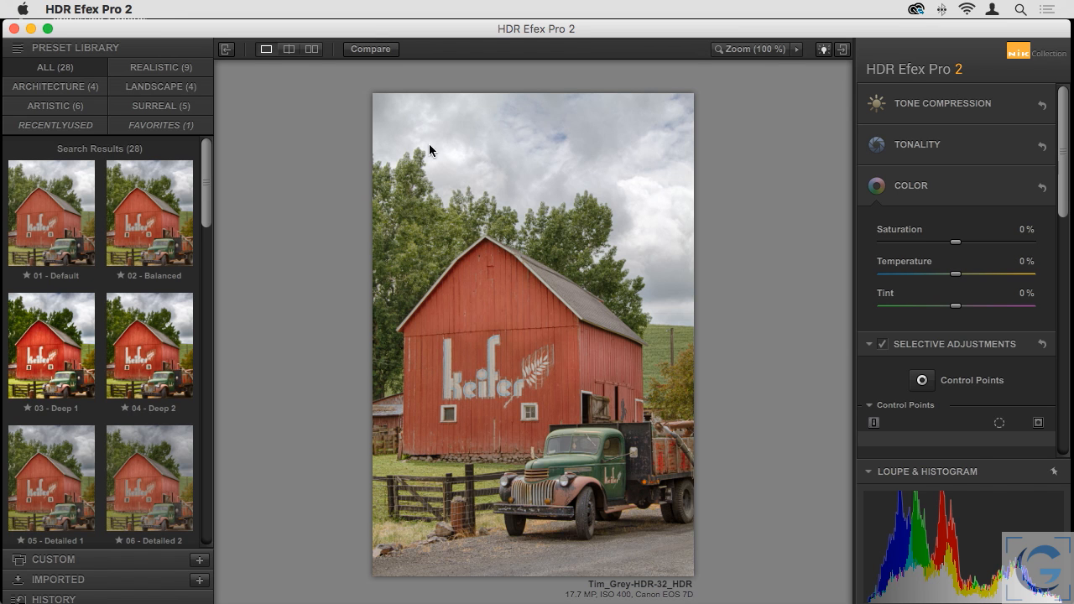
left_click(938, 116)
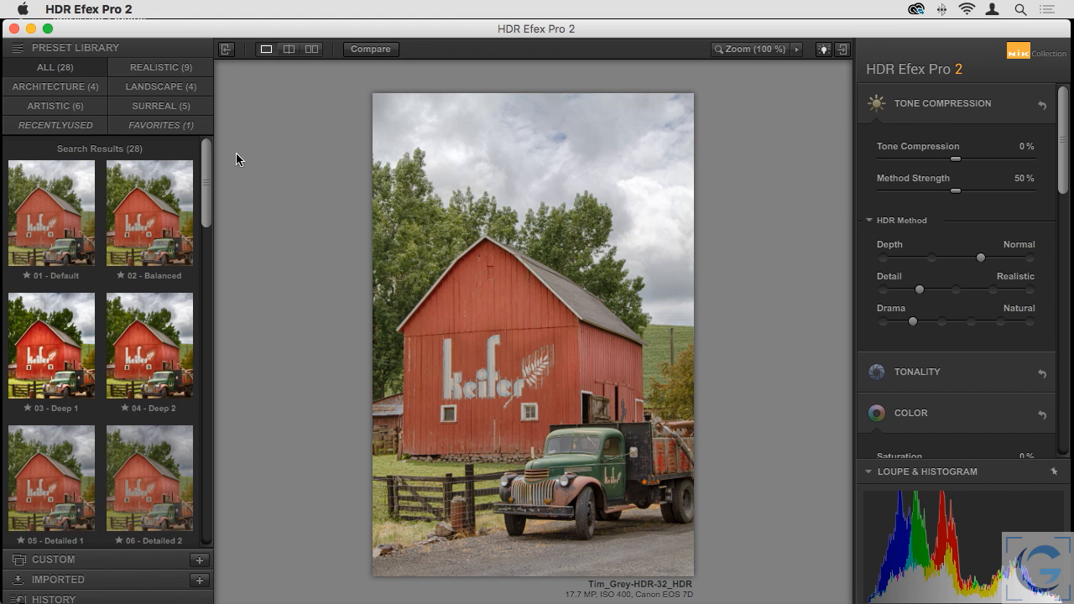
left_click(59, 211)
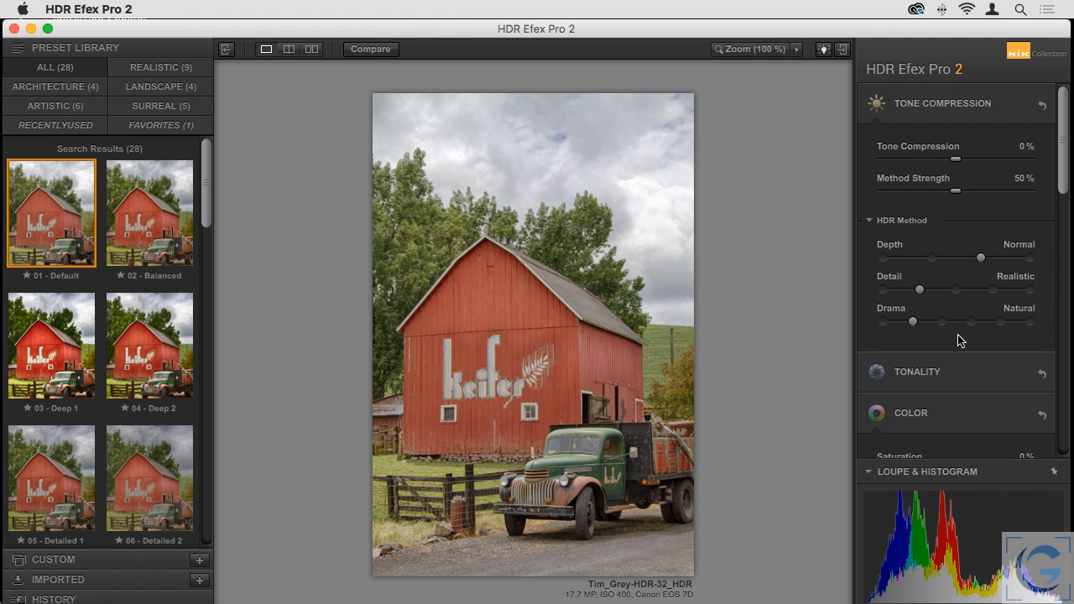
Step: Set Saturation to 100% and choose Grungy Detail and Deep Drama as the HDR method
scroll(940, 396, "down", 1)
scroll(940, 393, "down", 5)
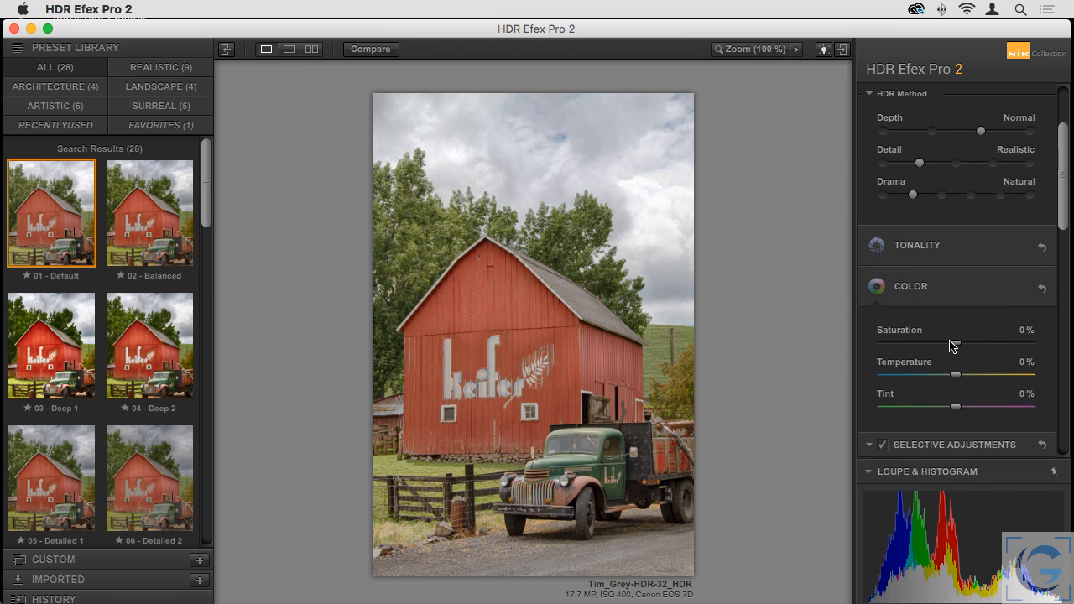
left_click_drag(956, 344, 1046, 343)
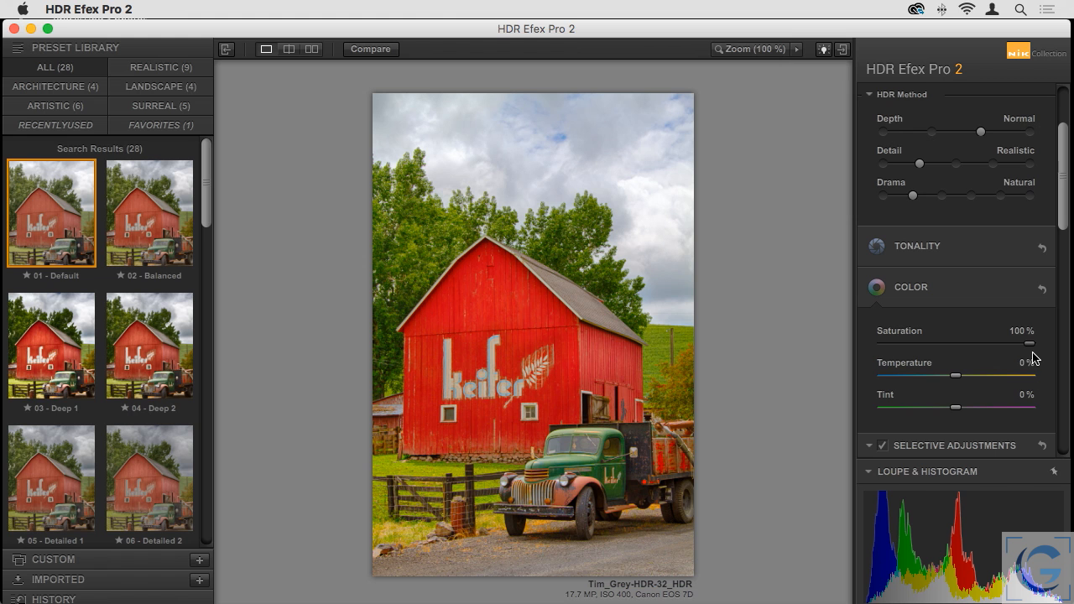
left_click(1000, 166)
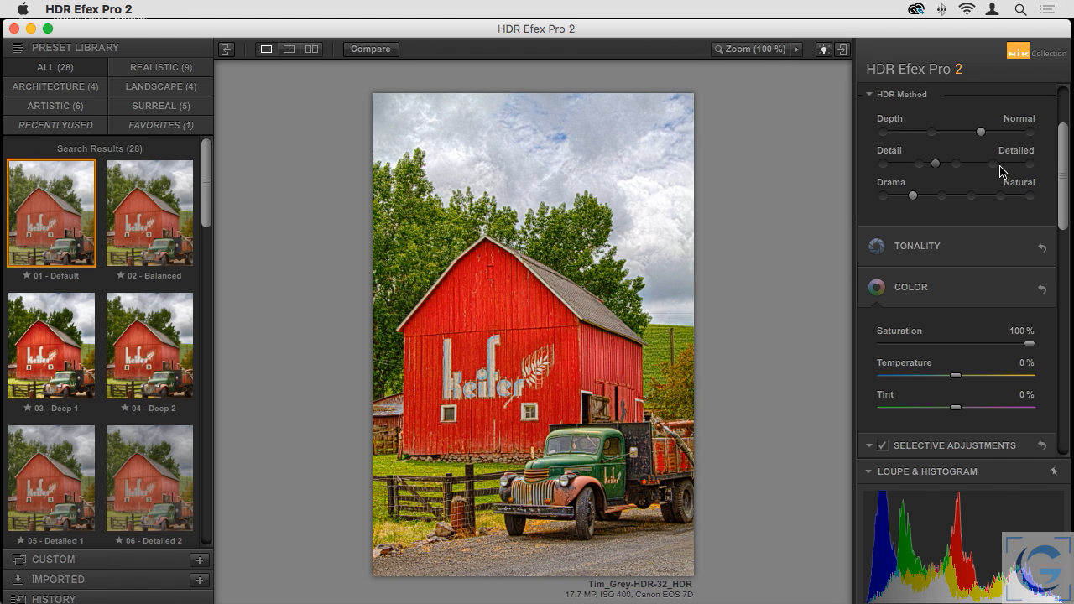
left_click(1030, 165)
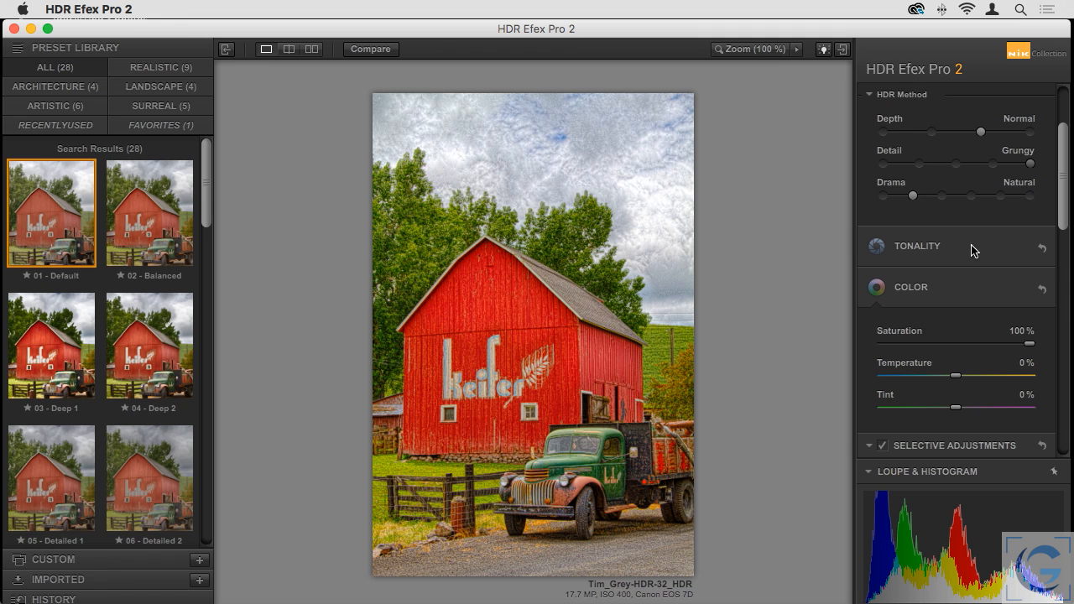
left_click(942, 196)
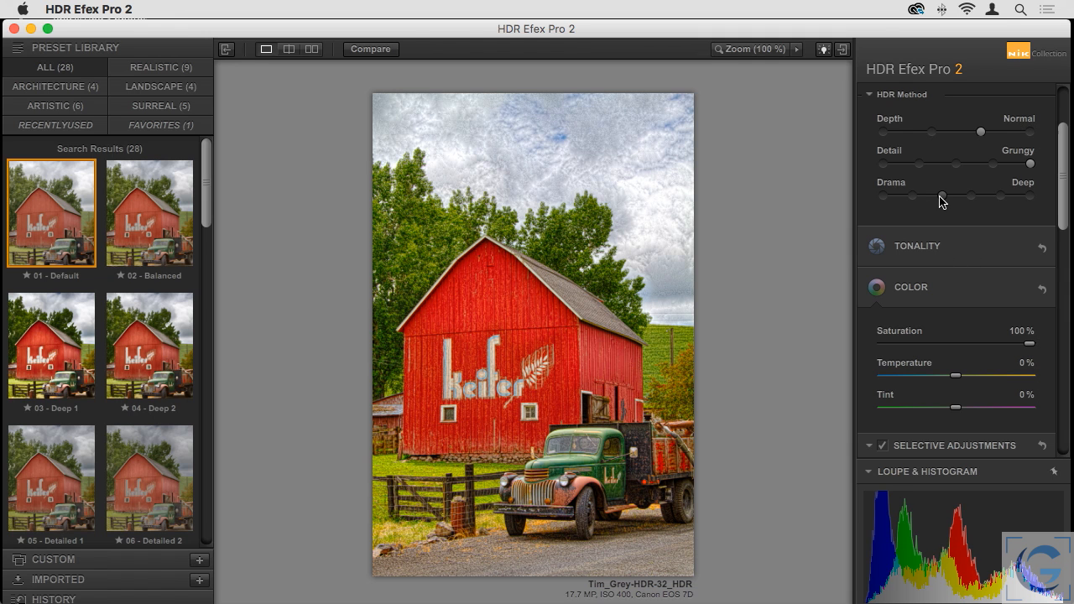
Step: Exaggerate the tonality with raised Shadows, lowered Highlights and 44% Structure, then revert the image to the 01 - Default preset
left_click(944, 244)
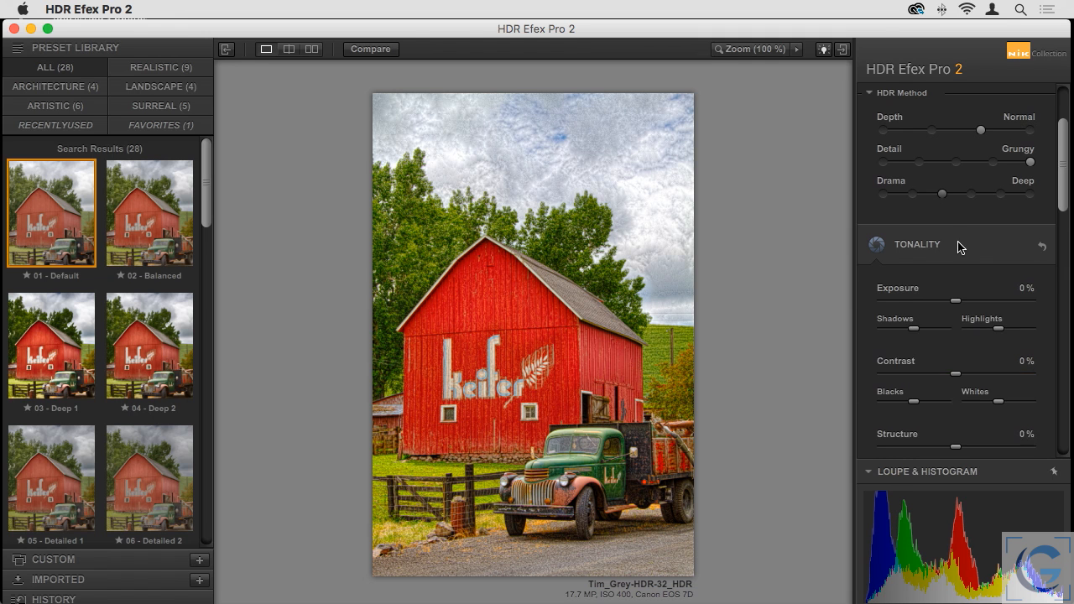
scroll(959, 246, "down", 1)
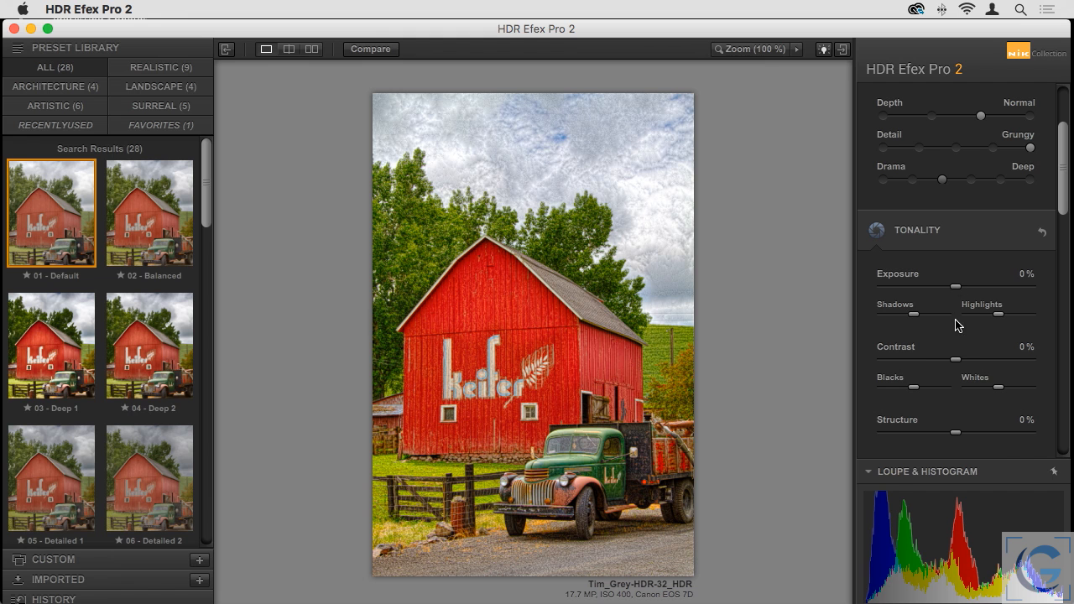
left_click_drag(916, 314, 953, 319)
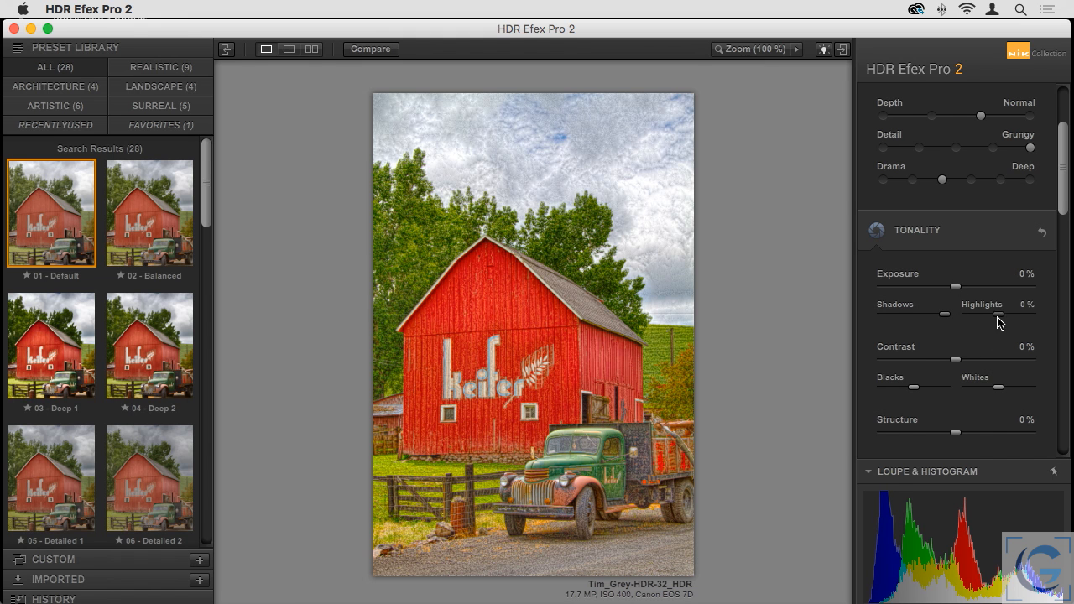
left_click_drag(998, 315, 983, 314)
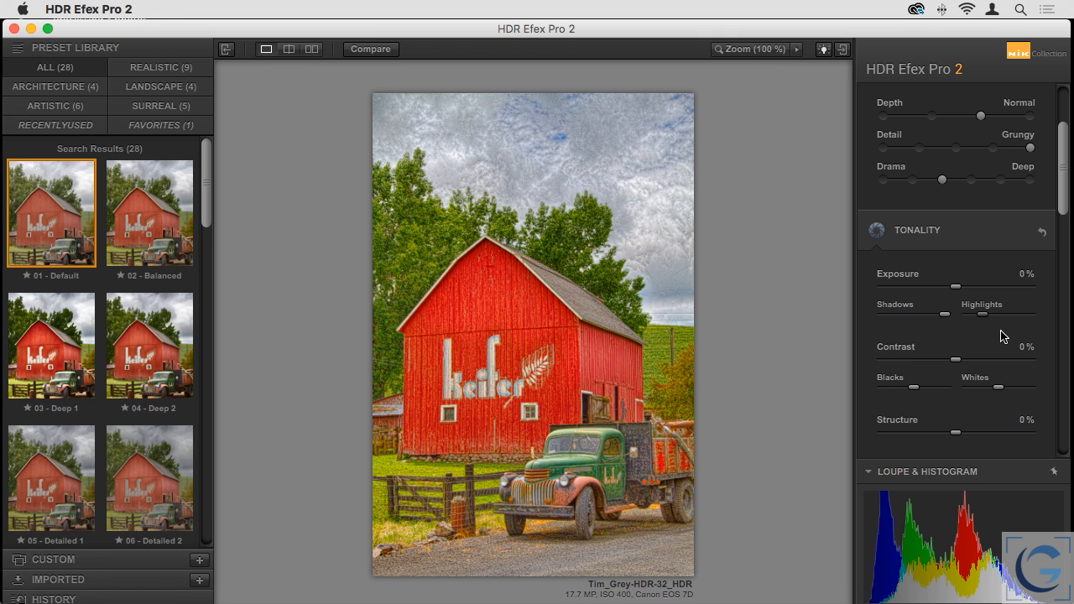
left_click_drag(956, 432, 990, 434)
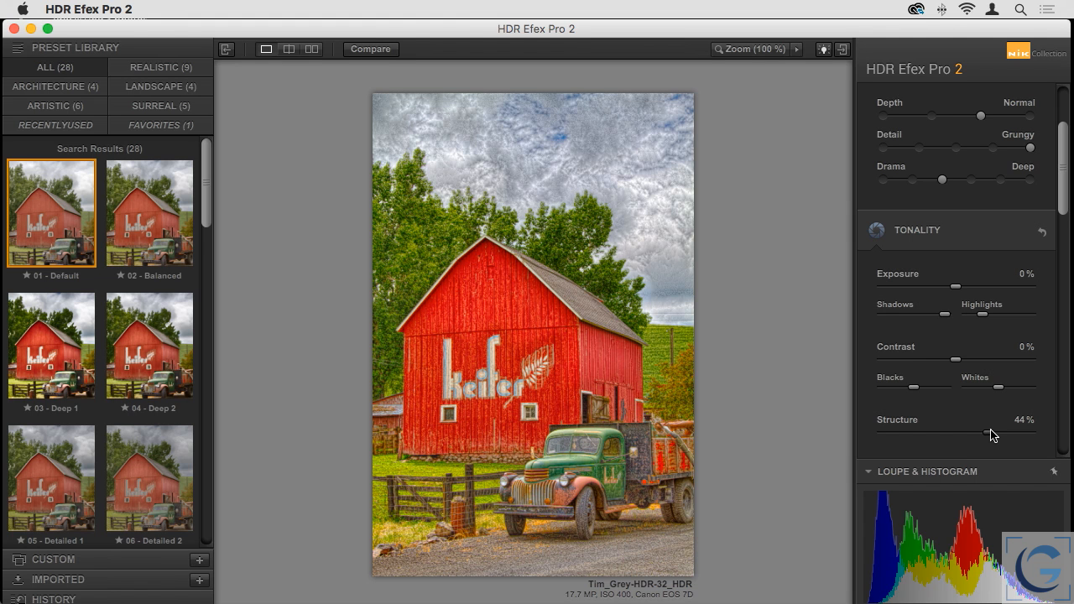
left_click(84, 205)
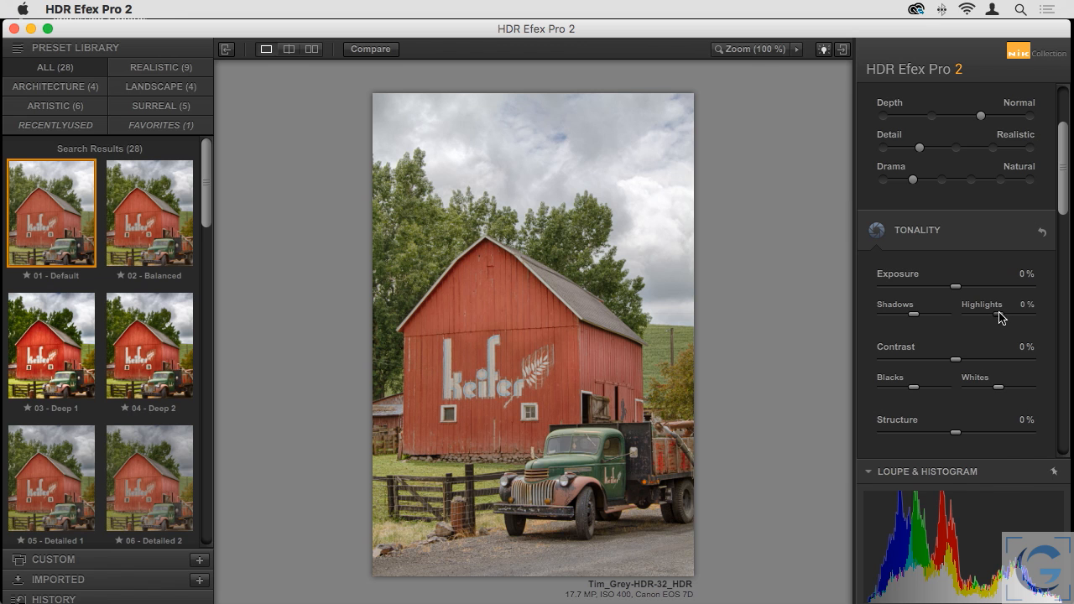
Step: Refine the barn's tonality by slightly lowering Whites, Highlights and Shadows and setting Structure to 11%
left_click_drag(999, 391, 997, 392)
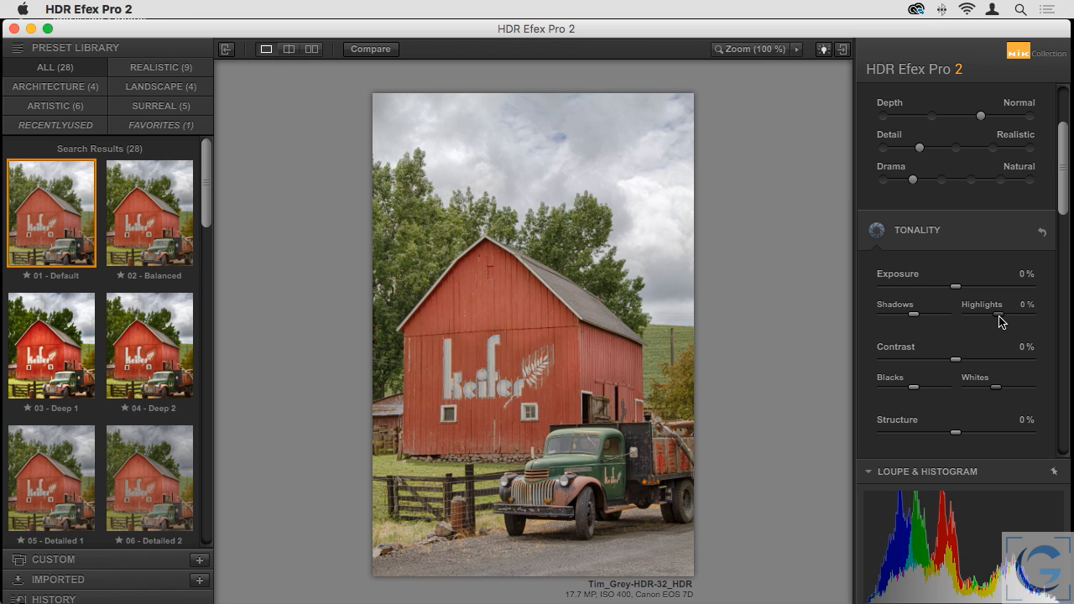
left_click_drag(999, 316, 992, 314)
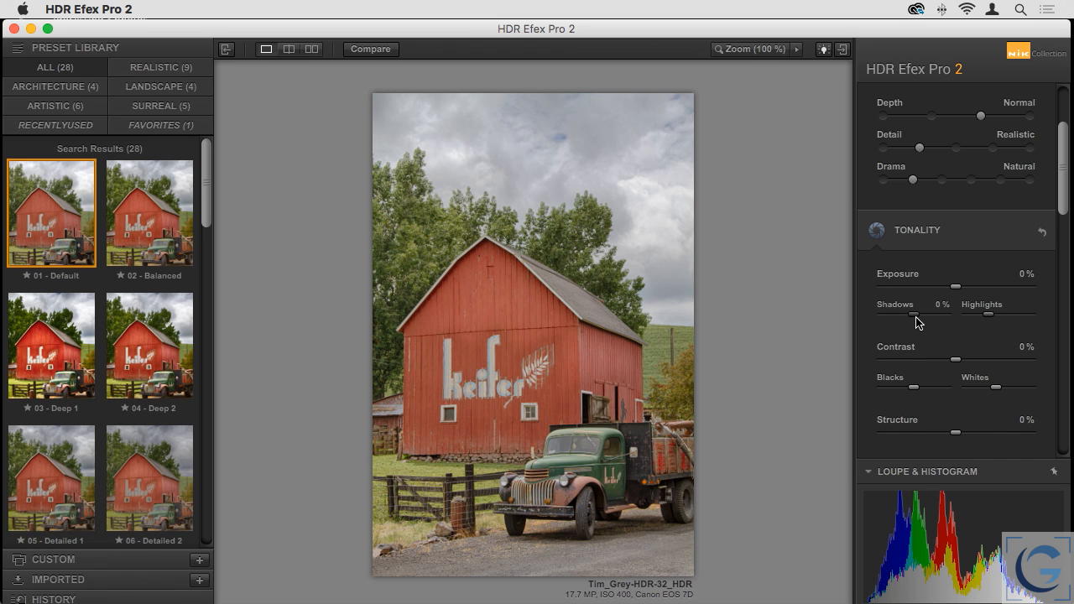
left_click_drag(915, 317, 901, 316)
left_click_drag(957, 433, 967, 437)
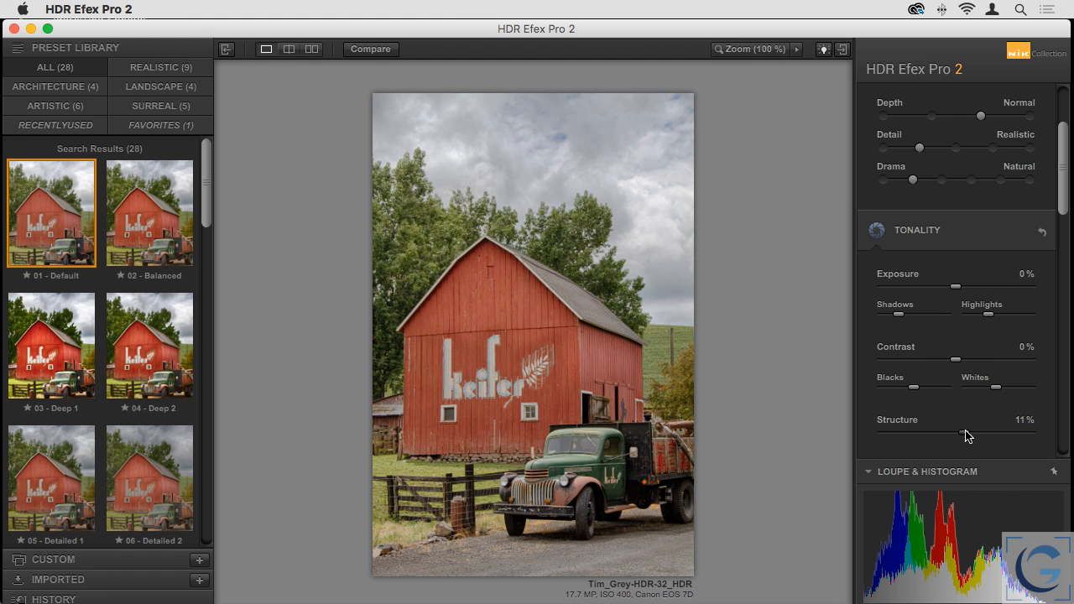
Step: Save the barn HDR back to Lightroom and convert the resulting TIFF to black and white
key("Return")
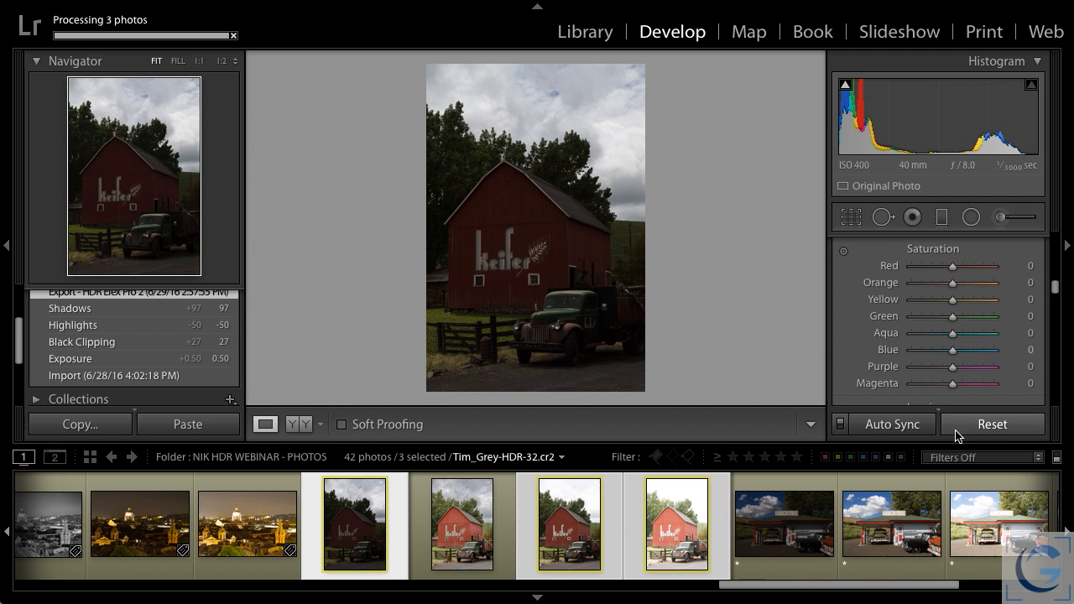
left_click(491, 477)
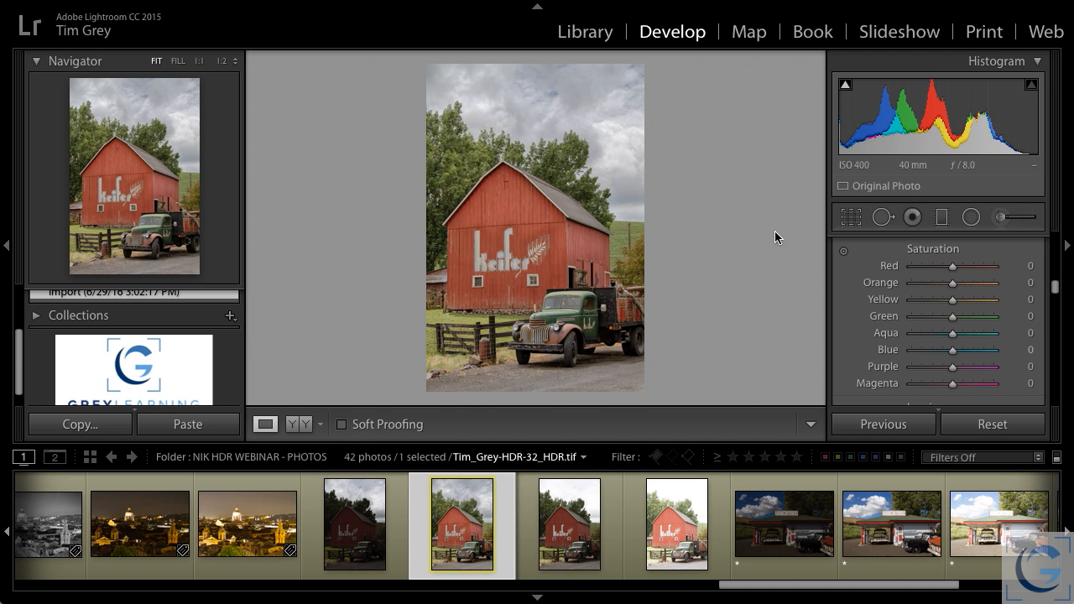
scroll(911, 307, "up", 6)
scroll(911, 307, "up", 5)
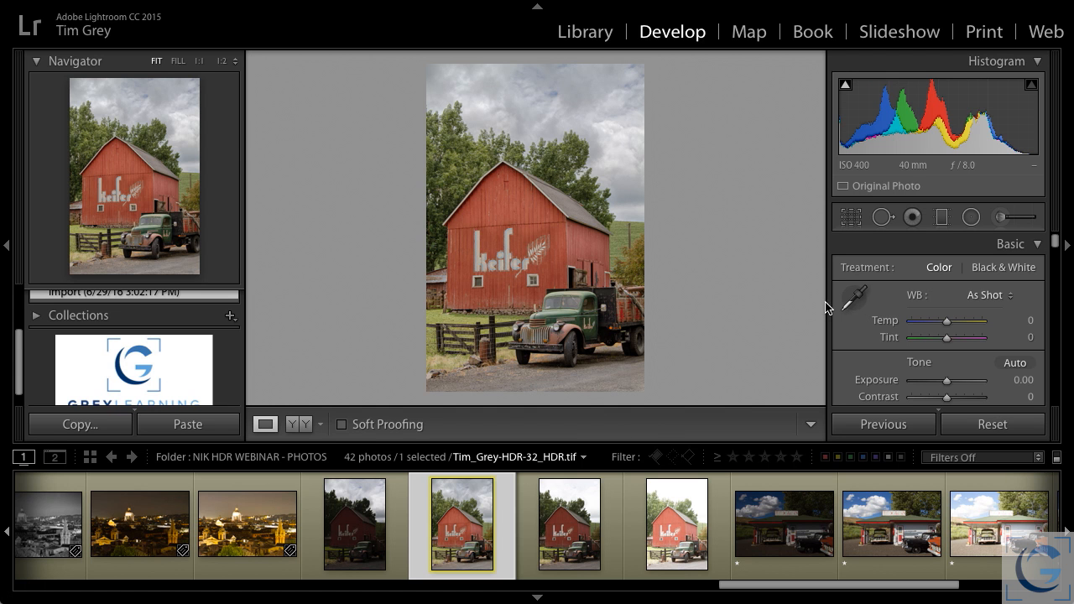
left_click(994, 268)
Step: Set the Black & White Mix to Red -33, Green +60, Aqua -22 and Purple +44, and reset Blue to 0
scroll(935, 350, "down", 10)
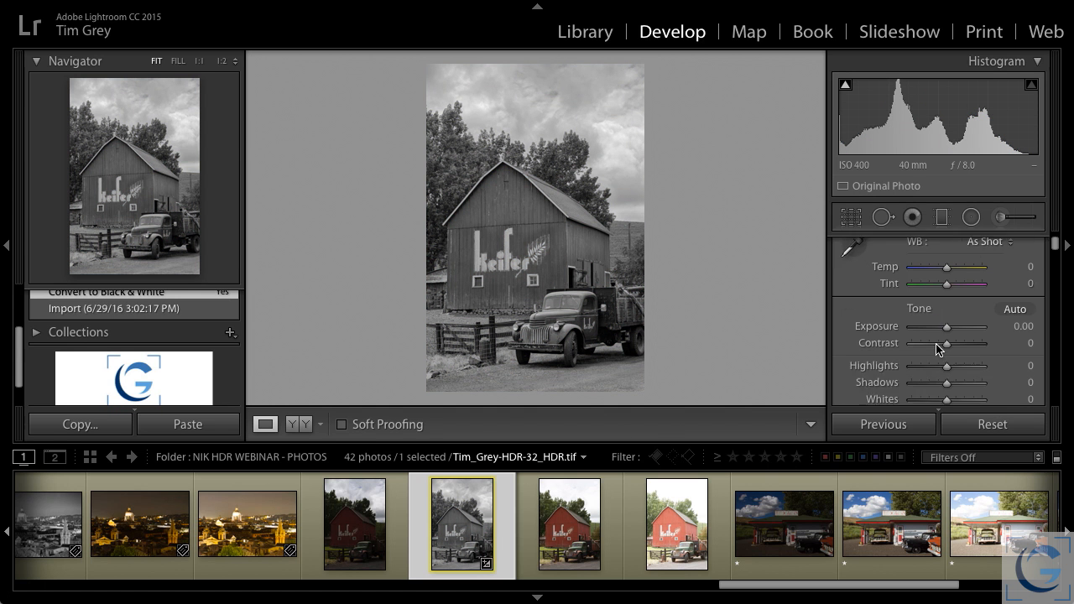
scroll(935, 350, "up", 2)
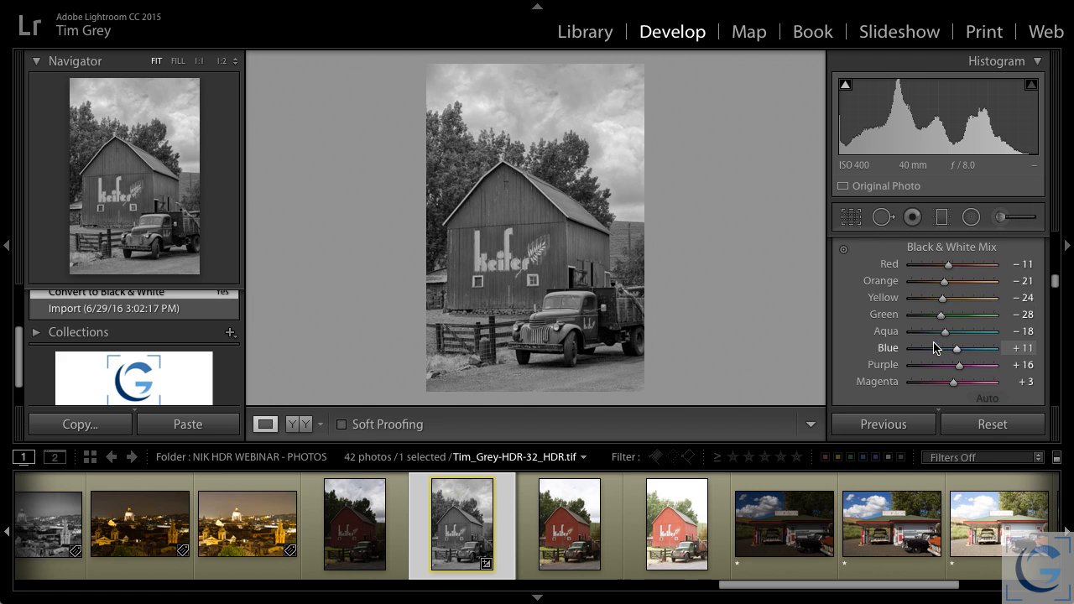
left_click_drag(950, 274, 938, 271)
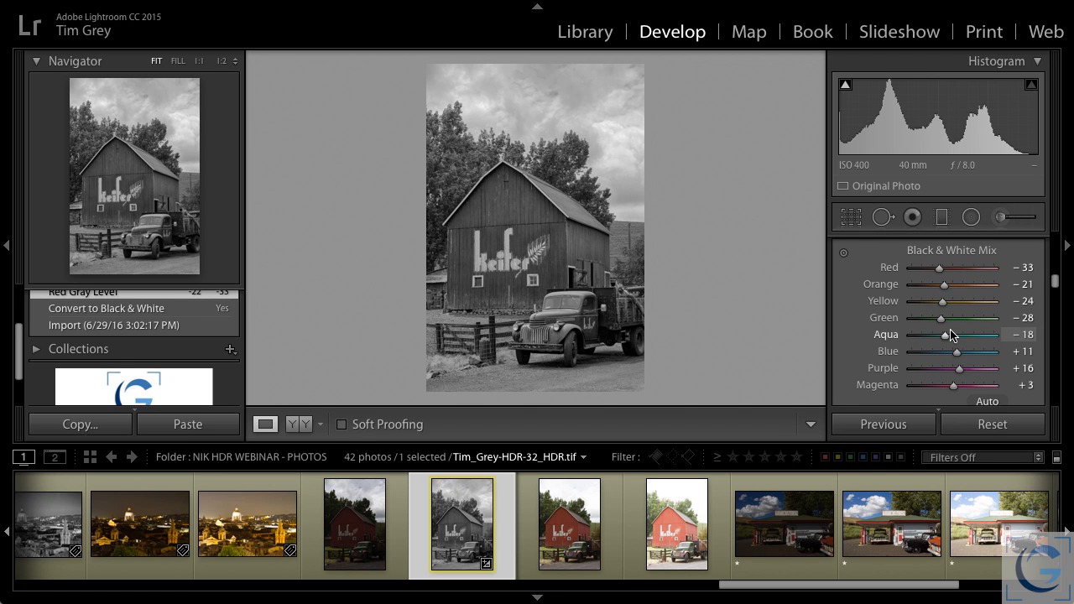
left_click_drag(946, 338, 977, 324)
left_click_drag(960, 374, 970, 371)
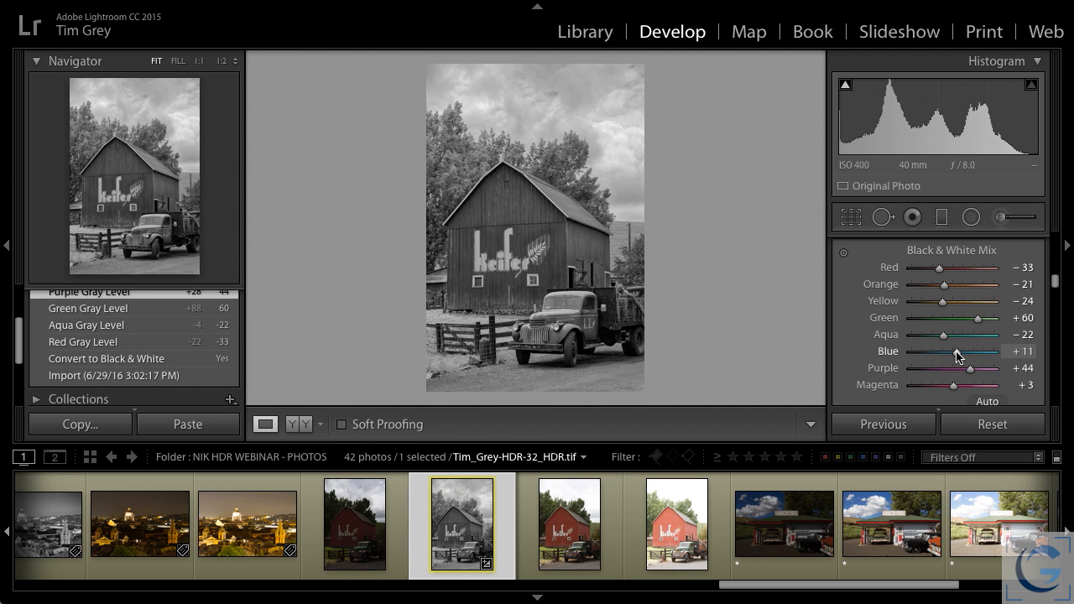
double_click(961, 353)
Step: Set the black-and-white barn photo's Highlights to -25, Clarity to +22 and Shadows to +18
scroll(961, 353, "up", 10)
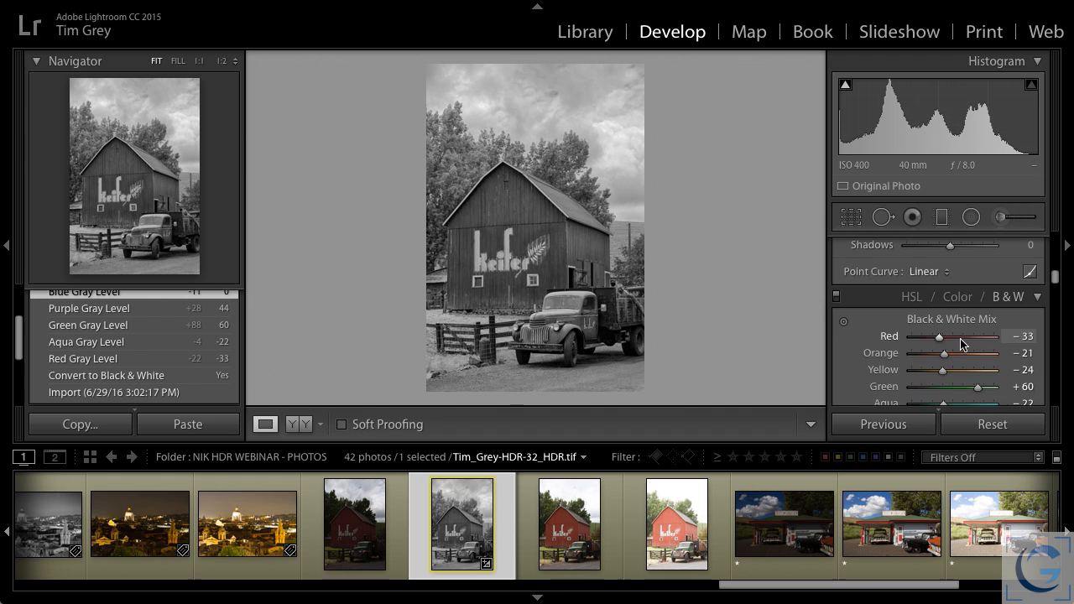
scroll(960, 343, "up", 3)
scroll(956, 344, "down", 3)
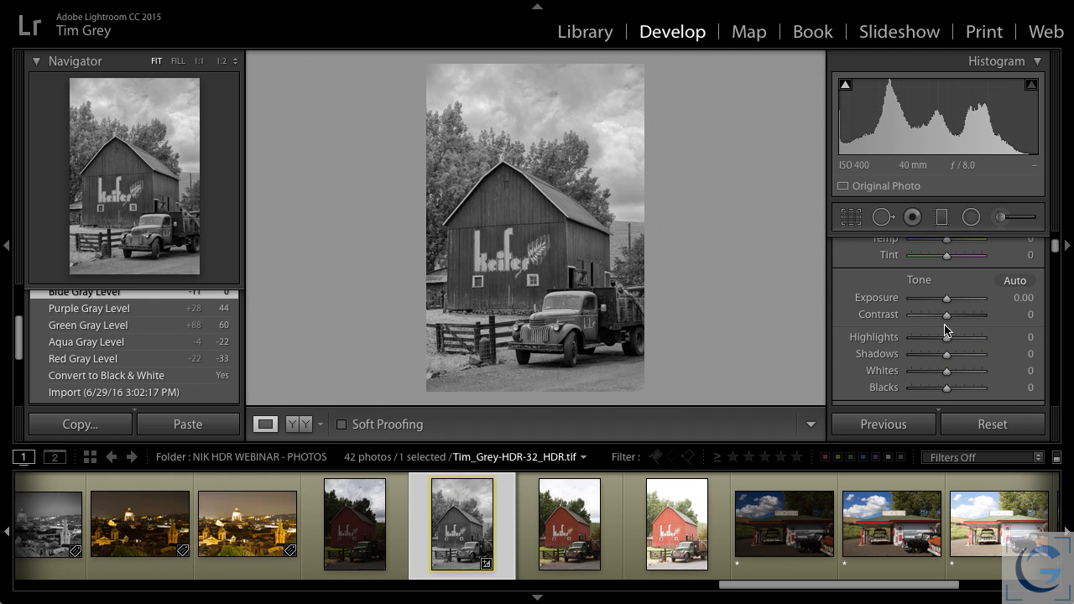
left_click_drag(948, 342, 937, 341)
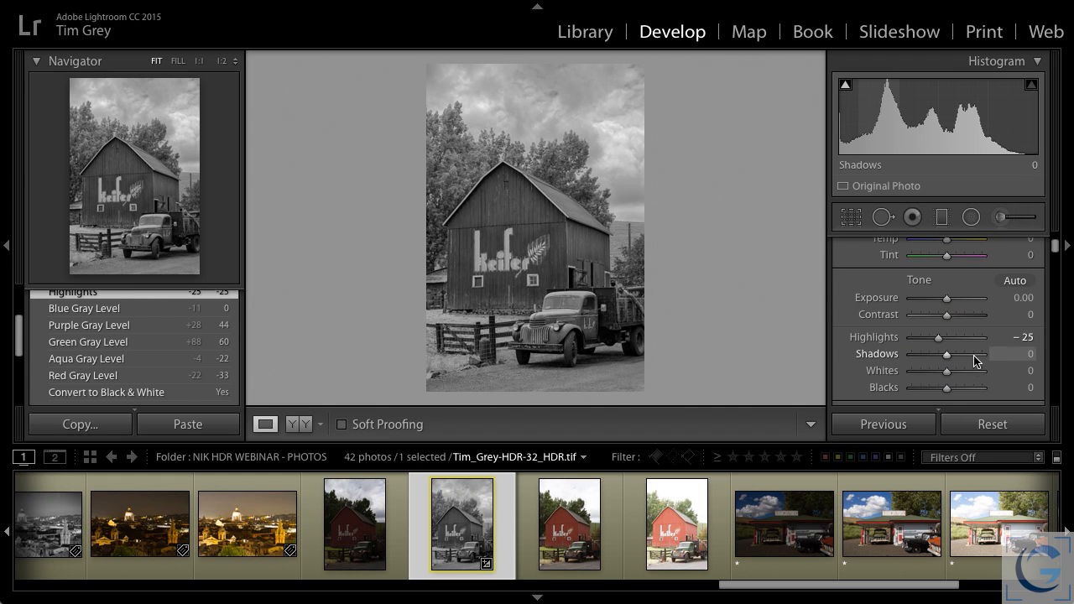
scroll(951, 360, "down", 3)
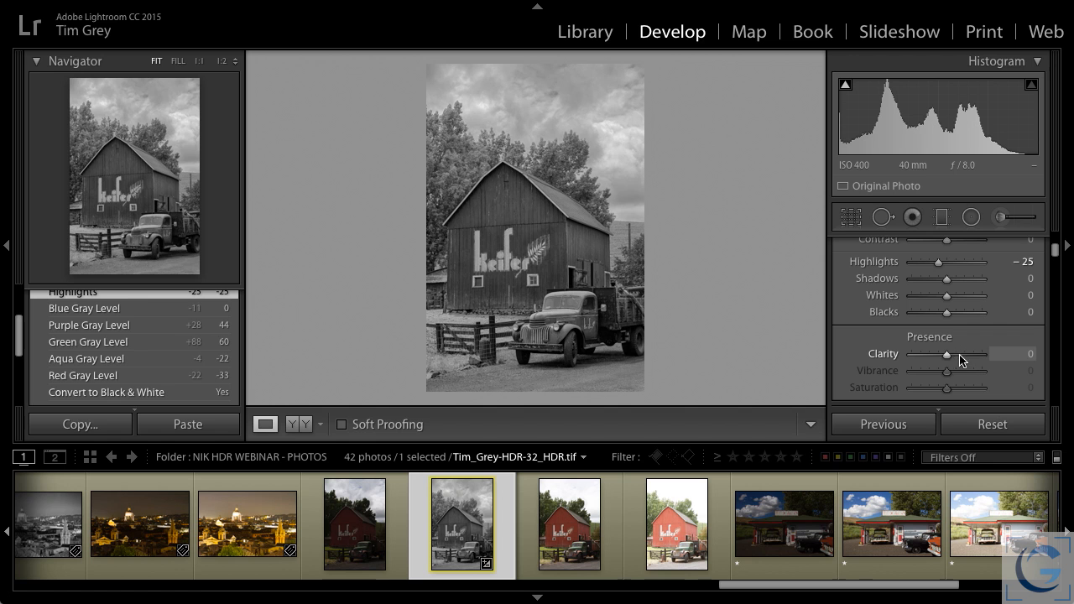
left_click_drag(949, 355, 956, 354)
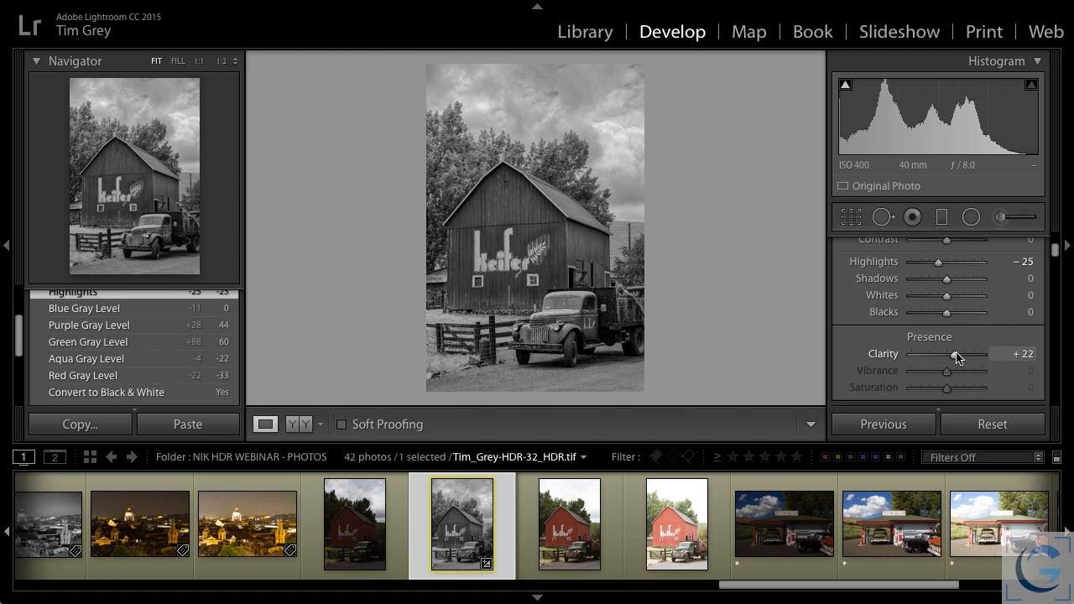
left_click_drag(946, 282, 954, 286)
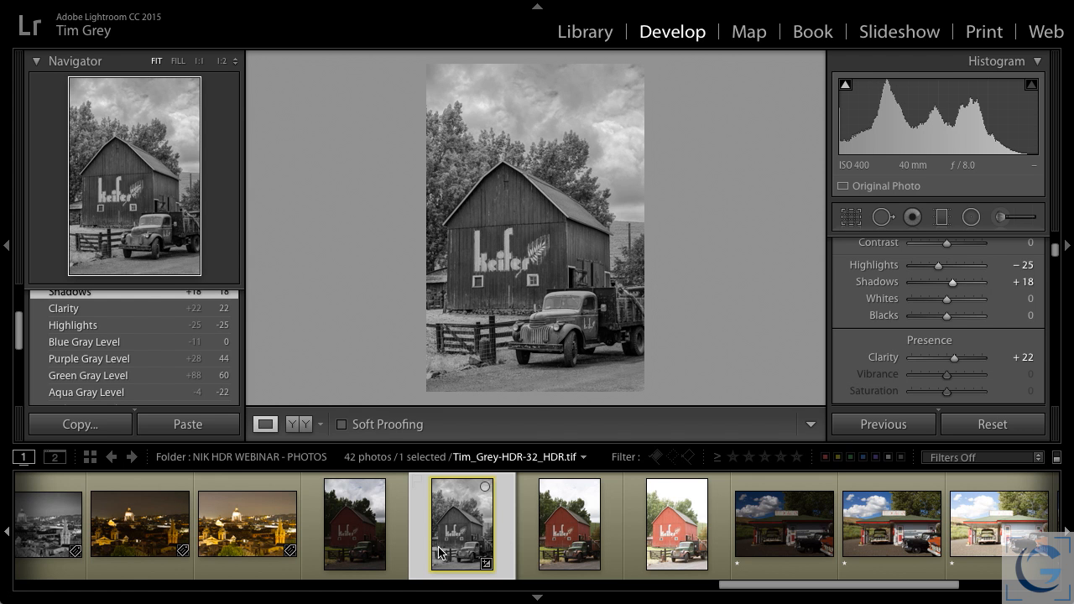
Step: Select the seven bracketed exposures of the sunlit farmhouse field and export them with the HDR Efex Pro 2 preset
scroll(503, 538, "left", 2)
scroll(512, 546, "left", 10)
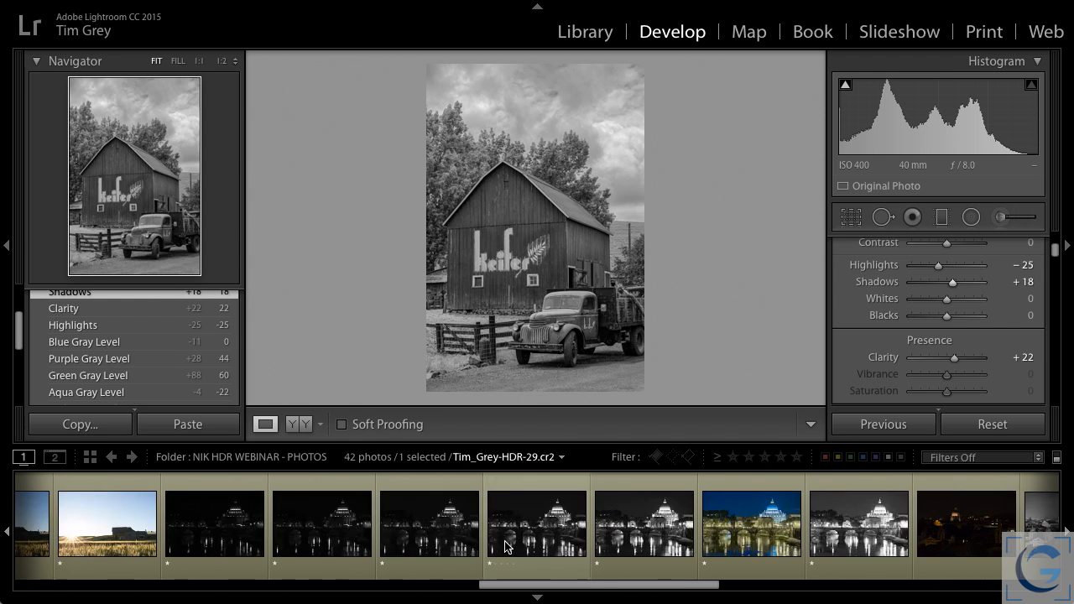
scroll(498, 547, "left", 1)
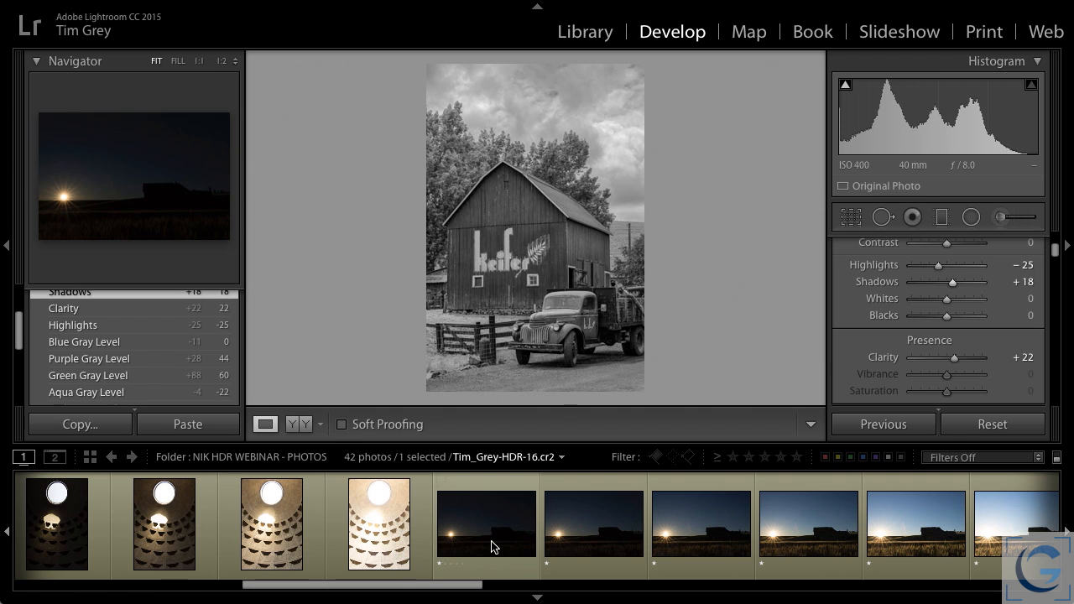
left_click(604, 547)
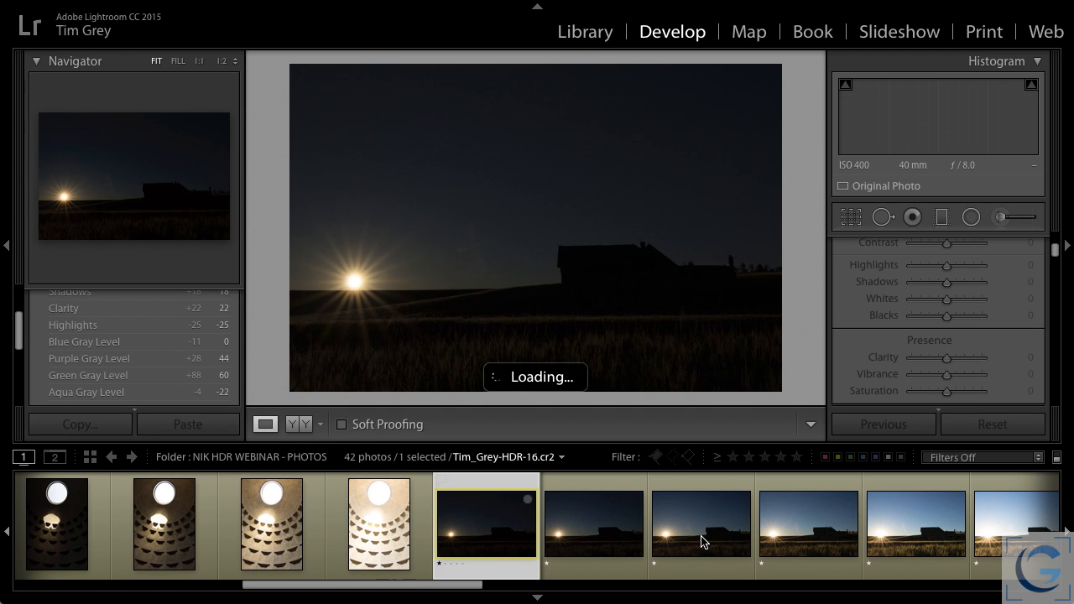
scroll(709, 544, "right", 2)
left_click(784, 501, "shift")
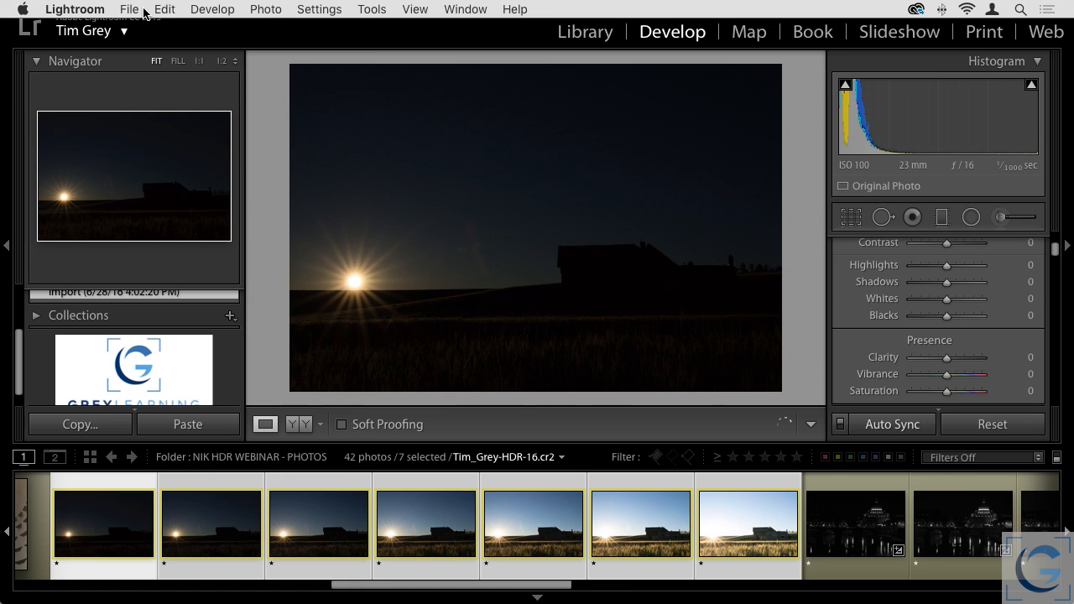
left_click(130, 10)
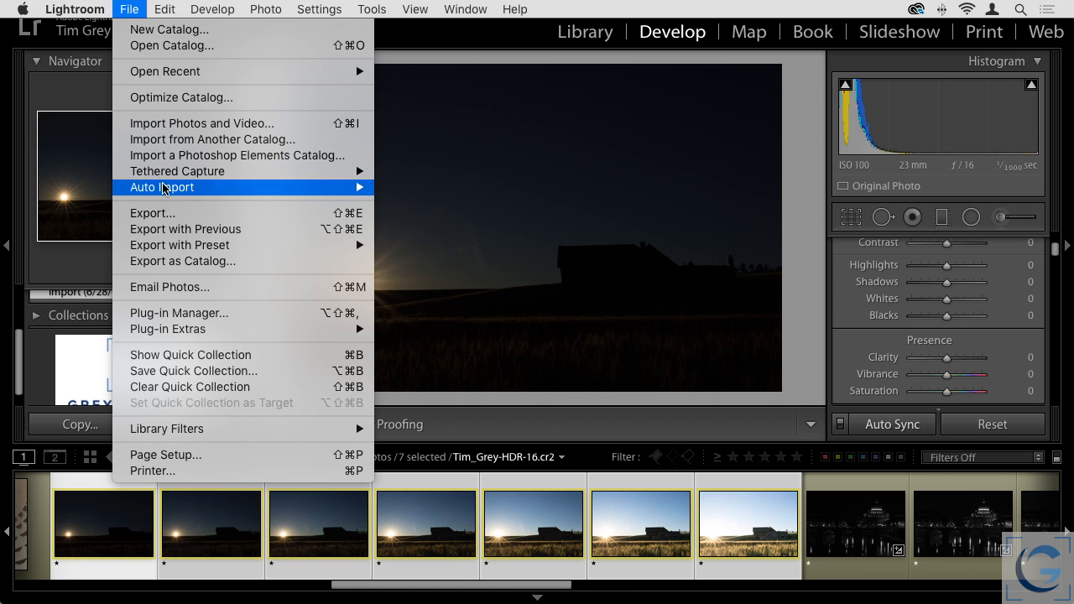
mouse_move(207, 245)
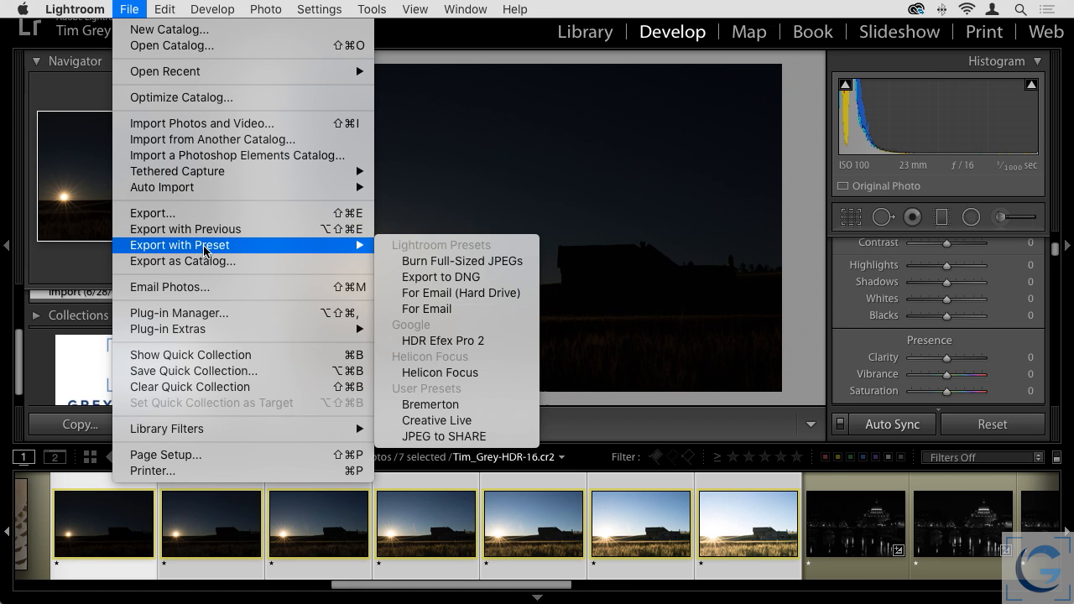
left_click(501, 341)
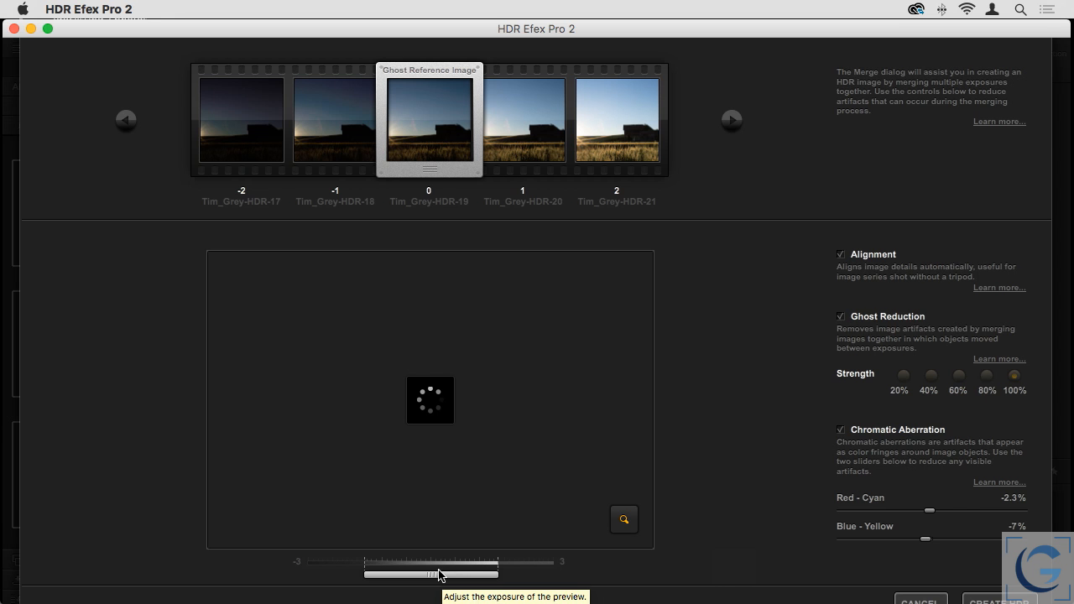
Step: Examine the farmhouse merge preview at its darkest and brightest exposure extremes
left_click_drag(434, 579, 328, 580)
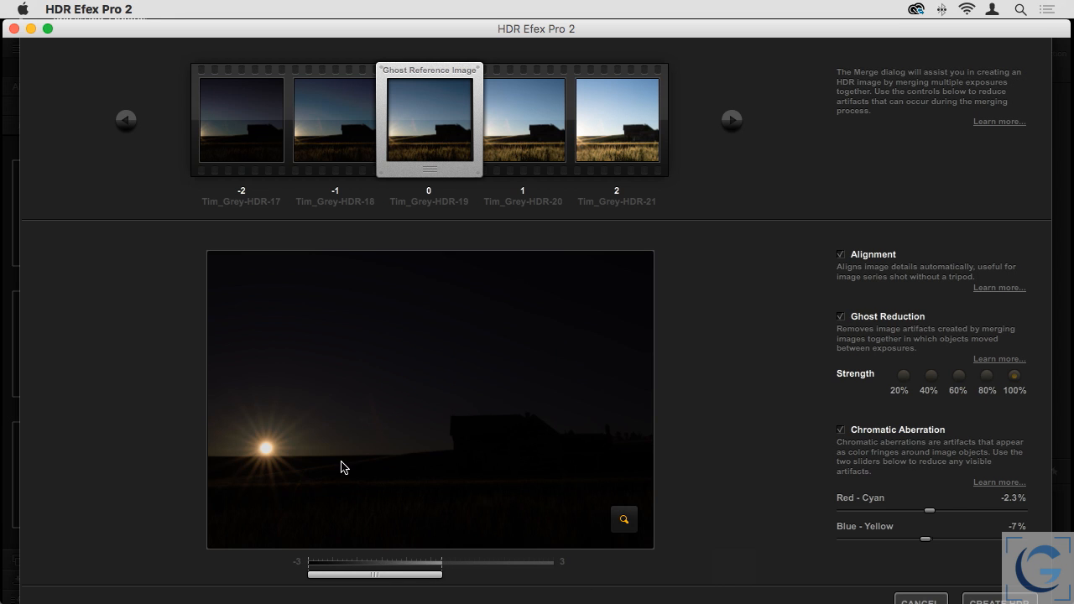
left_click_drag(357, 574, 616, 580)
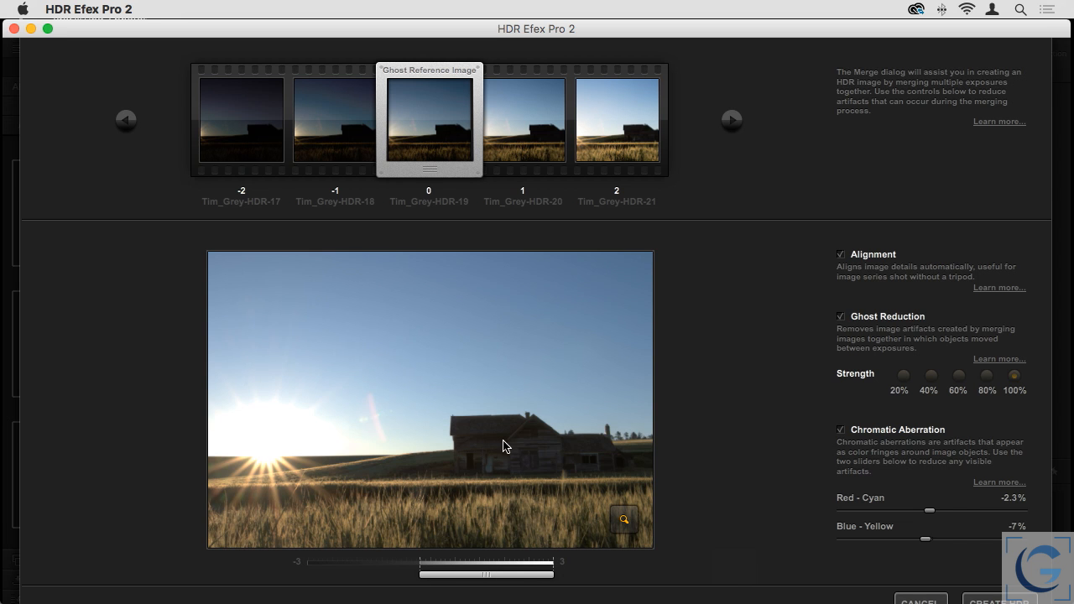
left_click_drag(522, 578, 340, 567)
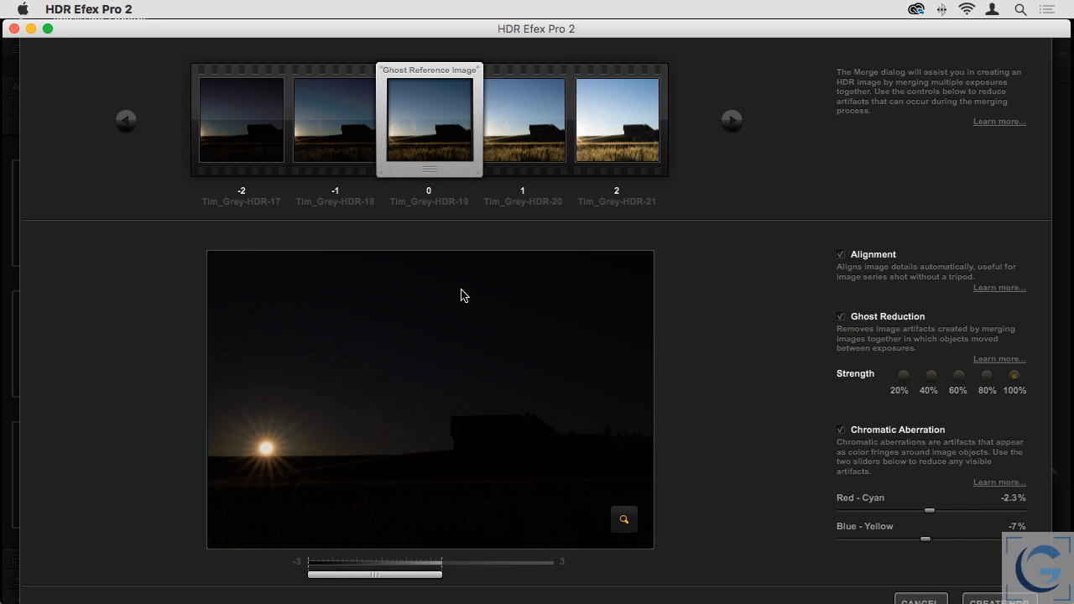
Step: Create the farmhouse HDR with the 01 - Default look, save it back to Lightroom and select the resulting TIFF
left_click(977, 598)
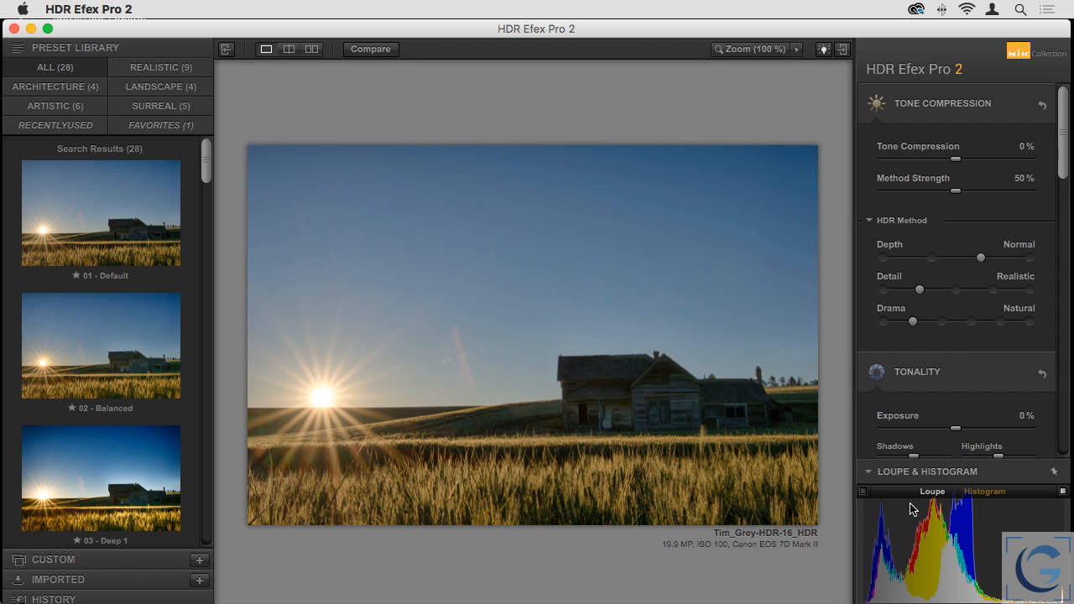
key("Return")
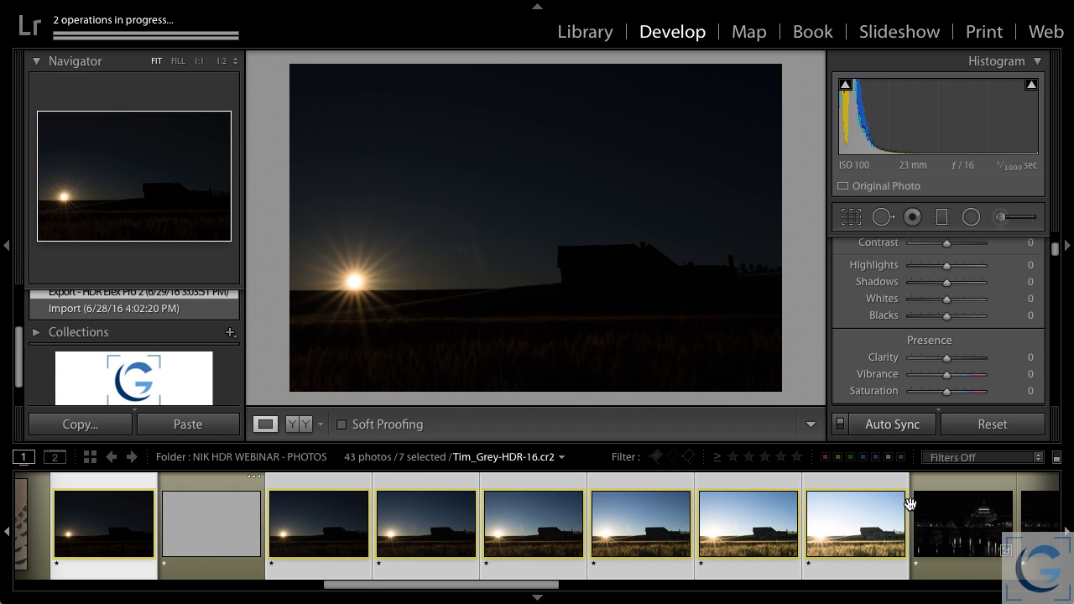
left_click(188, 531)
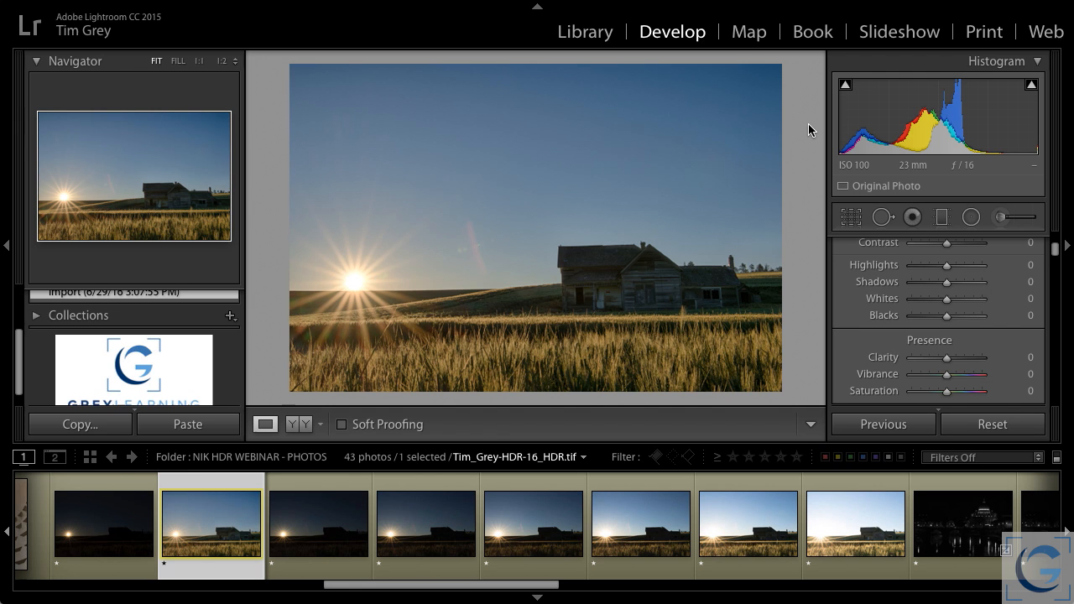
Step: Display the "Learn More (and Save)" slide from the Title Slides folder in the Library
left_click(587, 34)
left_click(159, 228)
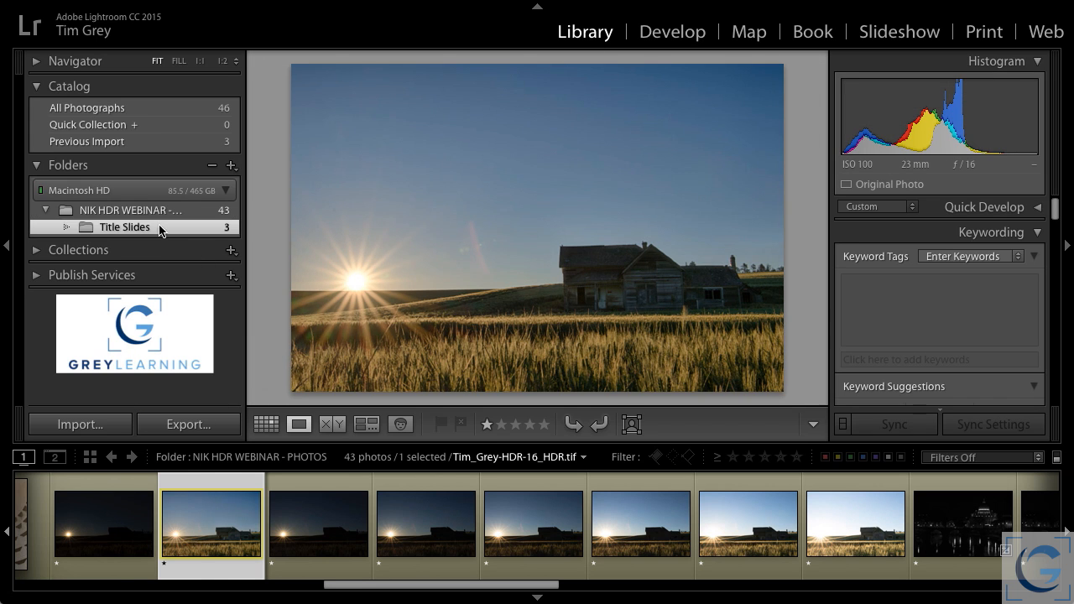
left_click(289, 531)
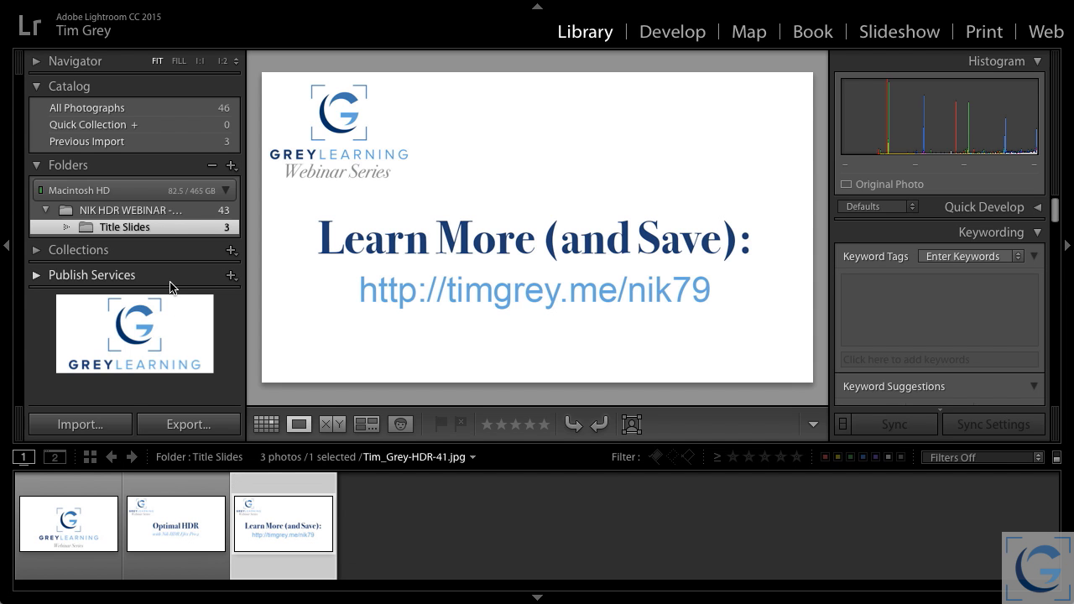
Step: Return to the NIK HDR WEBINAR folder and compare the dark, middle and bright exposures of the Texaco station
left_click(126, 210)
scroll(635, 546, "down", 15)
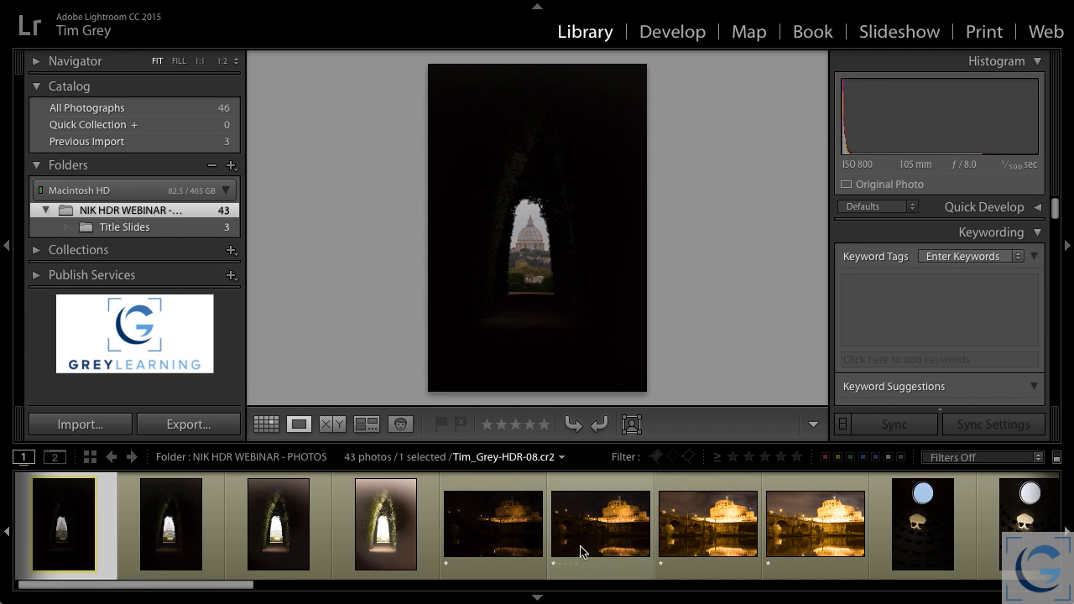
scroll(584, 544, "down", 15)
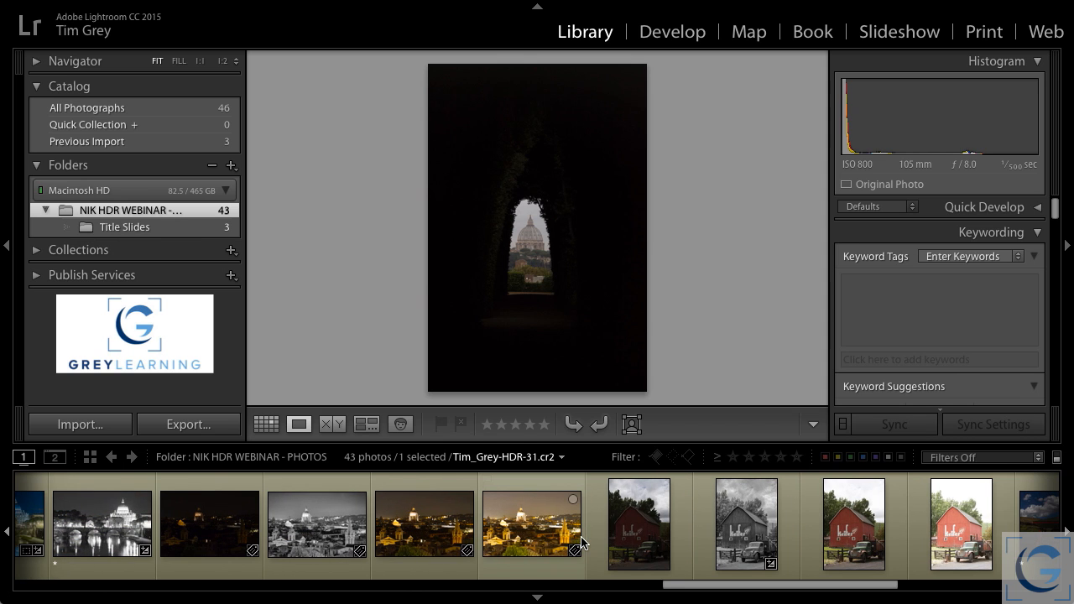
scroll(571, 542, "down", 5)
scroll(567, 541, "down", 2)
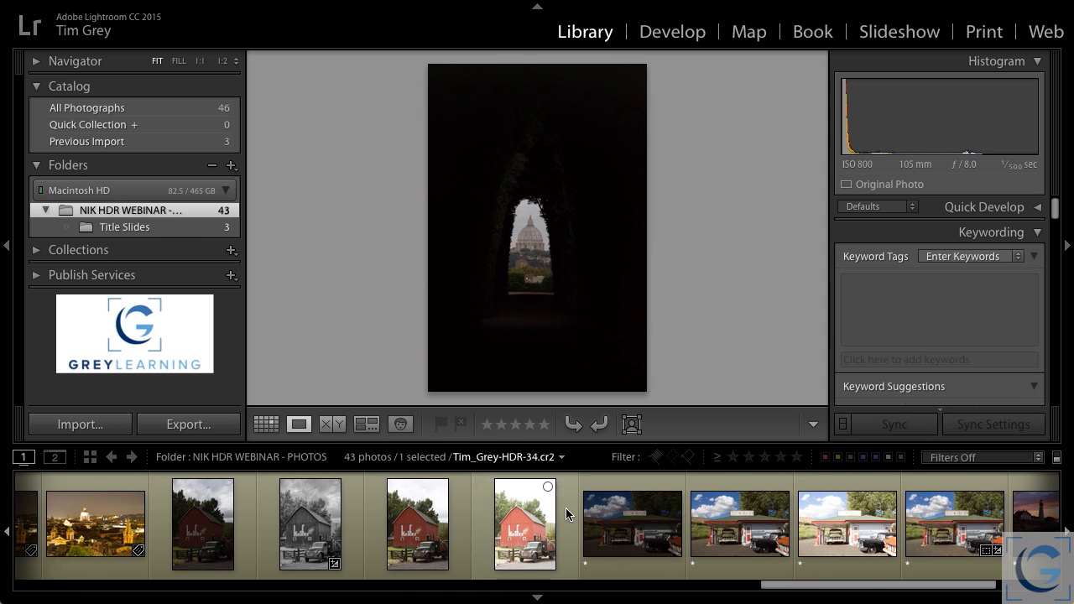
left_click(625, 513)
left_click(750, 524)
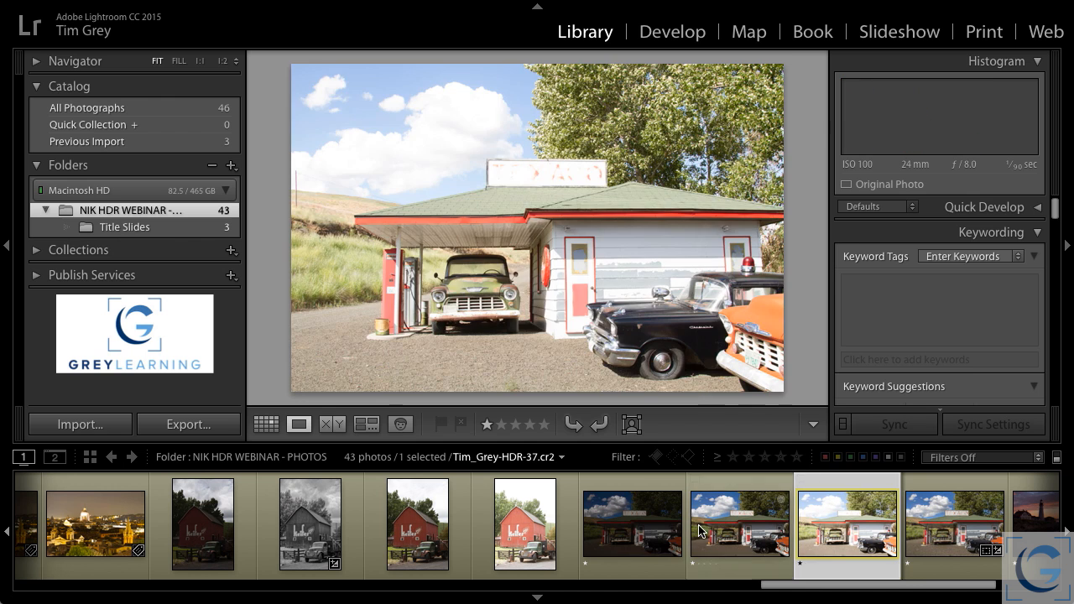
left_click(681, 530)
left_click(724, 532)
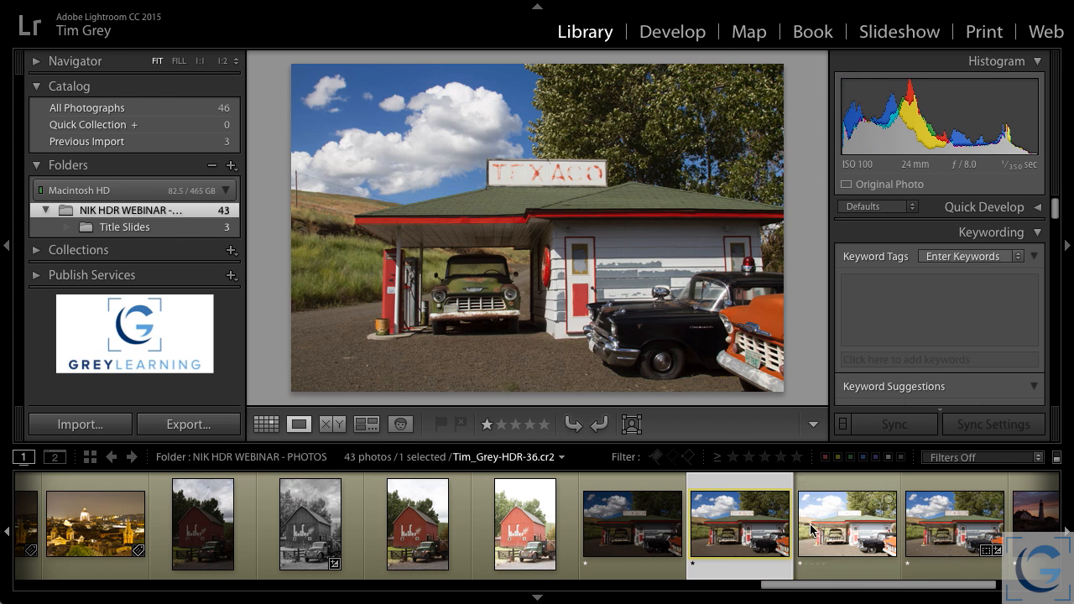
left_click(844, 528)
left_click(612, 534)
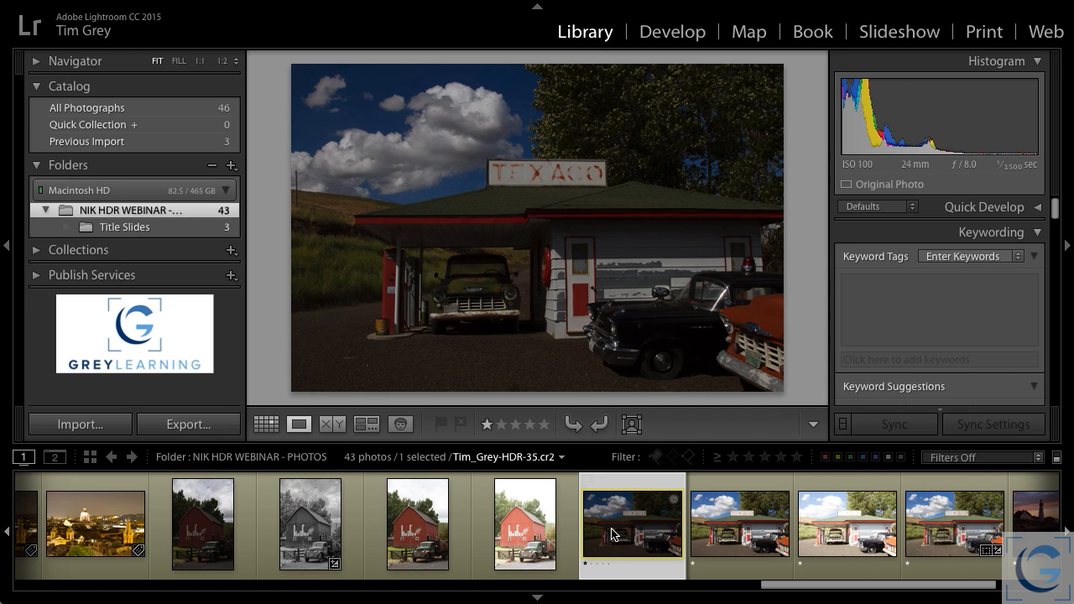
Step: Open the middle Texaco station exposure in Develop and test Exposure at -3.10 before resetting it to 0.00
left_click(735, 485)
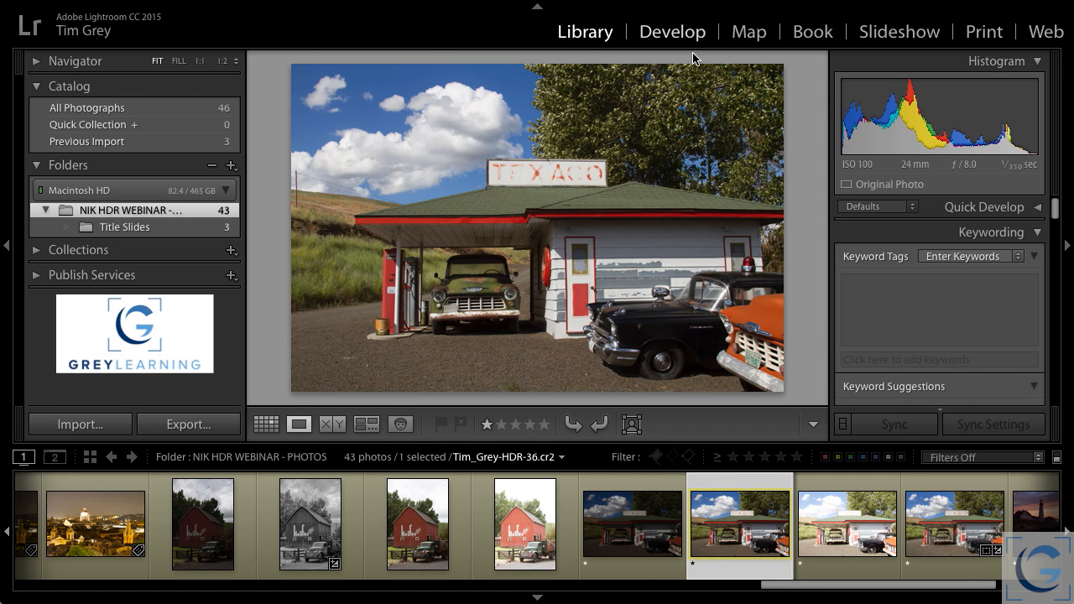
key("d")
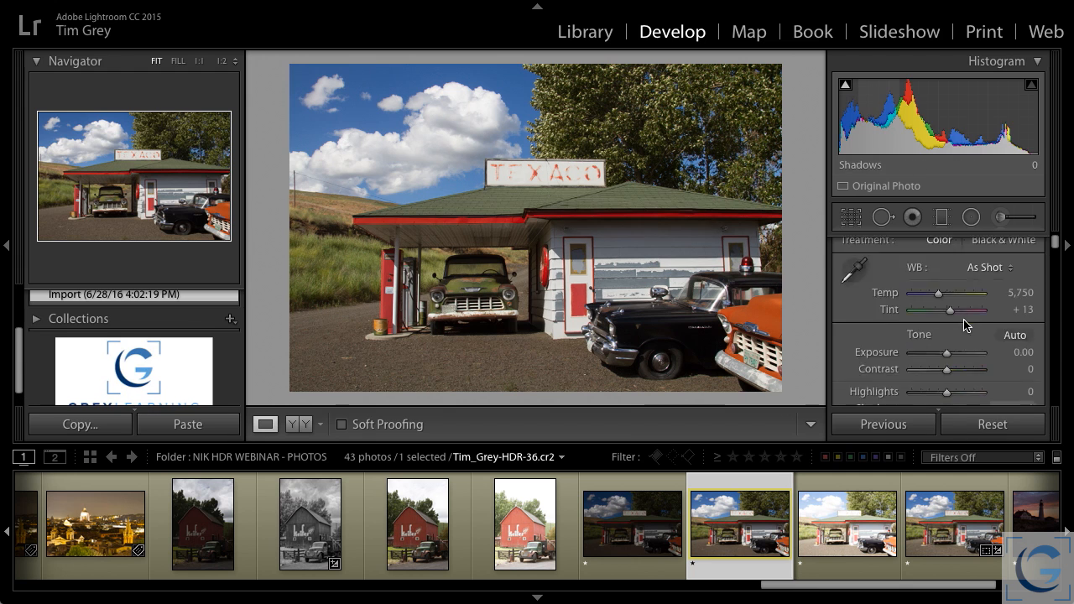
mouse_move(948, 380)
left_mouse_down()
mouse_move(970, 384)
mouse_move(926, 383)
left_mouse_up()
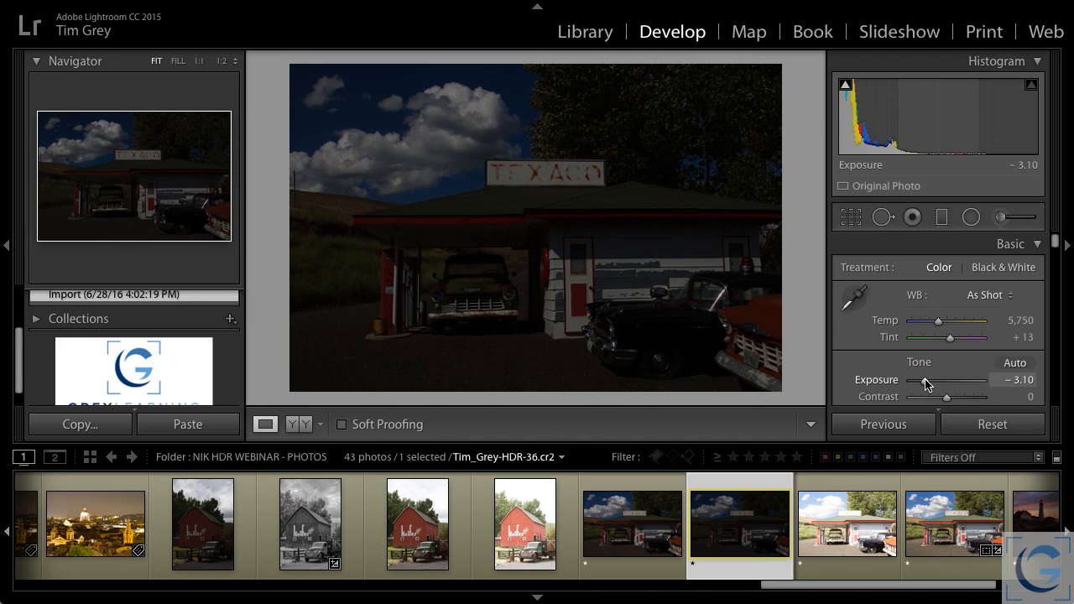
double_click(926, 384)
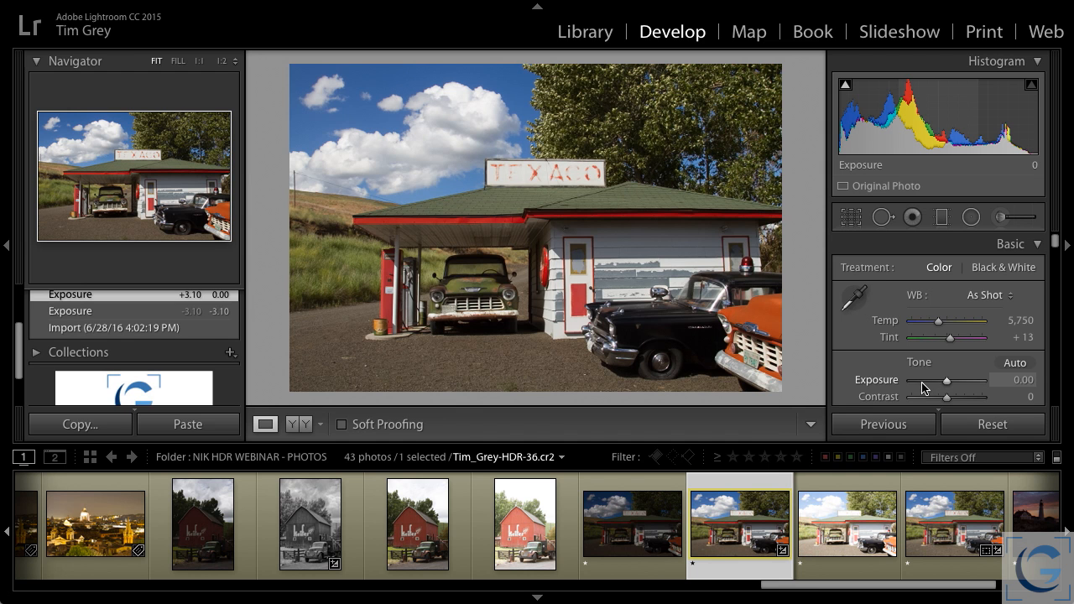
Step: Reduce the Texaco station photo's tonal extremes by setting Whites to -31 and Blacks to +33
scroll(1007, 310, "down", 4)
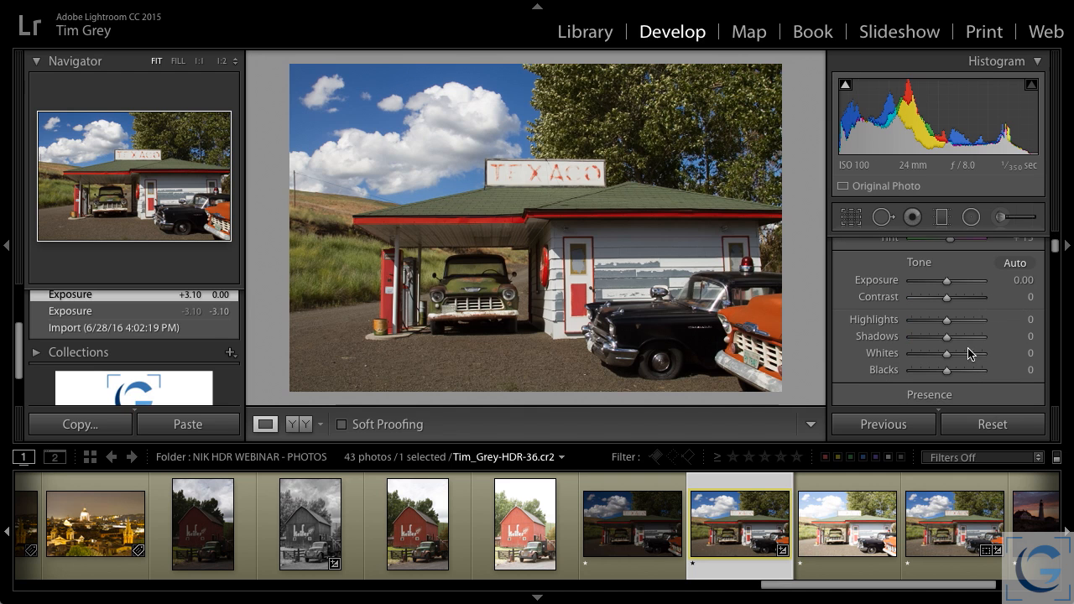
mouse_move(948, 355)
left_mouse_down()
mouse_move(934, 355)
mouse_move(957, 369)
left_mouse_up()
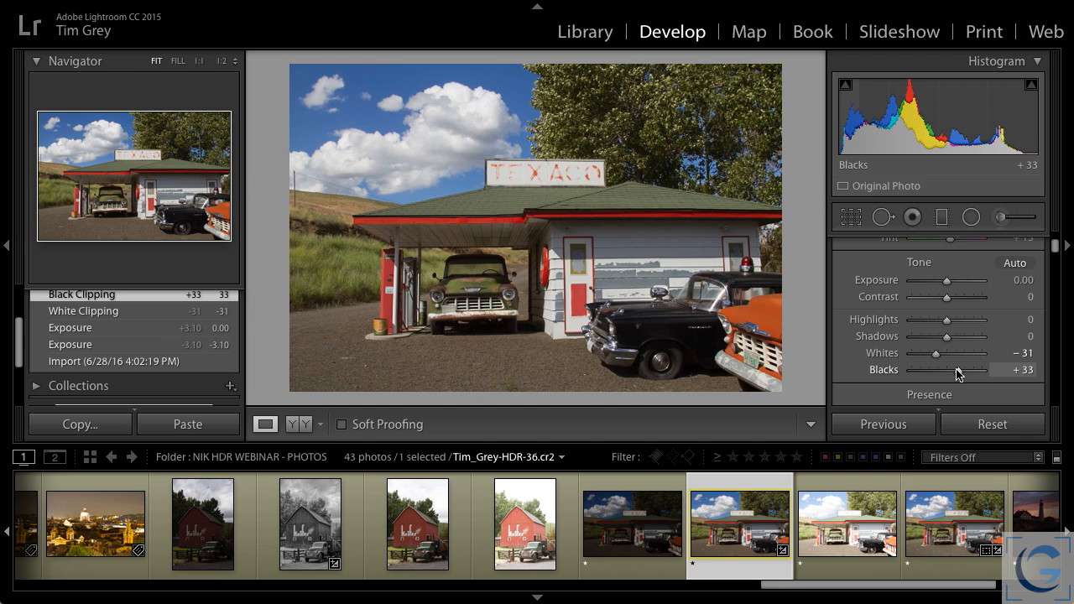